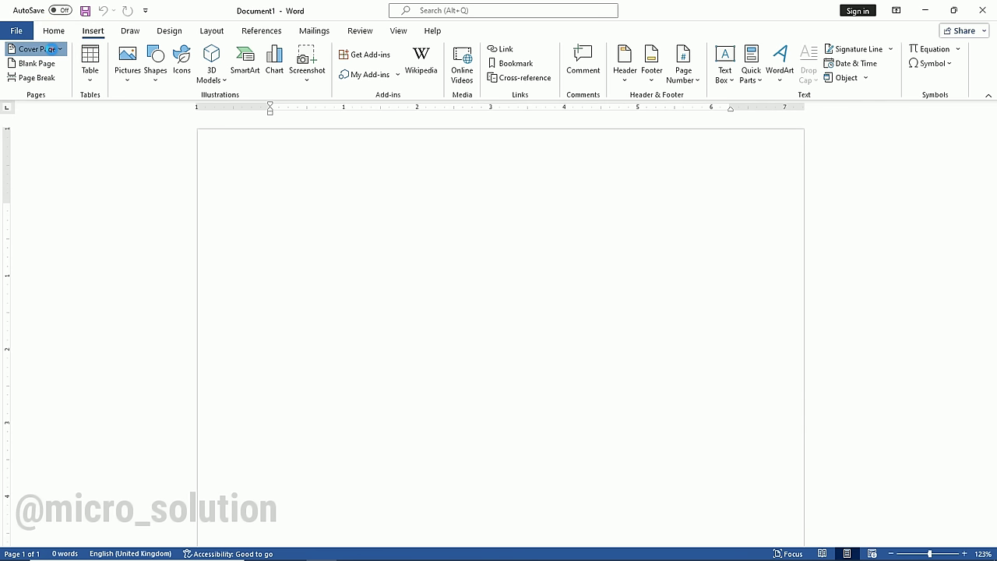
Show the built-in cover page gallery with designs like Austin, Banded, Facet, Grid and Motion
{"action": "left_click", "coordinate": [39, 49]}
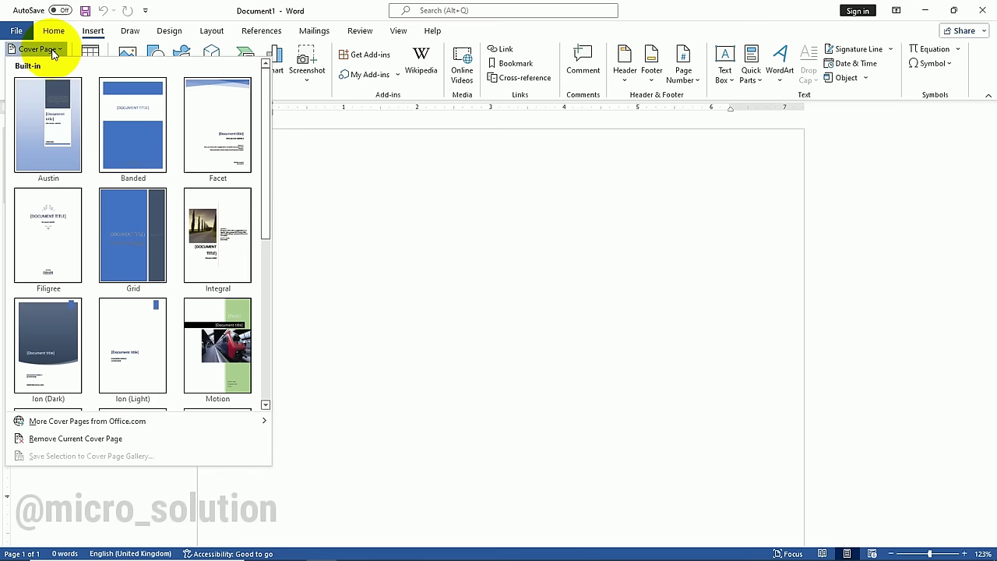
Insert the Integral cover page and select its cypress photo
{"action": "left_click", "coordinate": [225, 240]}
{"action": "scroll", "coordinate": [699, 269], "scroll_direction": "down", "scroll_amount": 3}
{"action": "scroll", "coordinate": [699, 269], "scroll_direction": "down", "scroll_amount": 4}
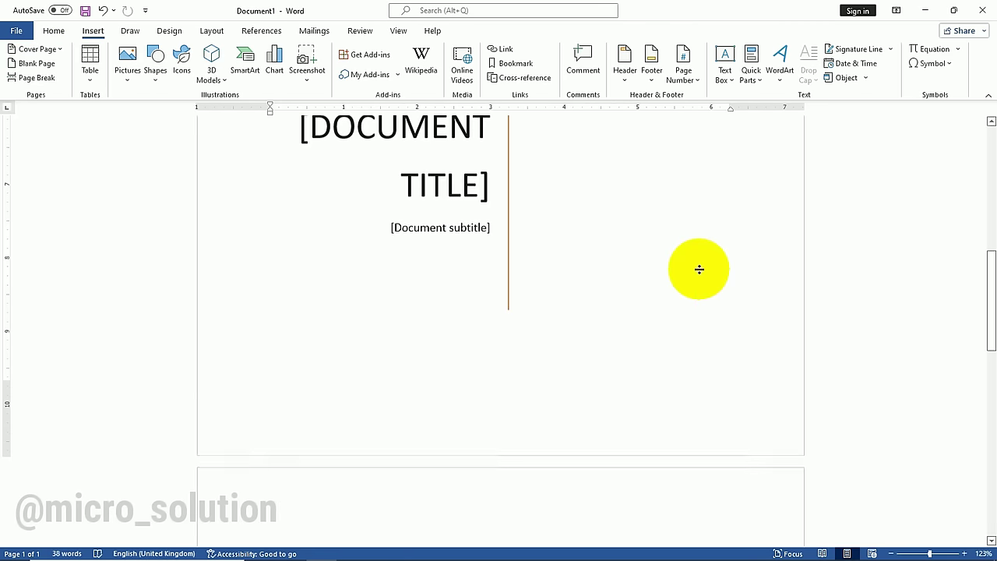
{"action": "scroll", "coordinate": [699, 269], "scroll_direction": "up", "scroll_amount": 3}
{"action": "scroll", "coordinate": [699, 269], "scroll_direction": "up", "scroll_amount": 3}
{"action": "scroll", "coordinate": [698, 268], "scroll_direction": "up", "scroll_amount": 3}
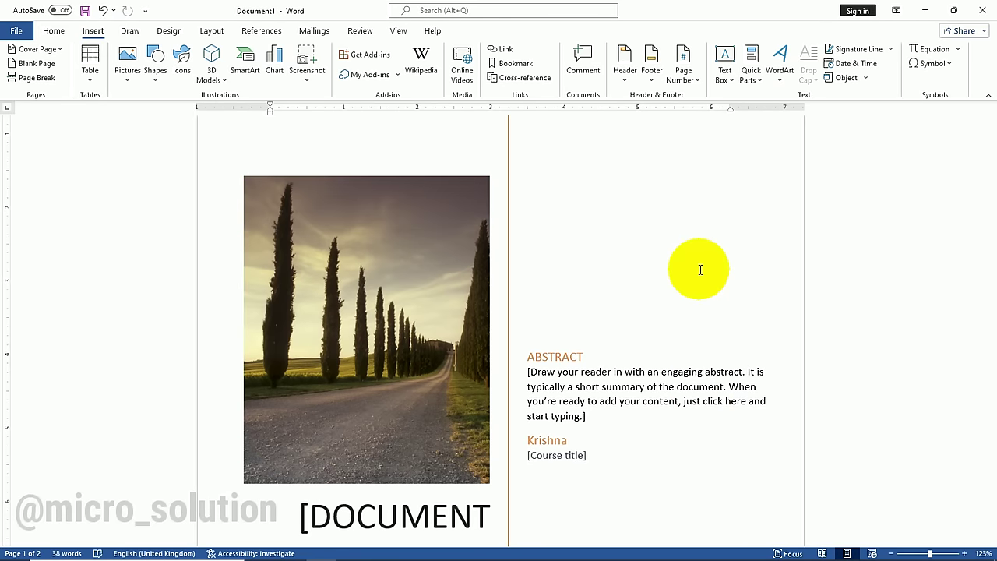
{"action": "scroll", "coordinate": [322, 250], "scroll_direction": "down", "scroll_amount": 1}
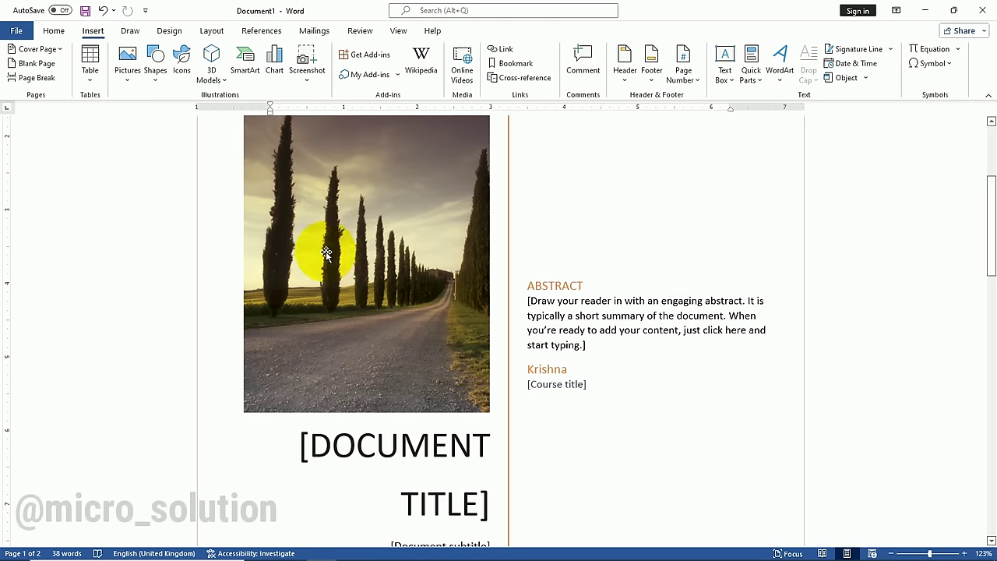
{"action": "left_click", "coordinate": [349, 262]}
{"action": "scroll", "coordinate": [395, 275], "scroll_direction": "up", "scroll_amount": 1}
{"action": "scroll", "coordinate": [395, 275], "scroll_direction": "up", "scroll_amount": 1}
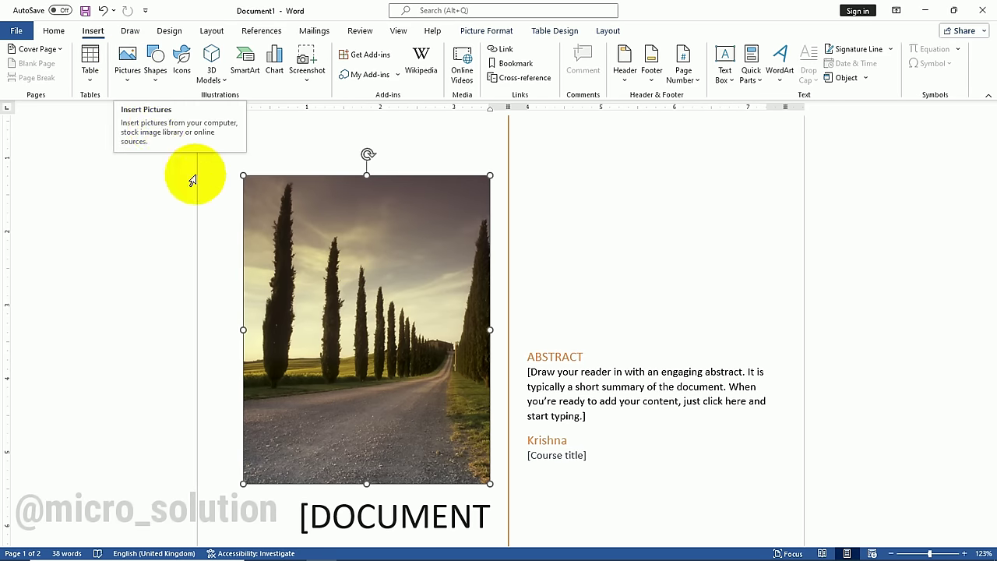
{"action": "scroll", "coordinate": [420, 314], "scroll_direction": "down", "scroll_amount": 4}
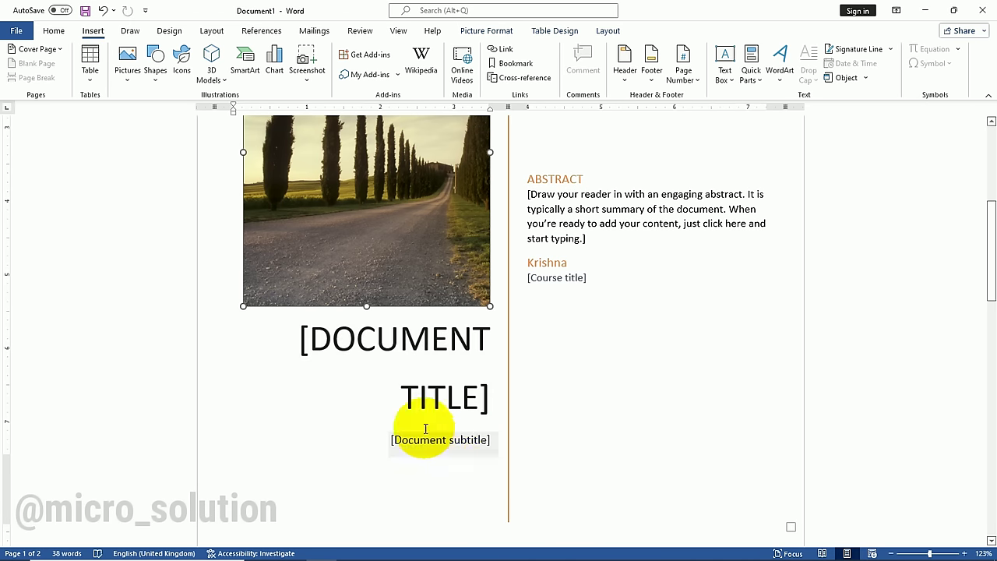
Title the cover MICROSOFT WORD with the subtitle Book
{"action": "left_click", "coordinate": [318, 338]}
{"action": "type", "text": "MICROSOFT WORD"}
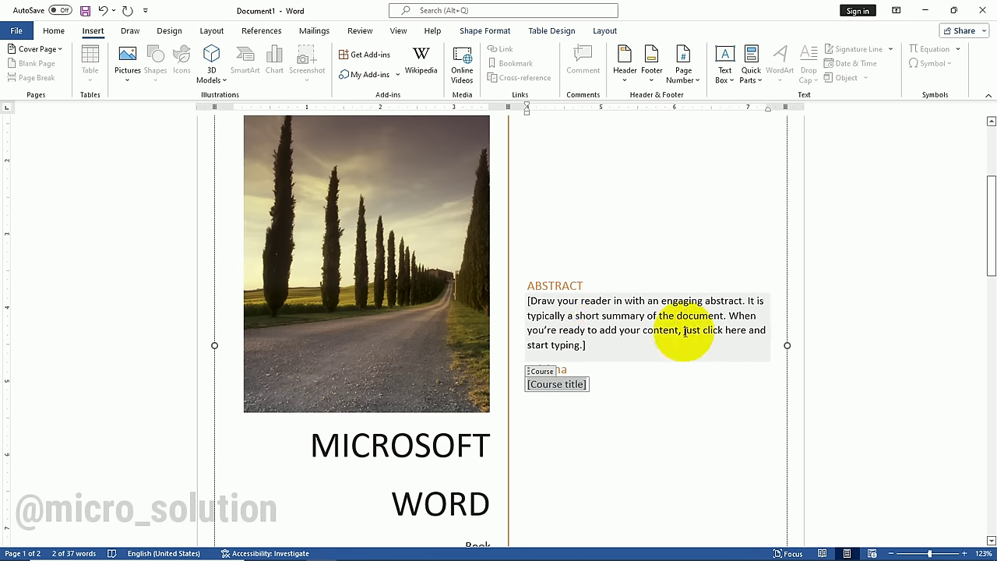
{"action": "scroll", "coordinate": [715, 378], "scroll_direction": "down", "scroll_amount": 1}
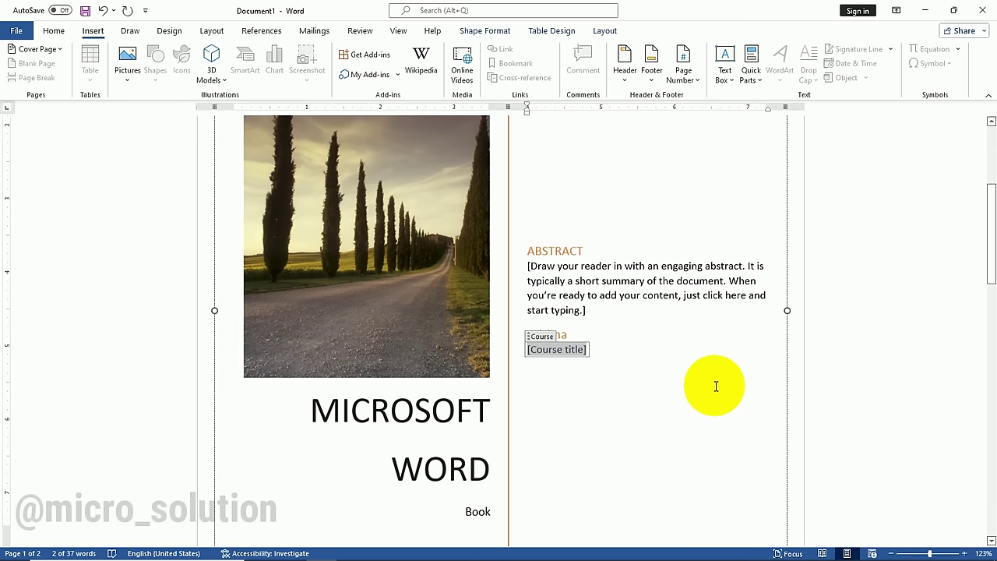
{"action": "scroll", "coordinate": [716, 388], "scroll_direction": "down", "scroll_amount": 1}
{"action": "scroll", "coordinate": [725, 398], "scroll_direction": "down", "scroll_amount": 1}
{"action": "scroll", "coordinate": [735, 404], "scroll_direction": "down", "scroll_amount": 2}
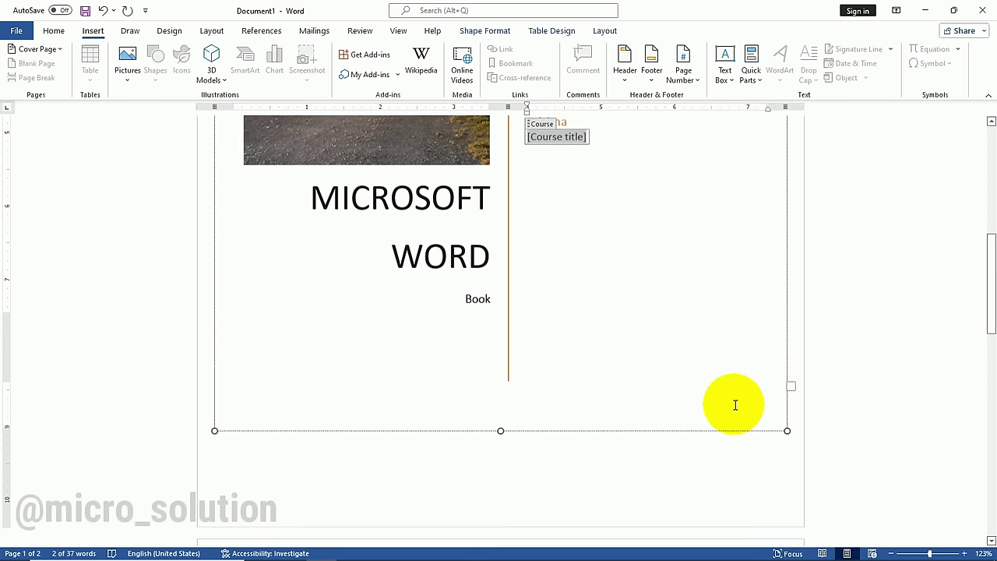
{"action": "scroll", "coordinate": [733, 404], "scroll_direction": "up", "scroll_amount": 3}
{"action": "scroll", "coordinate": [732, 403], "scroll_direction": "up", "scroll_amount": 2}
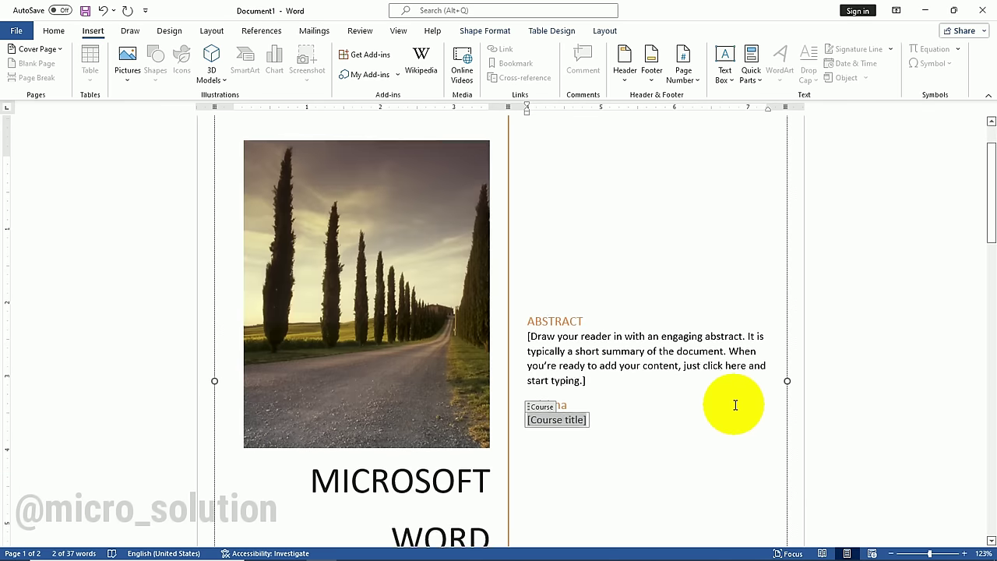
{"action": "scroll", "coordinate": [716, 386], "scroll_direction": "up", "scroll_amount": 1}
{"action": "left_click", "coordinate": [665, 188]}
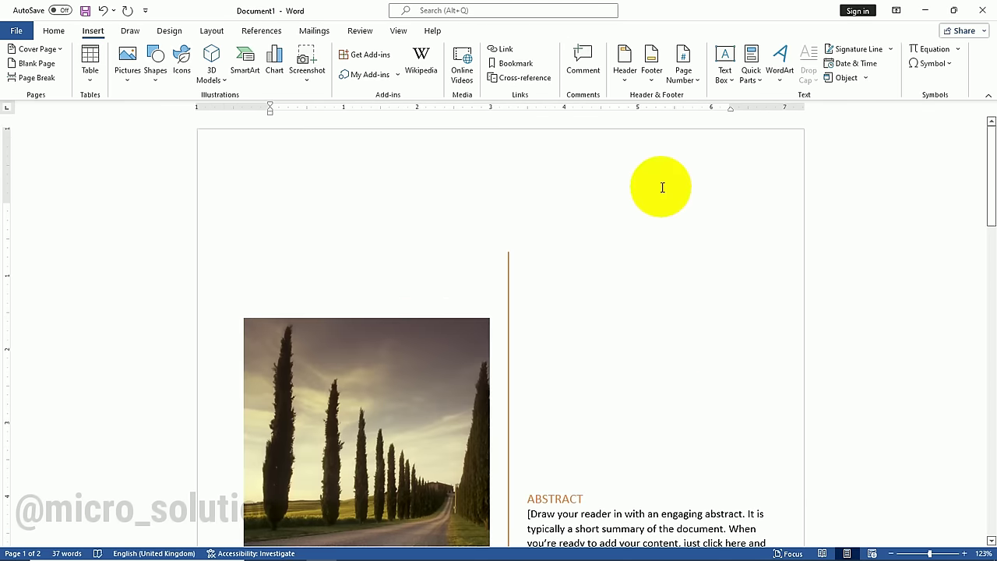
{"action": "scroll", "coordinate": [806, 279], "scroll_direction": "down", "scroll_amount": 1}
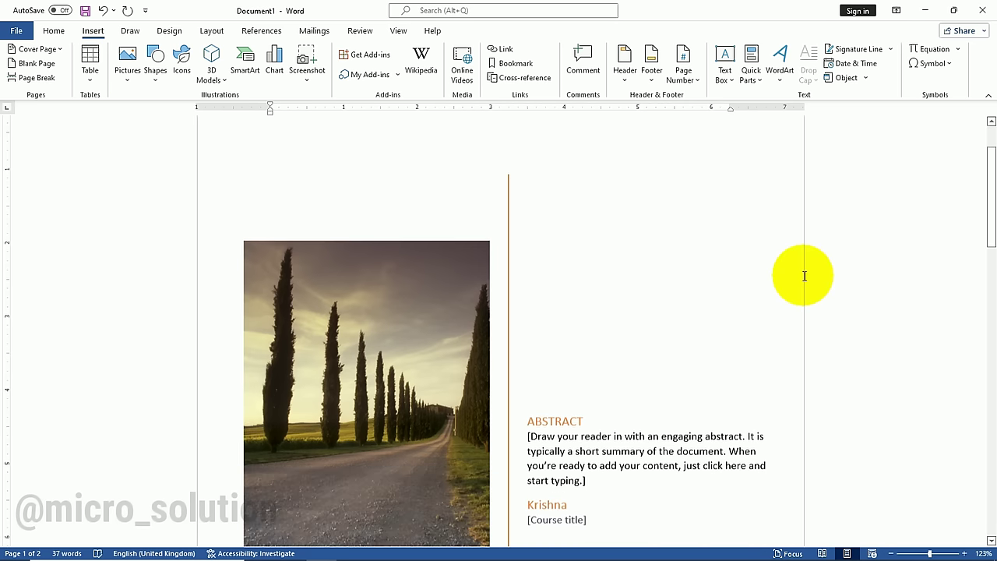
{"action": "scroll", "coordinate": [698, 290], "scroll_direction": "down", "scroll_amount": 1}
{"action": "left_click", "coordinate": [37, 49]}
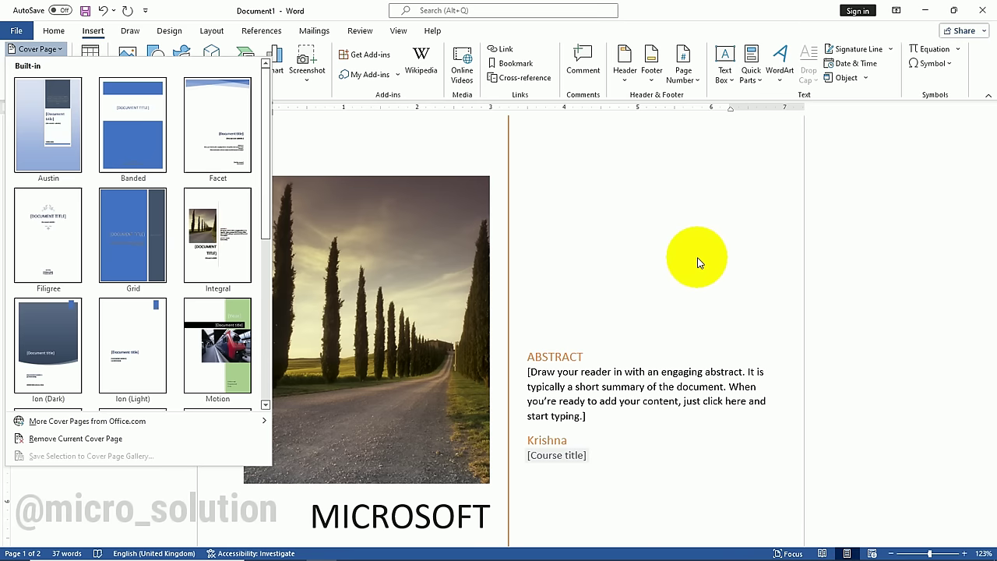
Remove the current cover page from the document
{"action": "left_click", "coordinate": [44, 48]}
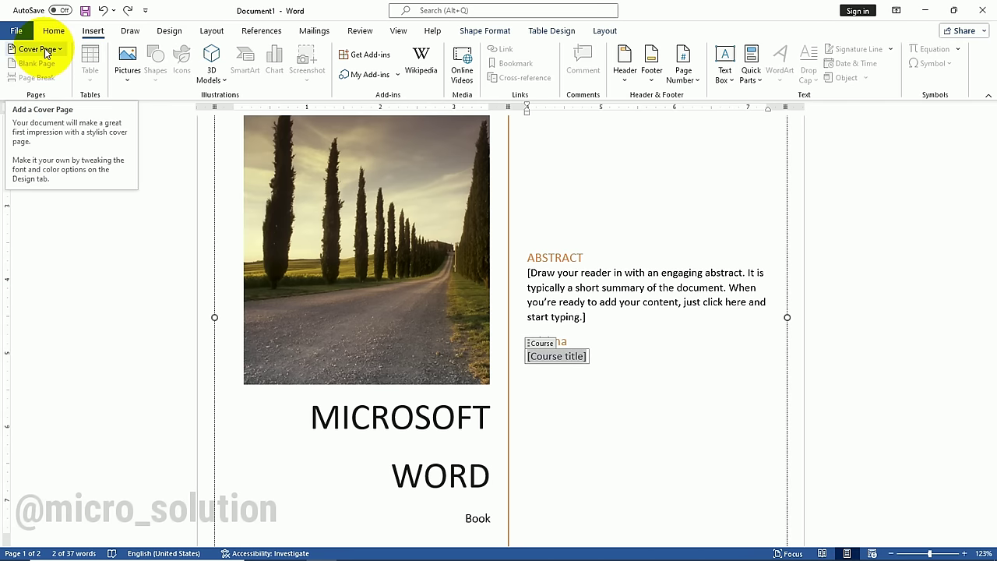
{"action": "left_click", "coordinate": [45, 48]}
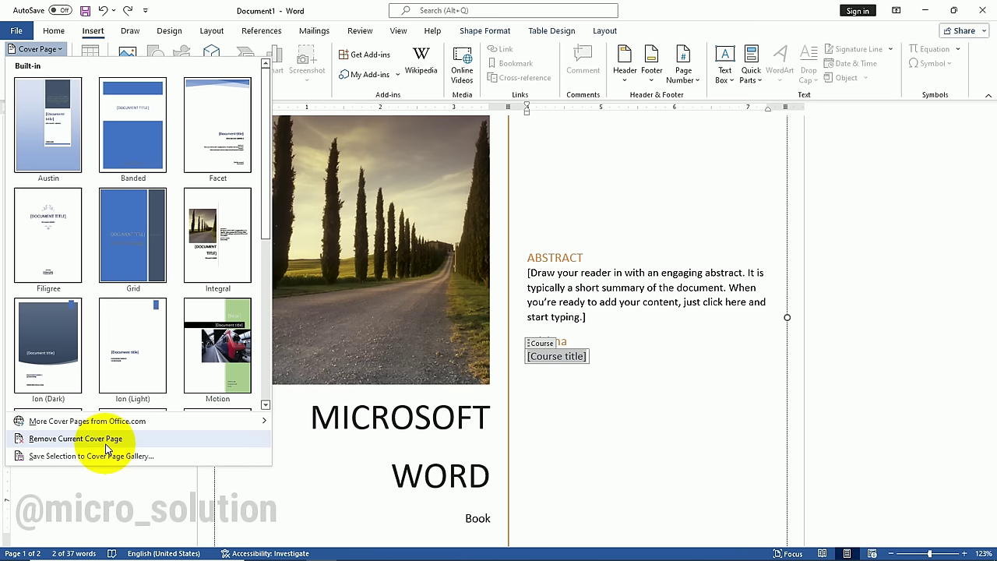
{"action": "left_click", "coordinate": [106, 448]}
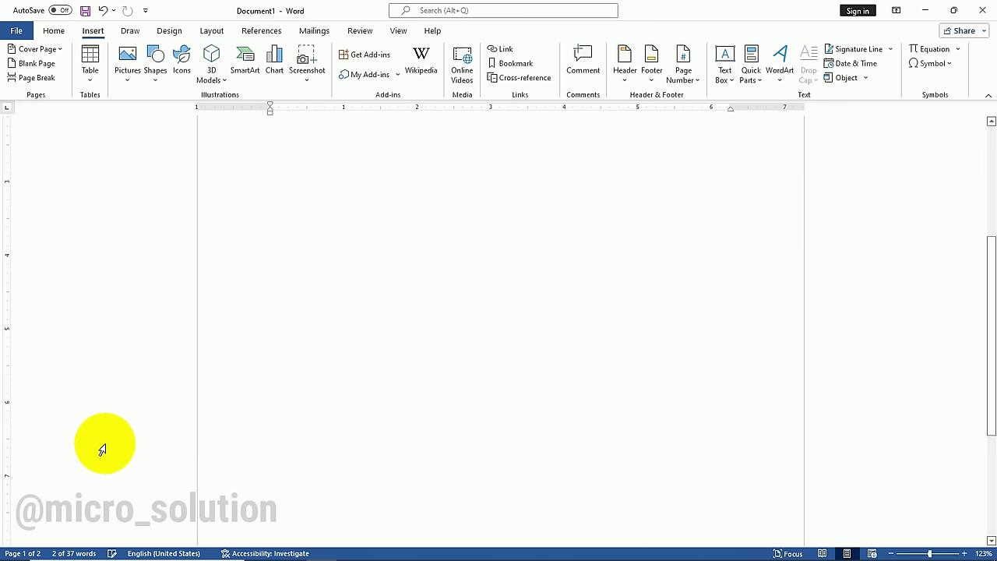
{"action": "left_click", "coordinate": [35, 49]}
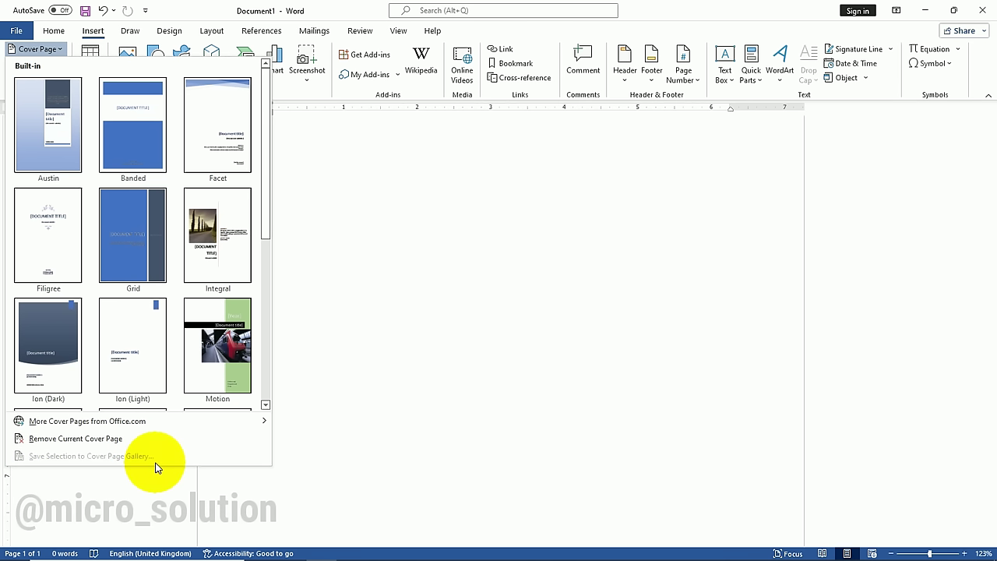
Insert a blank second page and return to the top of page 1
{"action": "key", "text": "Escape"}
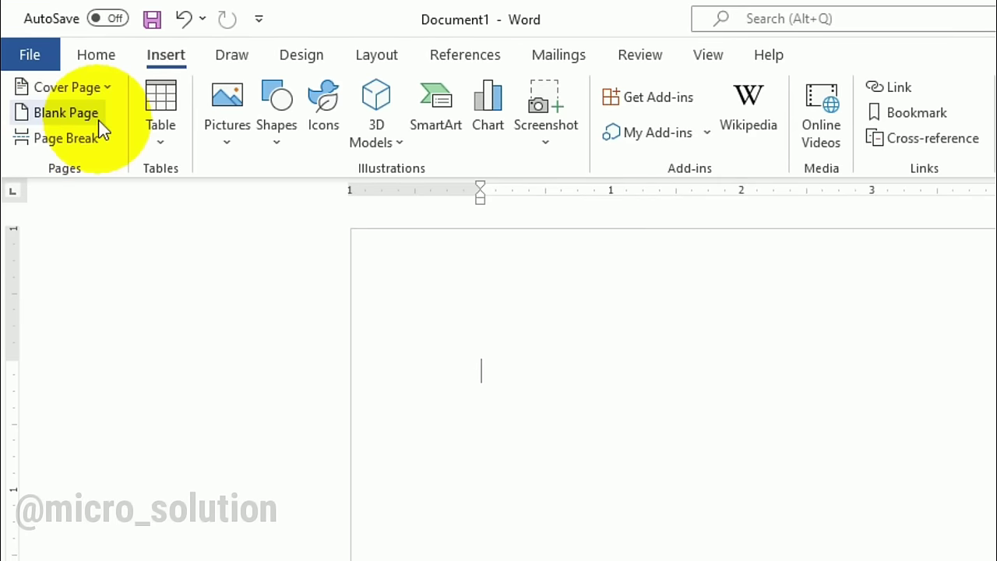
{"action": "left_click", "coordinate": [37, 65]}
{"action": "scroll", "coordinate": [429, 197], "scroll_direction": "down", "scroll_amount": 3}
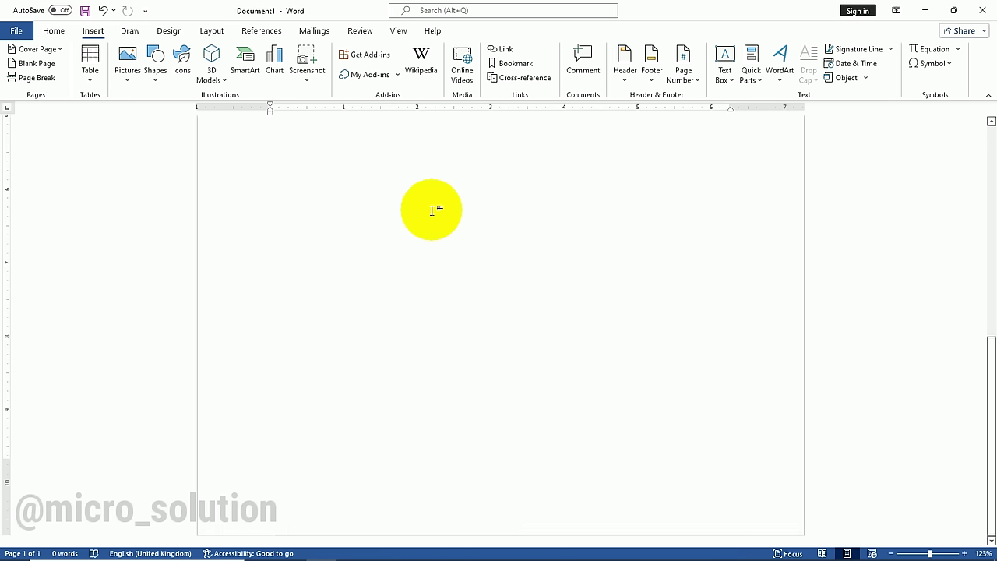
{"action": "scroll", "coordinate": [433, 214], "scroll_direction": "up", "scroll_amount": 5}
{"action": "scroll", "coordinate": [433, 213], "scroll_direction": "up", "scroll_amount": 2}
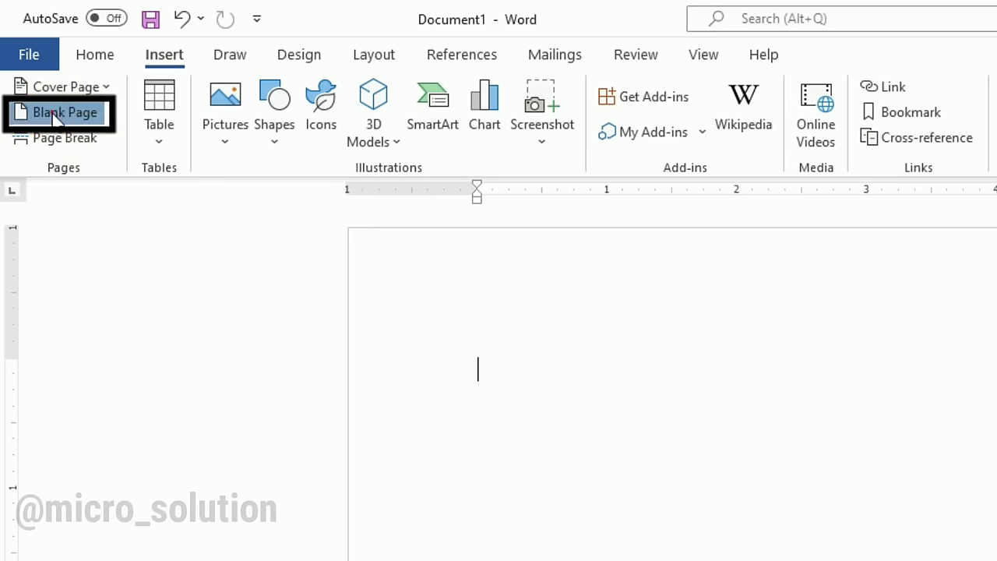
{"action": "left_click", "coordinate": [55, 115]}
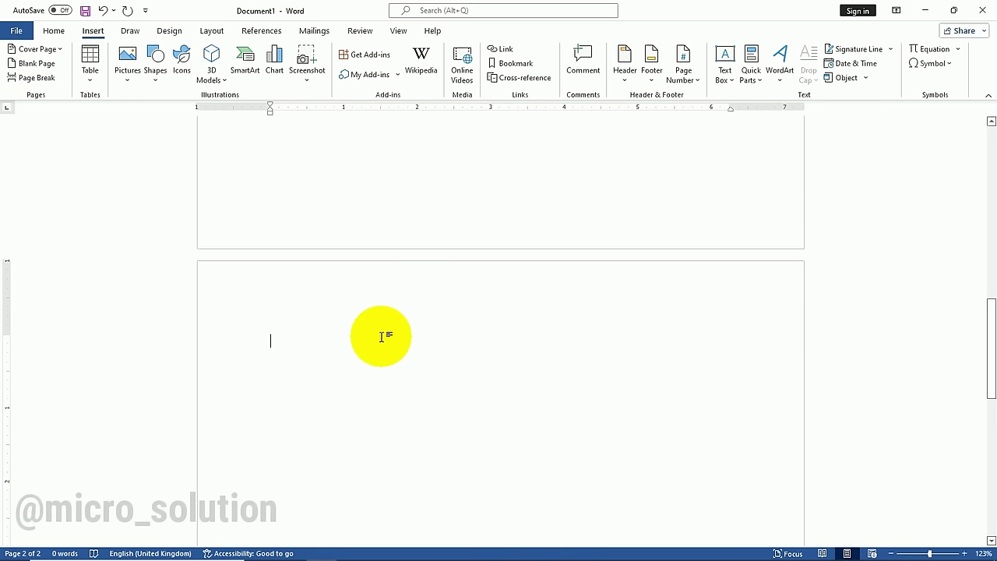
{"action": "scroll", "coordinate": [356, 335], "scroll_direction": "up", "scroll_amount": 3}
{"action": "scroll", "coordinate": [374, 210], "scroll_direction": "up", "scroll_amount": 8}
{"action": "scroll", "coordinate": [423, 230], "scroll_direction": "down", "scroll_amount": 5}
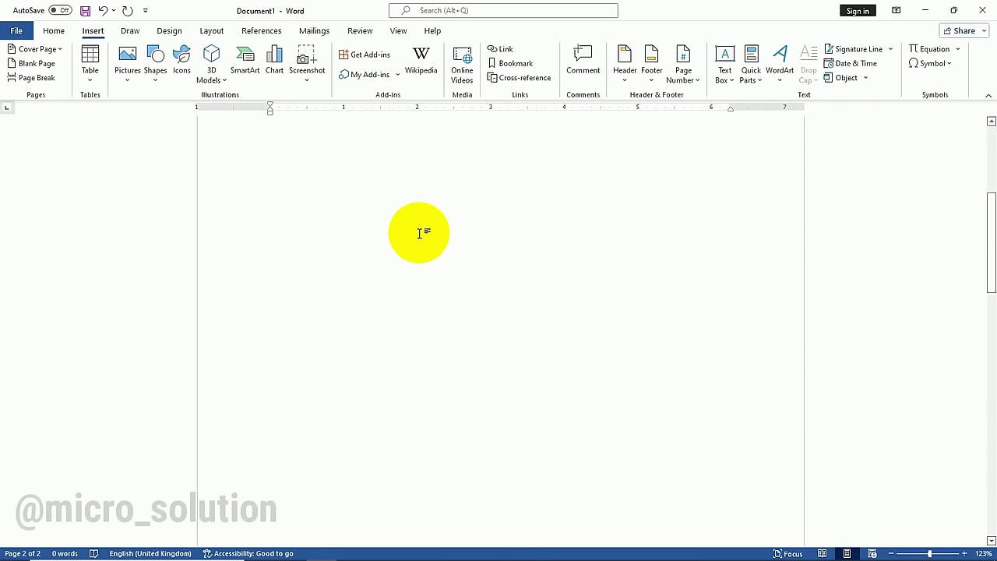
{"action": "scroll", "coordinate": [419, 243], "scroll_direction": "down", "scroll_amount": 5}
{"action": "scroll", "coordinate": [405, 250], "scroll_direction": "down", "scroll_amount": 2}
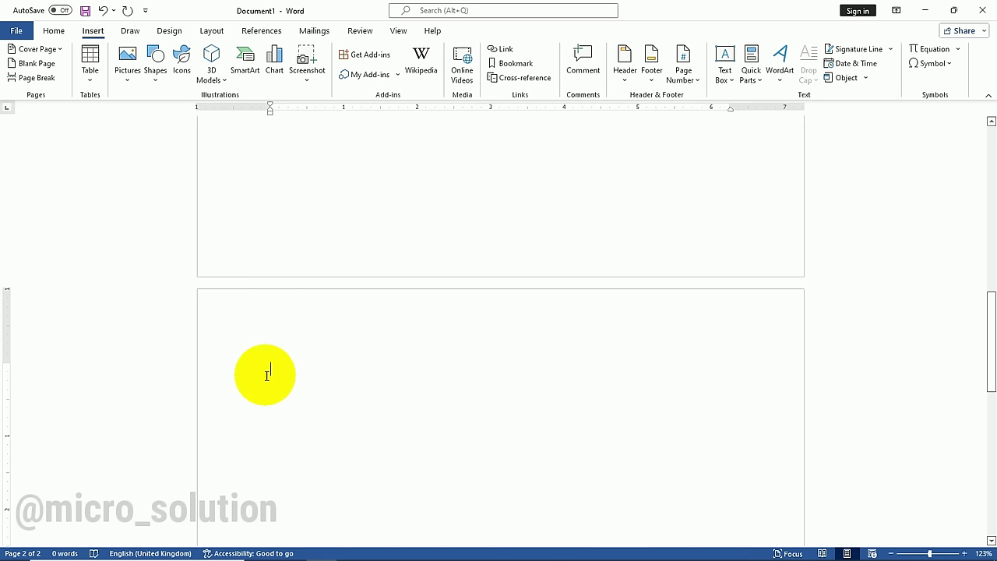
{"action": "key", "text": "ctrl+Home"}
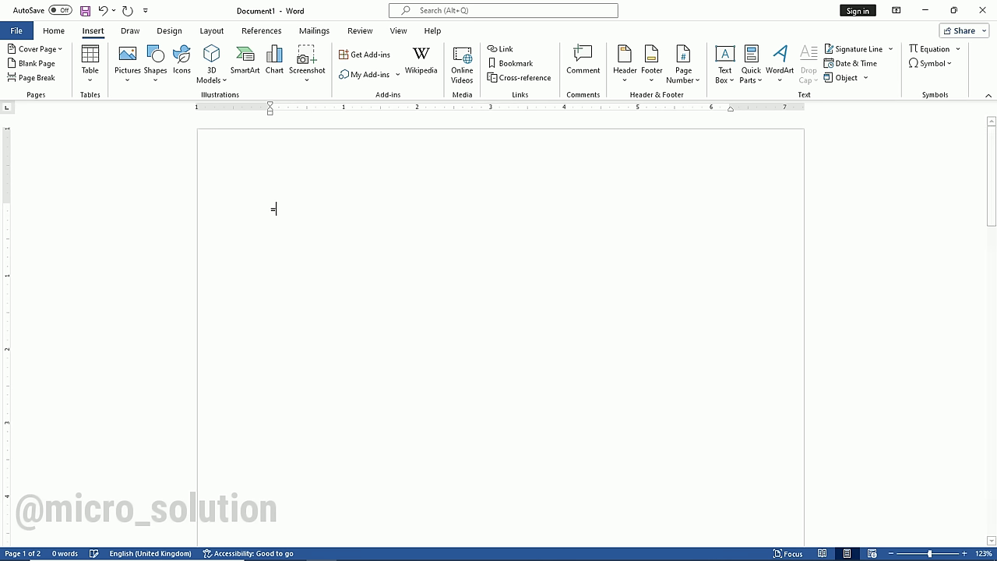
Generate three sample paragraphs with =rand(3) and bold the second and third
{"action": "type", "text": "=rand"}
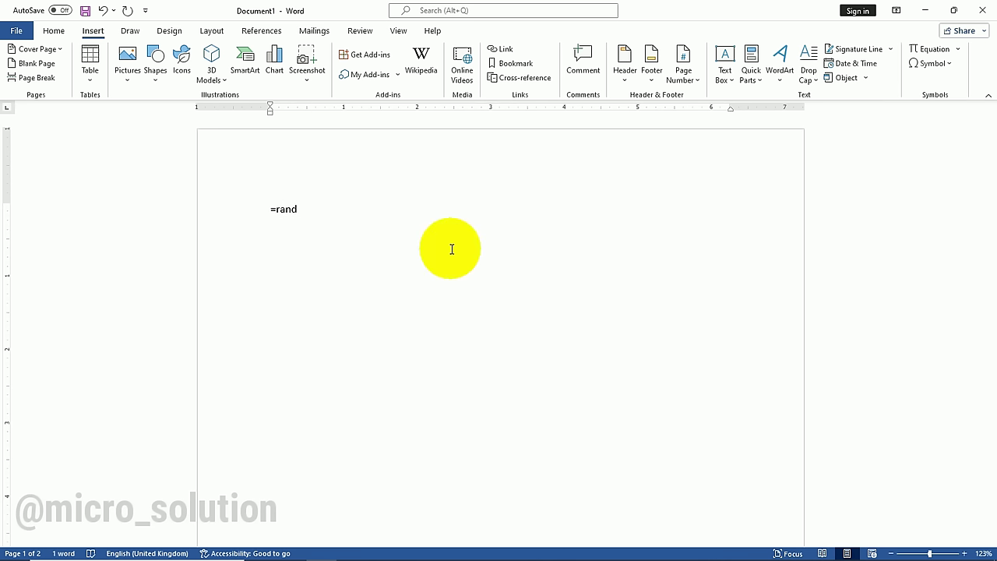
{"action": "type", "text": "(3)"}
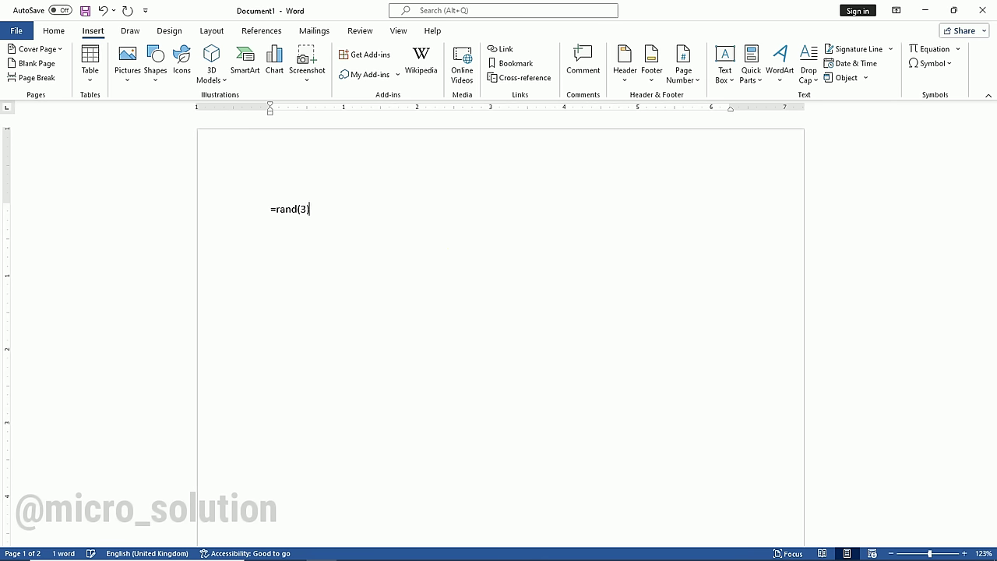
{"action": "key", "text": "Return"}
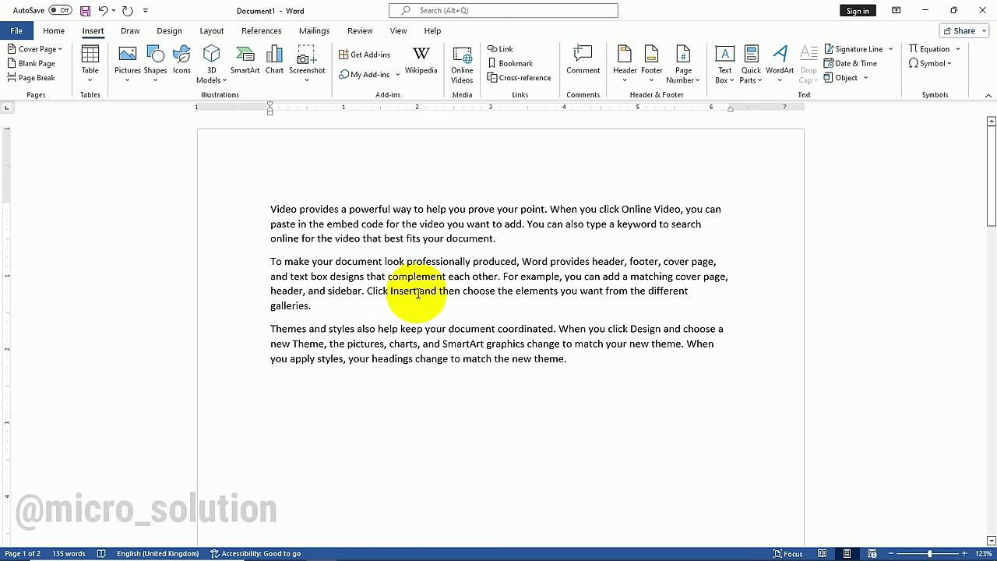
{"action": "left_click", "coordinate": [271, 261]}
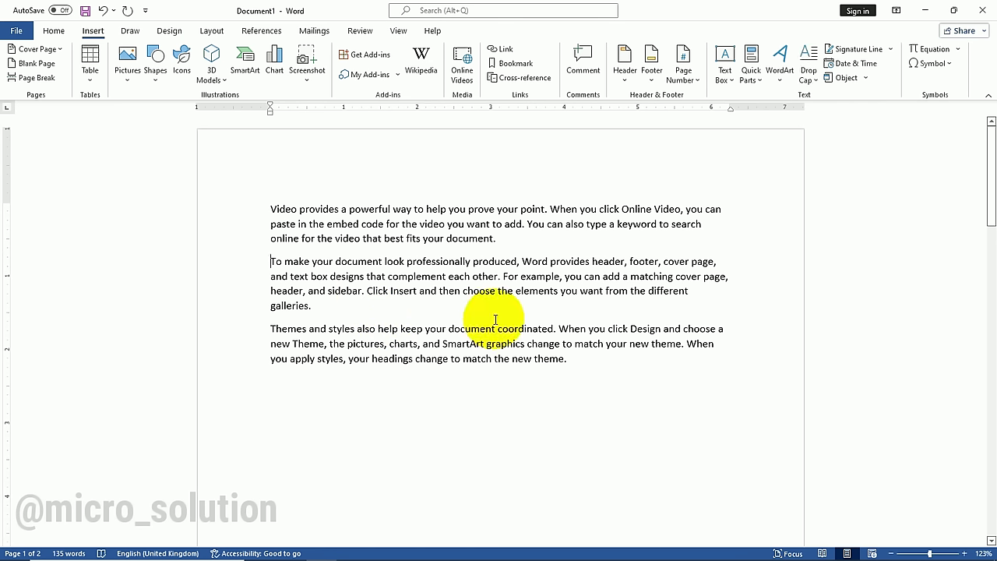
{"action": "key", "text": "shift+Down"}
{"action": "key", "text": "shift+Down"}
{"action": "key", "text": "shift+Down"}
{"action": "key", "text": "ctrl+b"}
{"action": "left_click", "coordinate": [511, 300]}
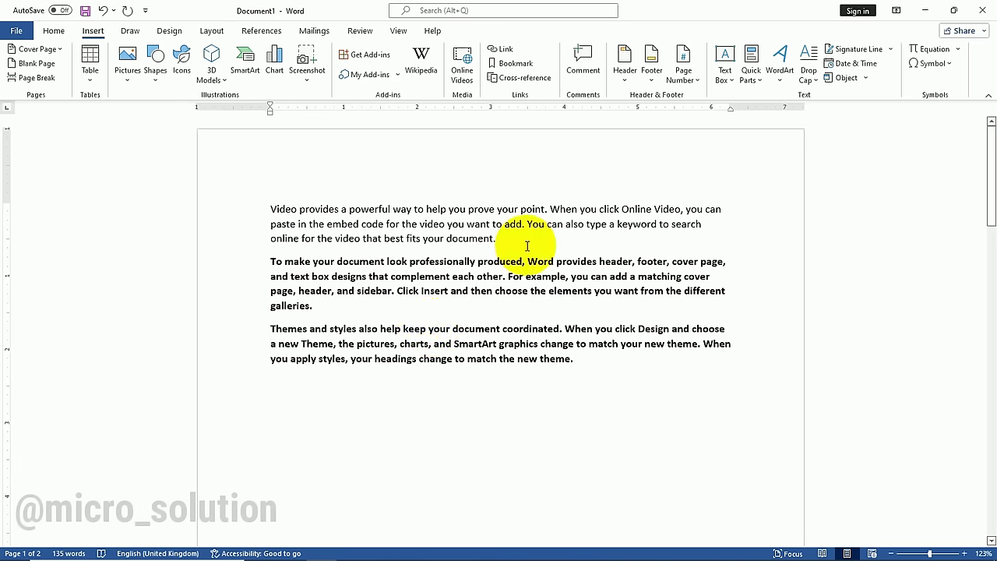
Insert a page break after the first paragraph
{"action": "key", "text": "Return"}
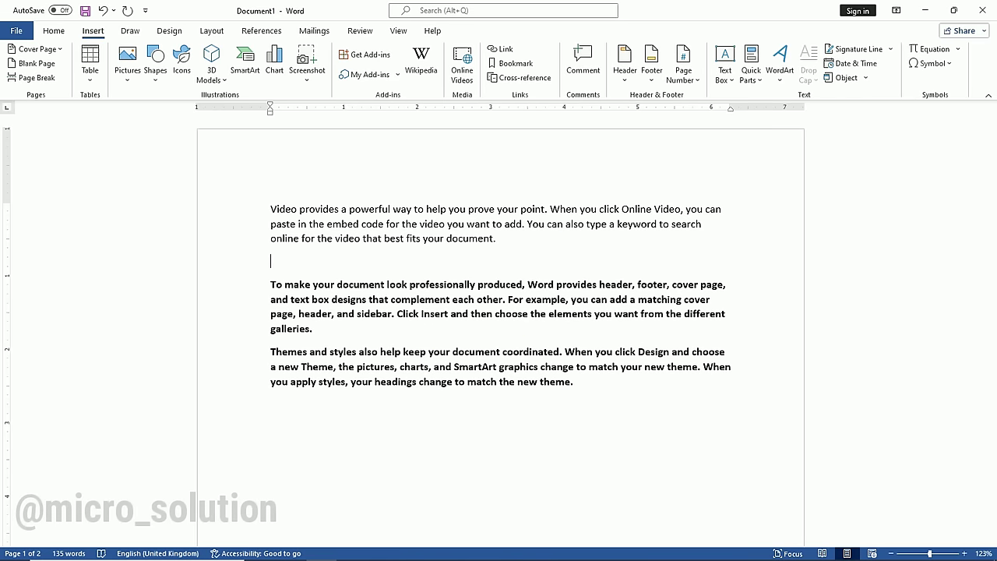
{"action": "left_click", "coordinate": [44, 78]}
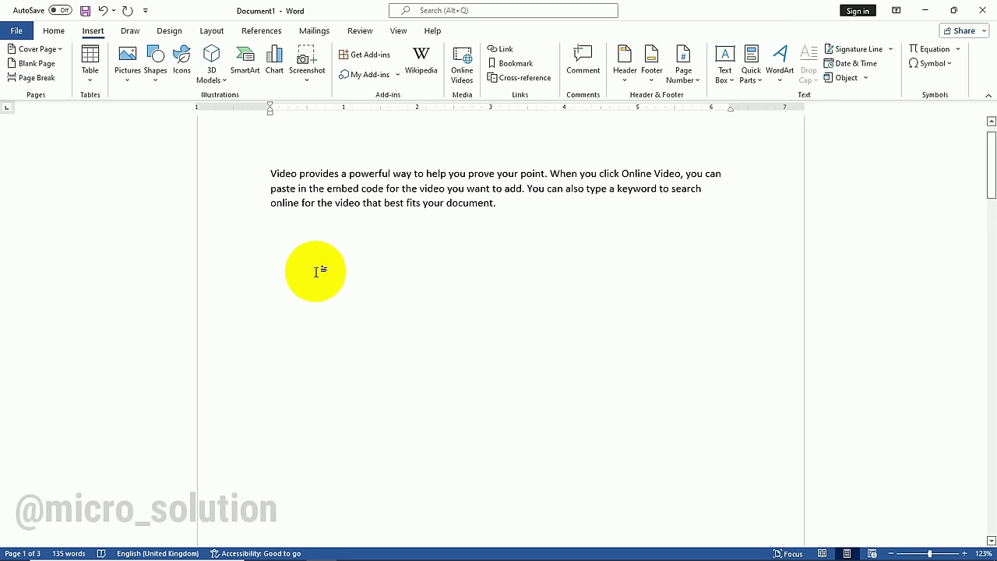
{"action": "scroll", "coordinate": [316, 271], "scroll_direction": "down", "scroll_amount": 3}
{"action": "scroll", "coordinate": [316, 271], "scroll_direction": "down", "scroll_amount": 3}
{"action": "scroll", "coordinate": [317, 271], "scroll_direction": "down", "scroll_amount": 3}
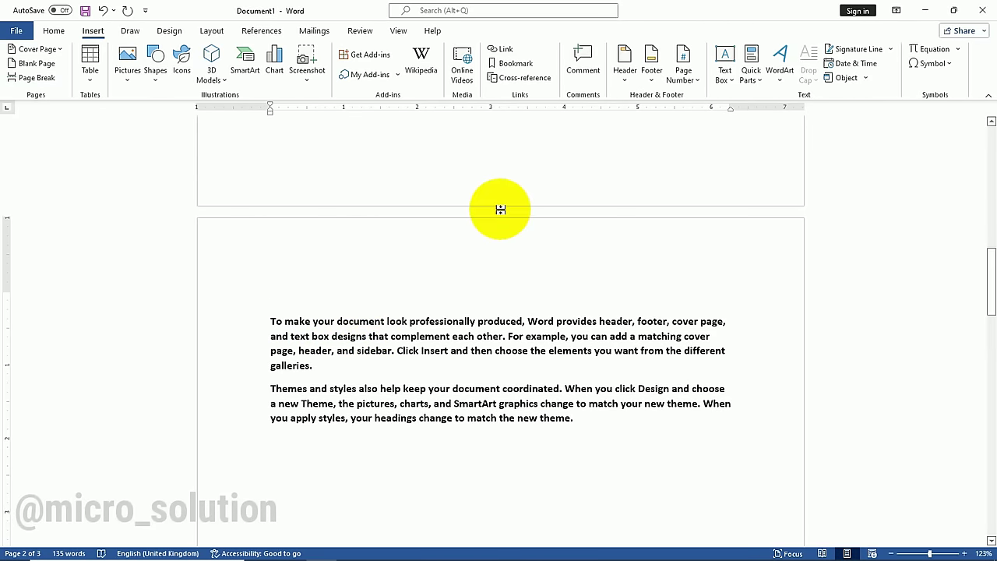
{"action": "scroll", "coordinate": [499, 209], "scroll_direction": "up", "scroll_amount": 2}
{"action": "scroll", "coordinate": [493, 234], "scroll_direction": "up", "scroll_amount": 3}
{"action": "scroll", "coordinate": [488, 260], "scroll_direction": "up", "scroll_amount": 3}
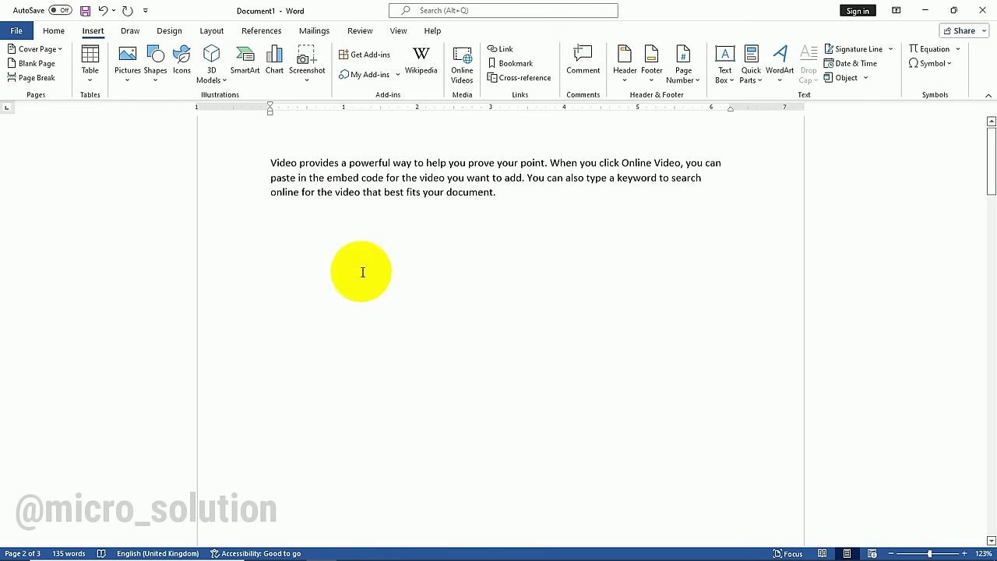
Delete the page break and then all the document text
{"action": "key", "text": "Delete"}
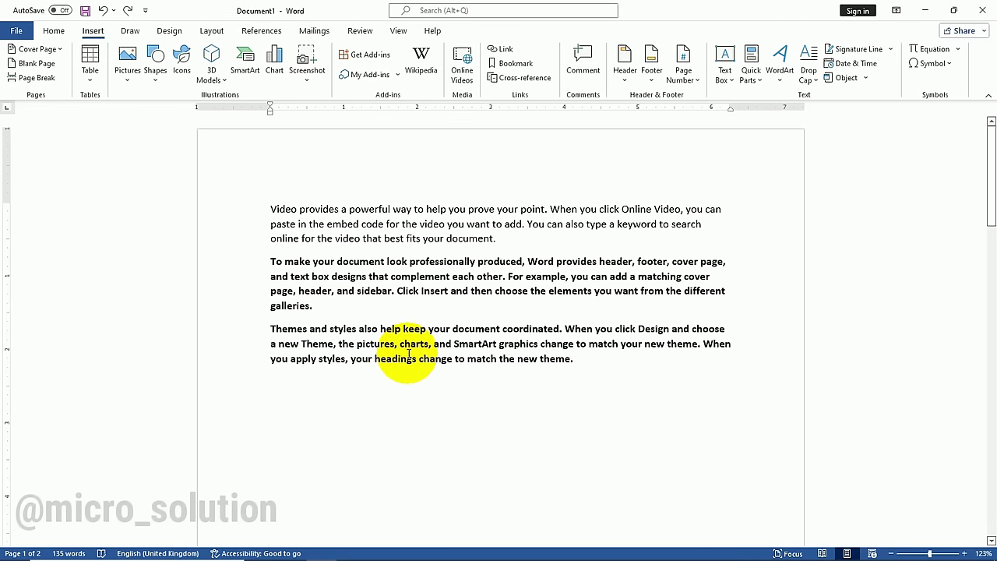
{"action": "key", "text": "ctrl+a"}
{"action": "key", "text": "Delete"}
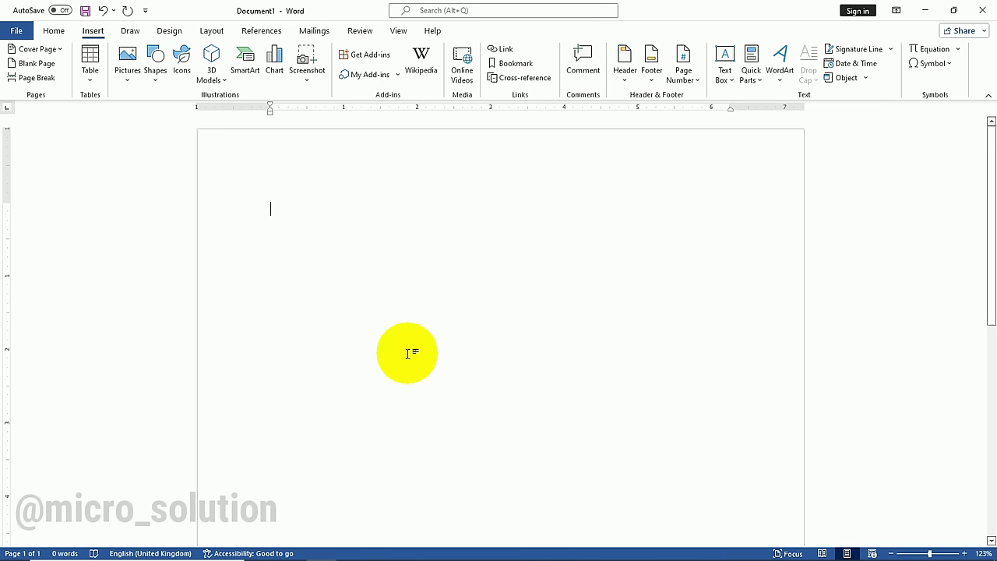
{"action": "left_click", "coordinate": [92, 76]}
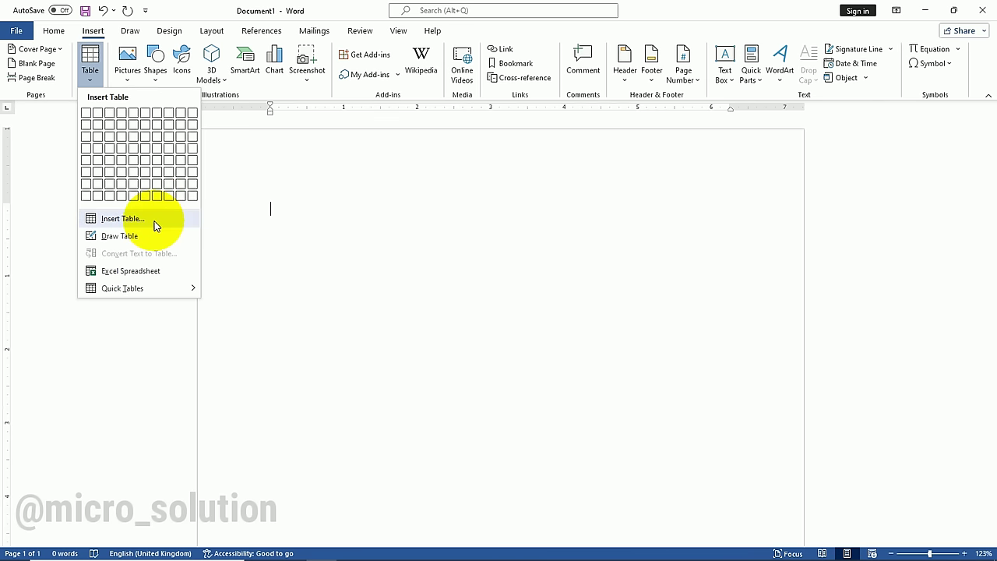
{"action": "left_click", "coordinate": [192, 196]}
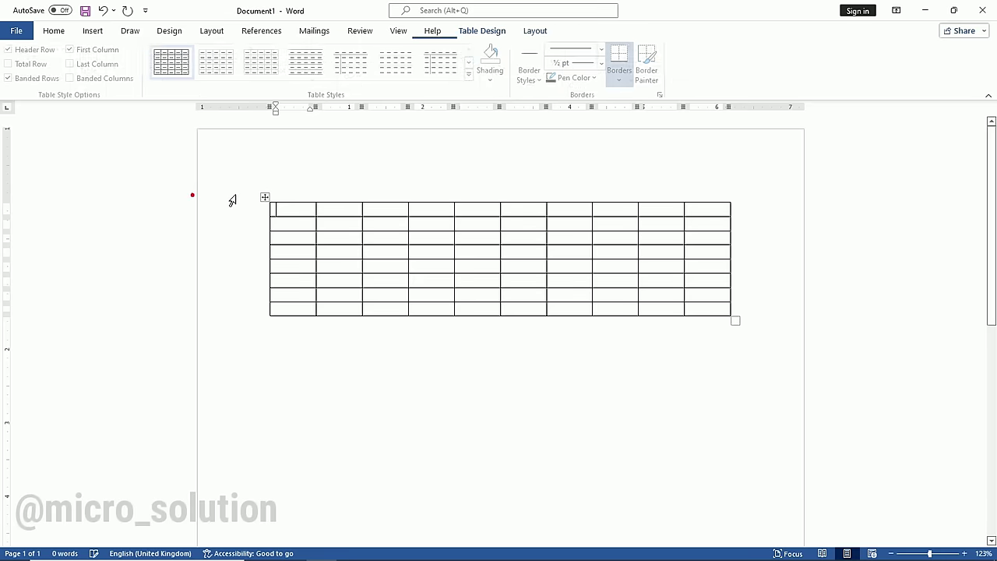
{"action": "left_click", "coordinate": [452, 356]}
{"action": "left_click", "coordinate": [481, 395]}
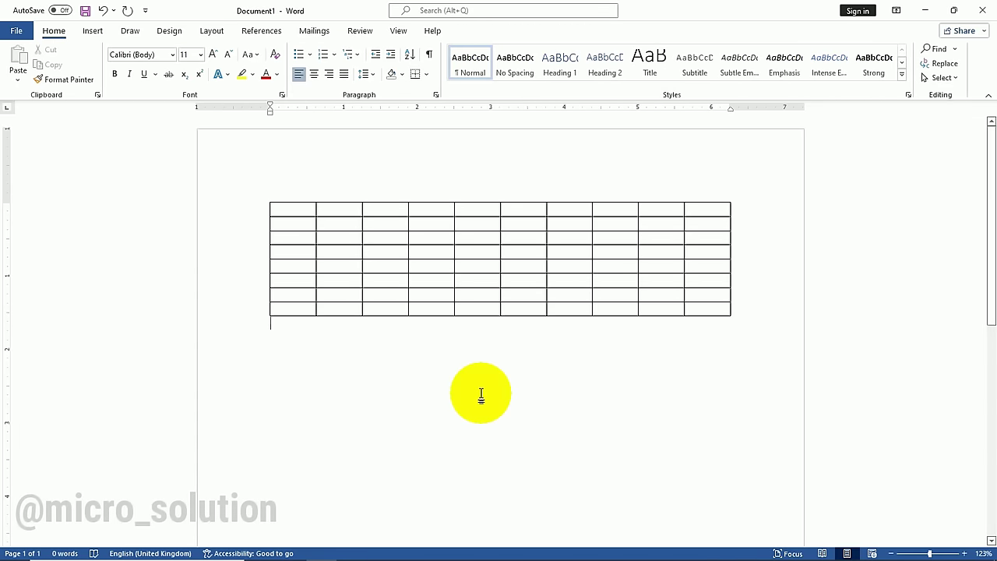
{"action": "key", "text": "ctrl+z"}
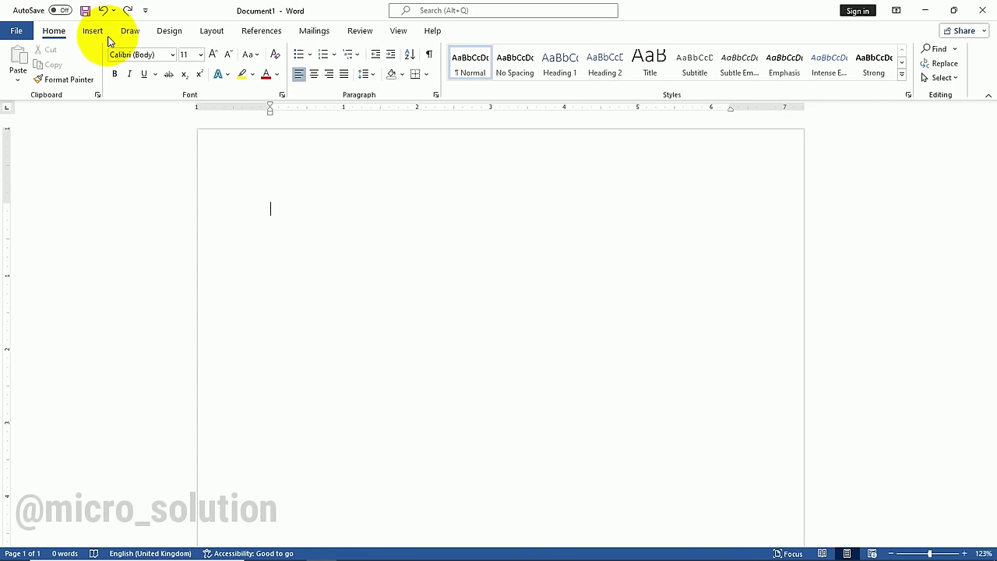
{"action": "left_click", "coordinate": [92, 30]}
Insert a table with 4 columns and 3 rows through the Insert Table dialog
{"action": "left_click", "coordinate": [173, 138]}
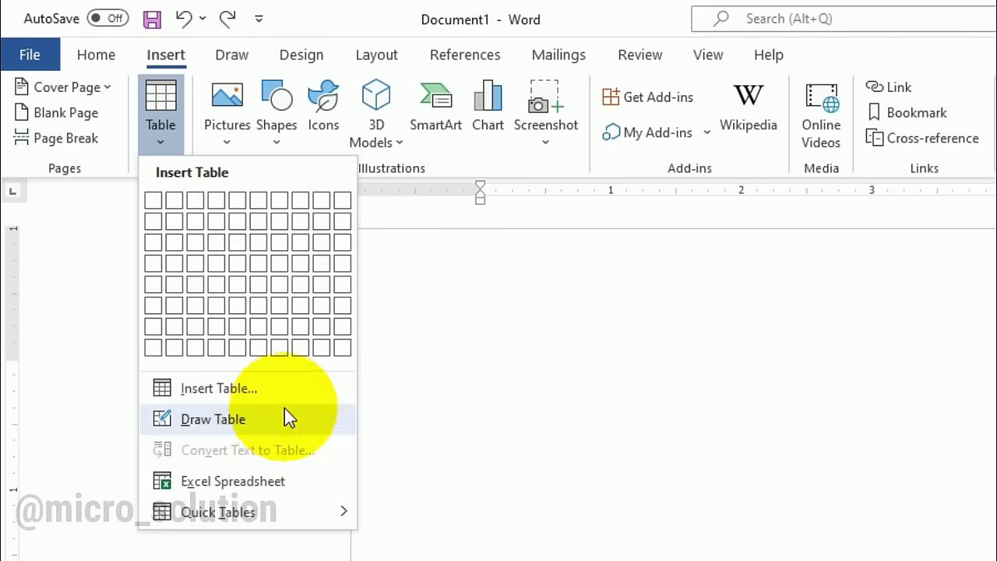
{"action": "left_click", "coordinate": [256, 391]}
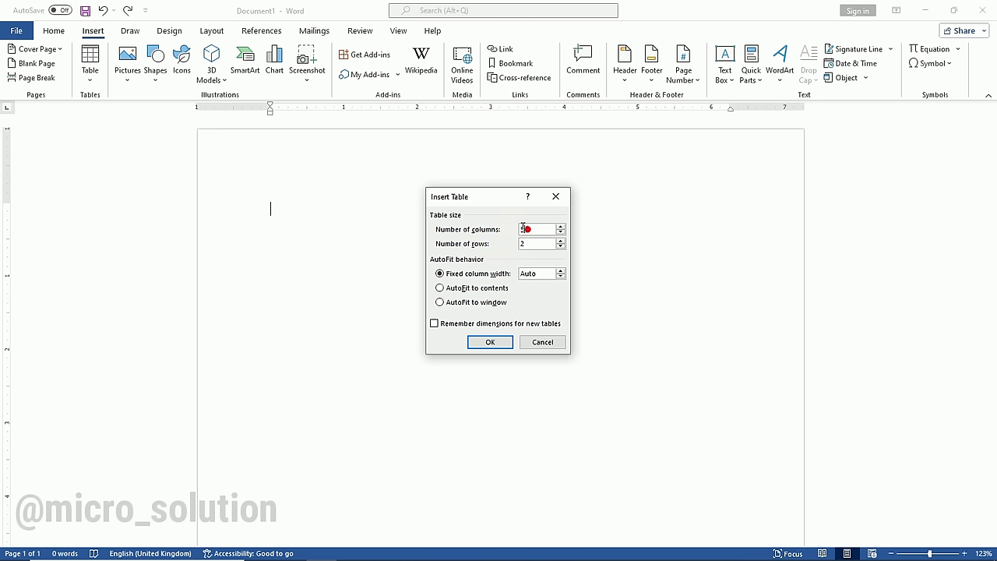
{"action": "left_click", "coordinate": [518, 227]}
{"action": "left_click", "coordinate": [536, 226]}
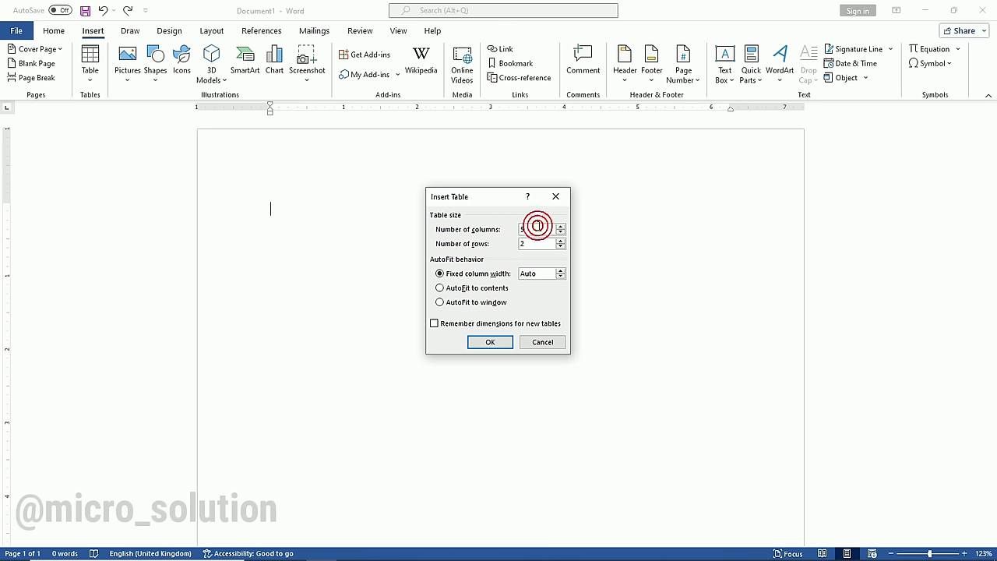
{"action": "key", "text": "BackSpace"}
{"action": "type", "text": "4"}
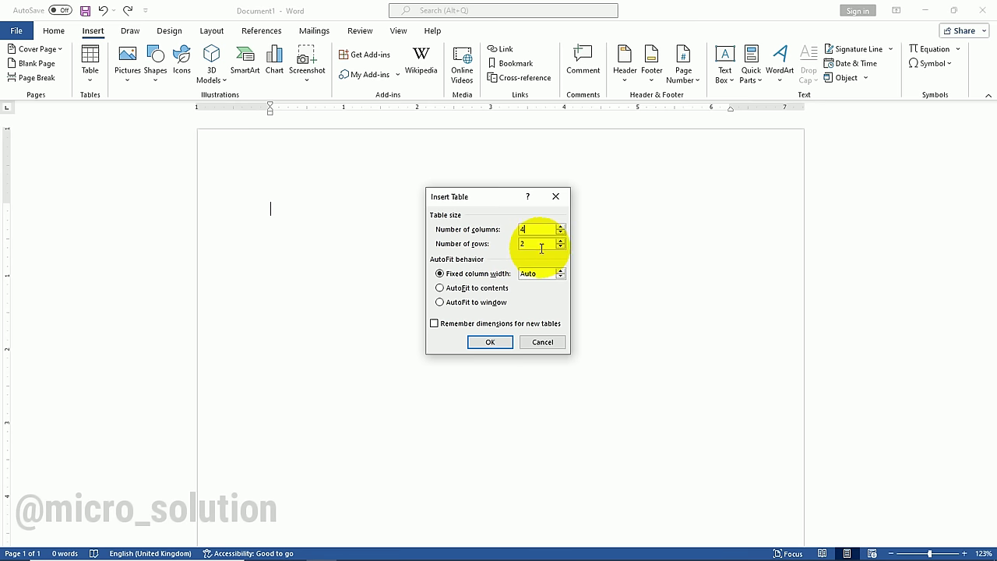
{"action": "left_click", "coordinate": [536, 243]}
{"action": "key", "text": "BackSpace"}
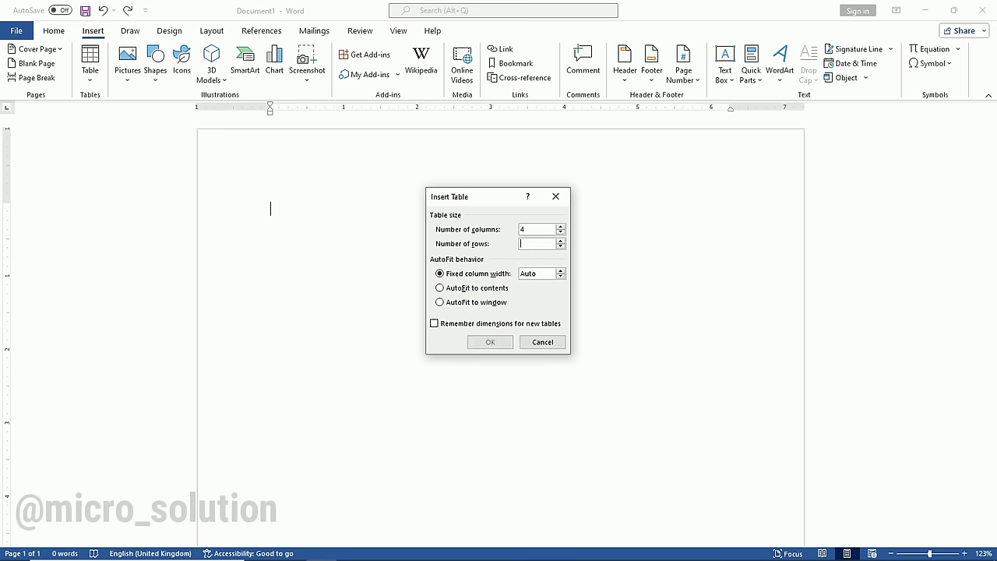
{"action": "type", "text": "3"}
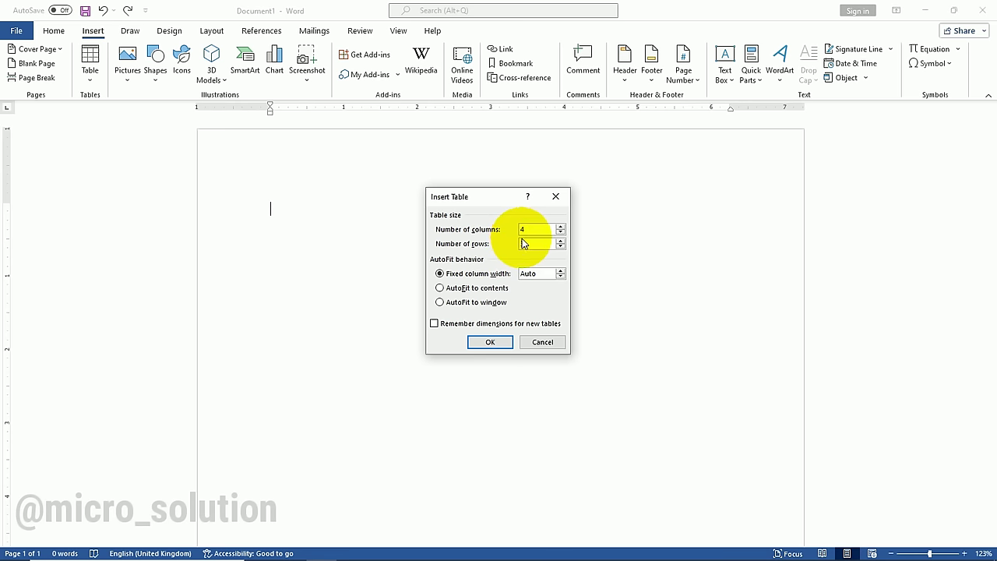
{"action": "left_click", "coordinate": [490, 342]}
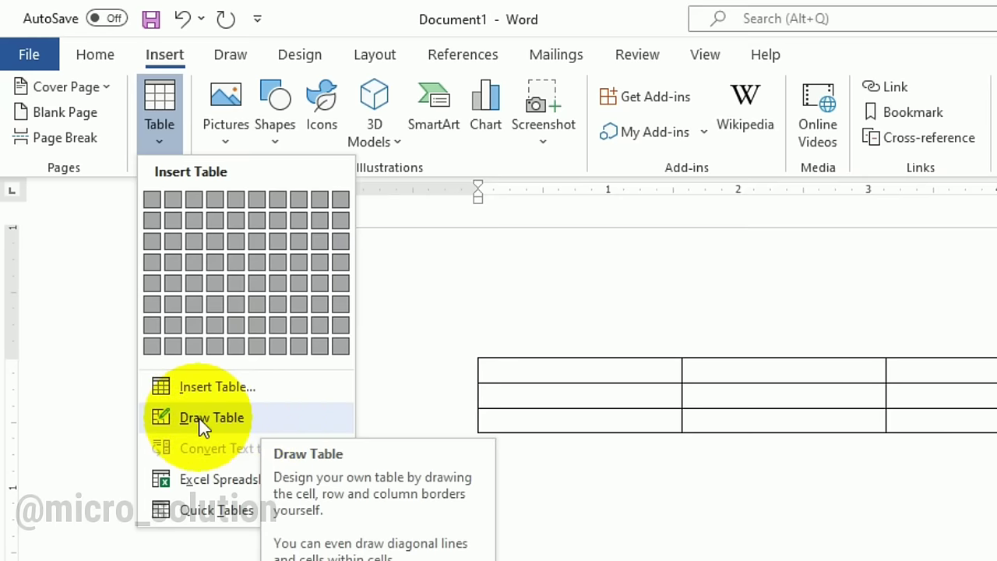
Draw a table outline below the first table and divide it with four column borders
{"action": "left_click", "coordinate": [277, 430]}
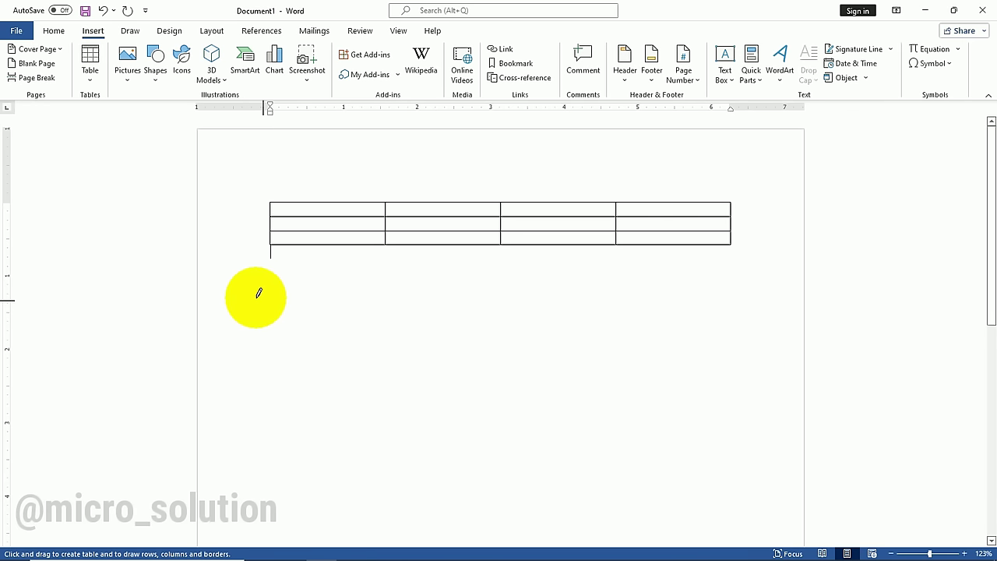
{"action": "mouse_move", "coordinate": [278, 310]}
{"action": "left_mouse_down"}
{"action": "mouse_move", "coordinate": [623, 325]}
{"action": "mouse_move", "coordinate": [721, 359]}
{"action": "left_mouse_up"}
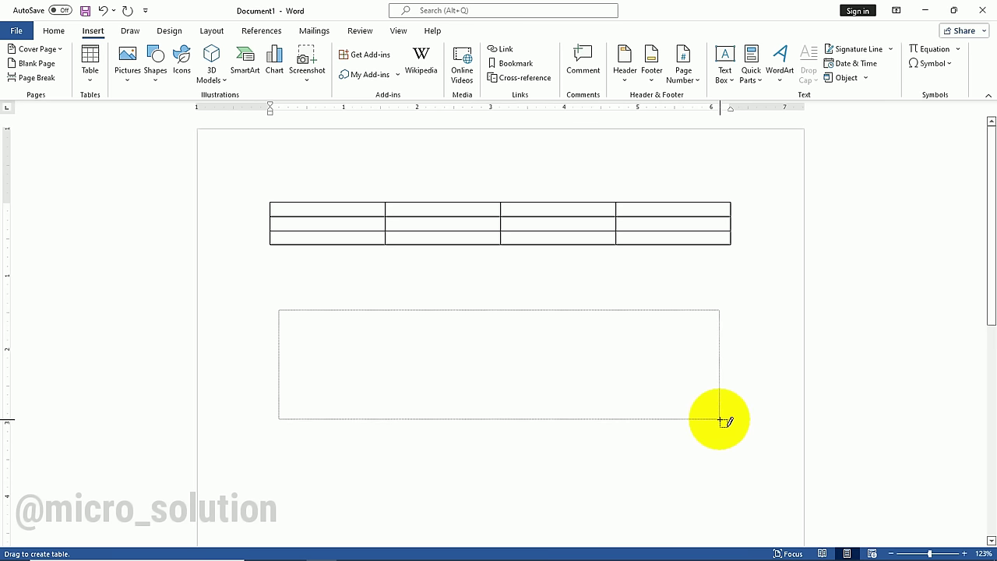
{"action": "left_click_drag", "start_coordinate": [721, 359], "coordinate": [721, 439]}
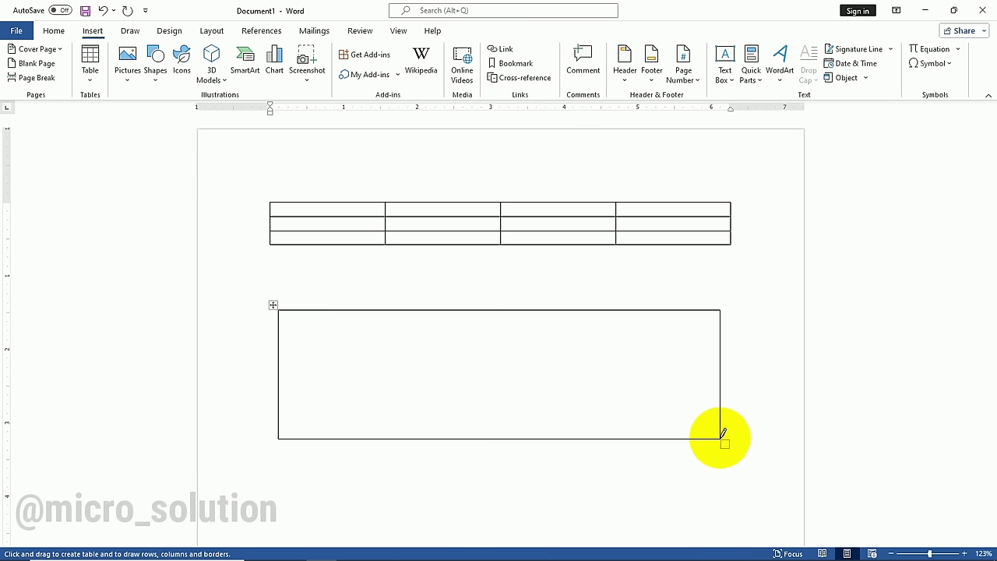
{"action": "left_click_drag", "start_coordinate": [342, 310], "coordinate": [342, 438]}
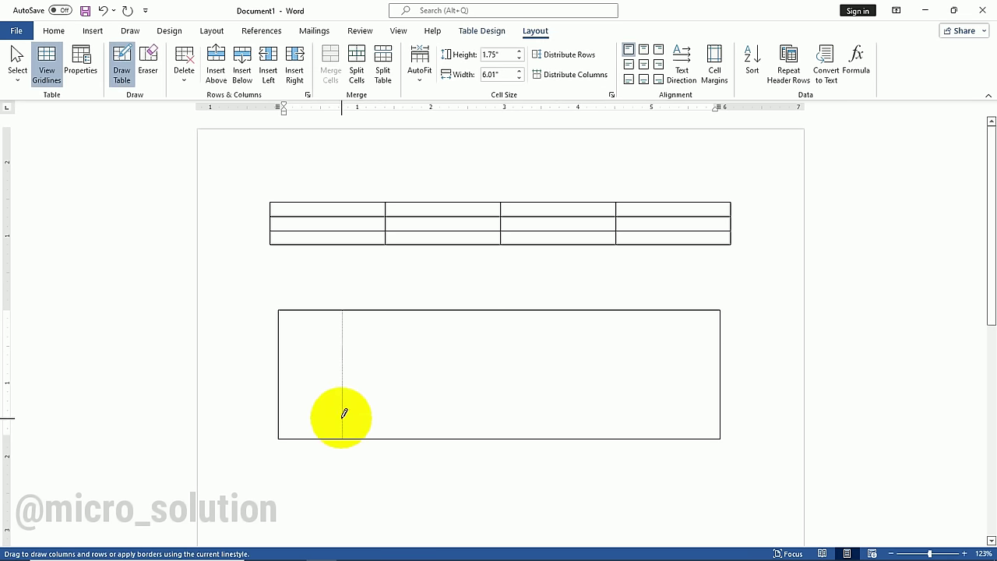
{"action": "left_click_drag", "start_coordinate": [449, 309], "coordinate": [447, 438]}
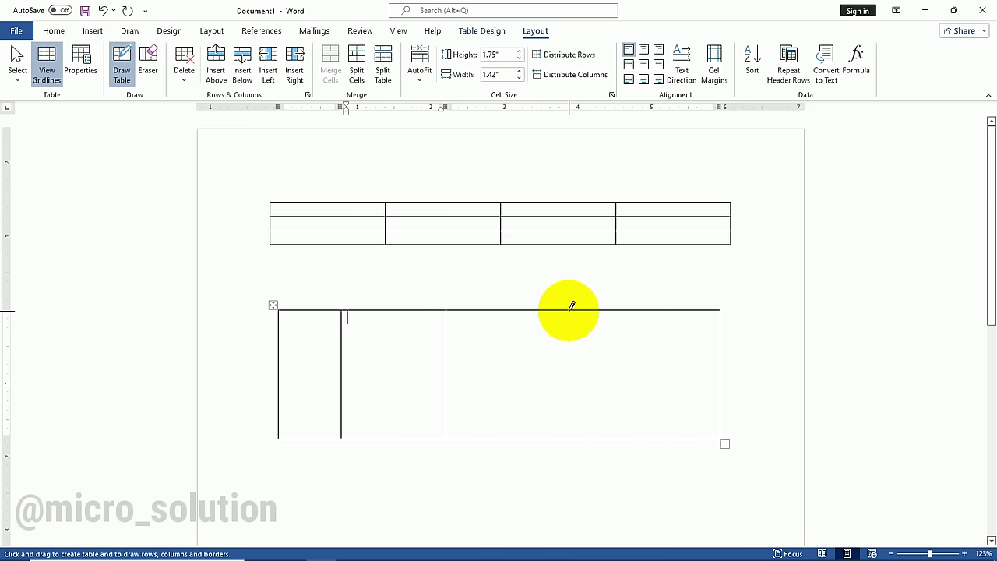
{"action": "left_click_drag", "start_coordinate": [571, 311], "coordinate": [572, 441]}
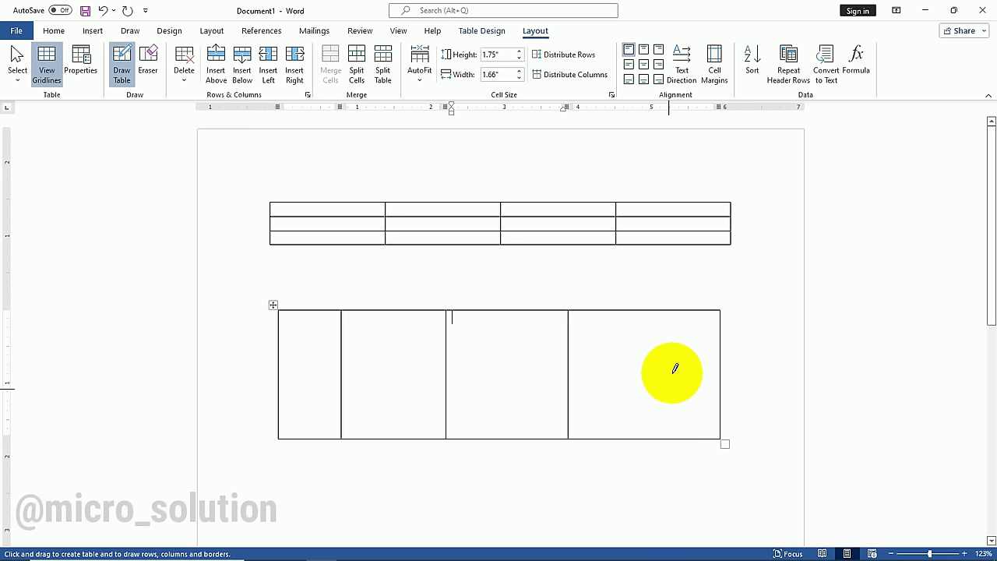
{"action": "left_click_drag", "start_coordinate": [691, 308], "coordinate": [687, 437]}
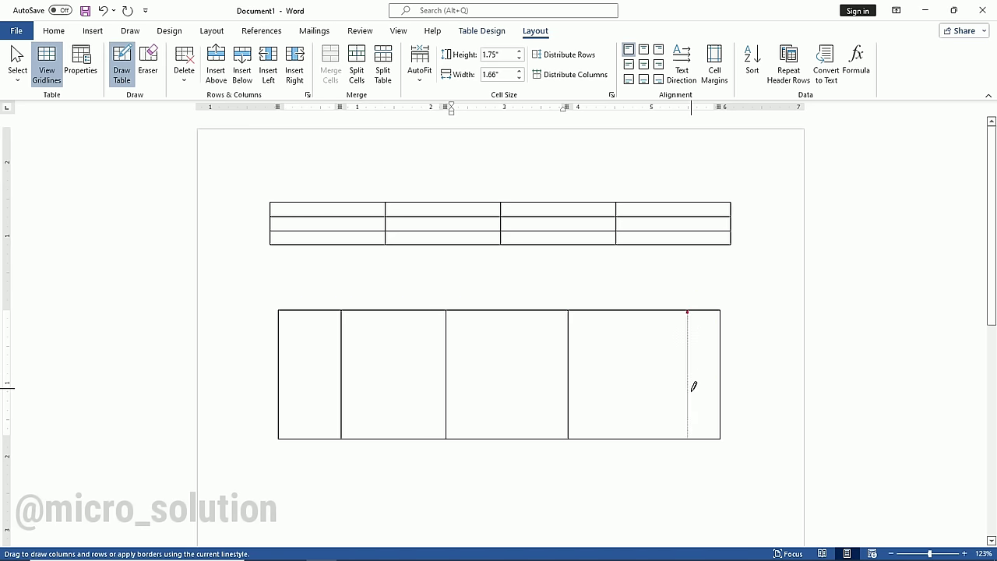
Add three row borders across the drawn table and turn off Draw Table
{"action": "left_click_drag", "start_coordinate": [279, 339], "coordinate": [703, 326]}
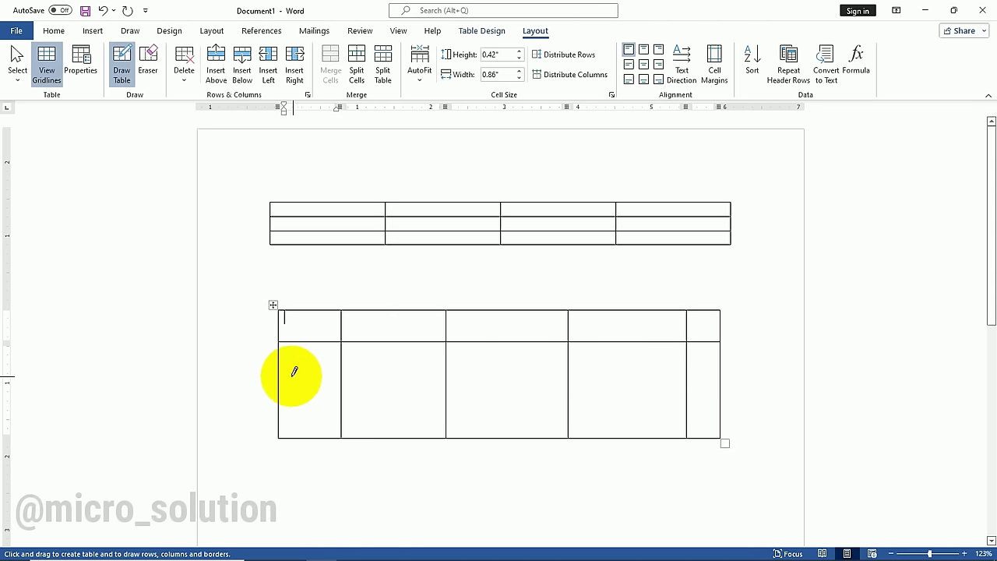
{"action": "left_click_drag", "start_coordinate": [287, 372], "coordinate": [729, 367]}
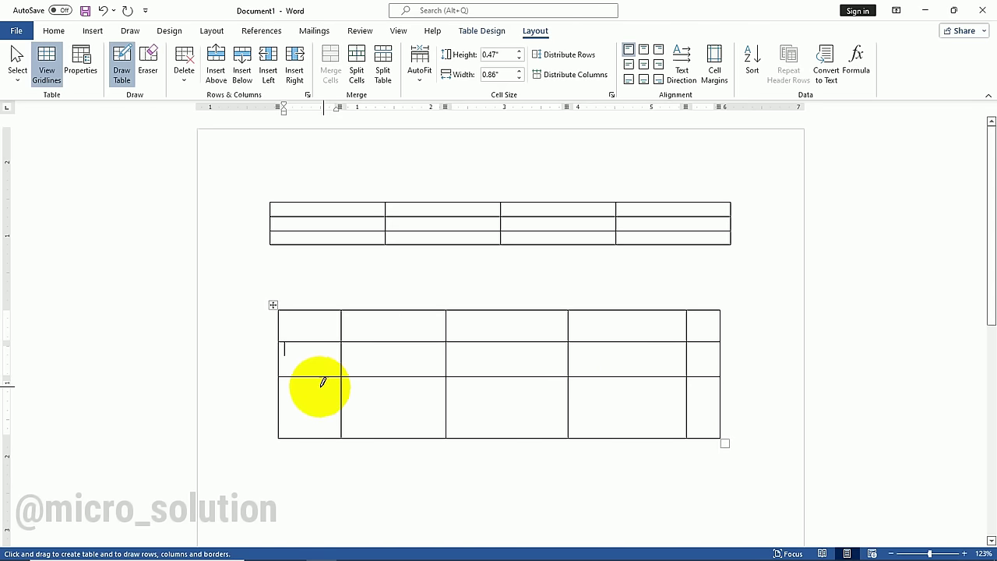
{"action": "left_click_drag", "start_coordinate": [279, 412], "coordinate": [712, 411]}
{"action": "left_click", "coordinate": [122, 74]}
{"action": "left_click", "coordinate": [93, 30]}
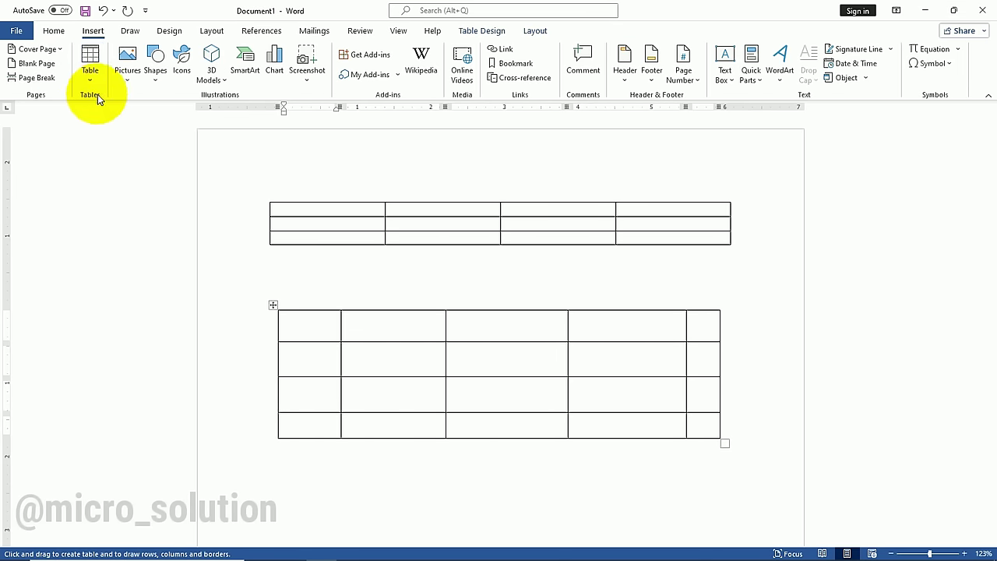
{"action": "left_click", "coordinate": [90, 78]}
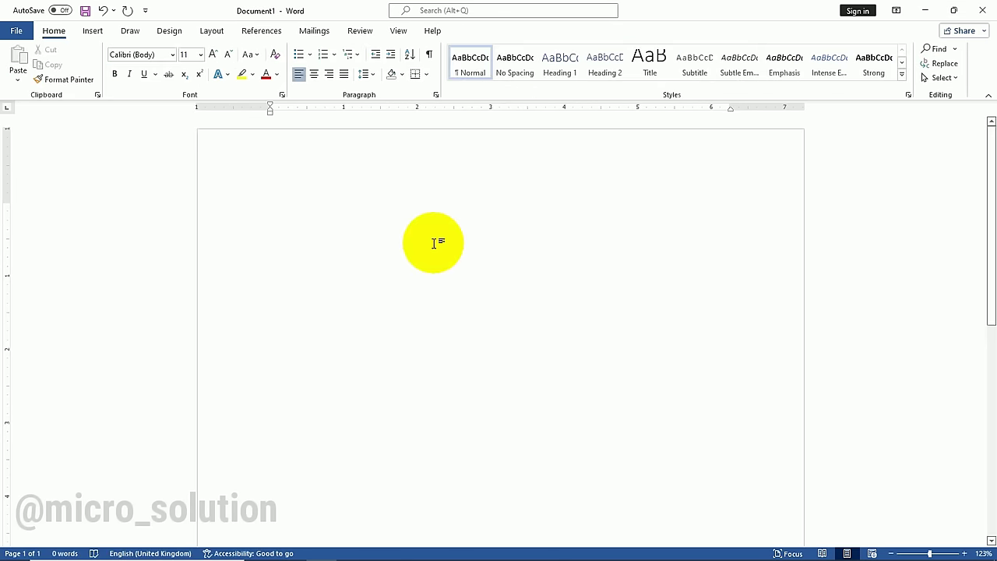
Type Name and Class separated by a tab
{"action": "left_click", "coordinate": [93, 30]}
{"action": "left_click", "coordinate": [90, 74]}
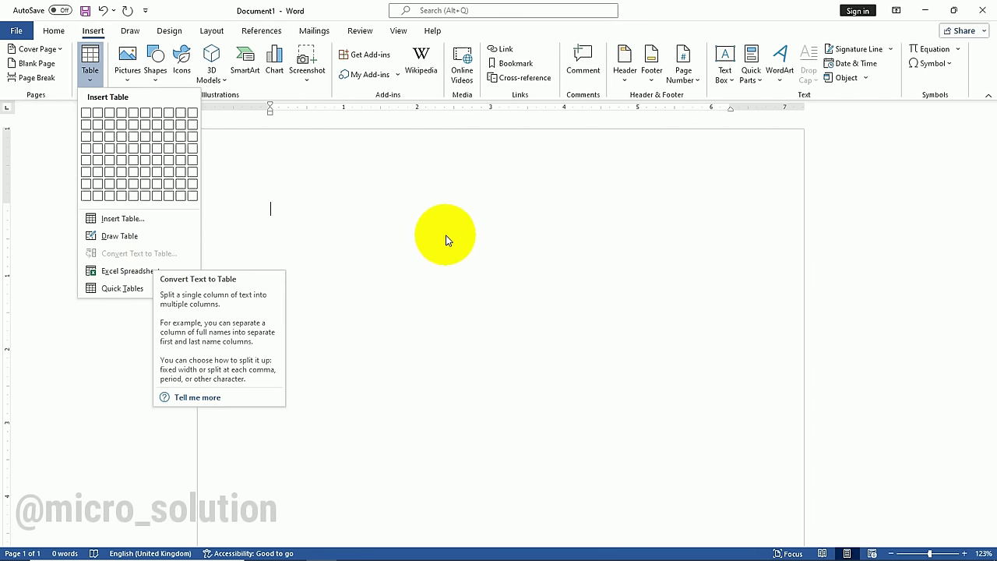
{"action": "left_click", "coordinate": [451, 220]}
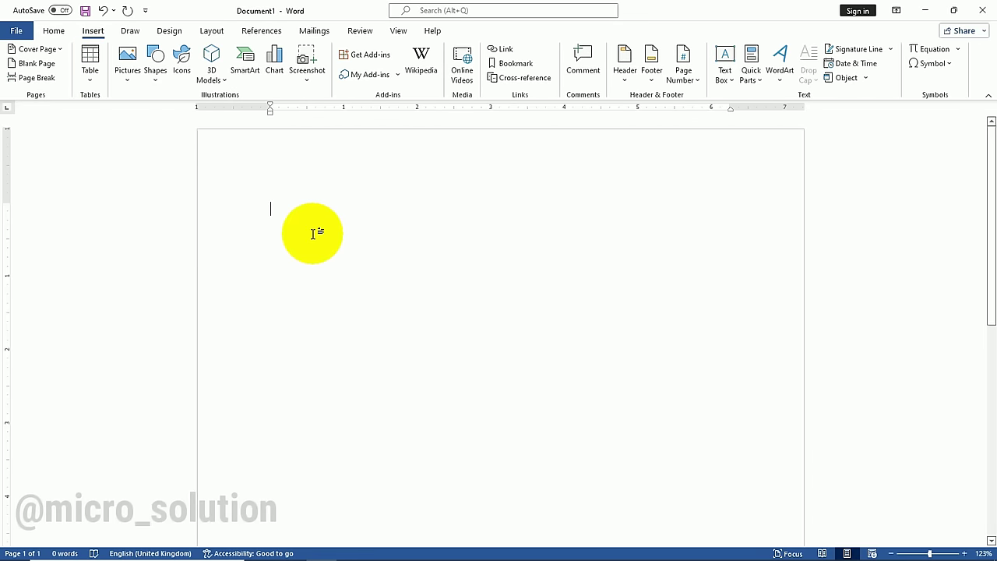
{"action": "type", "text": "Nam"}
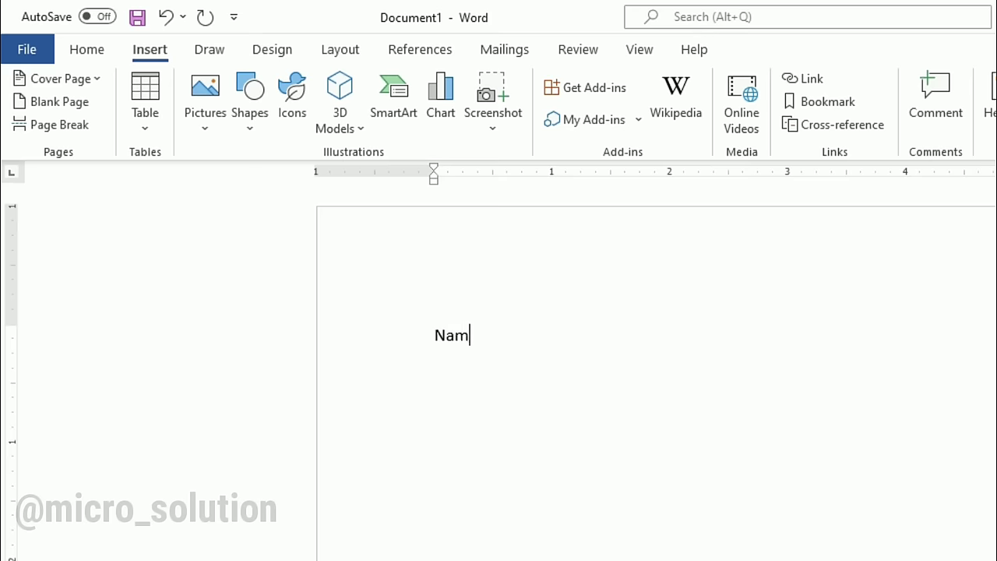
{"action": "type", "text": "e"}
{"action": "key", "text": "Tab"}
{"action": "type", "text": "Class"}
{"action": "left_click", "coordinate": [483, 366]}
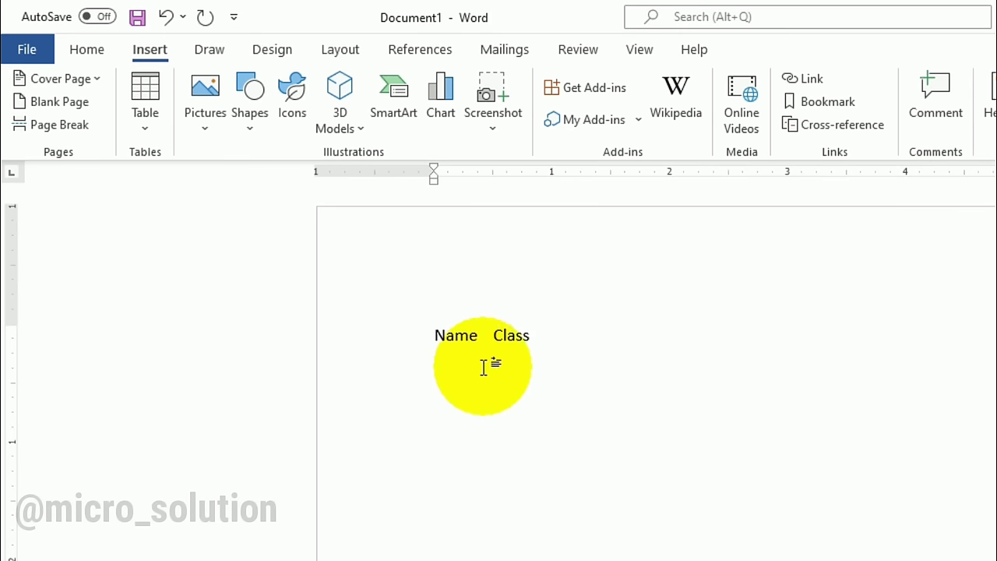
Convert the Name/Class line into a two-column table
{"action": "left_click", "coordinate": [434, 335]}
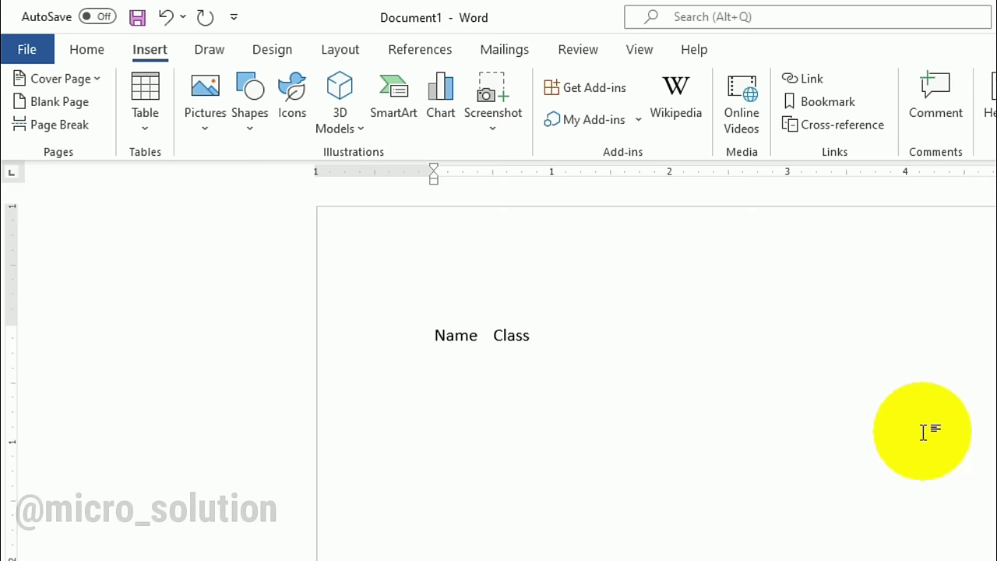
{"action": "key", "text": "shift+Right"}
{"action": "key", "text": "shift+Right"}
{"action": "key", "text": "shift+Right"}
{"action": "key", "text": "shift+Right"}
{"action": "key", "text": "shift+Right"}
{"action": "key", "text": "shift+Right"}
{"action": "key", "text": "shift+Right"}
{"action": "key", "text": "shift+Right"}
{"action": "key", "text": "shift+Right"}
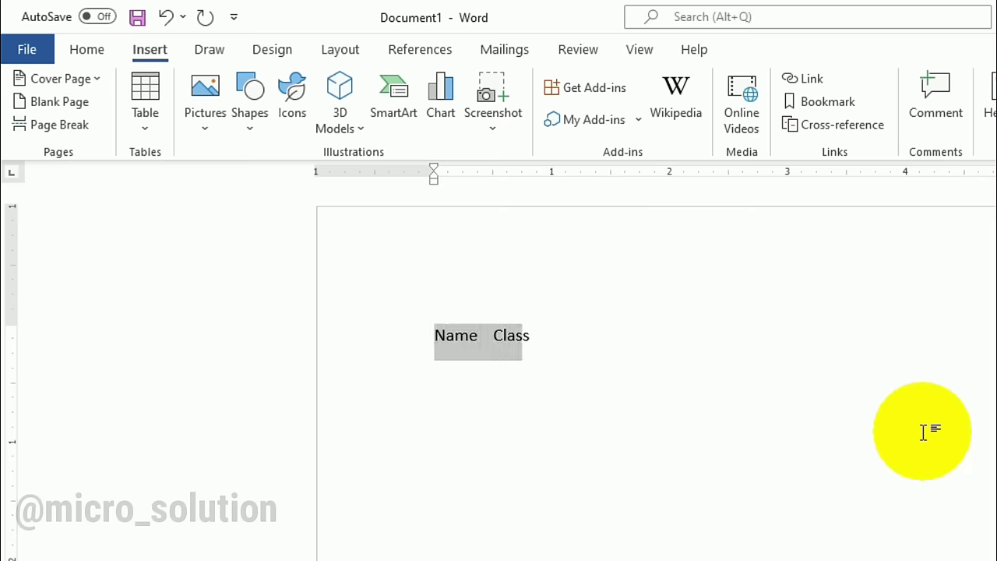
{"action": "key", "text": "shift+Right"}
{"action": "key", "text": "shift+Right"}
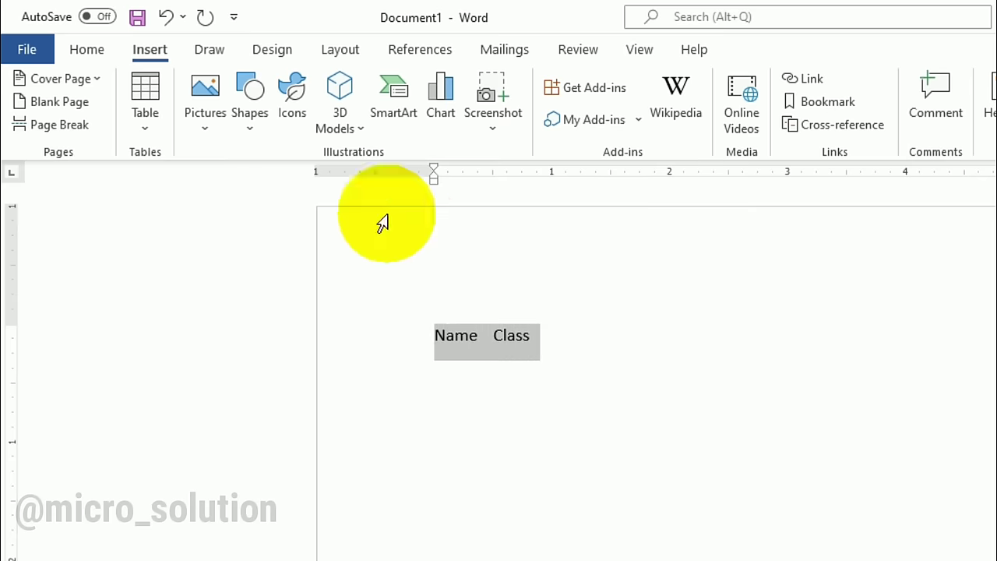
{"action": "left_click", "coordinate": [156, 125]}
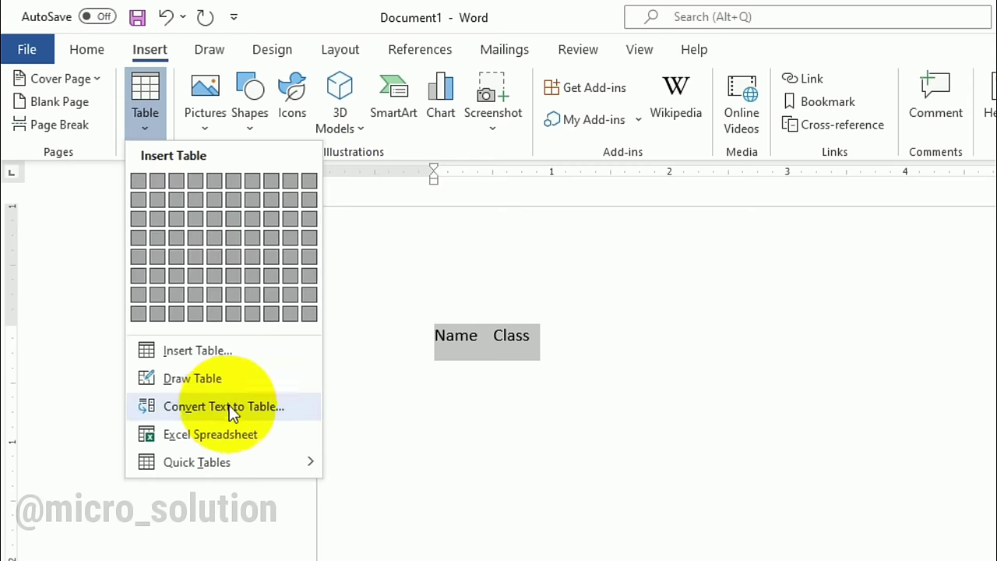
{"action": "left_click", "coordinate": [268, 413]}
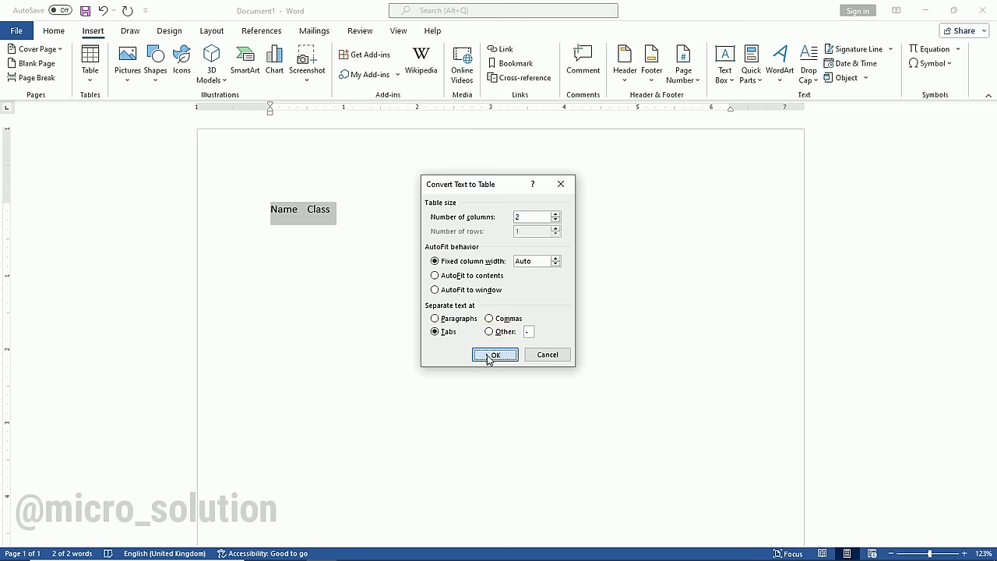
{"action": "left_click", "coordinate": [488, 356]}
{"action": "mouse_move", "coordinate": [500, 209]}
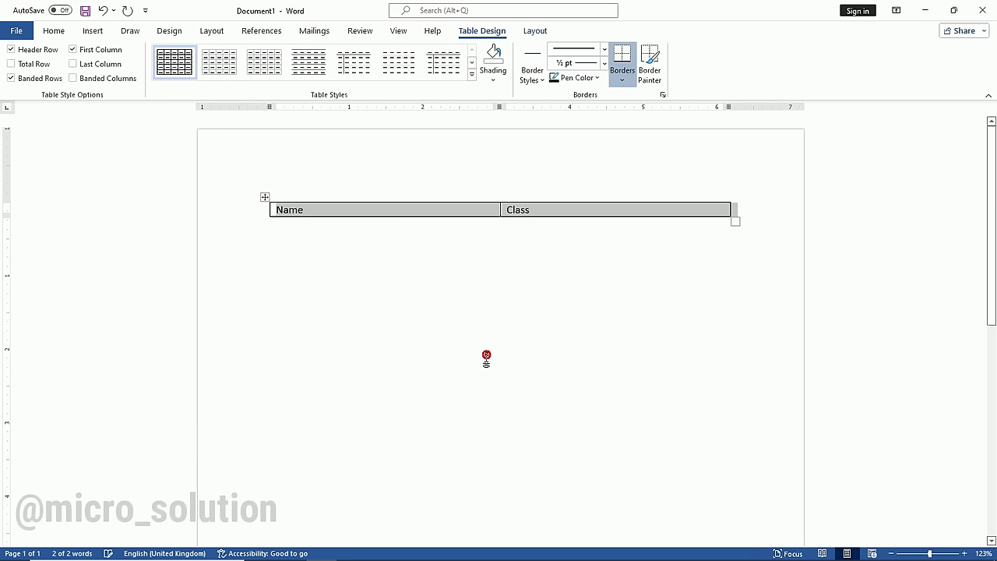
{"action": "left_click", "coordinate": [482, 271]}
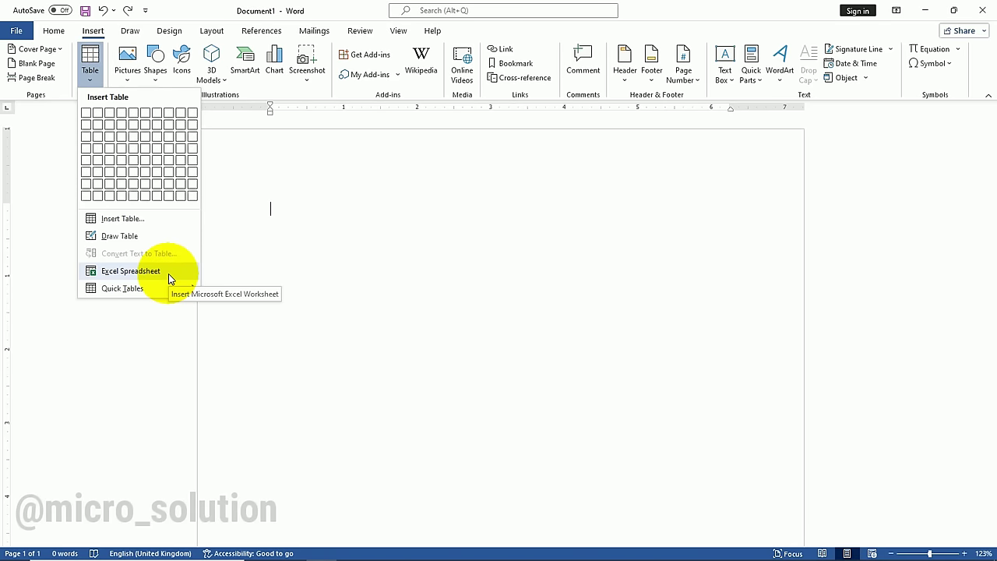
Embed an Excel worksheet and enter headers Name and City plus A and B below Name
{"action": "left_click", "coordinate": [168, 273]}
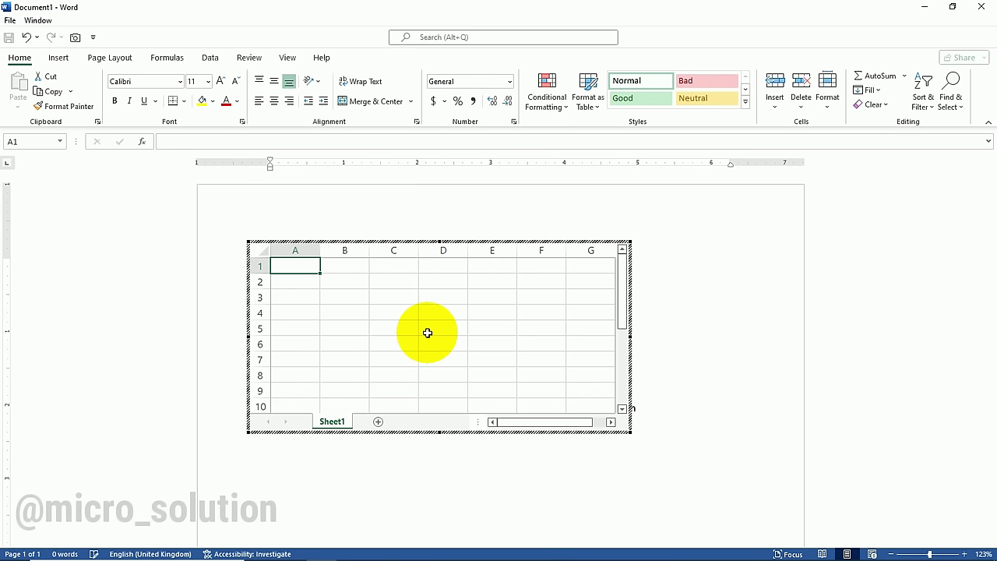
{"action": "type", "text": "Name"}
{"action": "key", "text": "Tab"}
{"action": "type", "text": "i"}
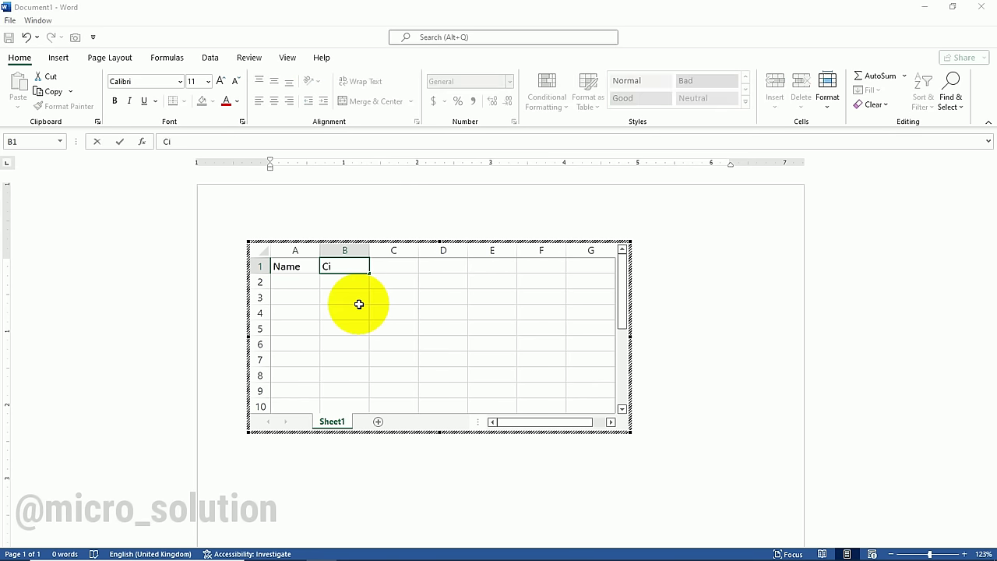
{"action": "type", "text": "ty"}
{"action": "key", "text": "Return"}
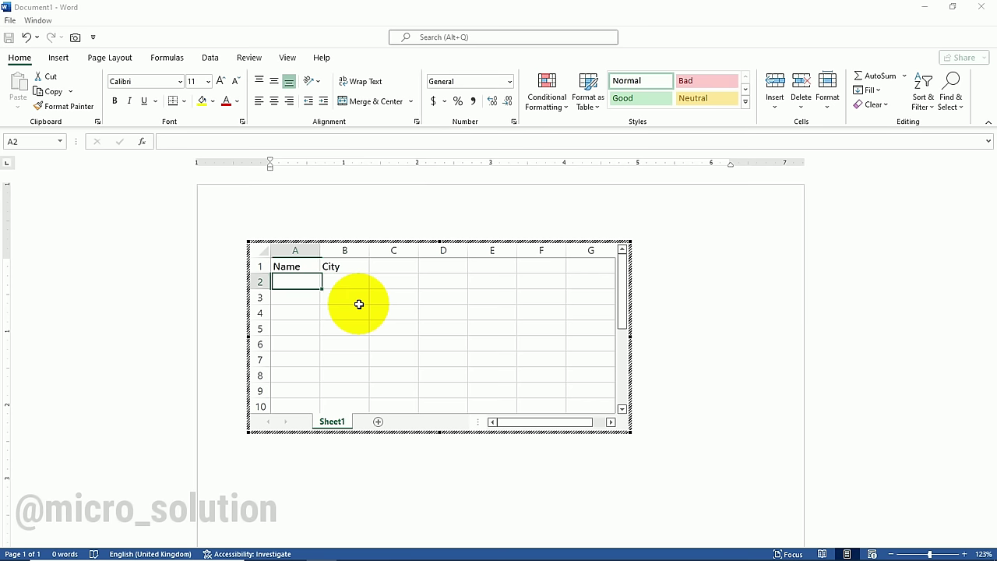
{"action": "type", "text": "A"}
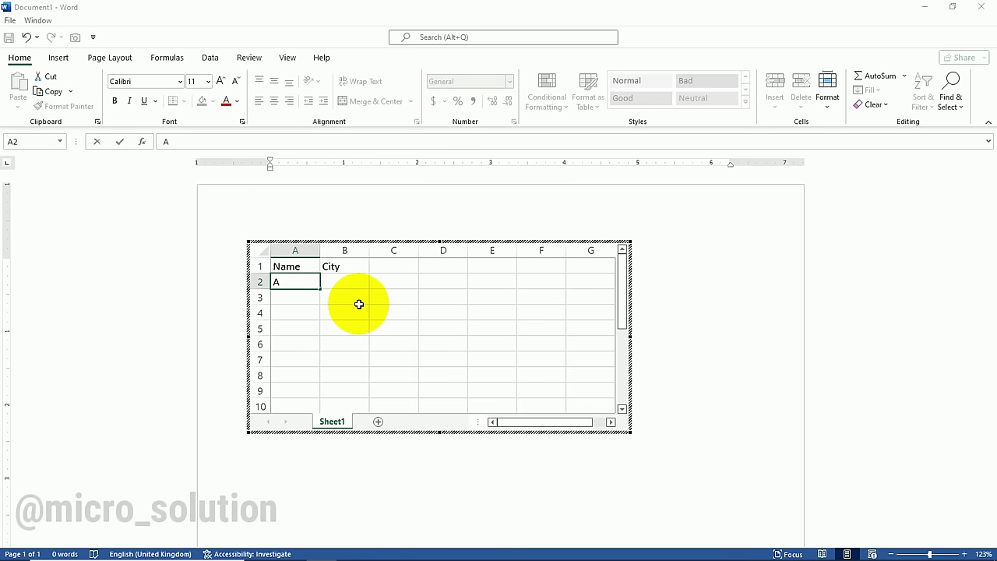
{"action": "key", "text": "Return"}
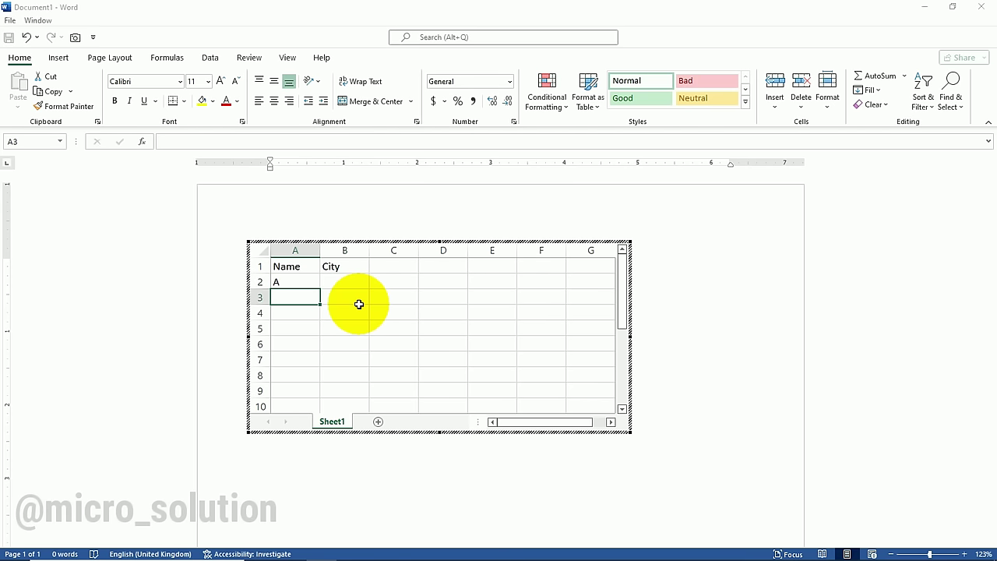
{"action": "type", "text": "B"}
{"action": "key", "text": "Tab"}
Enter Jaipur and Bhopal under City and select A1:B3
{"action": "key", "text": "Up"}
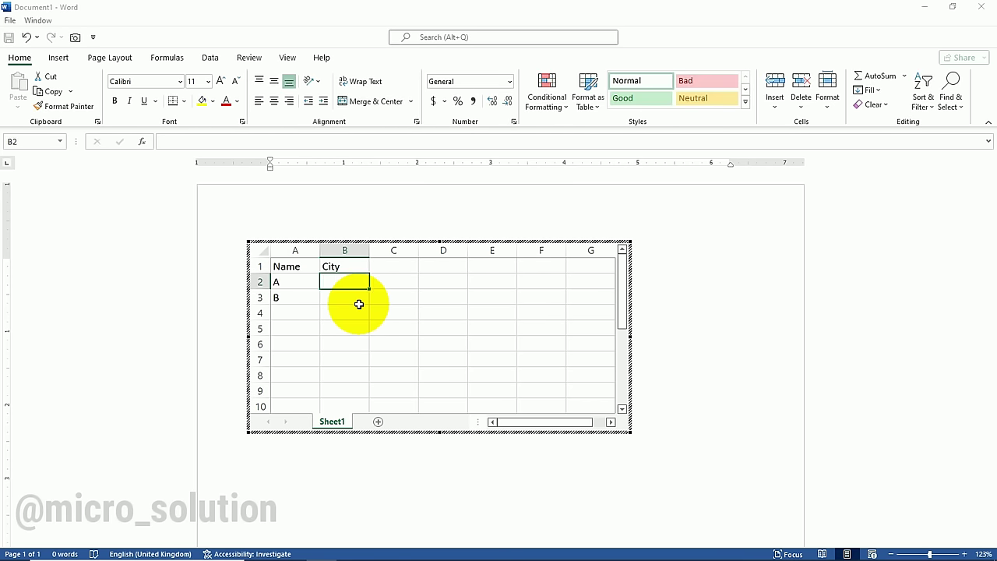
{"action": "type", "text": "Jaipru"}
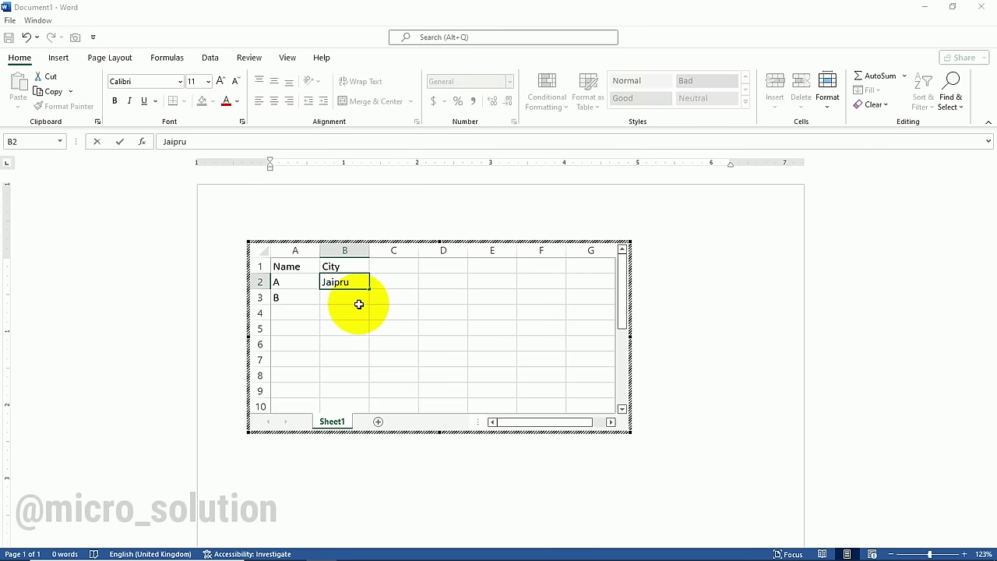
{"action": "key", "text": "BackSpace"}
{"action": "key", "text": "BackSpace"}
{"action": "type", "text": "ur"}
{"action": "key", "text": "Return"}
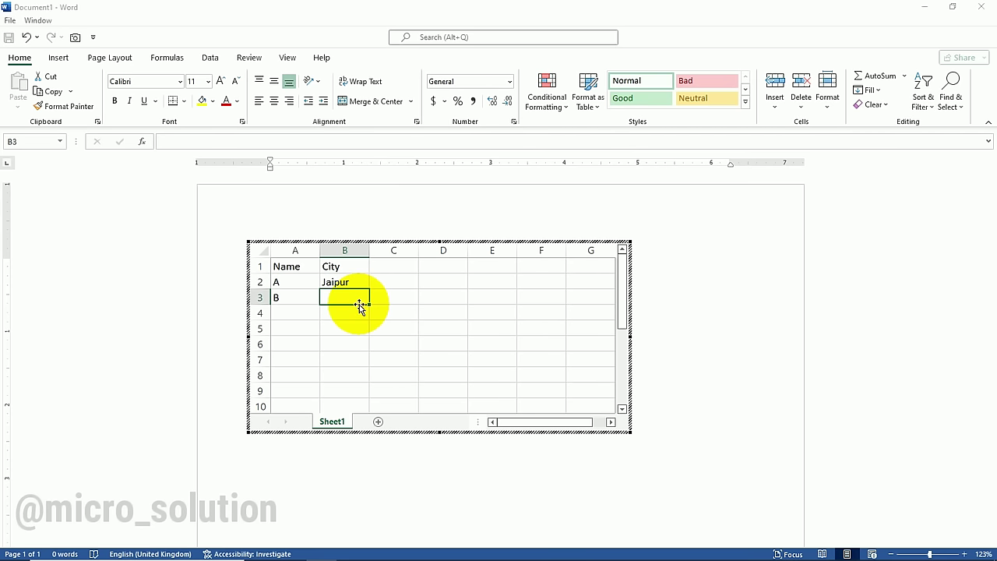
{"action": "type", "text": "Bhopal"}
{"action": "key", "text": "Return"}
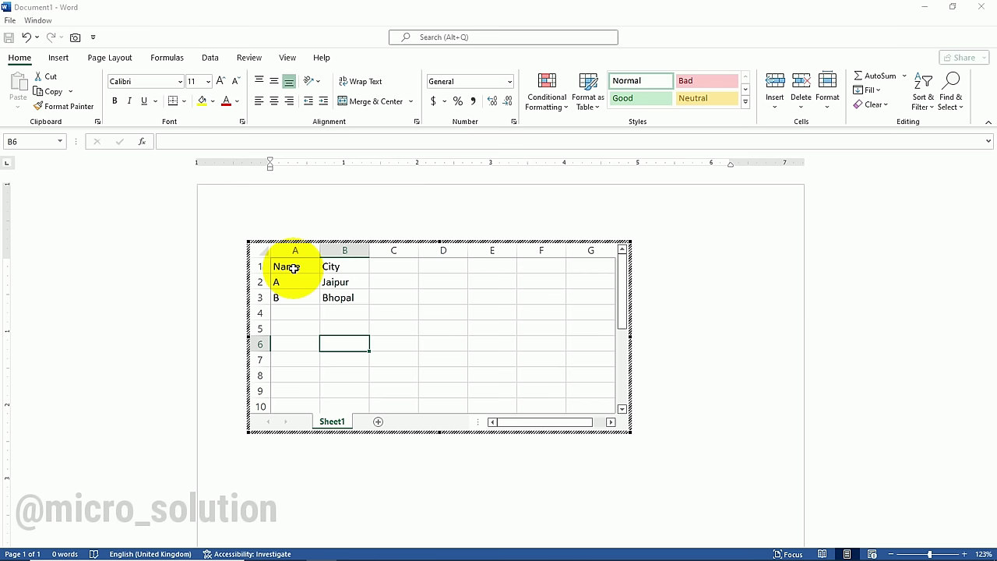
{"action": "left_click_drag", "start_coordinate": [290, 266], "coordinate": [341, 297]}
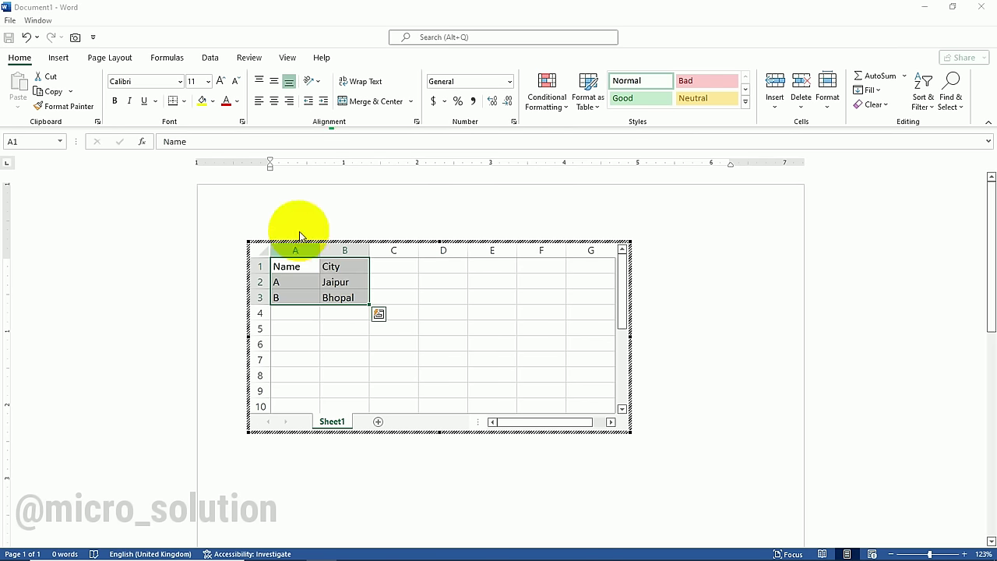
Apply All Borders to A1:B3 and return to the Word document
{"action": "left_click", "coordinate": [183, 101]}
{"action": "left_click", "coordinate": [211, 226]}
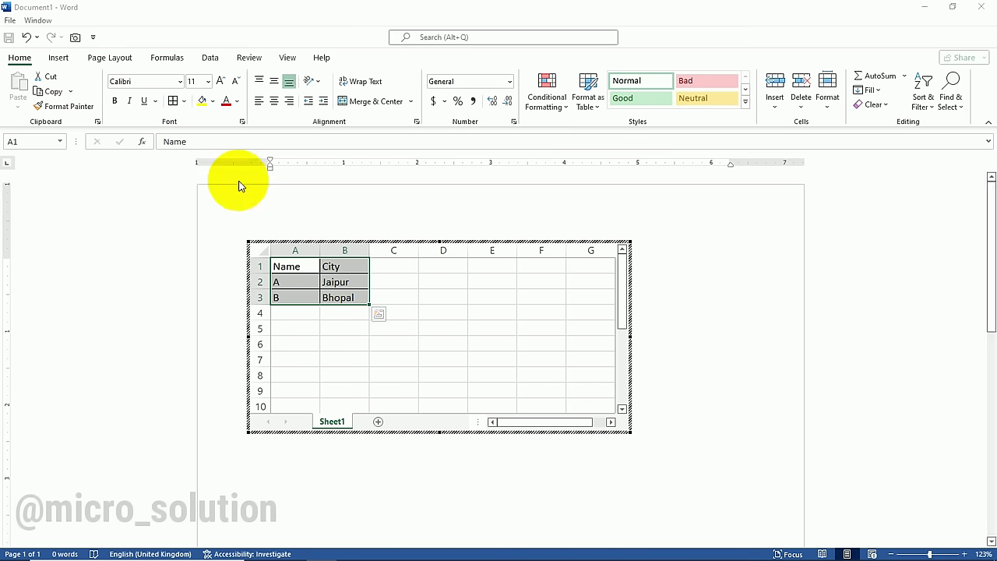
{"action": "left_click", "coordinate": [184, 101]}
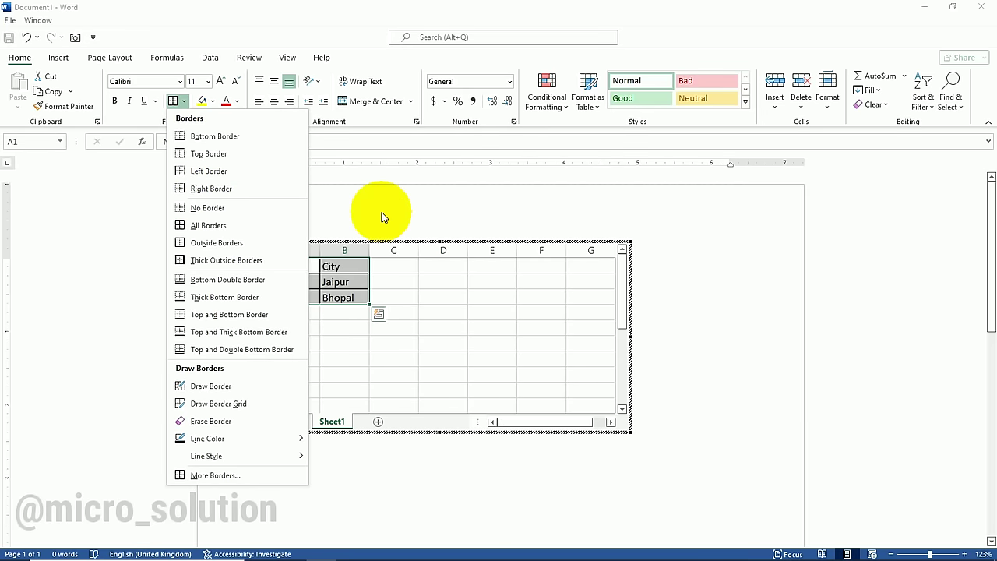
{"action": "left_click", "coordinate": [730, 276]}
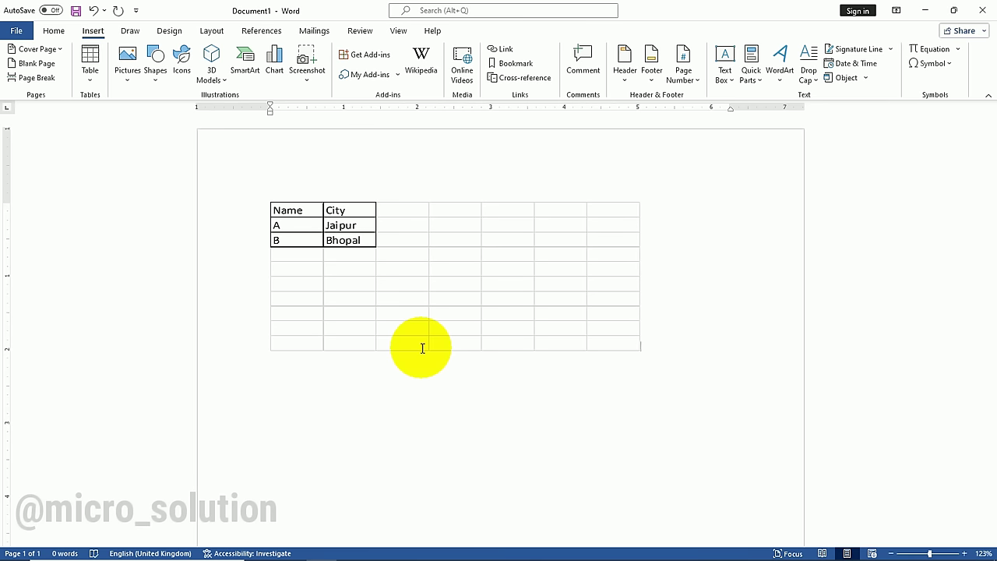
Insert the college enrollment 'With Subheads 1' table from the Quick Tables gallery
{"action": "left_click", "coordinate": [92, 81]}
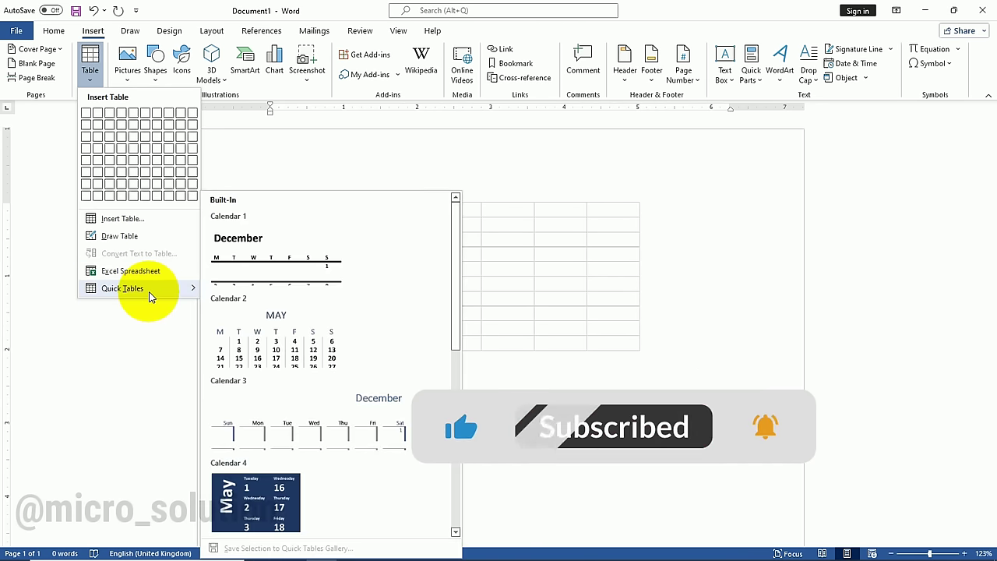
{"action": "scroll", "coordinate": [334, 256], "scroll_direction": "down", "scroll_amount": 10}
{"action": "scroll", "coordinate": [335, 296], "scroll_direction": "down", "scroll_amount": 2}
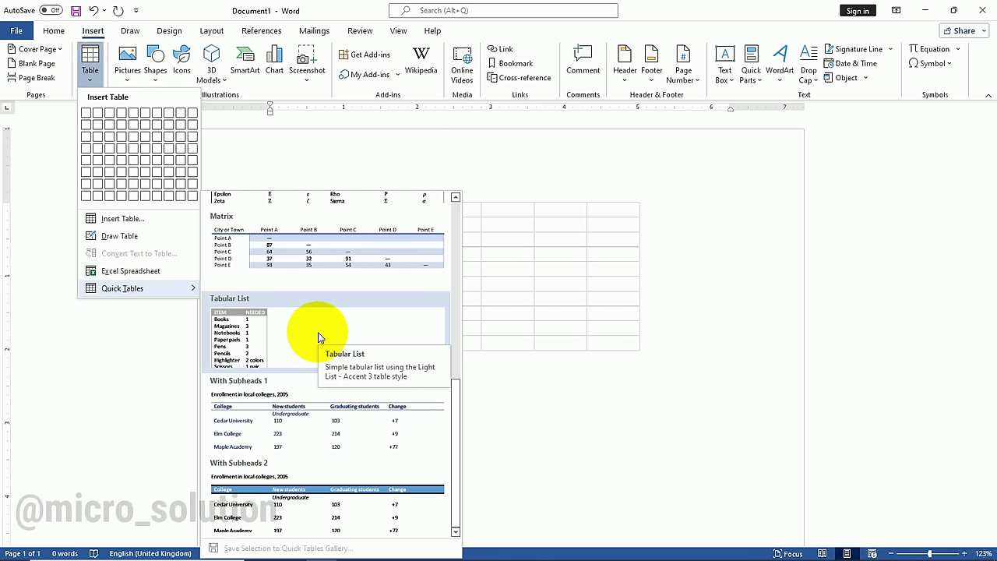
{"action": "scroll", "coordinate": [317, 335], "scroll_direction": "up", "scroll_amount": 10}
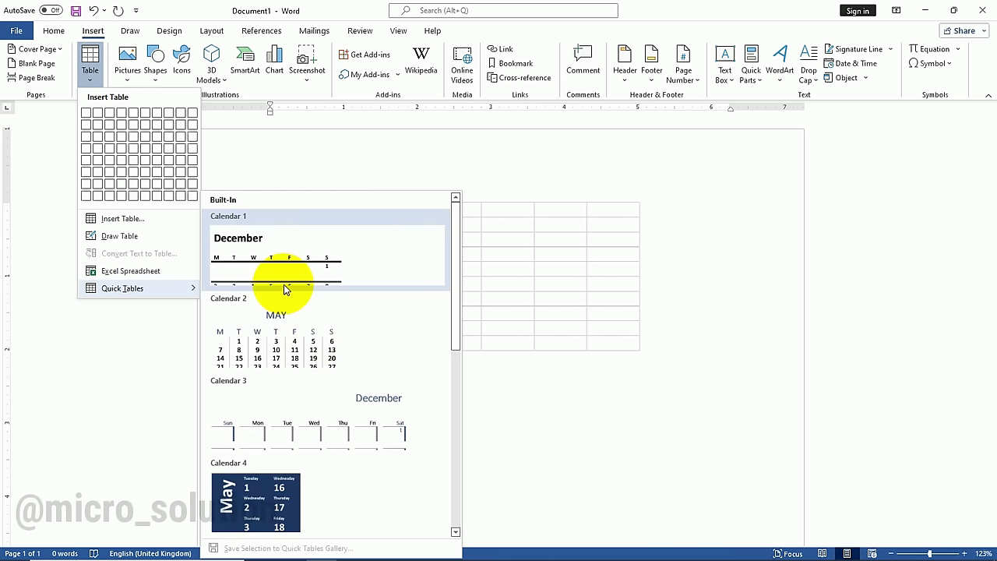
{"action": "scroll", "coordinate": [263, 412], "scroll_direction": "down", "scroll_amount": 9}
{"action": "scroll", "coordinate": [343, 436], "scroll_direction": "down", "scroll_amount": 3}
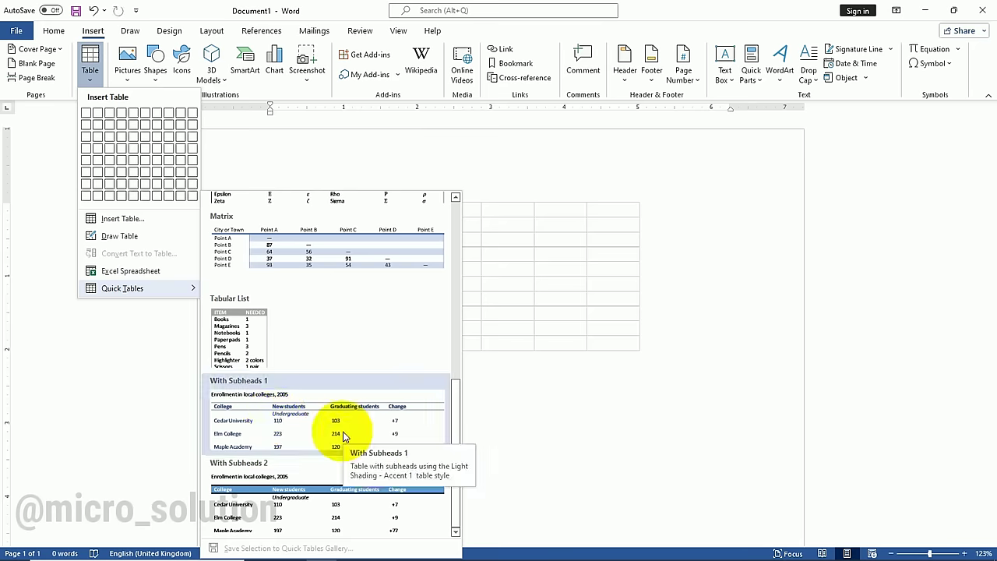
{"action": "left_click", "coordinate": [342, 436]}
{"action": "scroll", "coordinate": [597, 460], "scroll_direction": "down", "scroll_amount": 2}
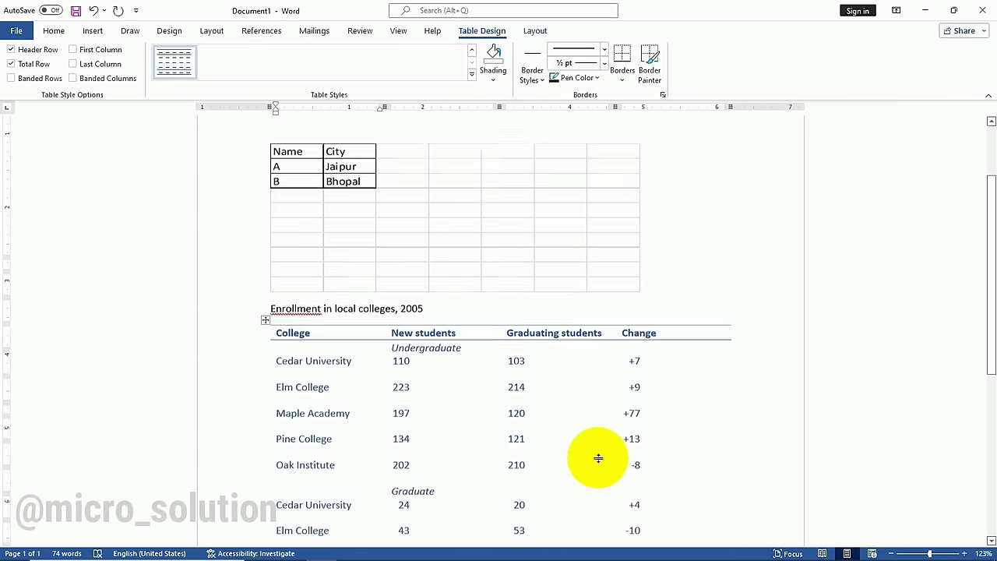
{"action": "scroll", "coordinate": [597, 459], "scroll_direction": "down", "scroll_amount": 3}
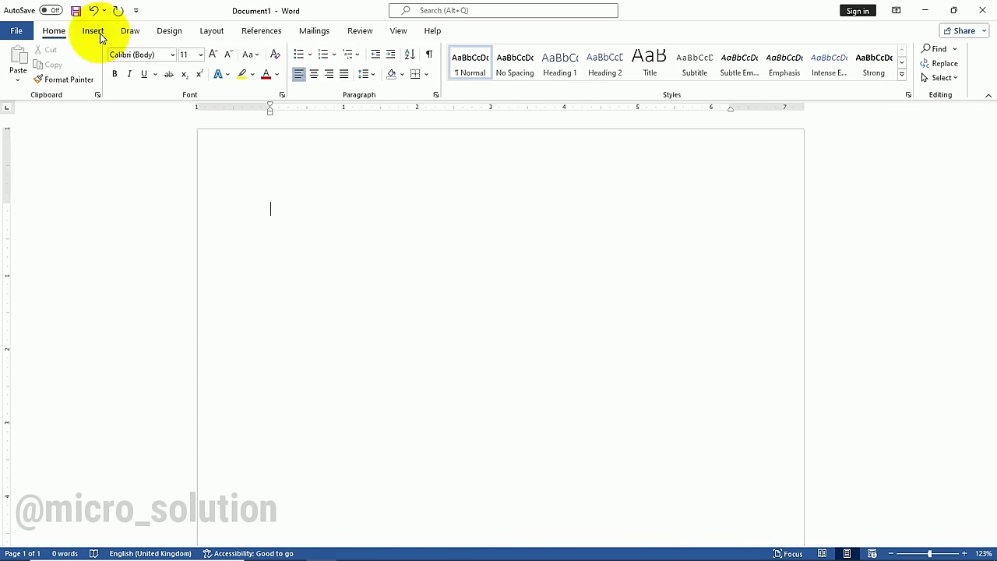
Insert the black smartwatch photo from This Device, filling the page at 4.18" by 6.27"
{"action": "left_click", "coordinate": [99, 38]}
{"action": "left_click", "coordinate": [89, 70]}
{"action": "left_click", "coordinate": [369, 225]}
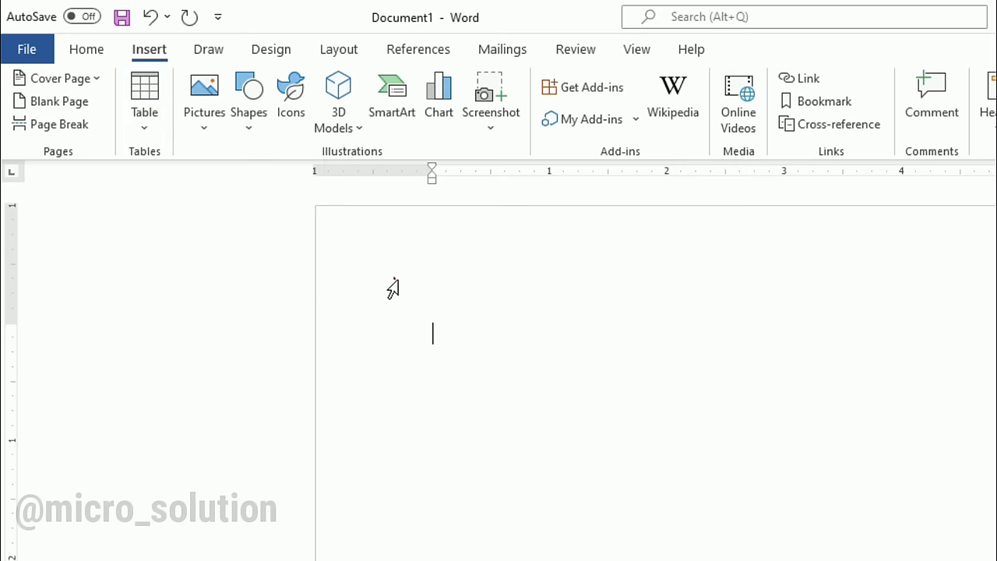
{"action": "left_click", "coordinate": [215, 95]}
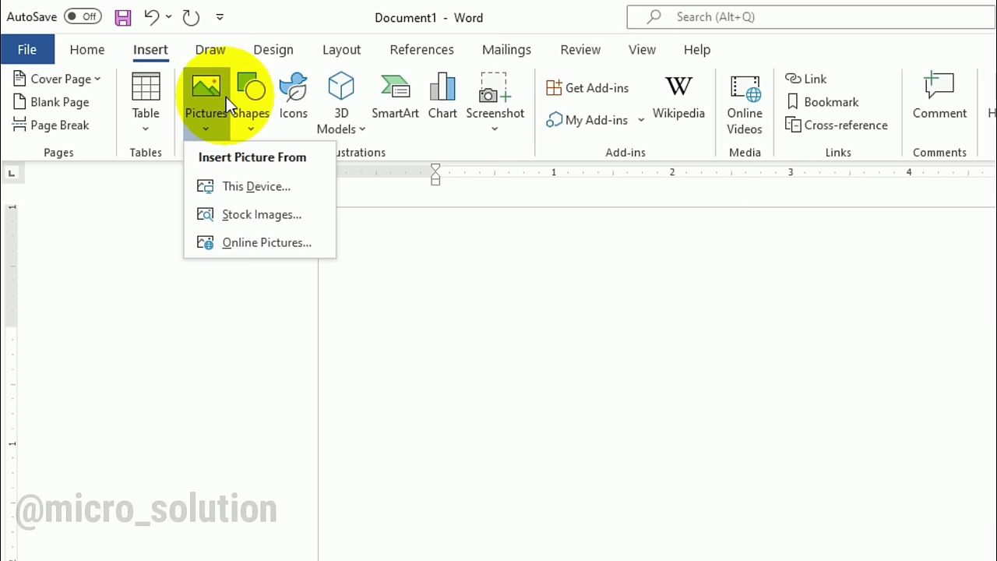
{"action": "left_click", "coordinate": [275, 188]}
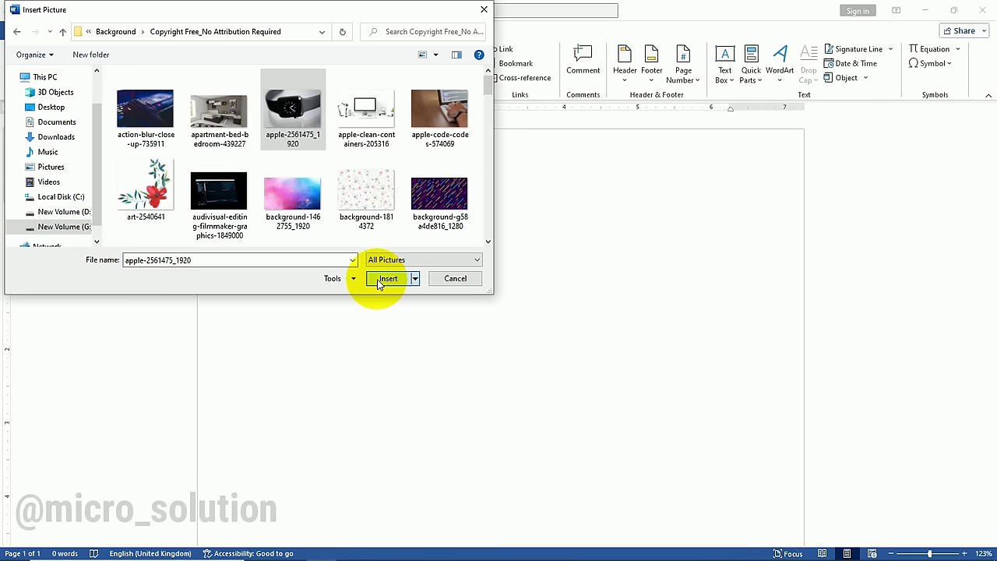
{"action": "left_click", "coordinate": [387, 278]}
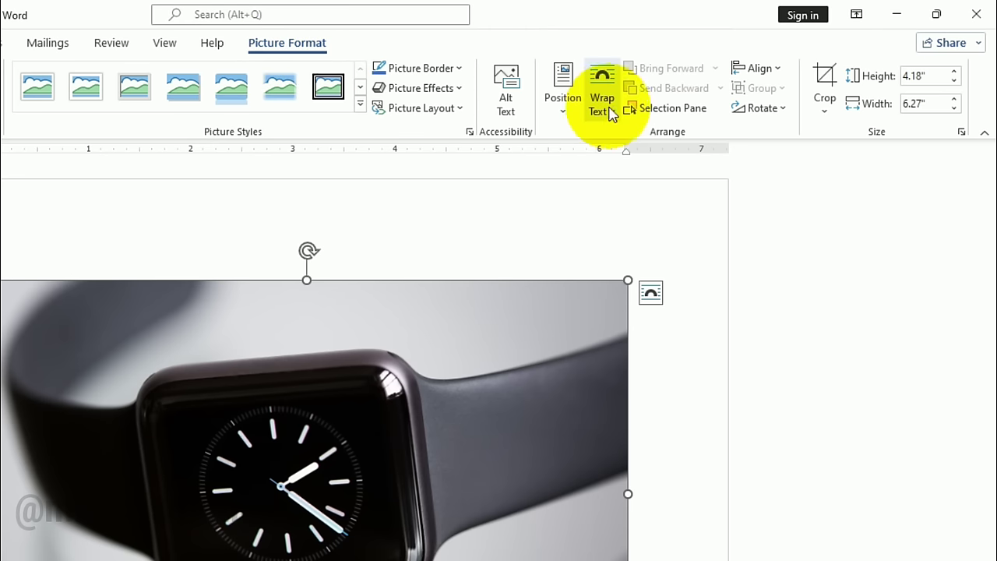
Apply Square text wrapping to the watch photo and shrink it to 2.86" by 4.29"
{"action": "left_click", "coordinate": [602, 103]}
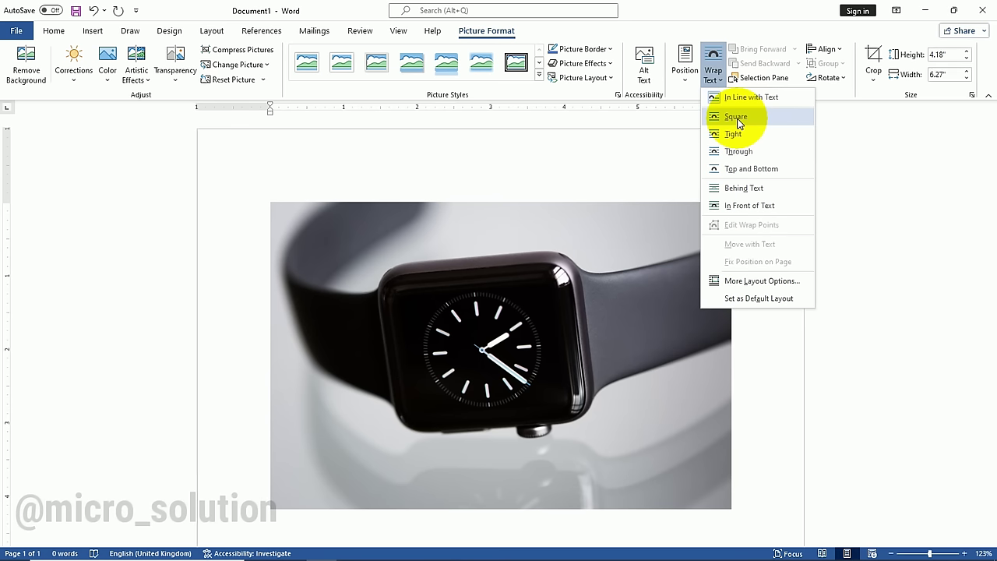
{"action": "left_click", "coordinate": [739, 123]}
{"action": "mouse_move", "coordinate": [536, 340]}
{"action": "left_mouse_down"}
{"action": "mouse_move", "coordinate": [496, 340]}
{"action": "mouse_move", "coordinate": [537, 337]}
{"action": "left_mouse_up"}
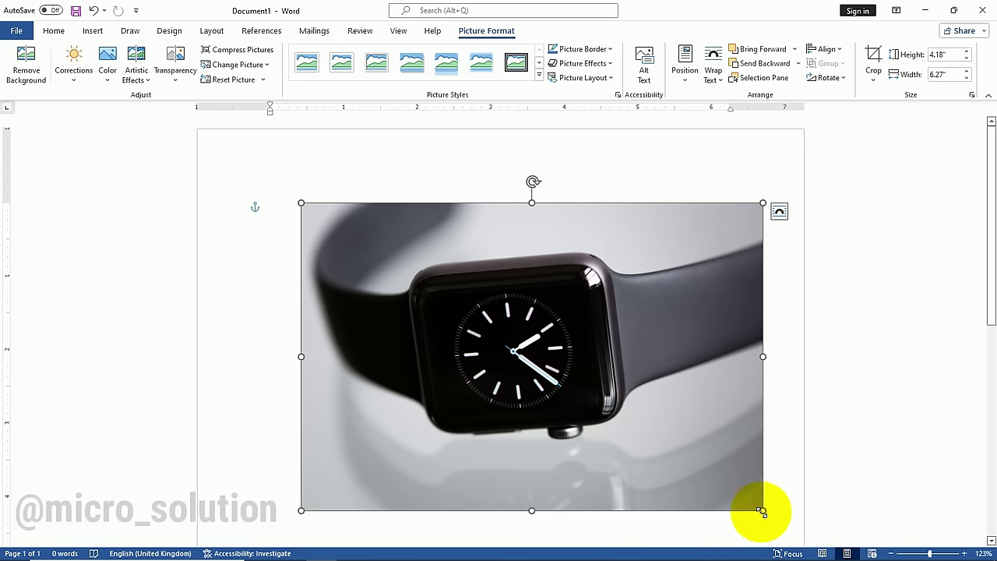
{"action": "mouse_move", "coordinate": [762, 512]}
{"action": "left_mouse_down"}
{"action": "mouse_move", "coordinate": [473, 341]}
{"action": "mouse_move", "coordinate": [507, 346]}
{"action": "mouse_move", "coordinate": [617, 413]}
{"action": "left_mouse_up"}
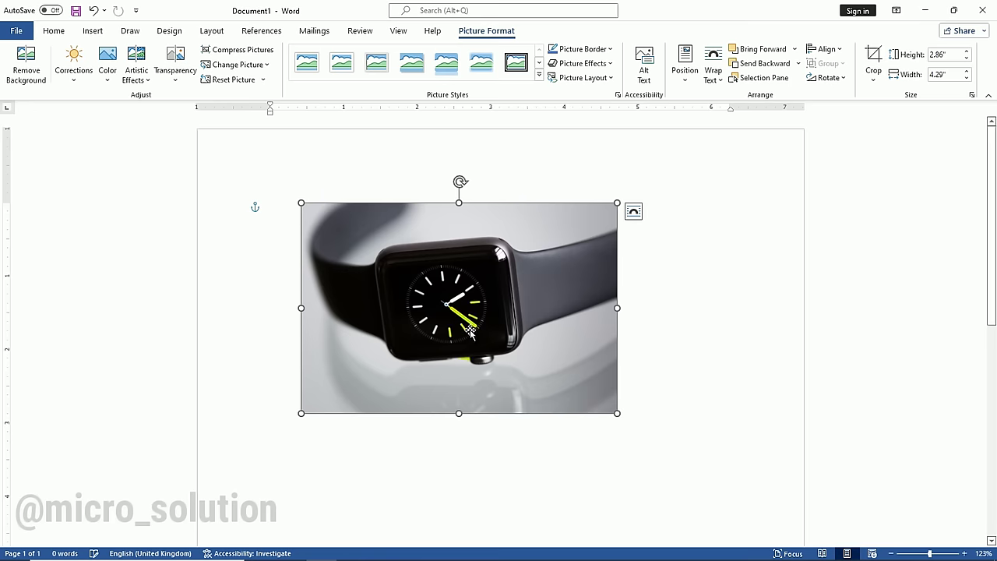
{"action": "mouse_move", "coordinate": [435, 305]}
{"action": "left_mouse_down"}
{"action": "mouse_move", "coordinate": [412, 306]}
{"action": "mouse_move", "coordinate": [476, 303]}
{"action": "left_mouse_up"}
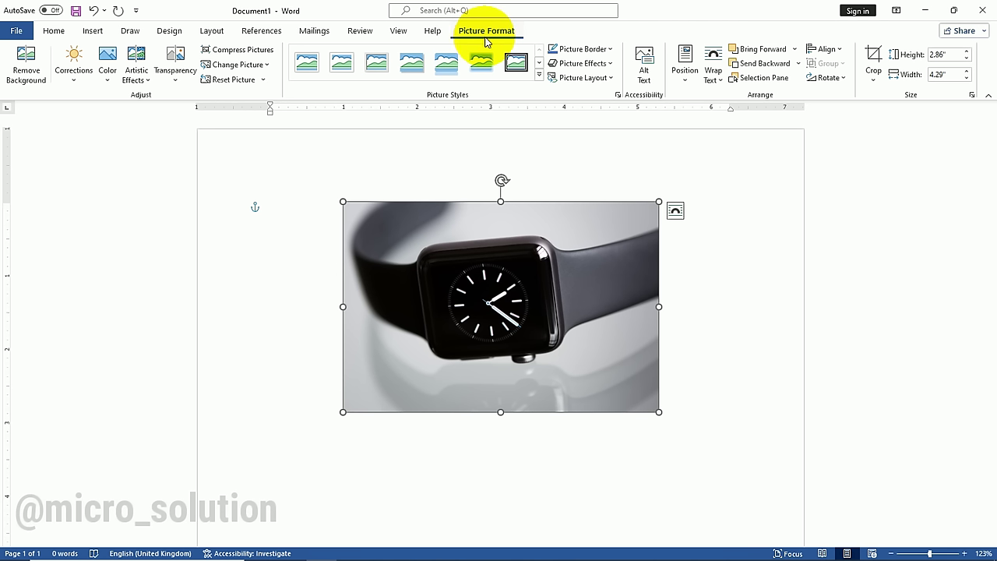
Reconfirm Square wrapping and nudge the photo into place near the page top
{"action": "left_click", "coordinate": [715, 75]}
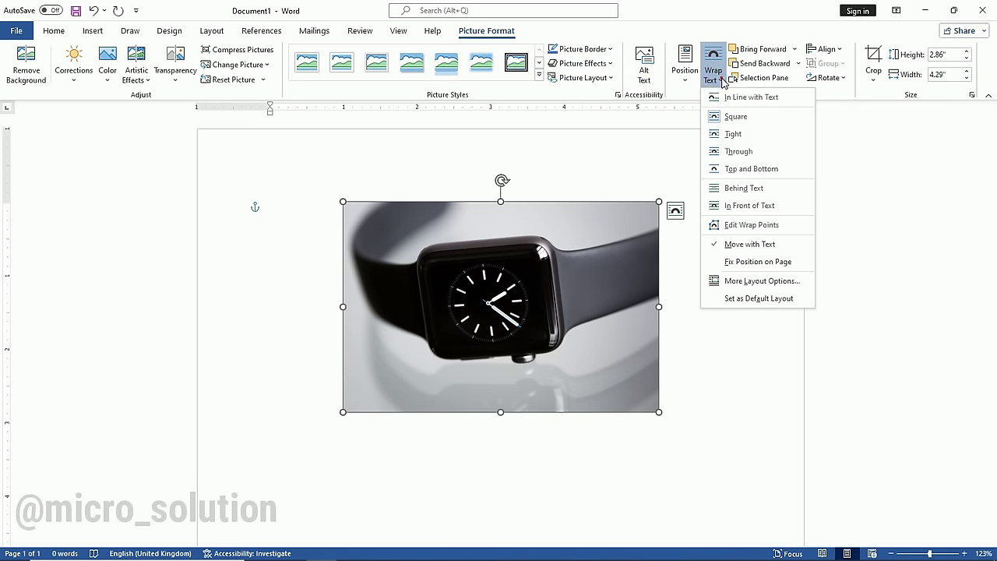
{"action": "left_click", "coordinate": [740, 116]}
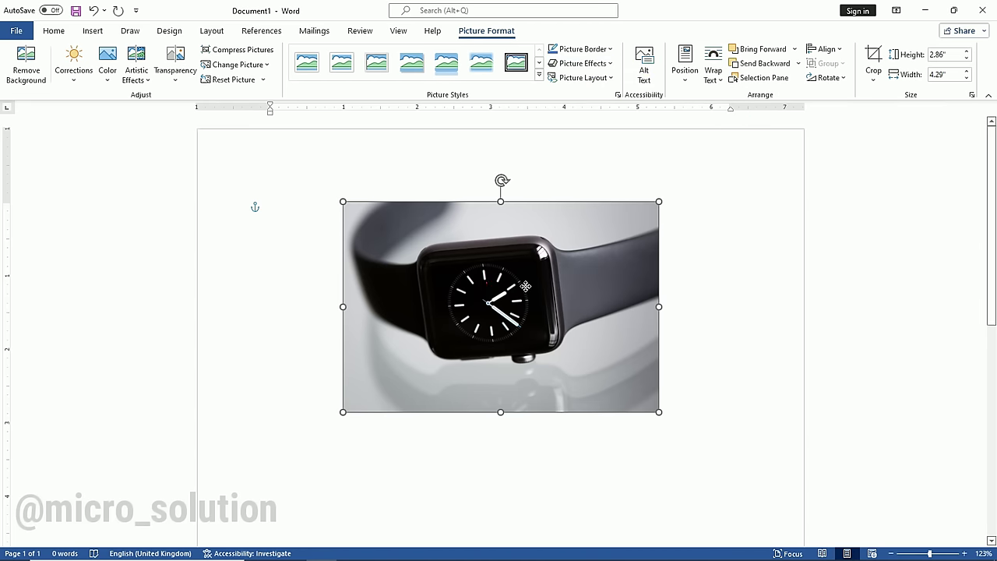
{"action": "mouse_move", "coordinate": [459, 290]}
{"action": "left_mouse_down"}
{"action": "mouse_move", "coordinate": [498, 306]}
{"action": "mouse_move", "coordinate": [473, 306]}
{"action": "left_mouse_up"}
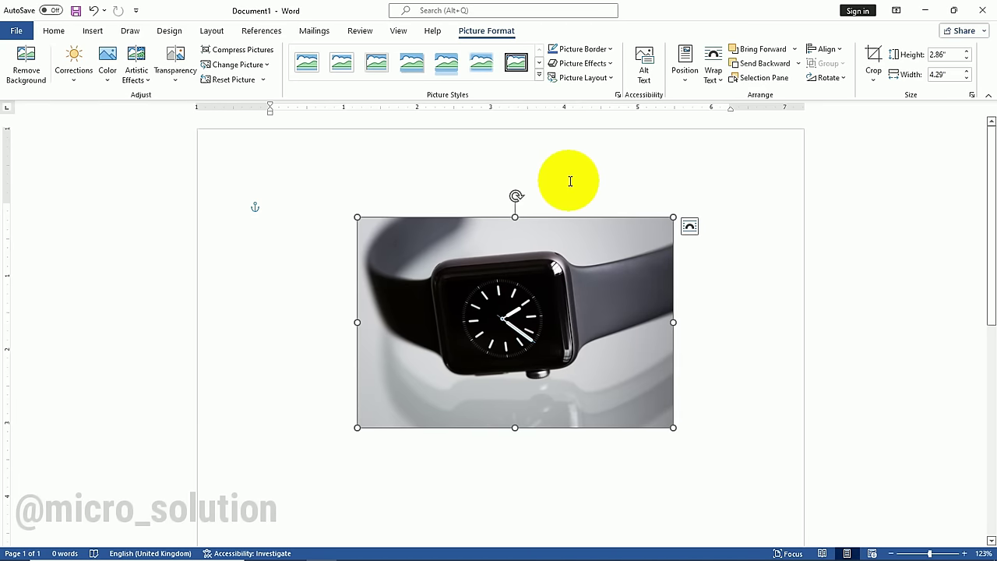
{"action": "left_click", "coordinate": [570, 180]}
{"action": "left_click", "coordinate": [93, 31]}
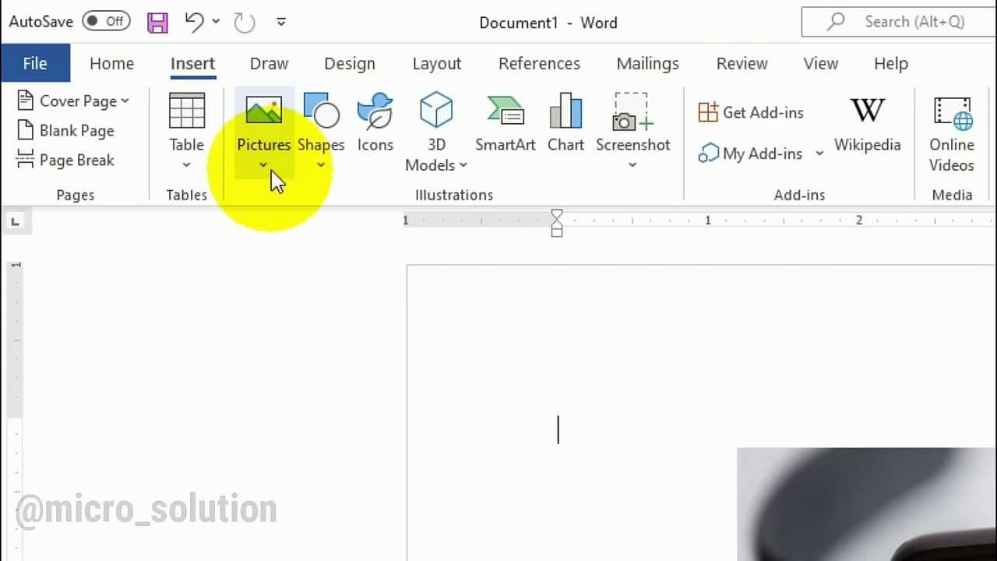
{"action": "left_click", "coordinate": [273, 173]}
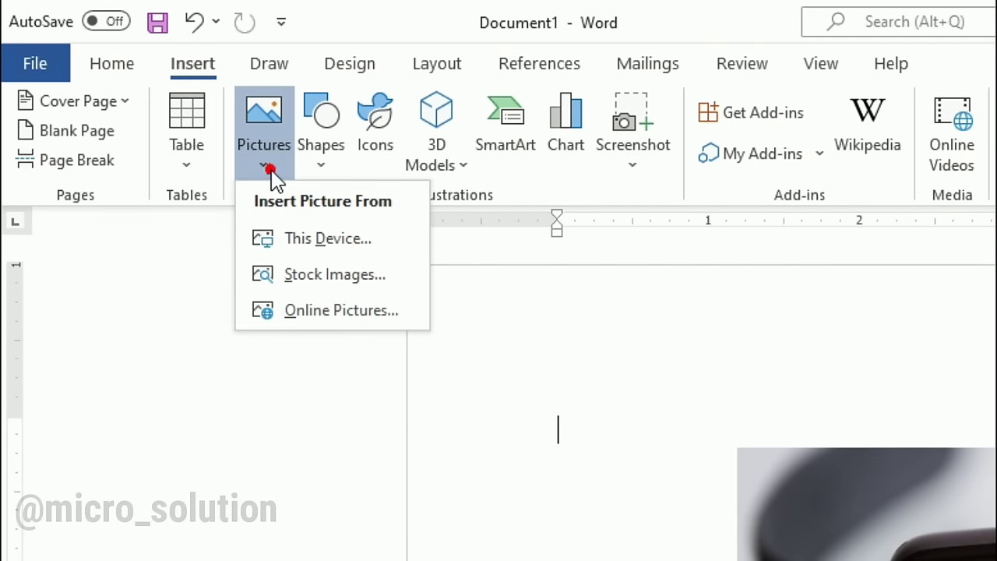
{"action": "left_click", "coordinate": [349, 289]}
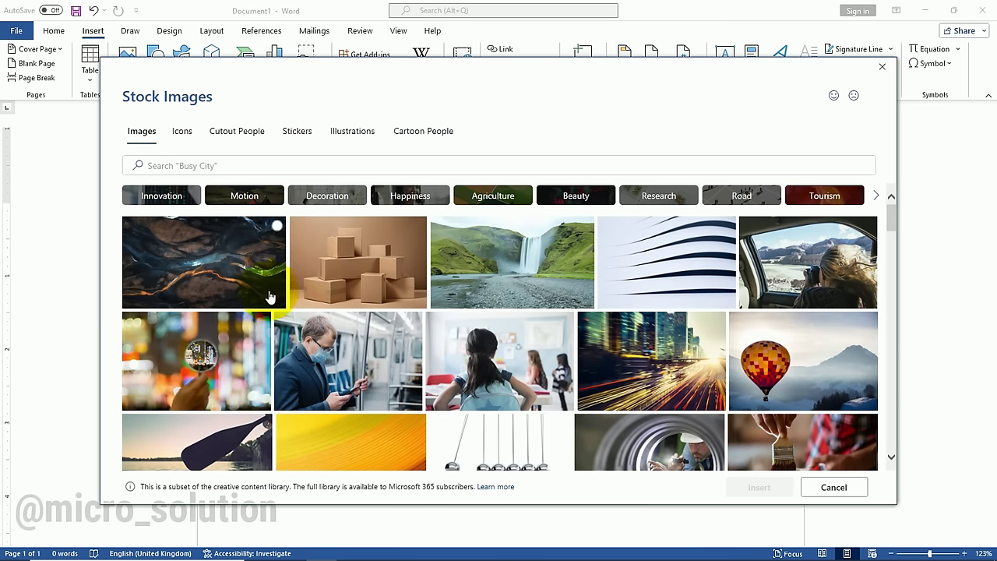
{"action": "scroll", "coordinate": [494, 373], "scroll_direction": "down", "scroll_amount": 3}
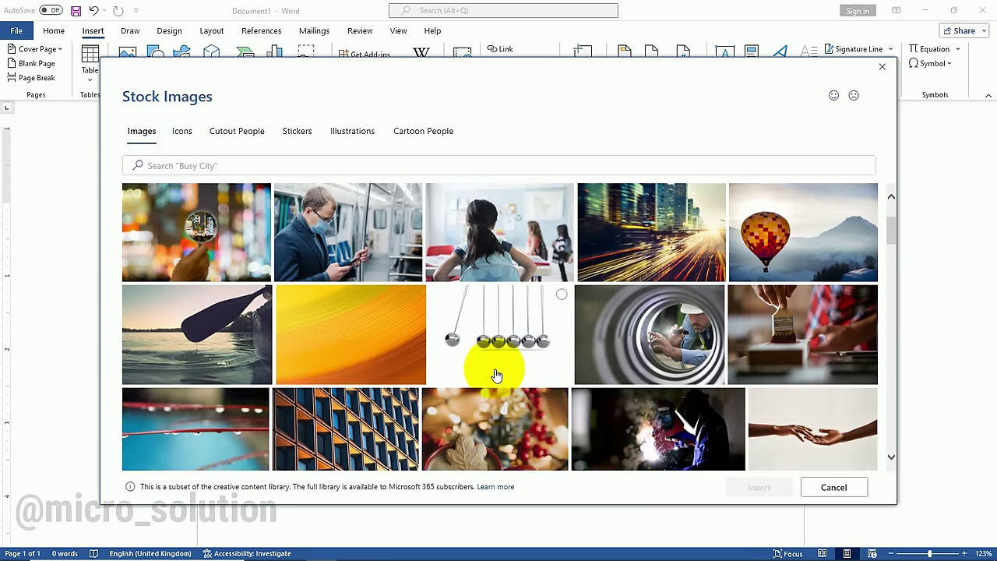
{"action": "scroll", "coordinate": [494, 374], "scroll_direction": "down", "scroll_amount": 2}
{"action": "left_click", "coordinate": [236, 166]}
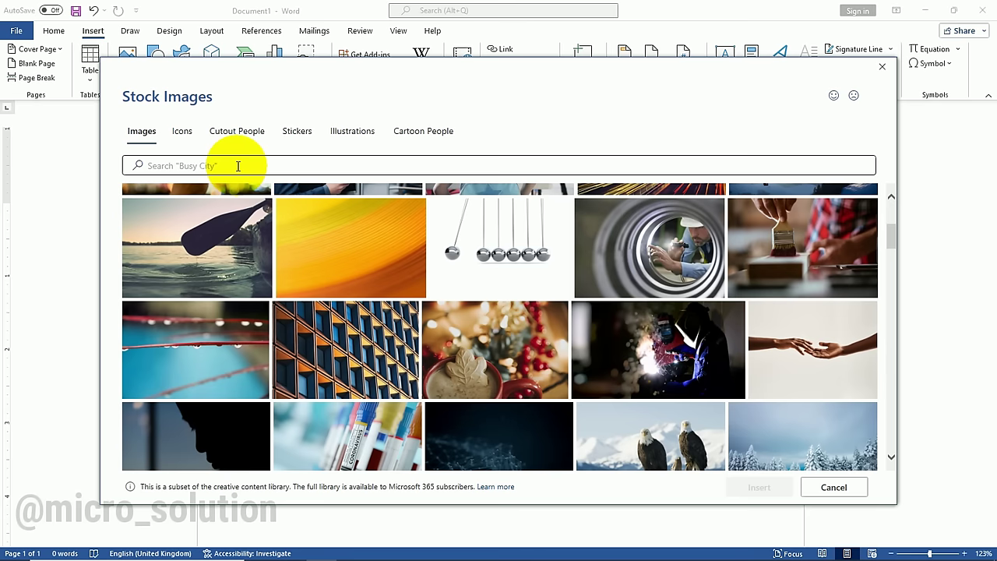
{"action": "scroll", "coordinate": [390, 351], "scroll_direction": "up", "scroll_amount": 5}
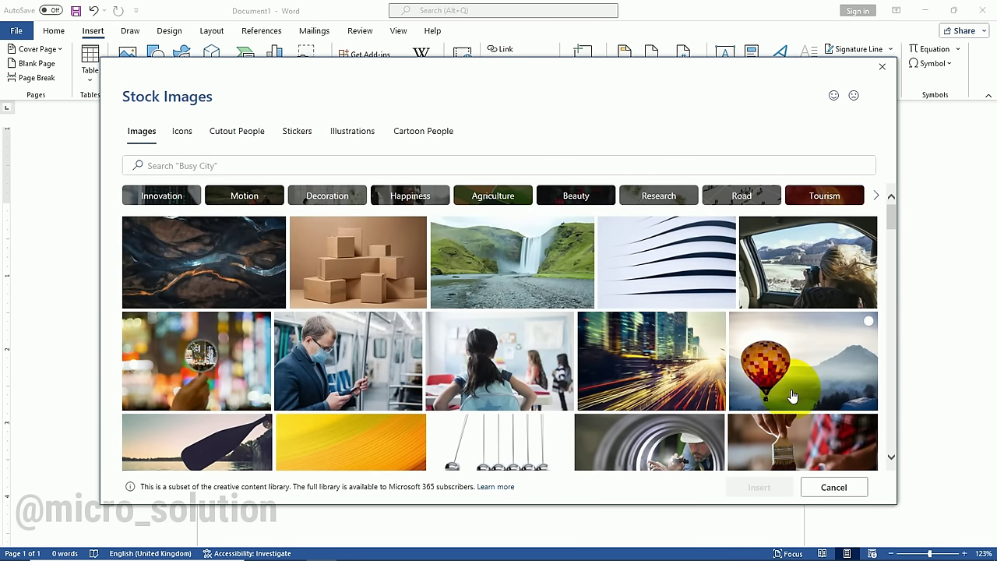
{"action": "left_click", "coordinate": [179, 132]}
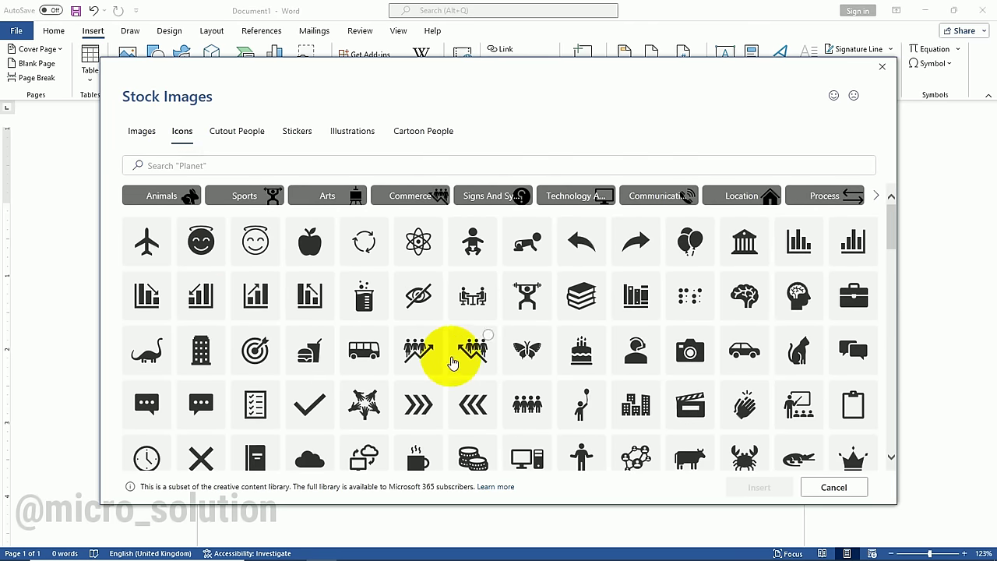
{"action": "left_click", "coordinate": [257, 137]}
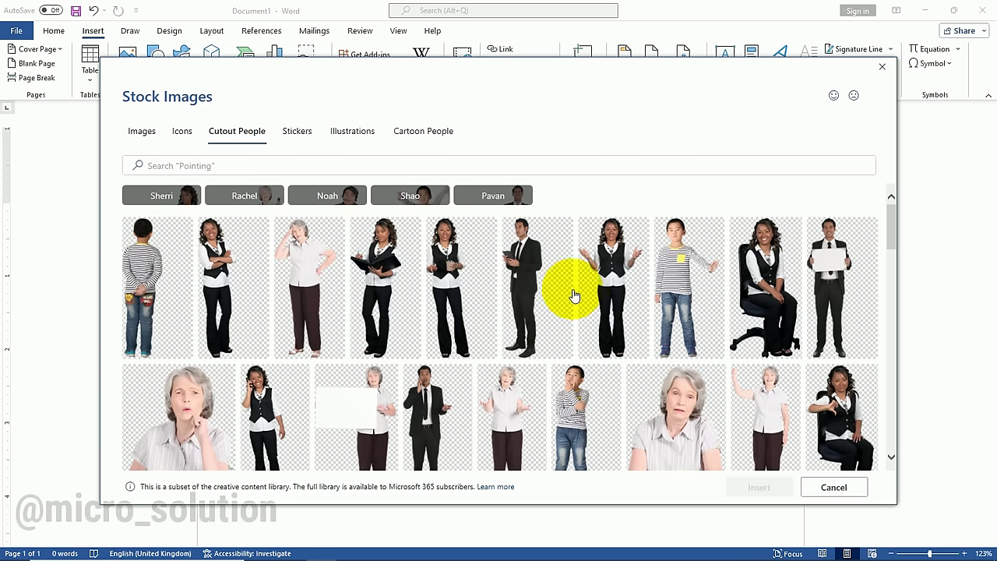
{"action": "scroll", "coordinate": [335, 335], "scroll_direction": "down", "scroll_amount": 2}
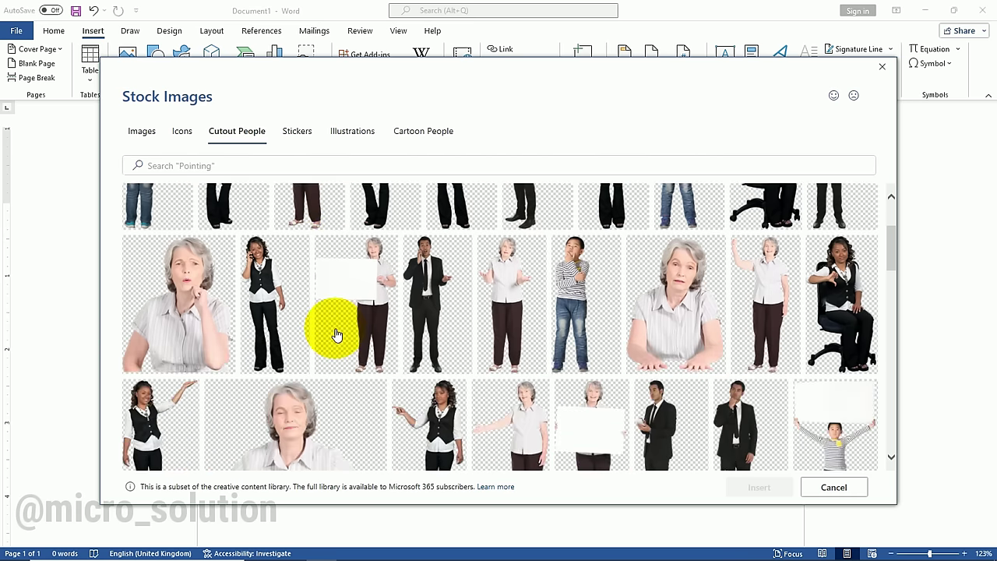
{"action": "scroll", "coordinate": [335, 335], "scroll_direction": "down", "scroll_amount": 2}
{"action": "scroll", "coordinate": [335, 335], "scroll_direction": "up", "scroll_amount": 5}
{"action": "left_click", "coordinate": [304, 134]}
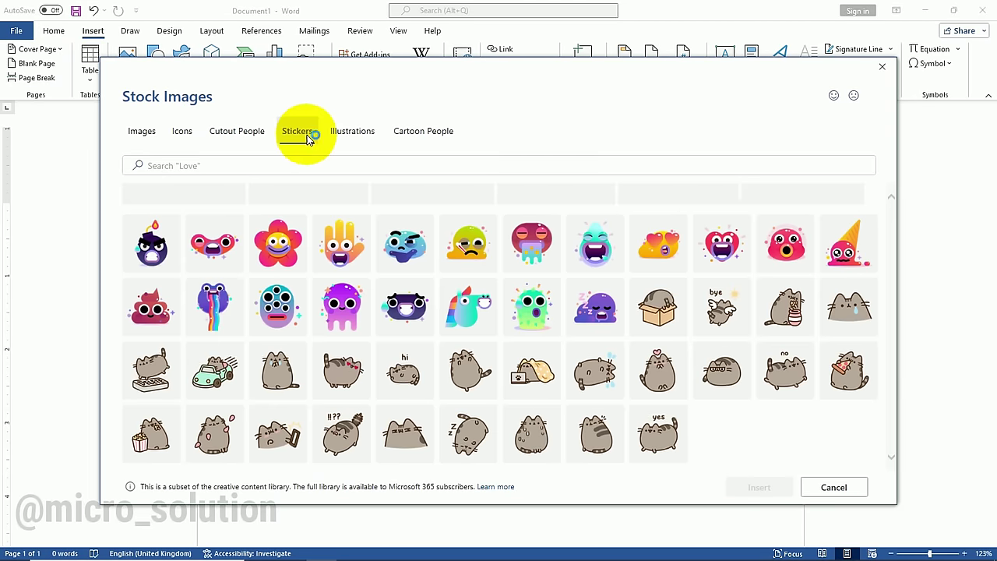
{"action": "left_click", "coordinate": [366, 139]}
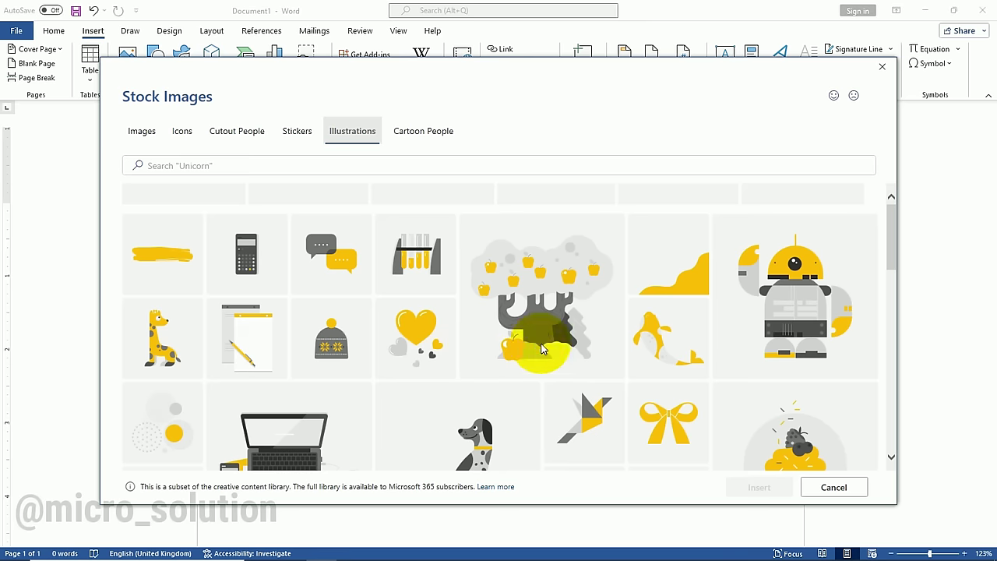
{"action": "scroll", "coordinate": [612, 366], "scroll_direction": "down", "scroll_amount": 2}
{"action": "scroll", "coordinate": [612, 374], "scroll_direction": "down", "scroll_amount": 2}
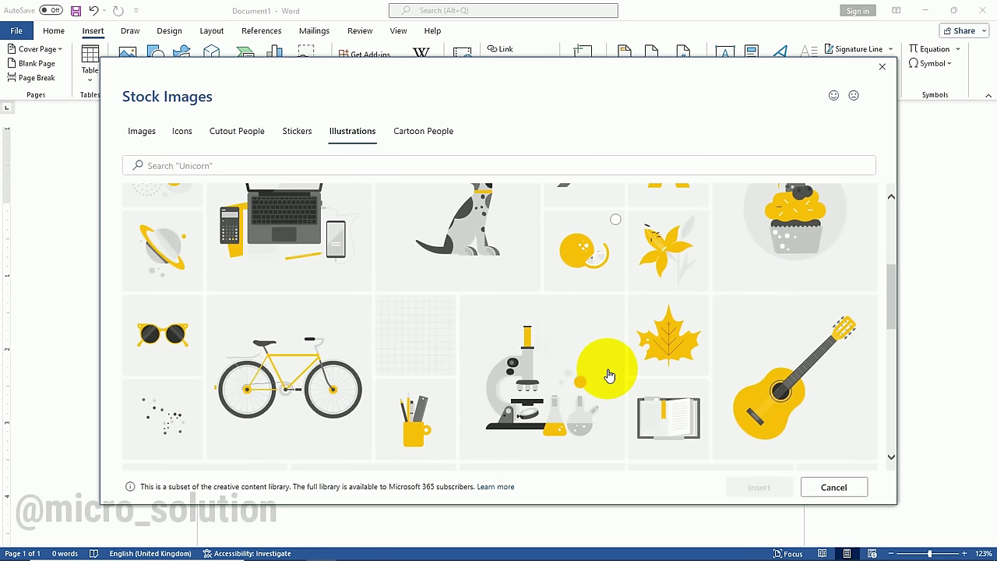
{"action": "left_click", "coordinate": [287, 382]}
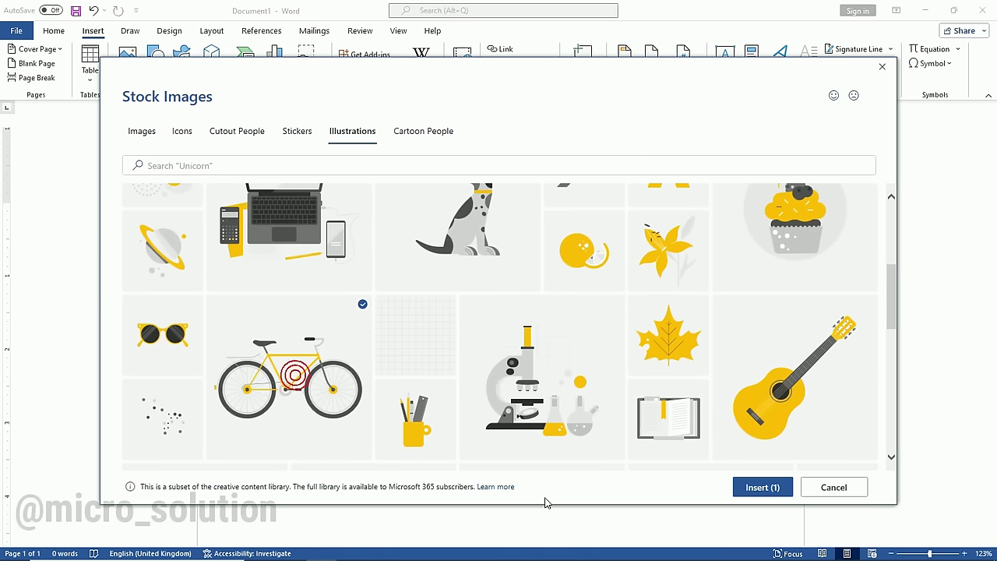
{"action": "left_click", "coordinate": [774, 488]}
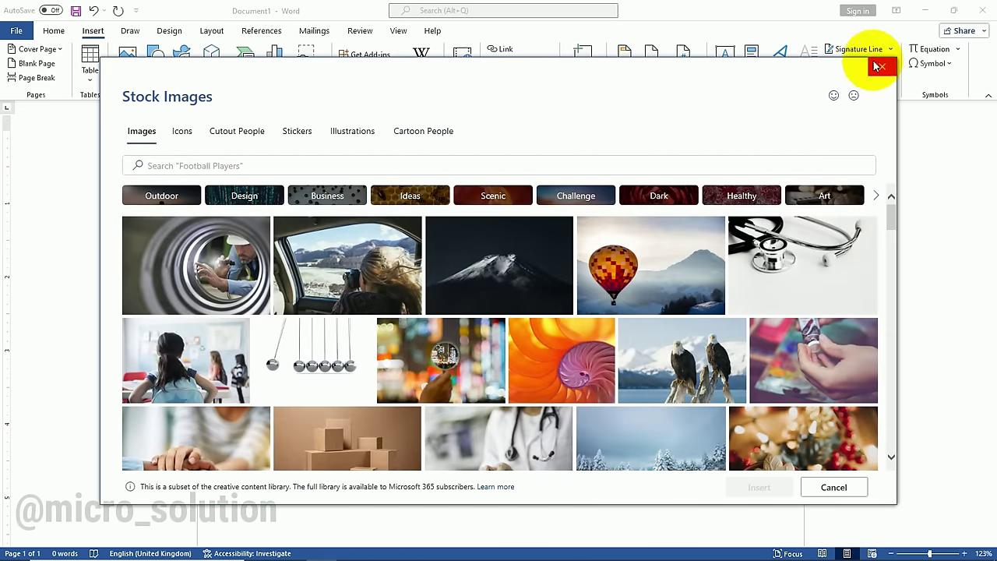
{"action": "left_click", "coordinate": [876, 66]}
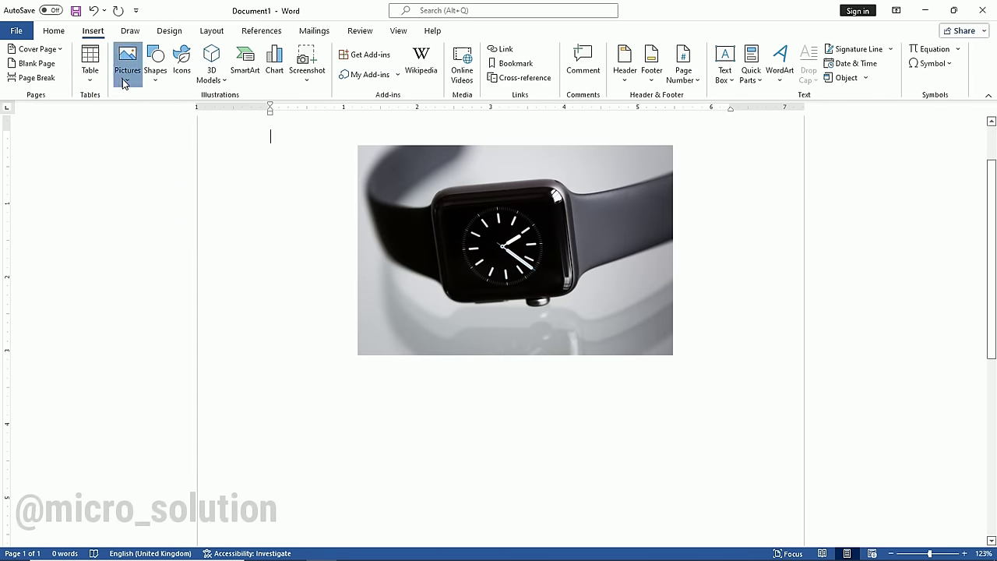
{"action": "left_click", "coordinate": [123, 79]}
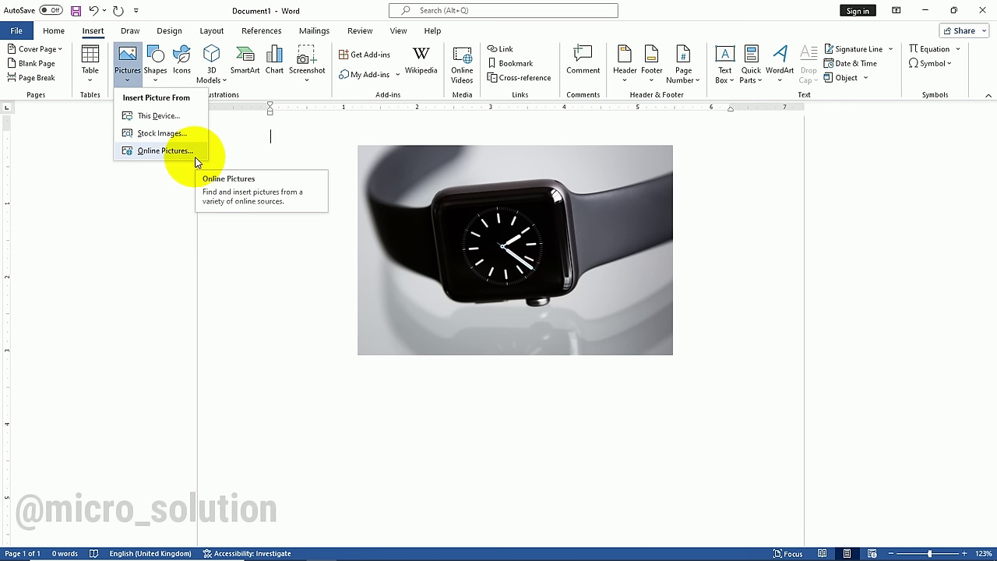
{"action": "left_click", "coordinate": [195, 156]}
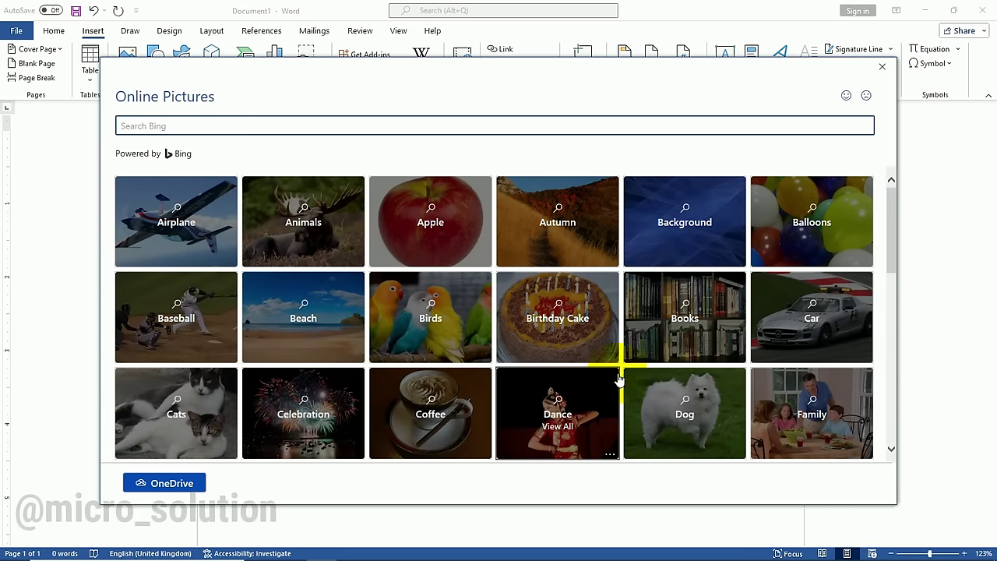
{"action": "left_click", "coordinate": [882, 67]}
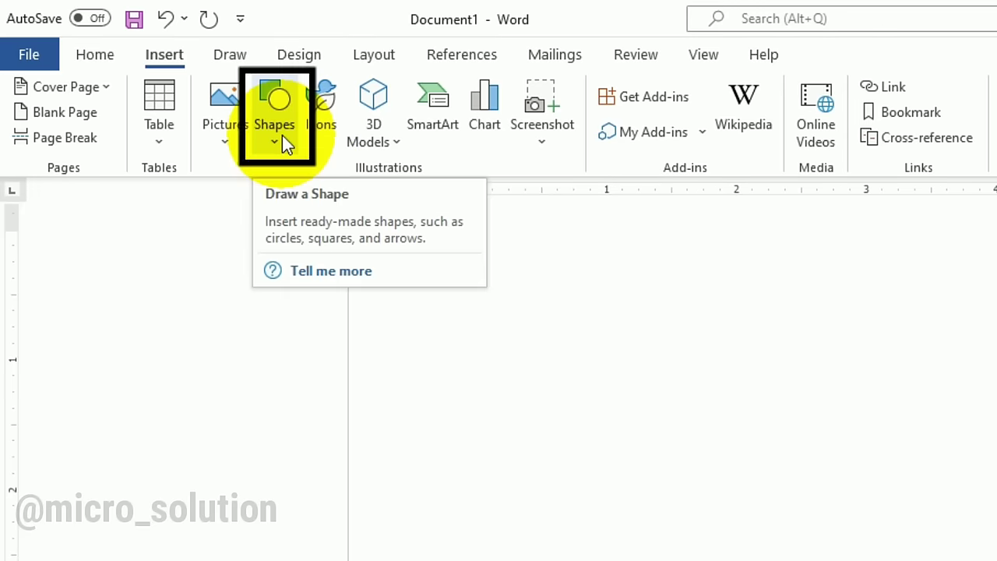
Draw a blue 3.72" by 3.69" circle, shift it slightly right, and open Shape Fill
{"action": "left_click", "coordinate": [161, 81]}
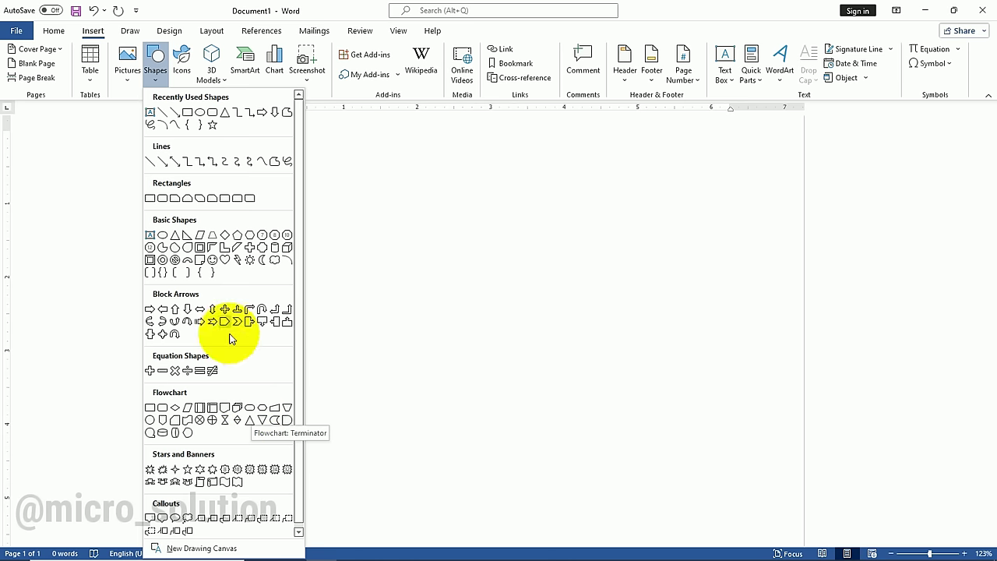
{"action": "scroll", "coordinate": [238, 417], "scroll_direction": "down", "scroll_amount": 1}
{"action": "scroll", "coordinate": [237, 418], "scroll_direction": "up", "scroll_amount": 1}
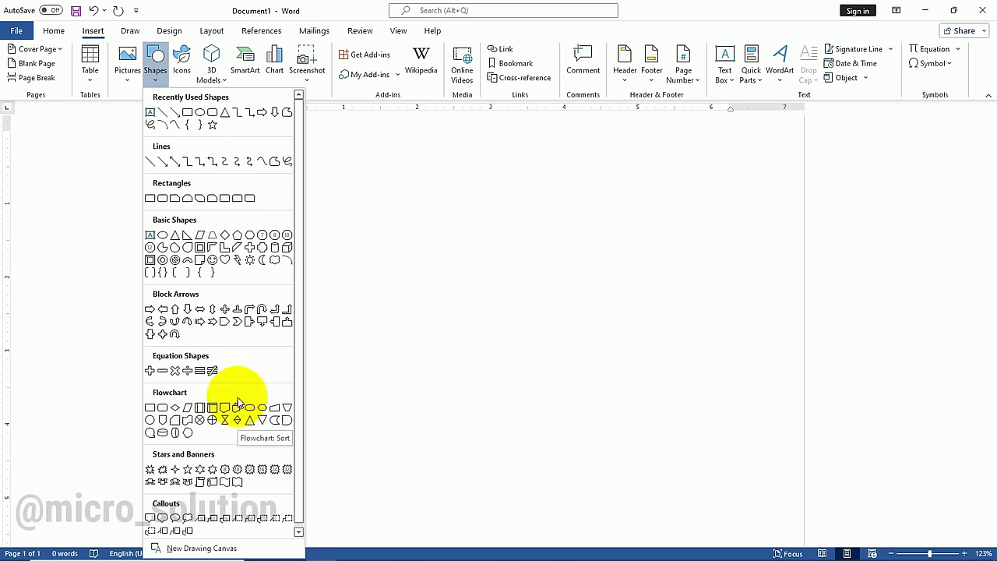
{"action": "left_click", "coordinate": [198, 112]}
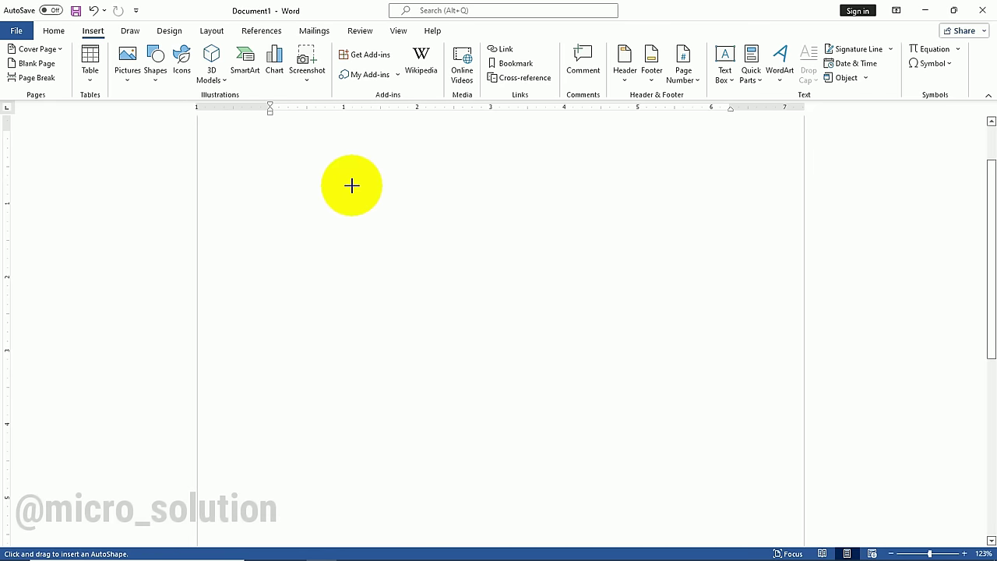
{"action": "mouse_move", "coordinate": [351, 186]}
{"action": "left_mouse_down"}
{"action": "mouse_move", "coordinate": [594, 415]}
{"action": "mouse_move", "coordinate": [623, 458]}
{"action": "left_mouse_up"}
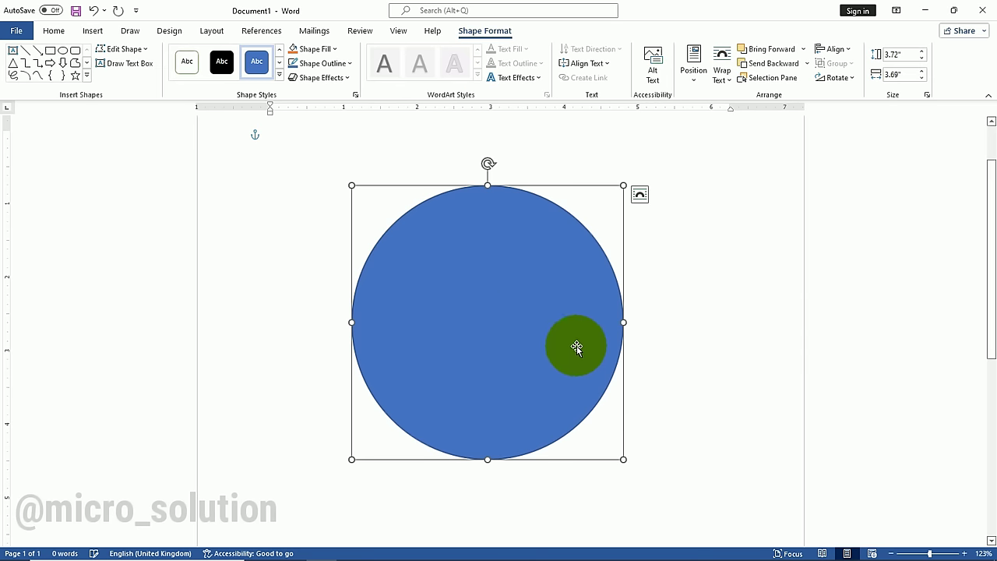
{"action": "left_click_drag", "start_coordinate": [528, 316], "coordinate": [561, 310]}
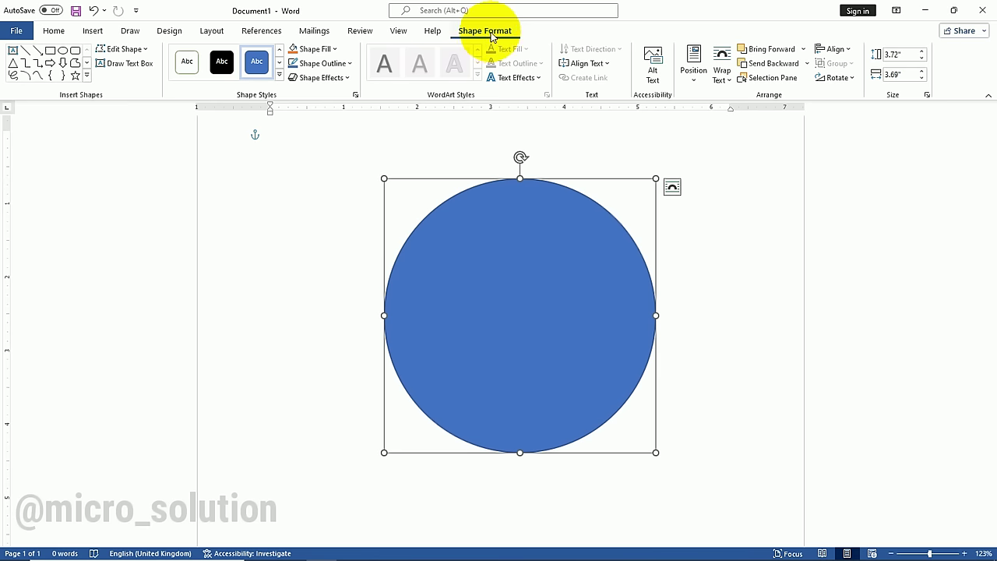
{"action": "left_click", "coordinate": [333, 49]}
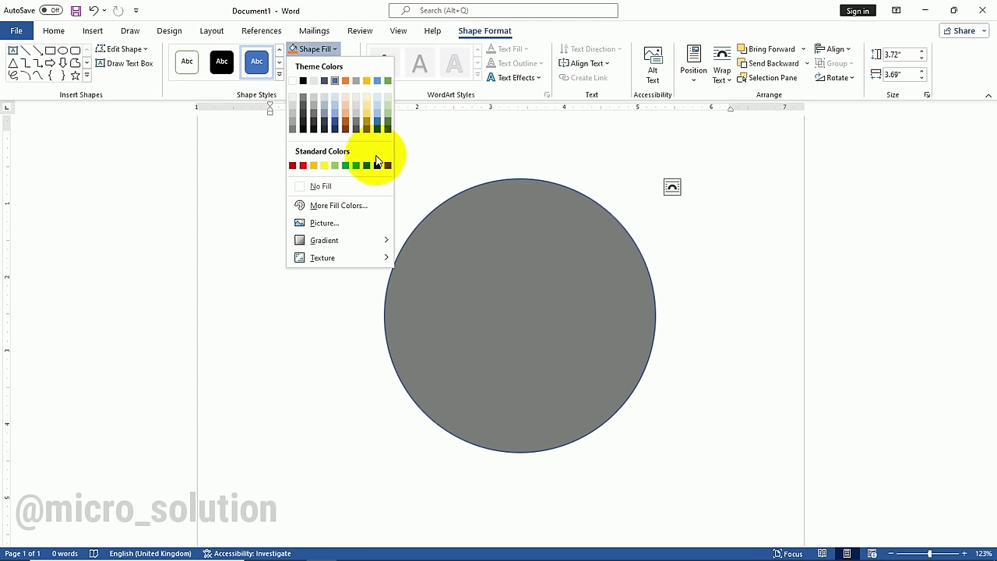
Fill the circle with the buddha picture from a file
{"action": "left_click", "coordinate": [343, 226]}
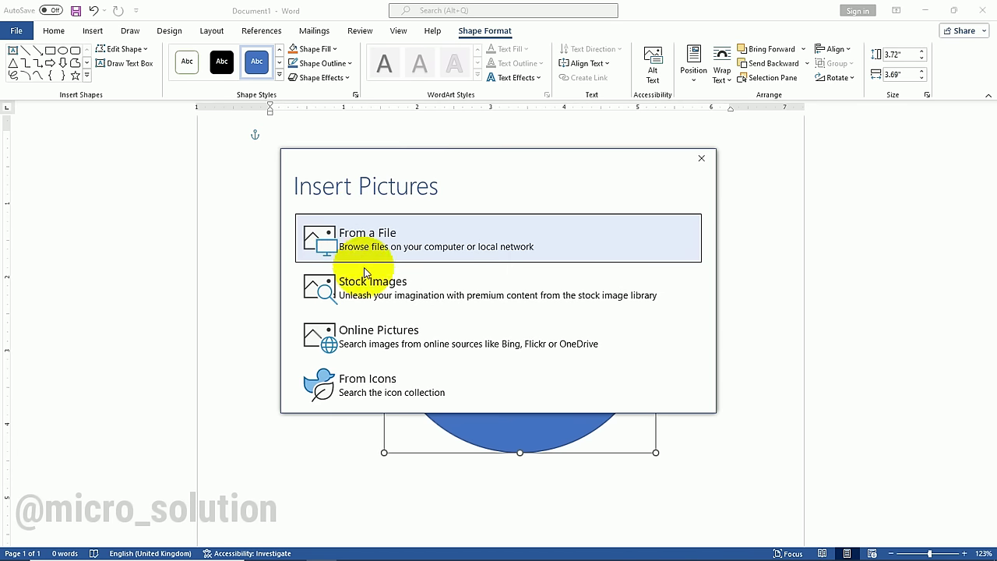
{"action": "left_click", "coordinate": [427, 241]}
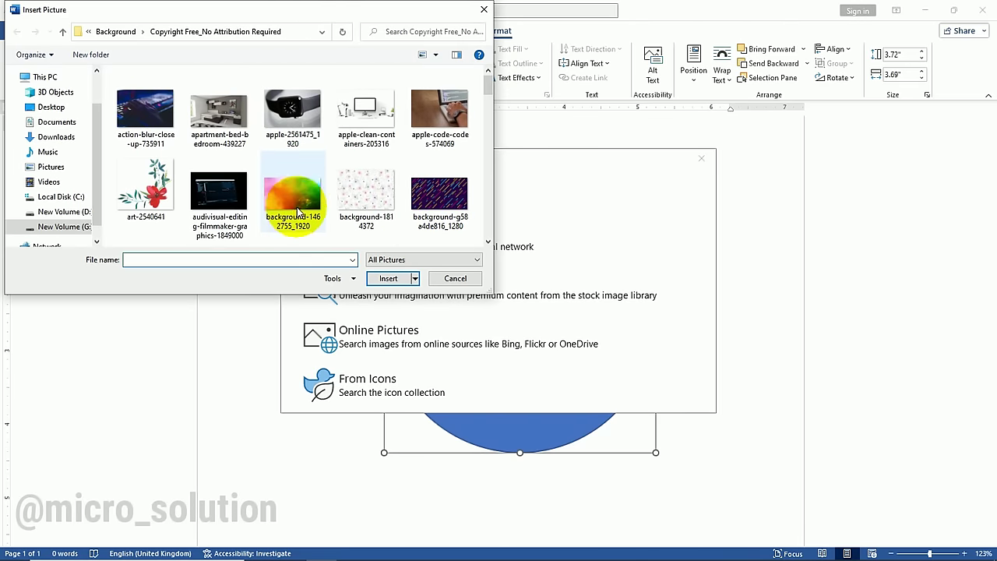
{"action": "scroll", "coordinate": [366, 201], "scroll_direction": "down", "scroll_amount": 2}
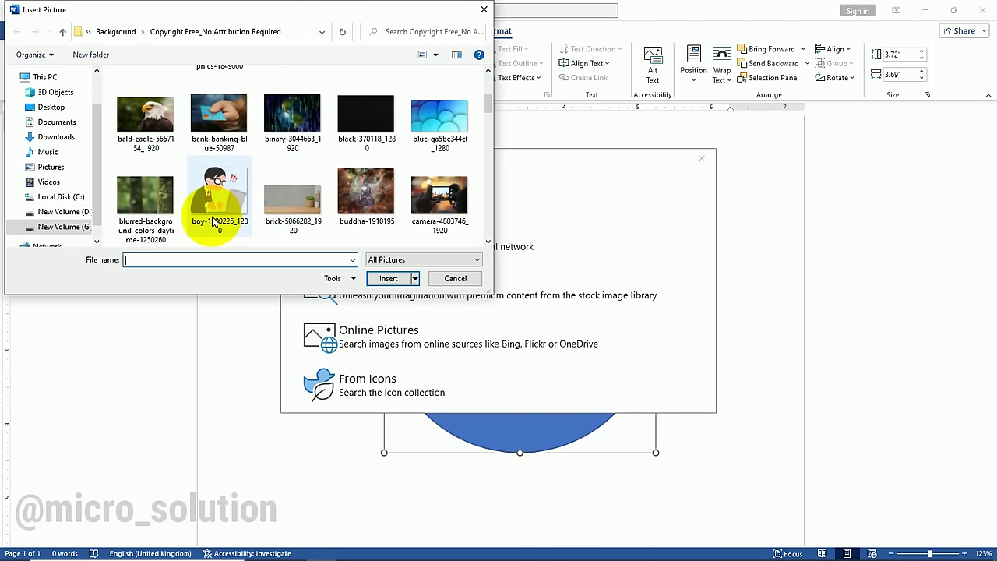
{"action": "left_click", "coordinate": [386, 279]}
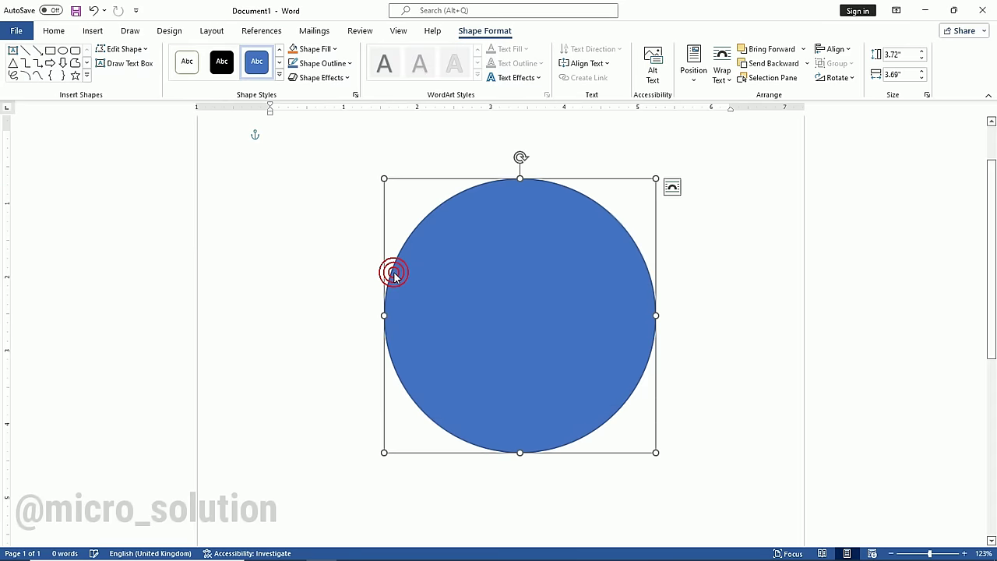
Select the picture-filled circle and delete it, leaving the page blank
{"action": "left_click", "coordinate": [715, 286]}
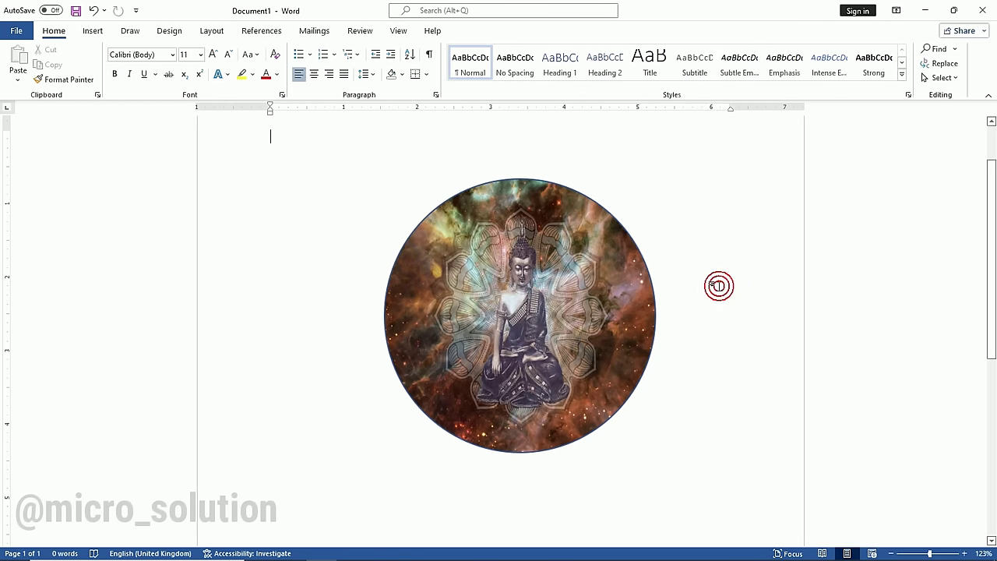
{"action": "left_click", "coordinate": [589, 275]}
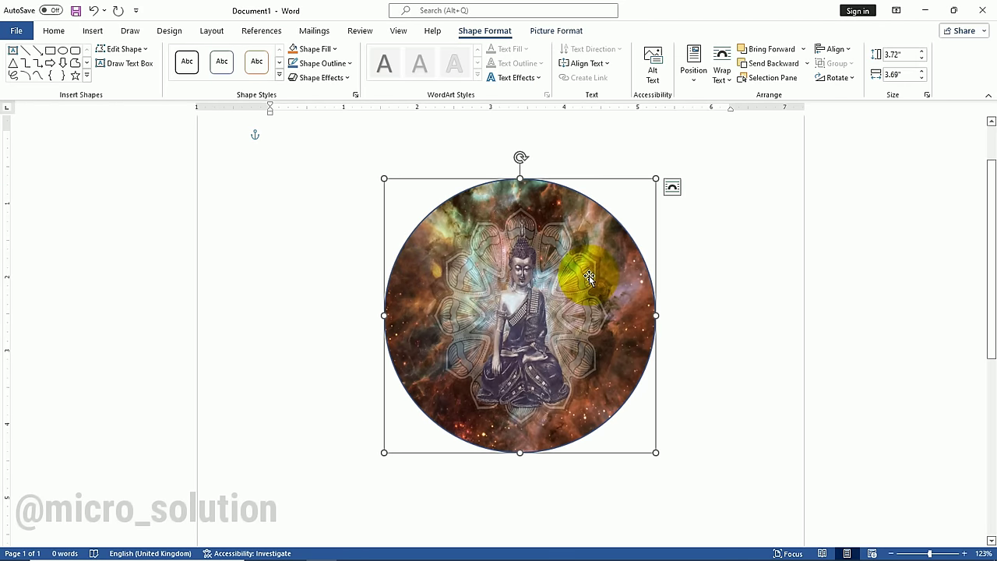
{"action": "key", "text": "Delete"}
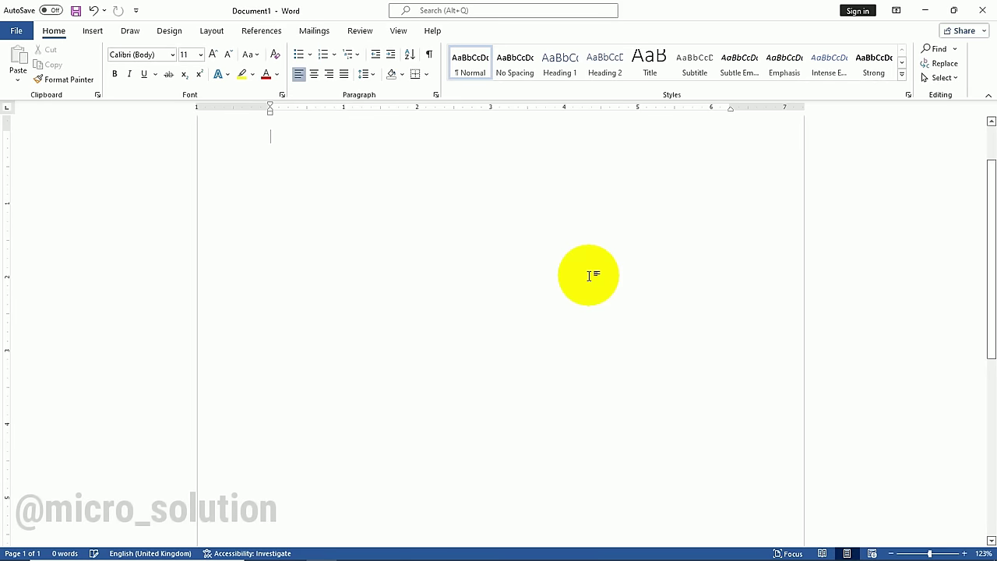
Insert the 1" by 1" stock butterfly icon, then delete it
{"action": "left_click", "coordinate": [91, 31]}
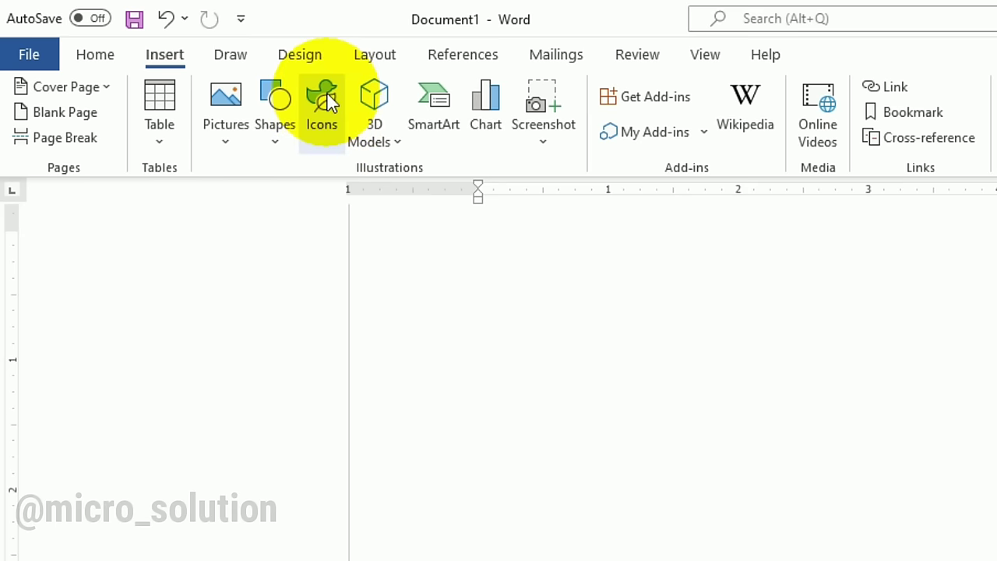
{"action": "left_click", "coordinate": [329, 101]}
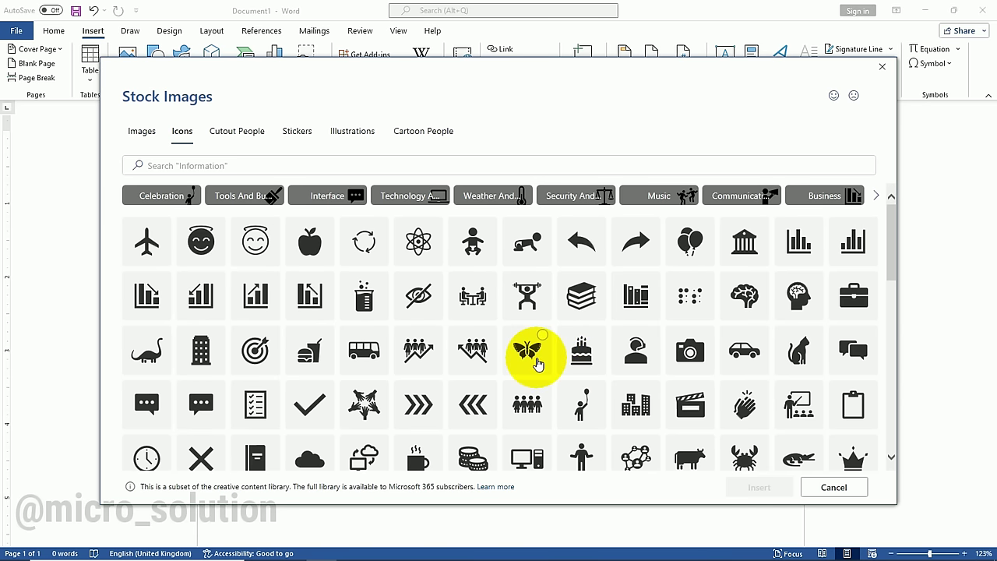
{"action": "left_click", "coordinate": [531, 349]}
{"action": "left_click", "coordinate": [761, 487]}
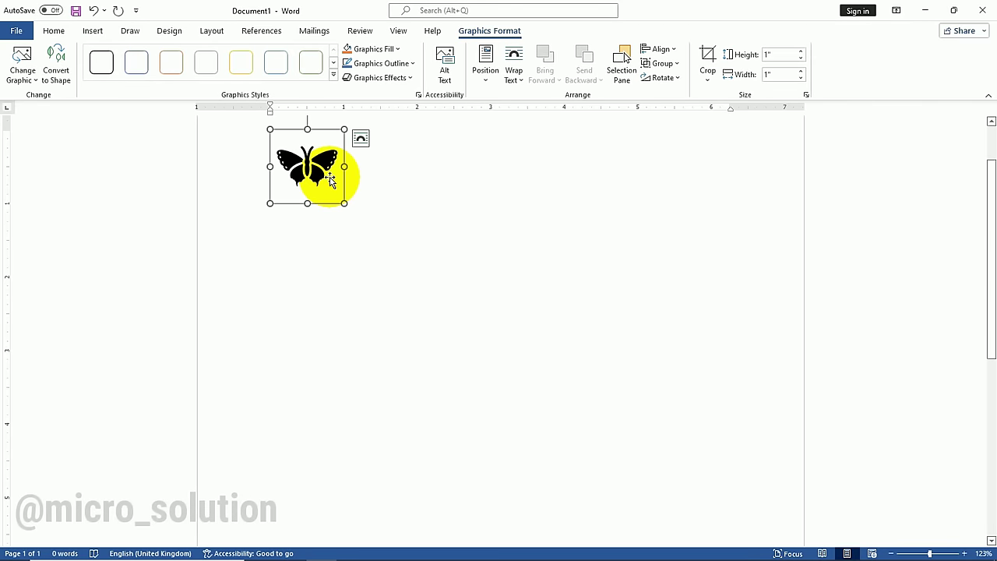
{"action": "key", "text": "Delete"}
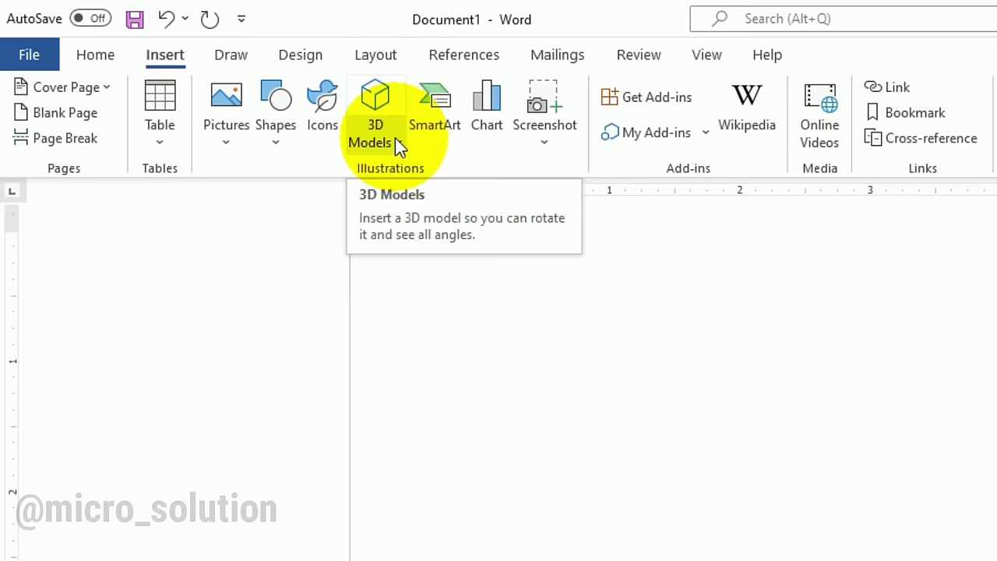
Insert the red gift box stock 3D model from Celebrations, sized 1.15" by 3.2"
{"action": "left_click", "coordinate": [220, 79]}
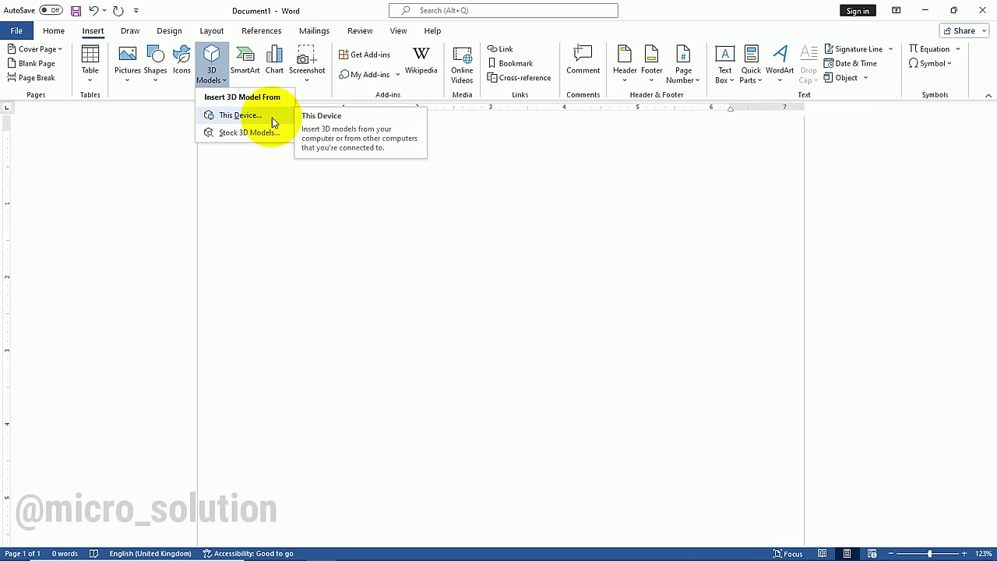
{"action": "left_click", "coordinate": [262, 132]}
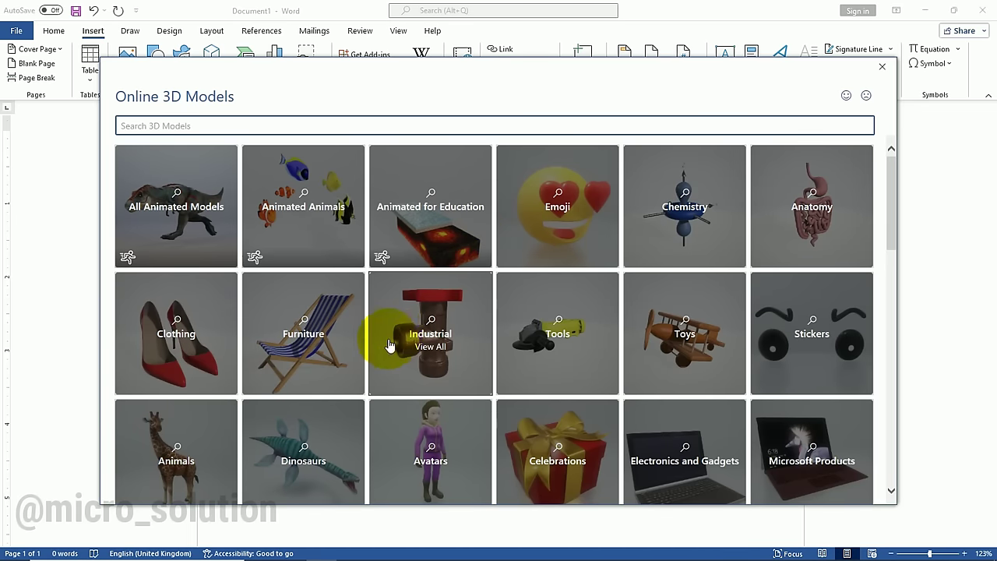
{"action": "scroll", "coordinate": [405, 339], "scroll_direction": "down", "scroll_amount": 2}
{"action": "scroll", "coordinate": [423, 335], "scroll_direction": "down", "scroll_amount": 2}
{"action": "scroll", "coordinate": [423, 338], "scroll_direction": "up", "scroll_amount": 4}
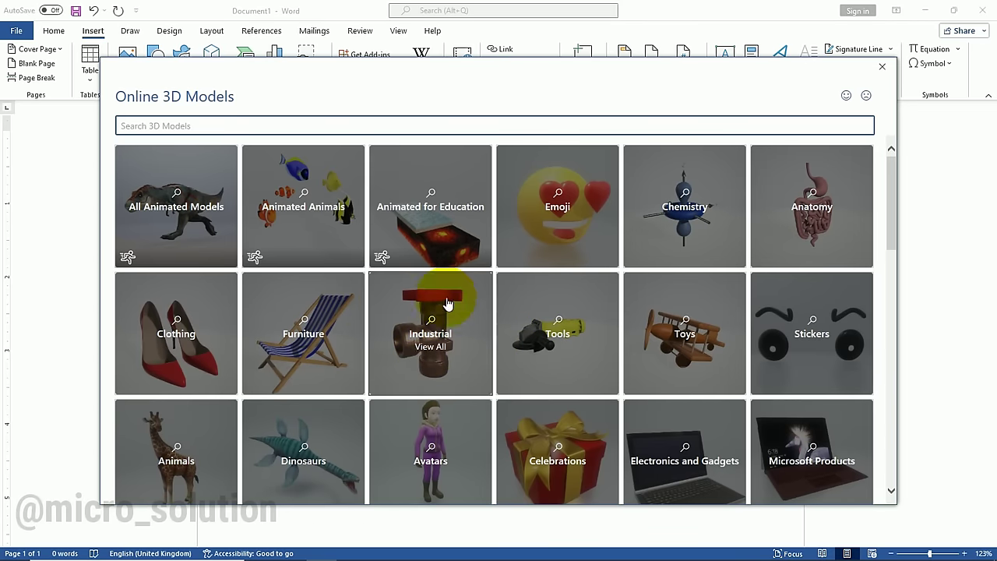
{"action": "scroll", "coordinate": [223, 323], "scroll_direction": "down", "scroll_amount": 3}
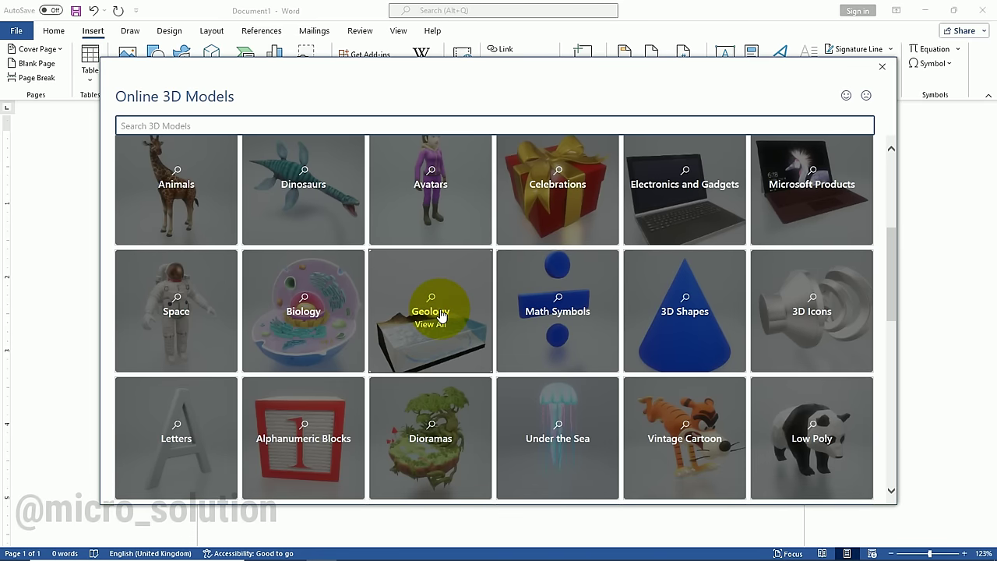
{"action": "scroll", "coordinate": [467, 234], "scroll_direction": "up", "scroll_amount": 1}
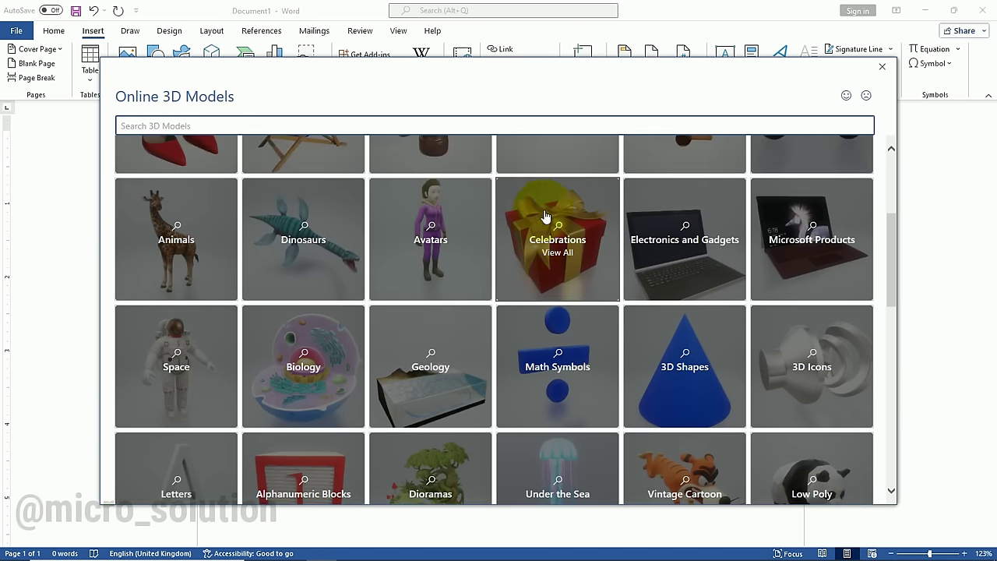
{"action": "left_click", "coordinate": [517, 258]}
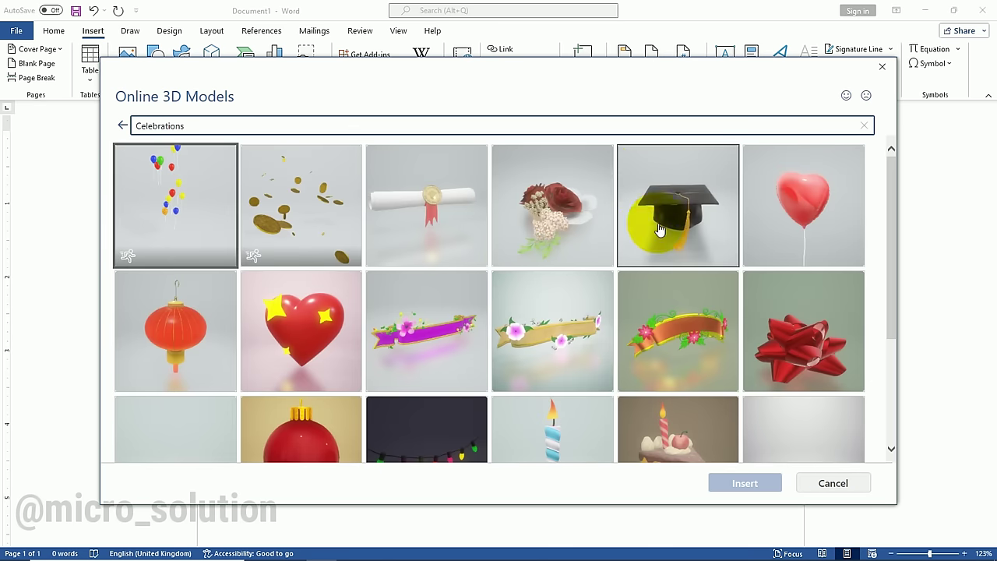
{"action": "scroll", "coordinate": [659, 333], "scroll_direction": "down", "scroll_amount": 2}
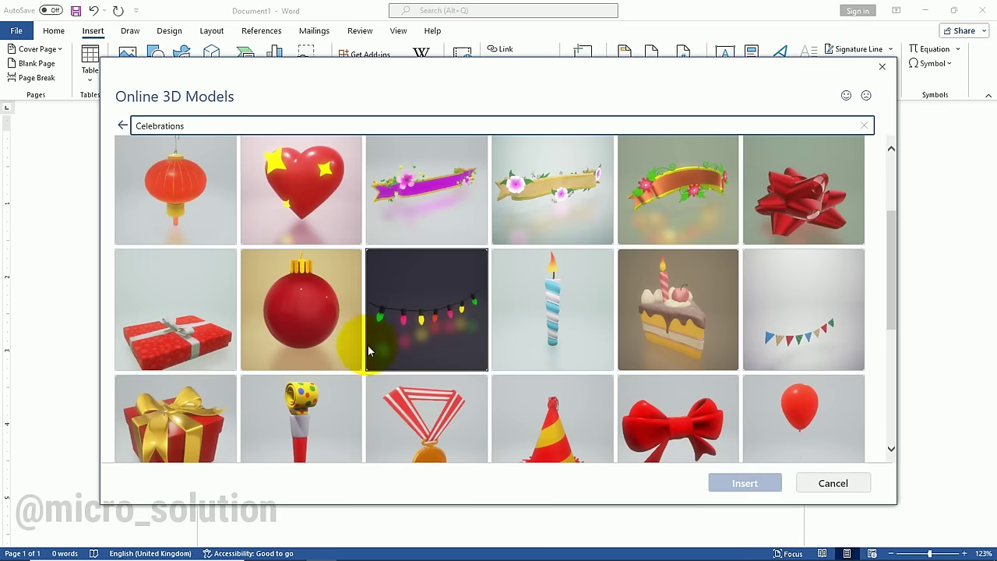
{"action": "scroll", "coordinate": [352, 334], "scroll_direction": "down", "scroll_amount": 1}
{"action": "left_click", "coordinate": [165, 274]}
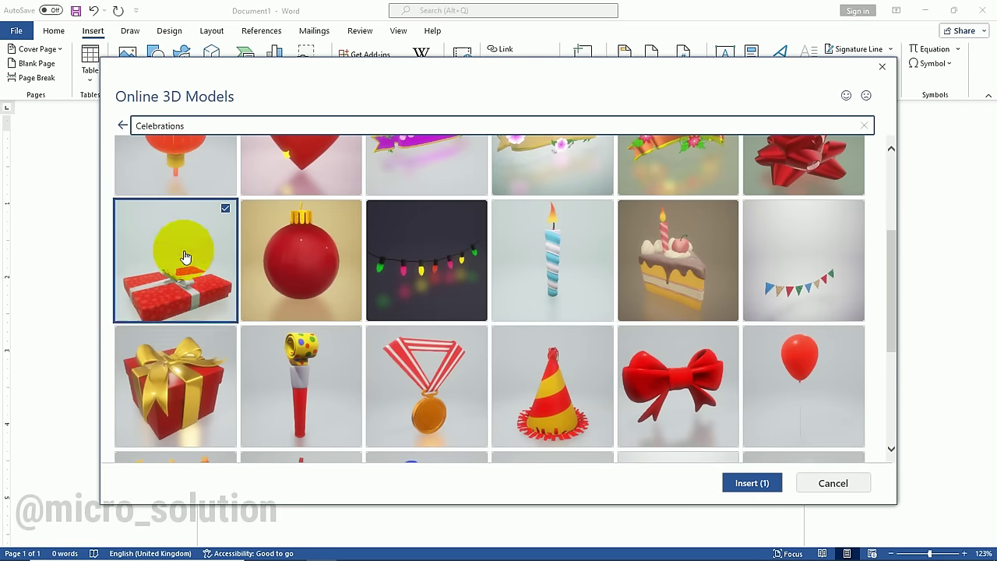
{"action": "left_click", "coordinate": [750, 482]}
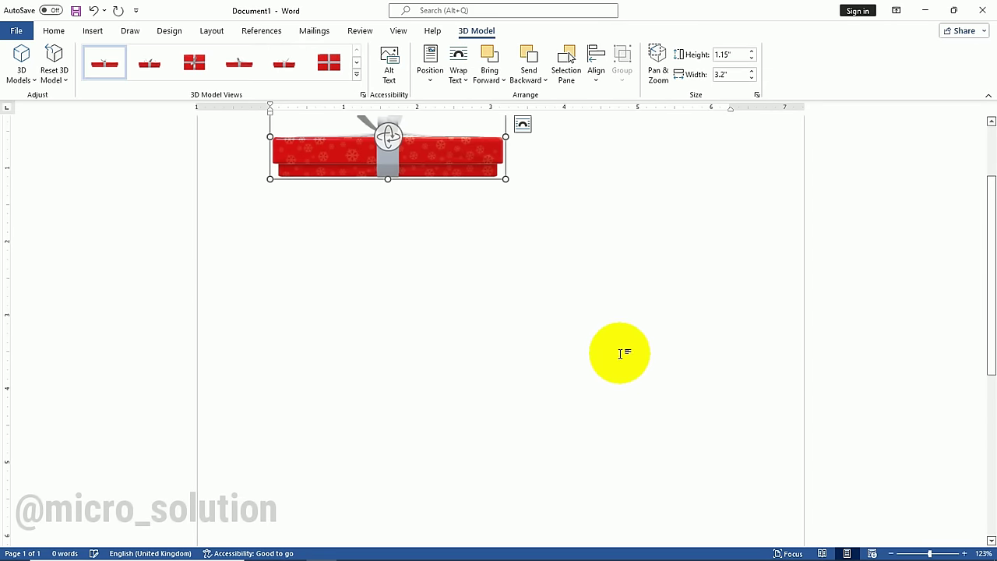
Rotate the gift box model to show its front, then delete it
{"action": "scroll", "coordinate": [620, 346], "scroll_direction": "up", "scroll_amount": 2}
{"action": "left_click_drag", "start_coordinate": [388, 245], "coordinate": [351, 252]}
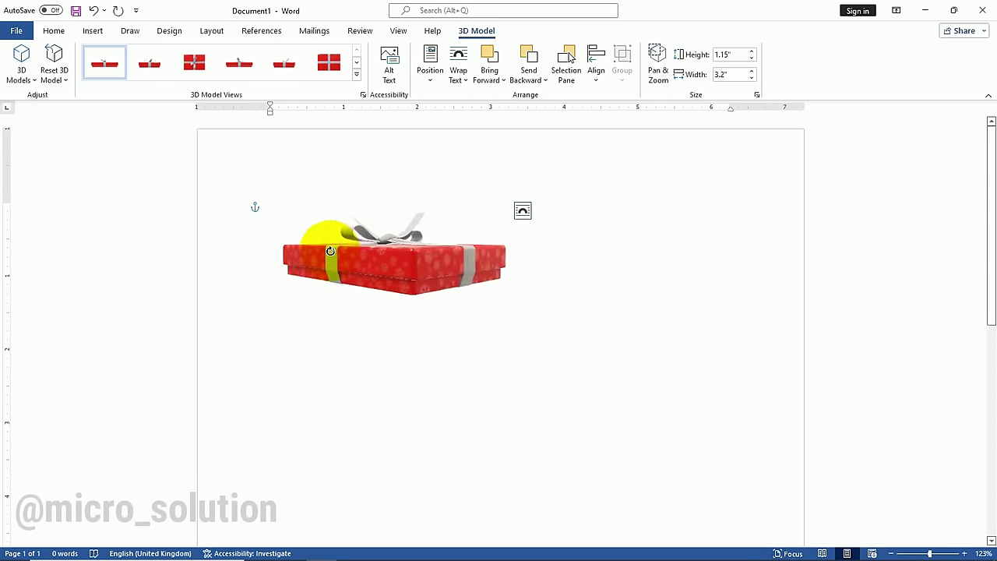
{"action": "mouse_move", "coordinate": [351, 252]}
{"action": "left_mouse_down"}
{"action": "mouse_move", "coordinate": [513, 199]}
{"action": "mouse_move", "coordinate": [443, 281]}
{"action": "left_mouse_up"}
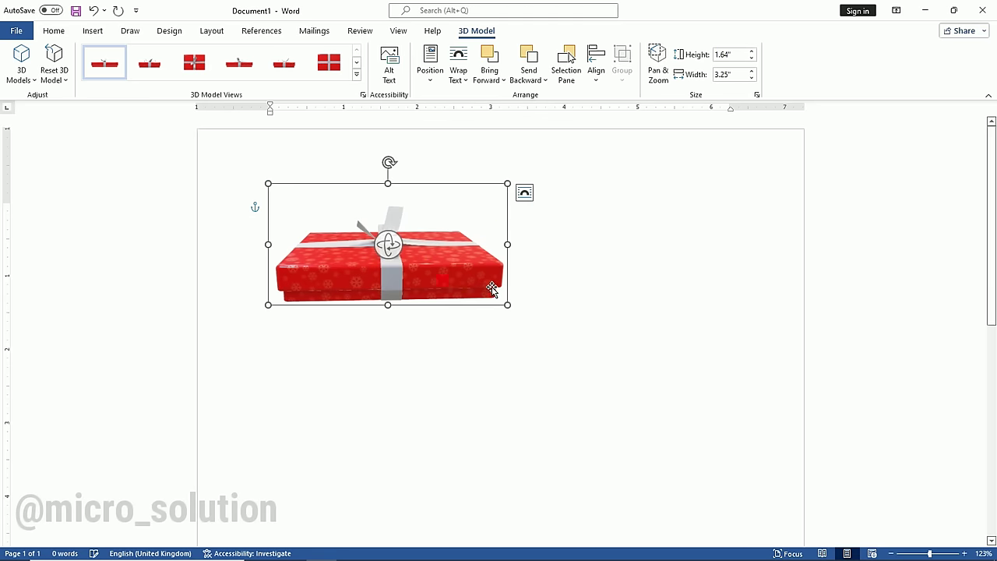
{"action": "key", "text": "Delete"}
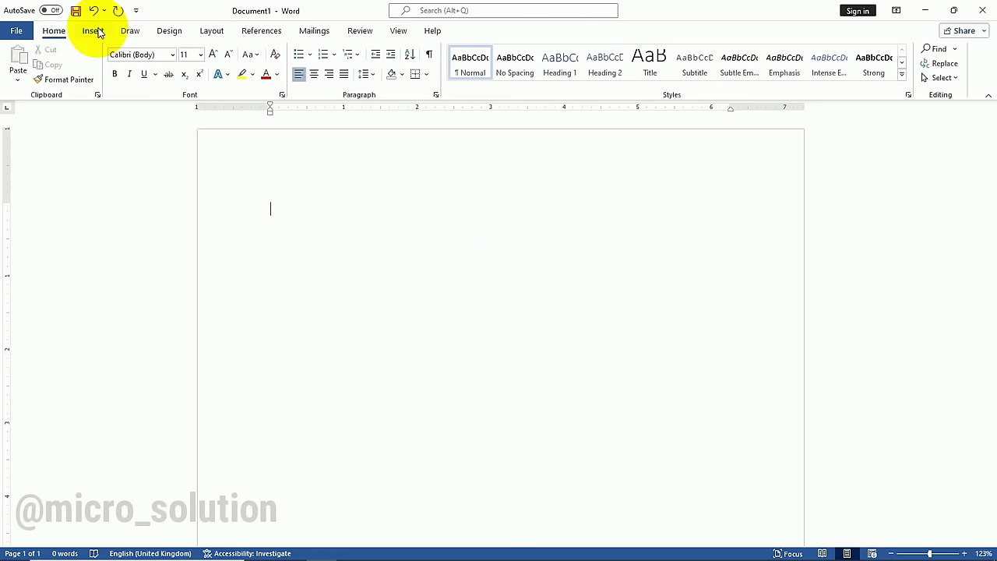
Insert the Organization Chart SmartArt layout from the Hierarchy category
{"action": "left_click", "coordinate": [93, 31]}
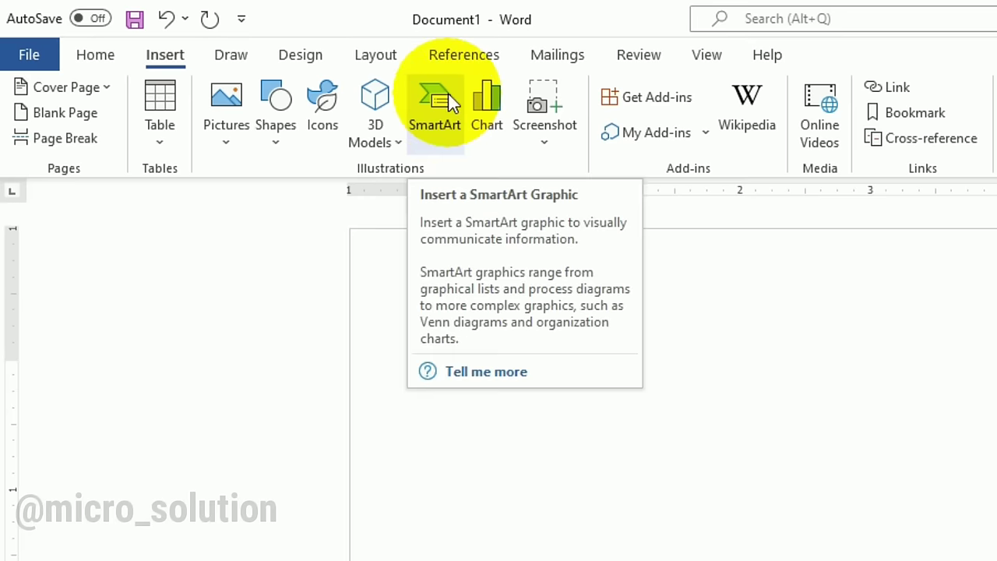
{"action": "left_click", "coordinate": [431, 99]}
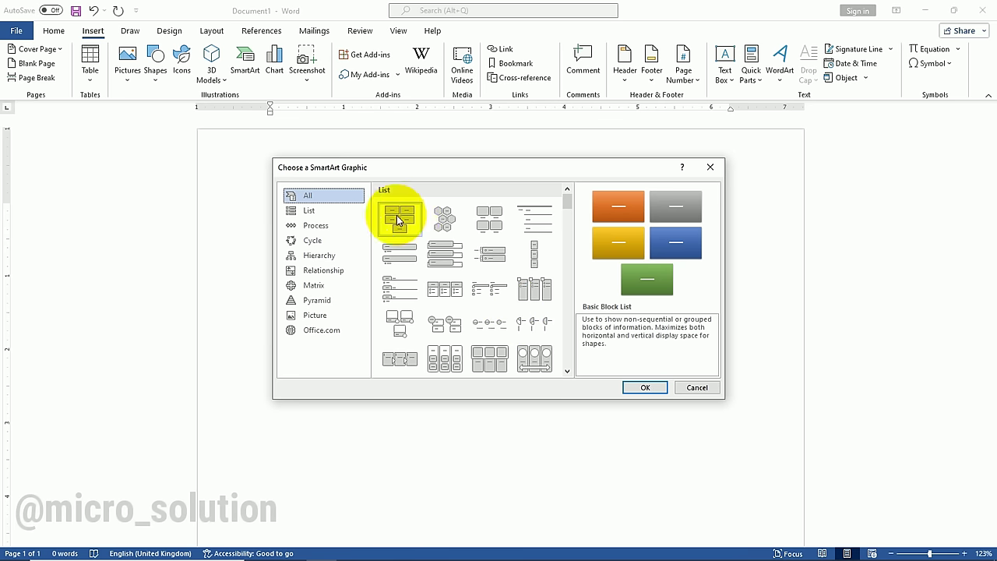
{"action": "left_click", "coordinate": [312, 210]}
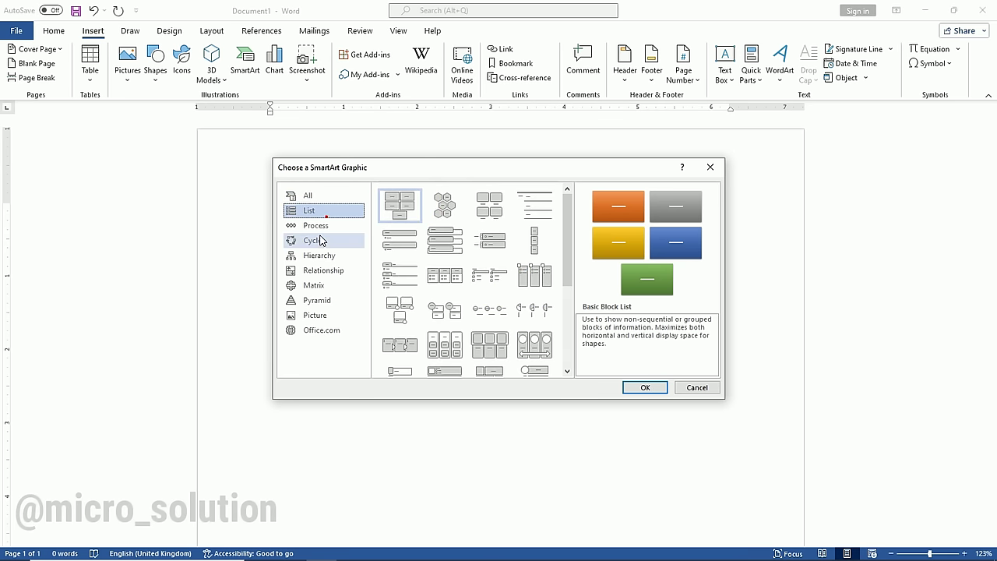
{"action": "left_click", "coordinate": [316, 240]}
{"action": "left_click", "coordinate": [319, 259]}
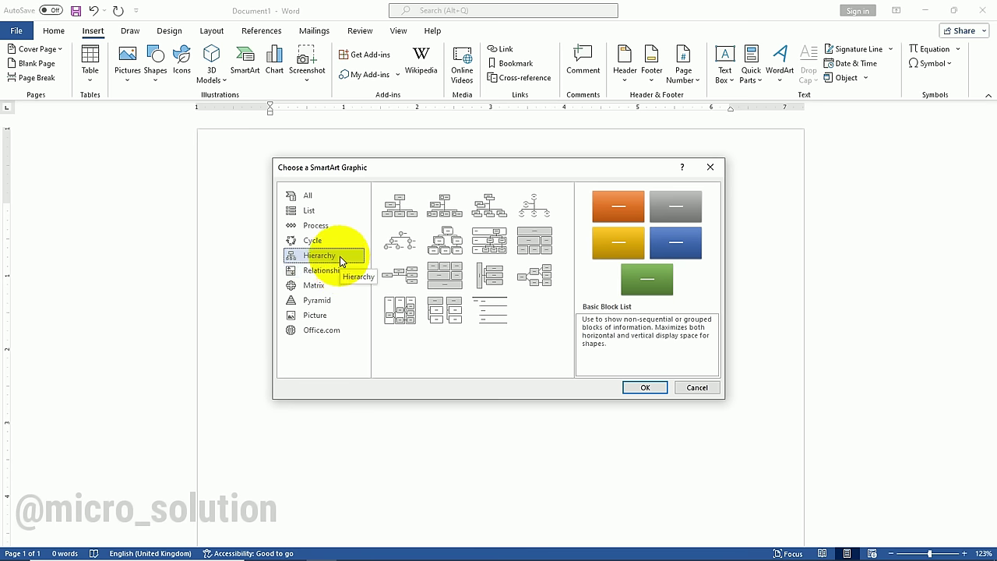
{"action": "left_click", "coordinate": [398, 213]}
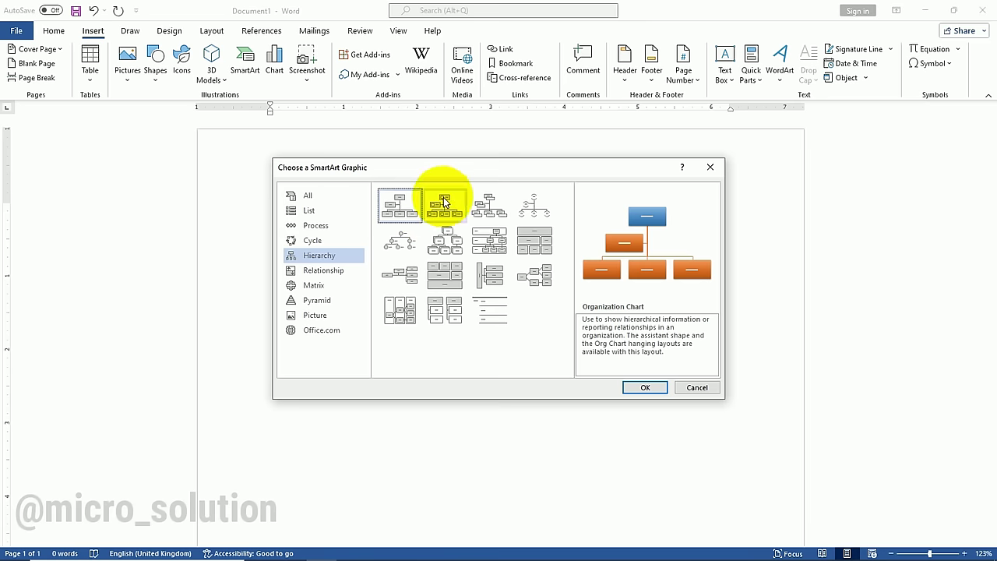
{"action": "left_click", "coordinate": [645, 388]}
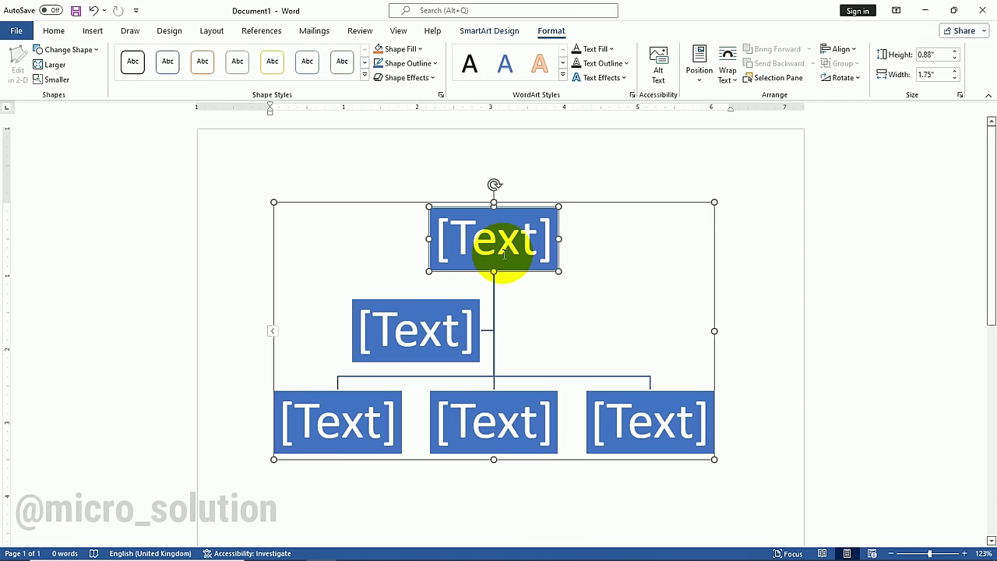
Label the top box 'Movie' and delete the assistant box
{"action": "left_click", "coordinate": [504, 255]}
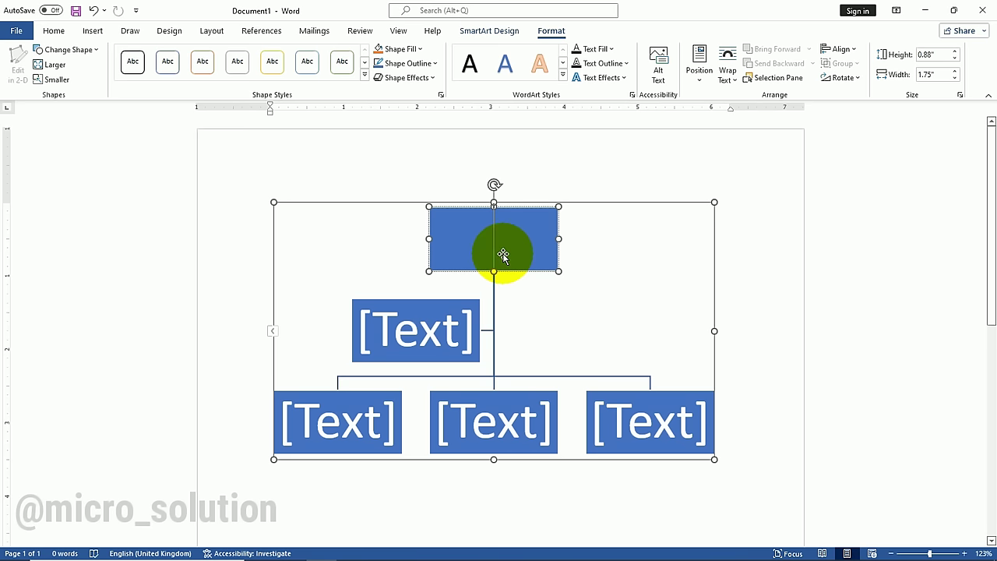
{"action": "type", "text": "Movie"}
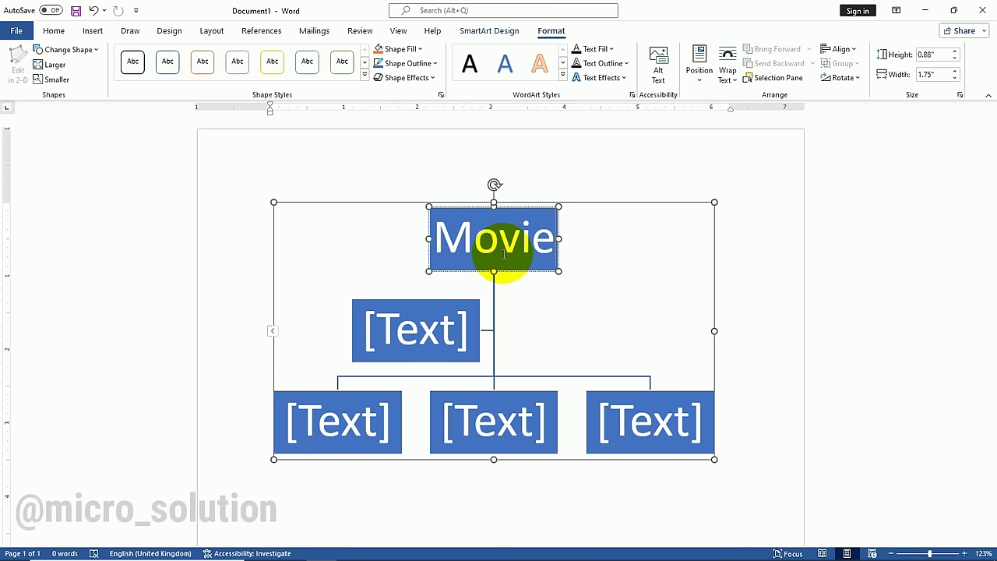
{"action": "left_click", "coordinate": [415, 319]}
{"action": "left_click", "coordinate": [431, 304]}
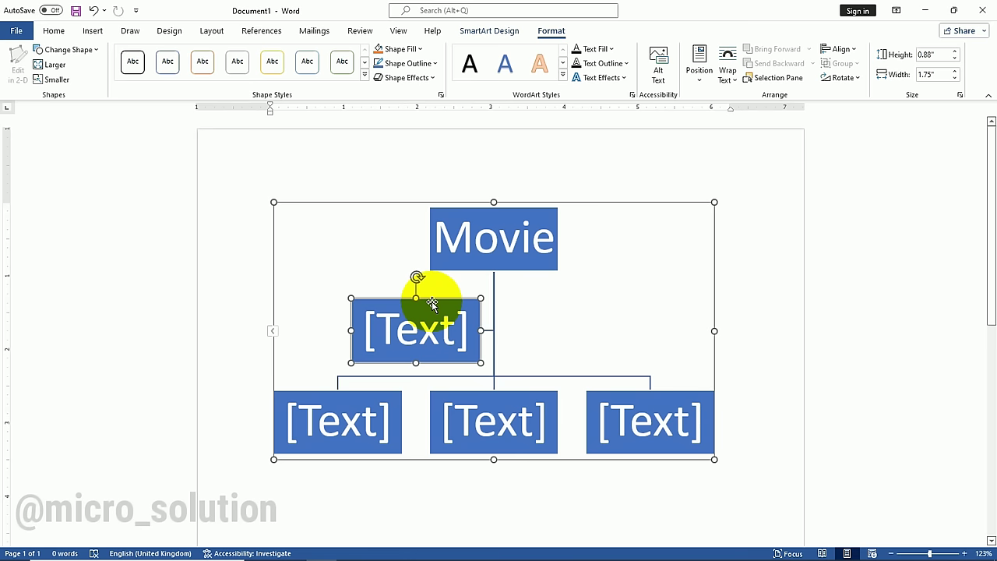
{"action": "key", "text": "Delete"}
Fill the three lower boxes with 'Hollywood', 'Bollywood' and 'Tollywood'
{"action": "left_click", "coordinate": [370, 381]}
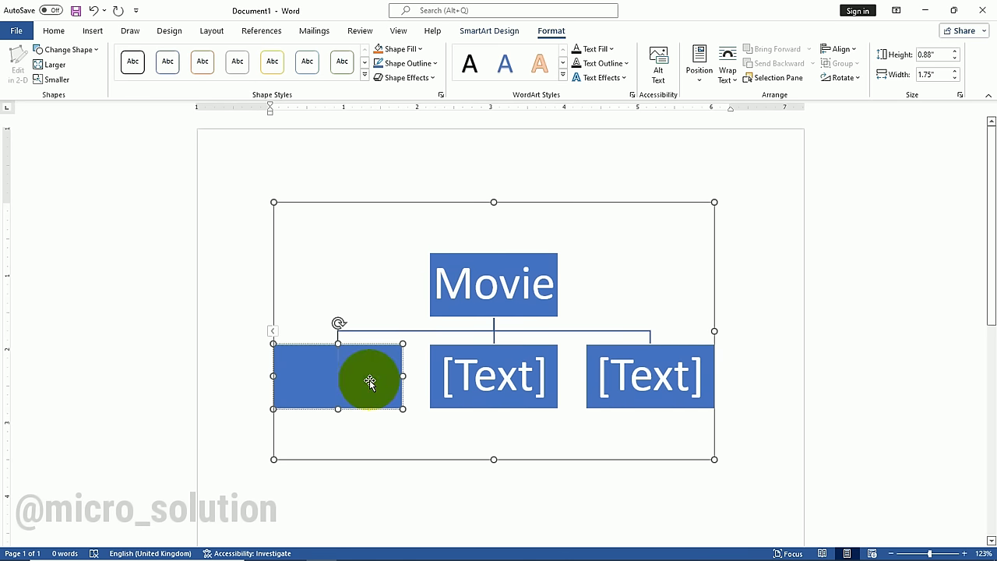
{"action": "type", "text": "H"}
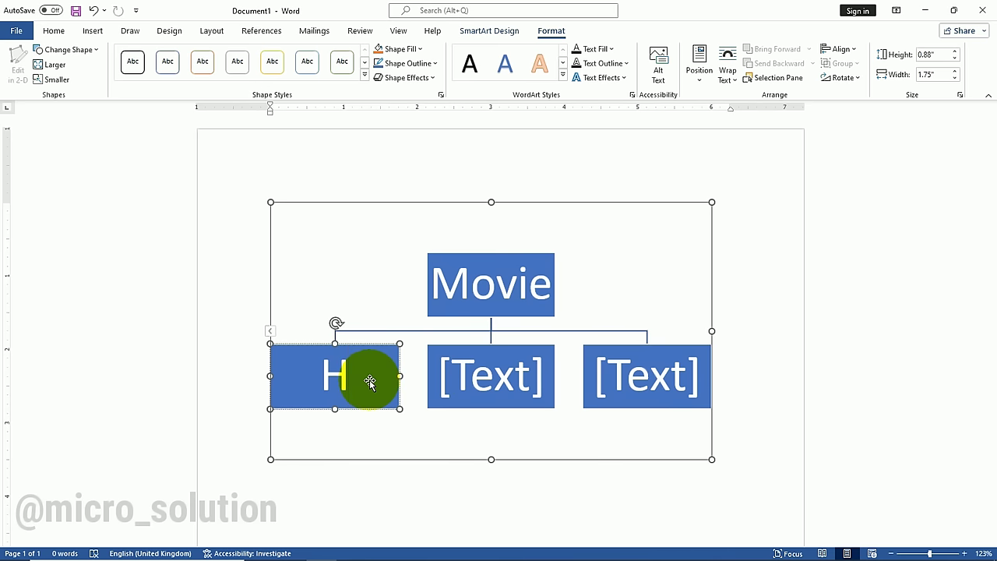
{"action": "type", "text": "ollywood"}
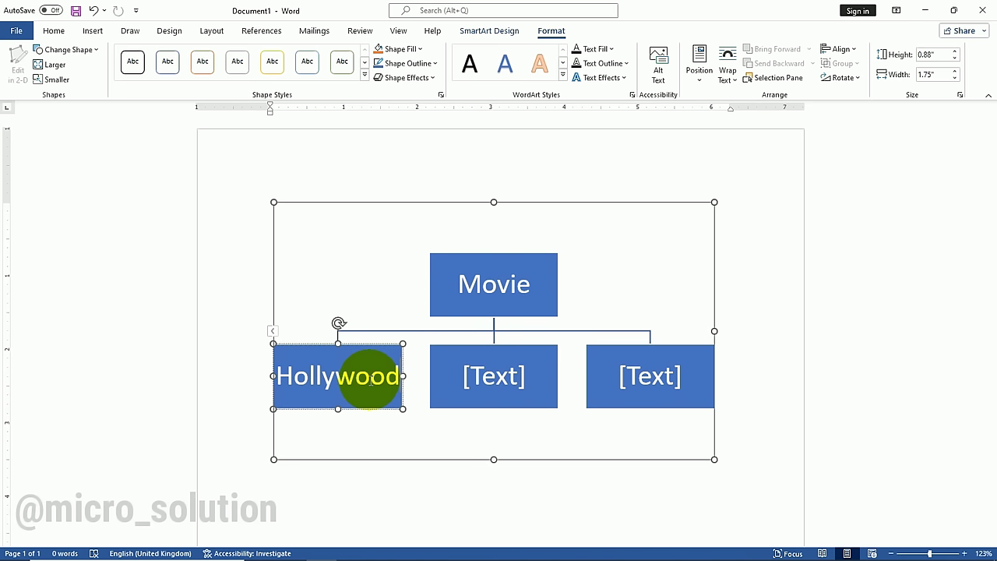
{"action": "left_click", "coordinate": [462, 379]}
{"action": "left_click", "coordinate": [462, 380]}
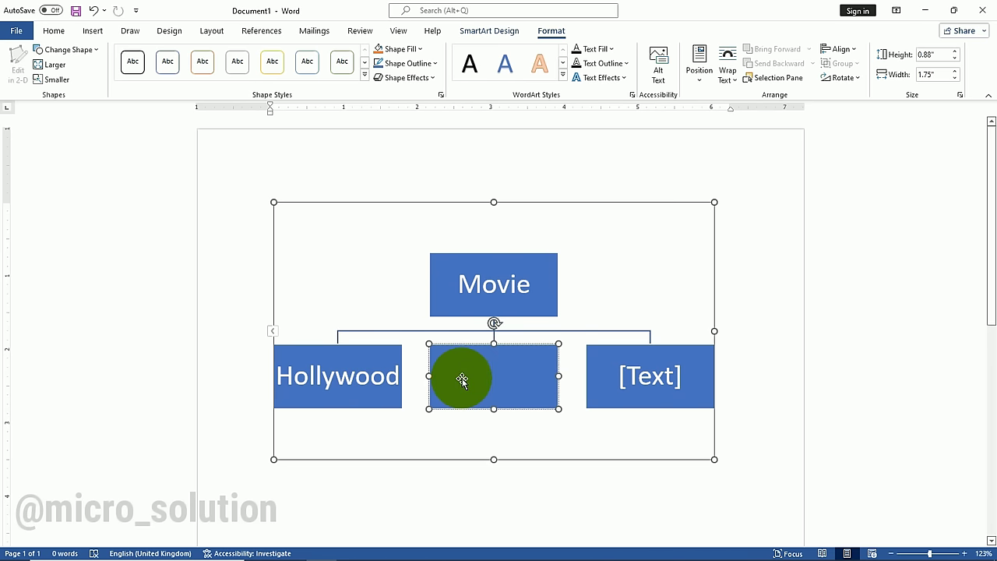
{"action": "type", "text": "Bollywood"}
{"action": "left_click", "coordinate": [623, 372]}
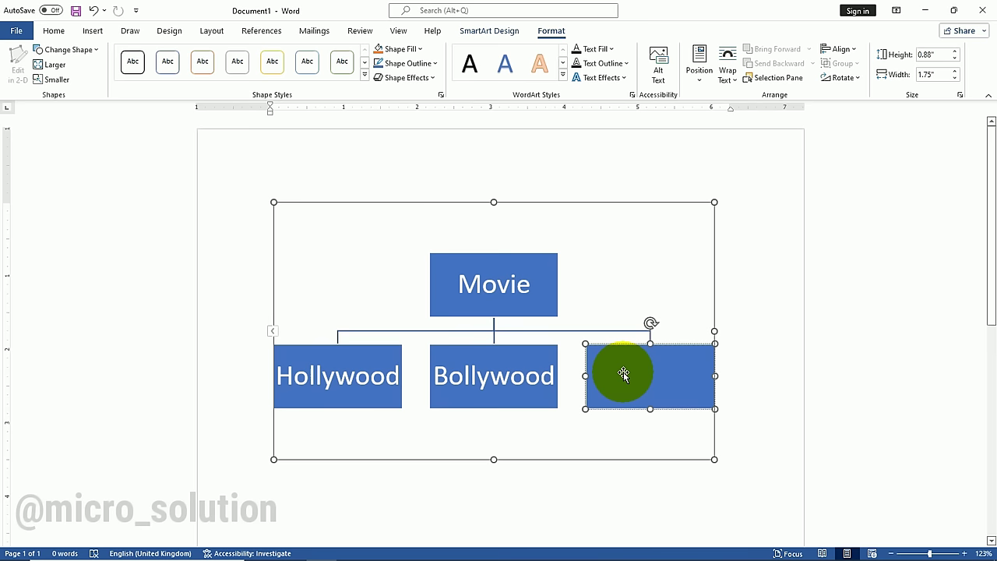
{"action": "type", "text": "Tollywood"}
{"action": "left_click", "coordinate": [385, 331]}
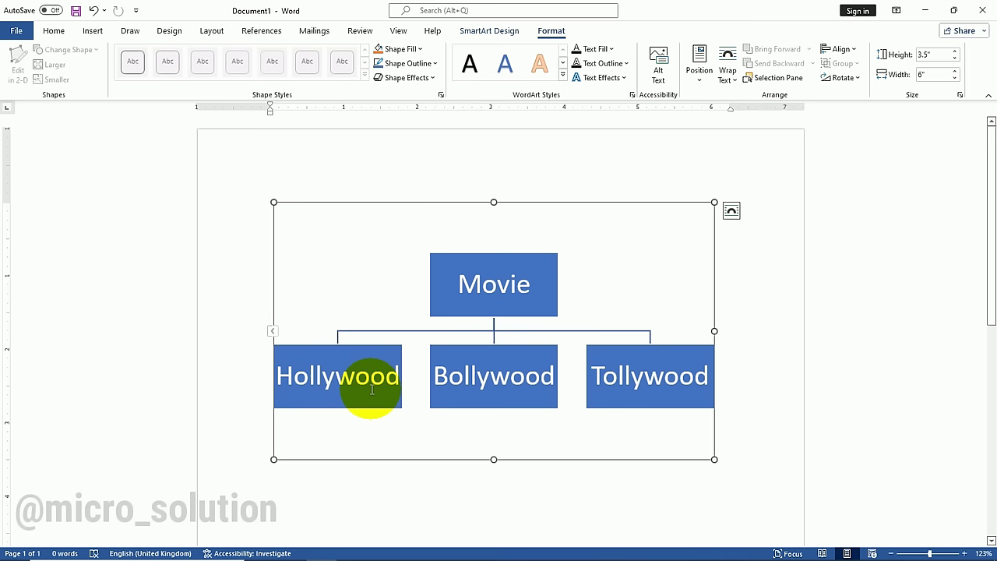
{"action": "left_click", "coordinate": [371, 389]}
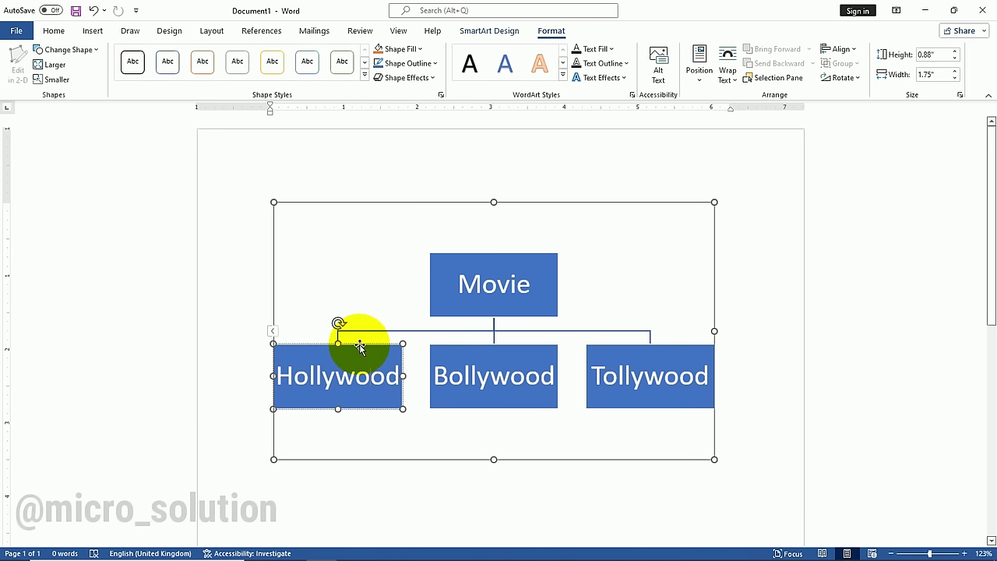
Add two new sub-boxes below the Hollywood box in the org chart
{"action": "right_click", "coordinate": [359, 347]}
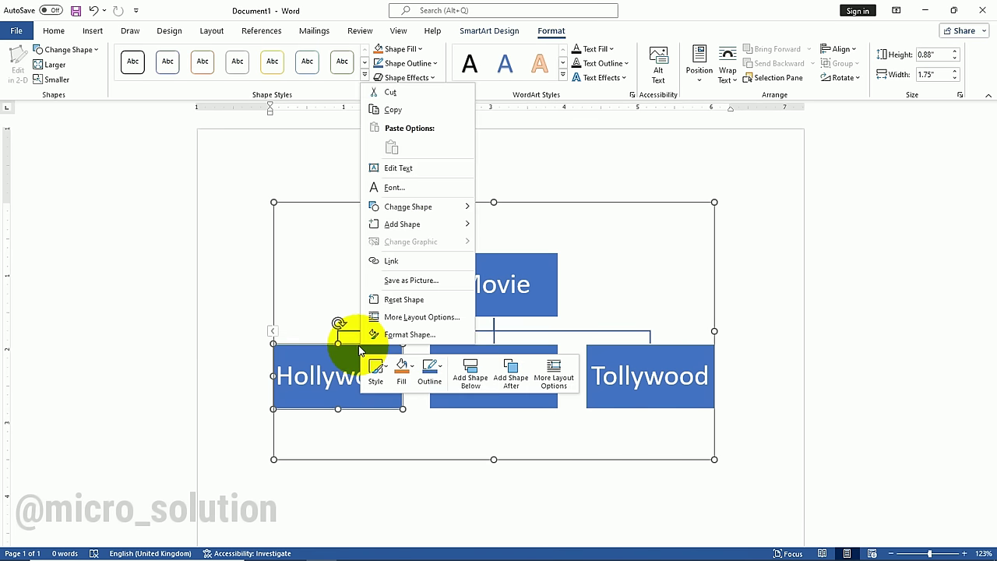
{"action": "left_click", "coordinate": [481, 384]}
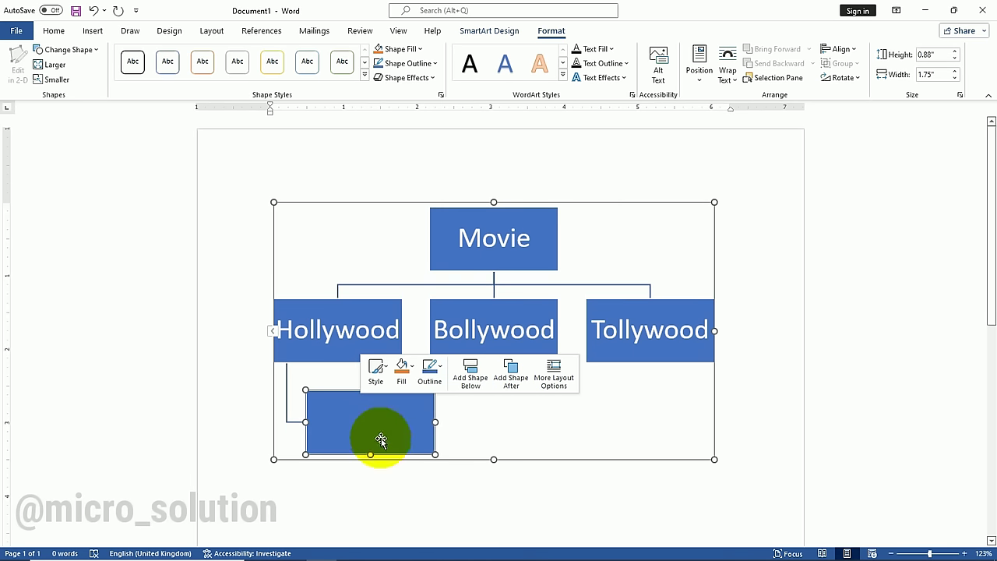
{"action": "right_click", "coordinate": [369, 333]}
{"action": "left_click", "coordinate": [338, 311]}
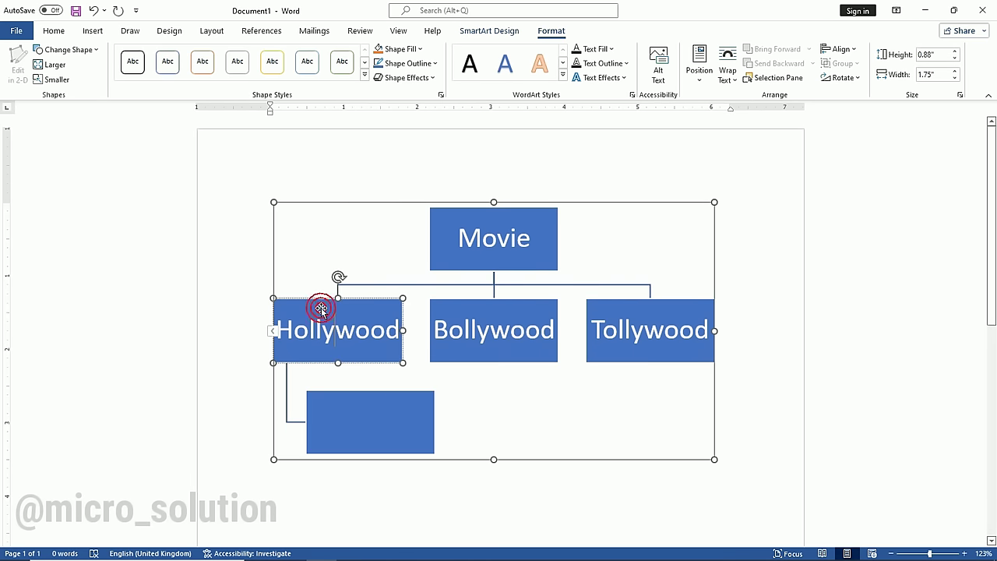
{"action": "right_click", "coordinate": [347, 312]}
{"action": "left_click", "coordinate": [431, 336]}
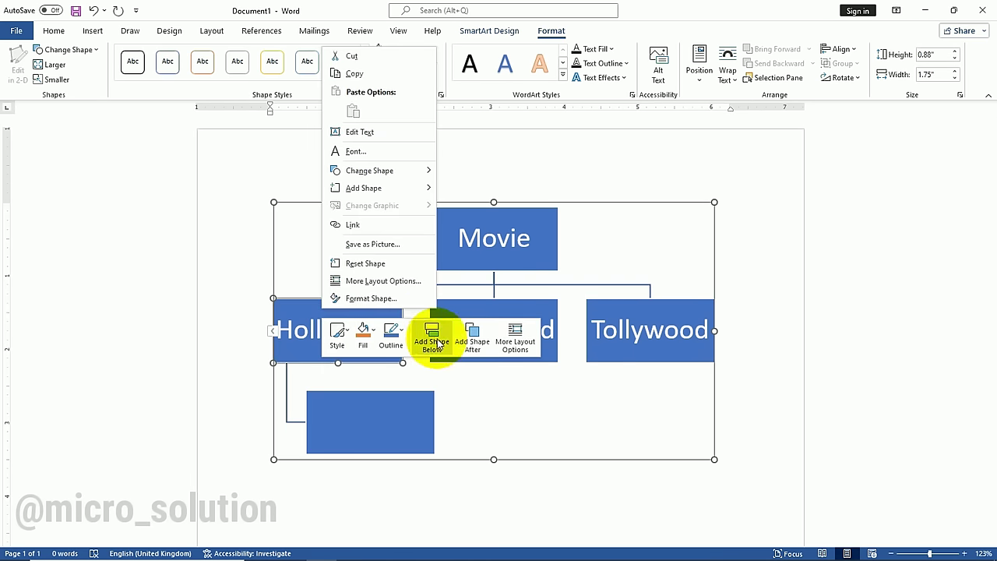
Add a sub-box below Bollywood, then delete the entire SmartArt chart
{"action": "left_click", "coordinate": [480, 415]}
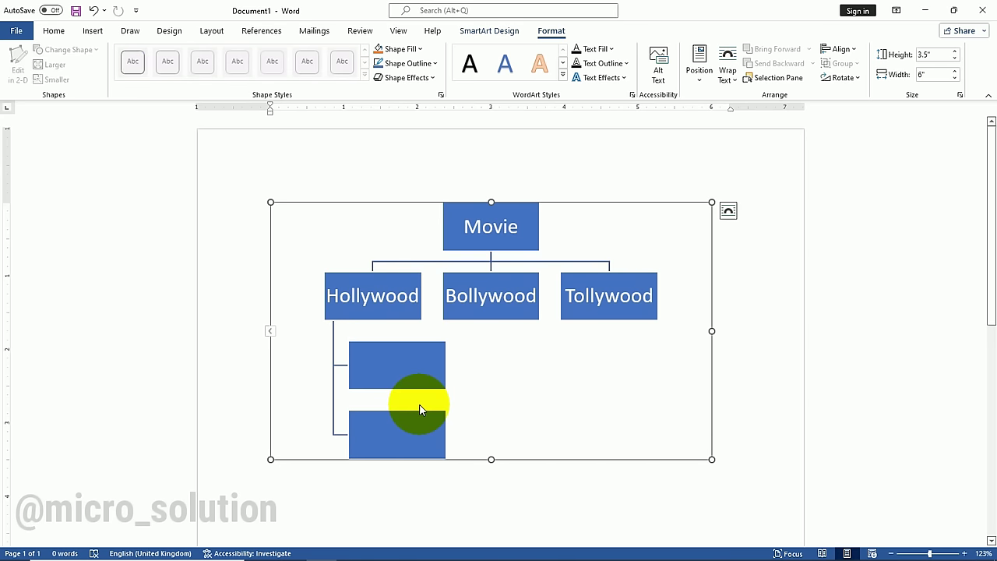
{"action": "right_click", "coordinate": [493, 294]}
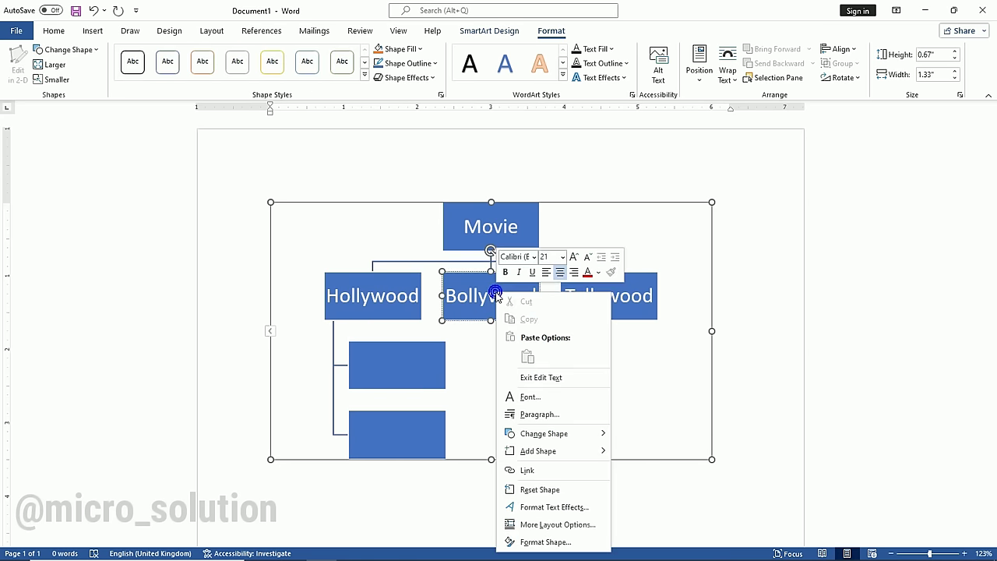
{"action": "mouse_move", "coordinate": [538, 451]}
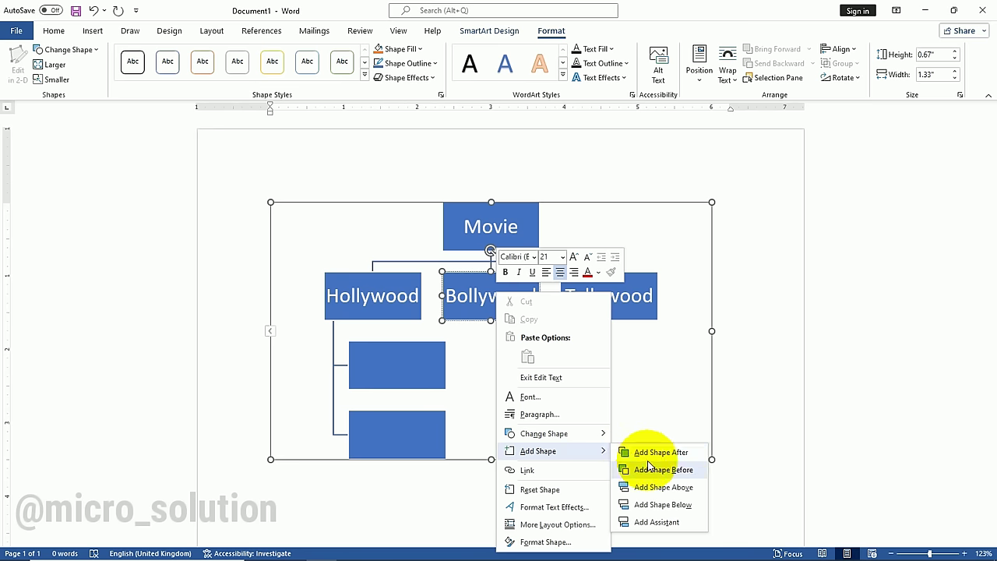
{"action": "left_click", "coordinate": [647, 505]}
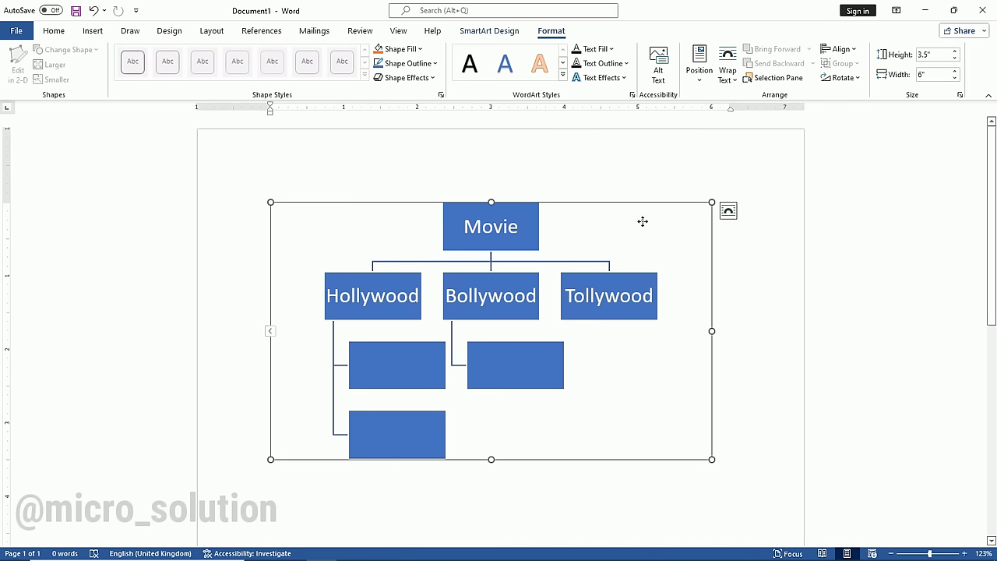
{"action": "key", "text": "Delete"}
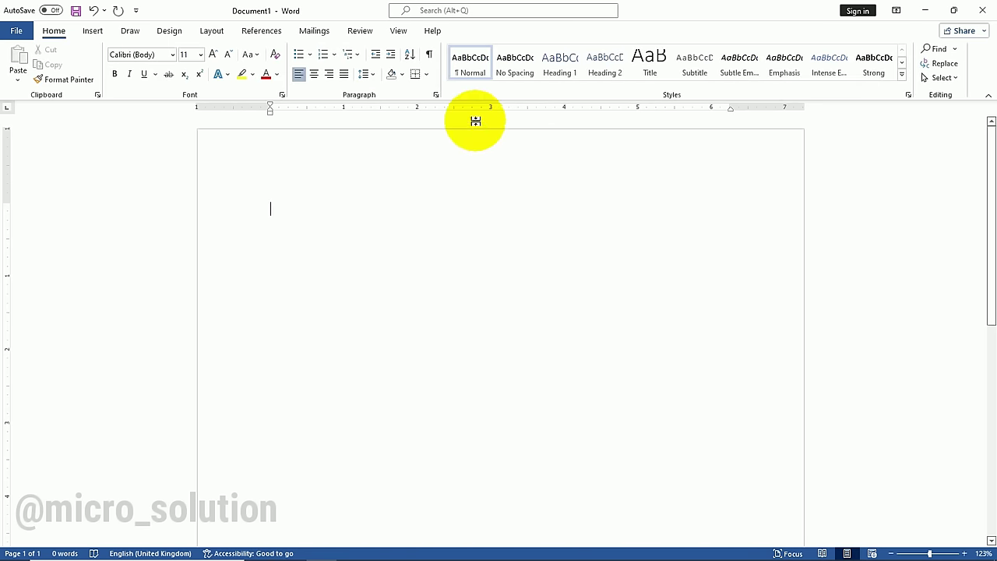
{"action": "left_click", "coordinate": [93, 30]}
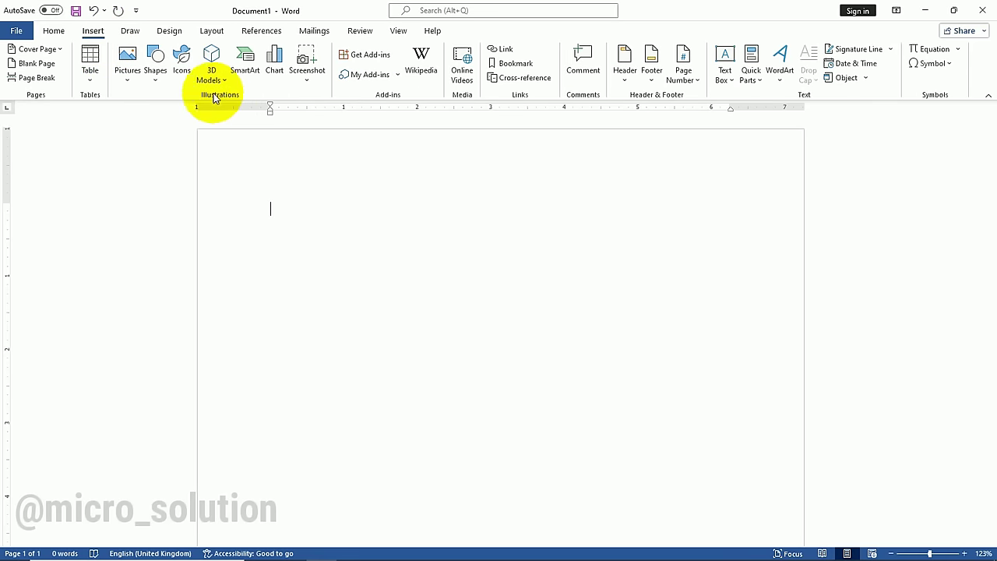
{"action": "left_click", "coordinate": [246, 71]}
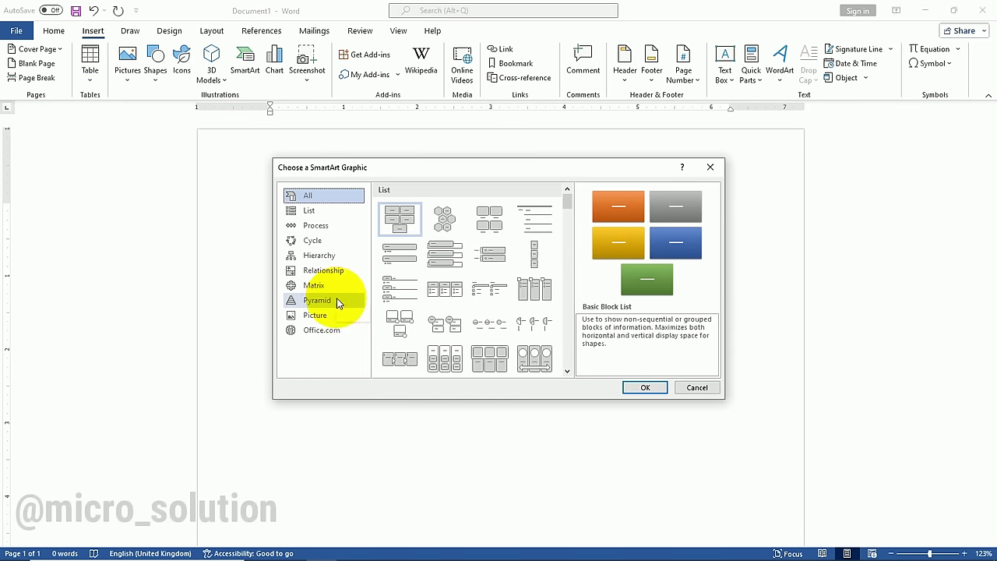
{"action": "left_click", "coordinate": [315, 225]}
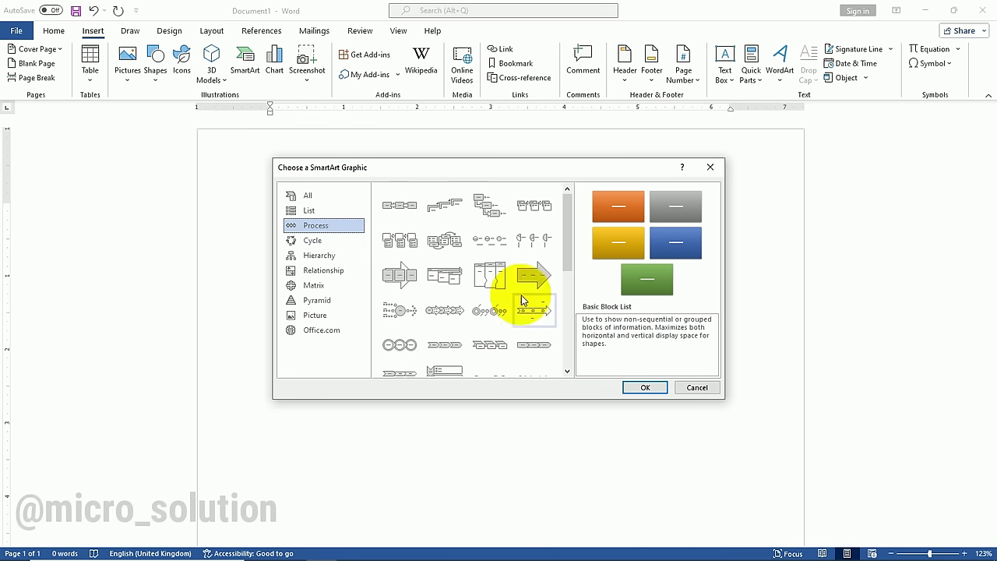
{"action": "left_click", "coordinate": [317, 300]}
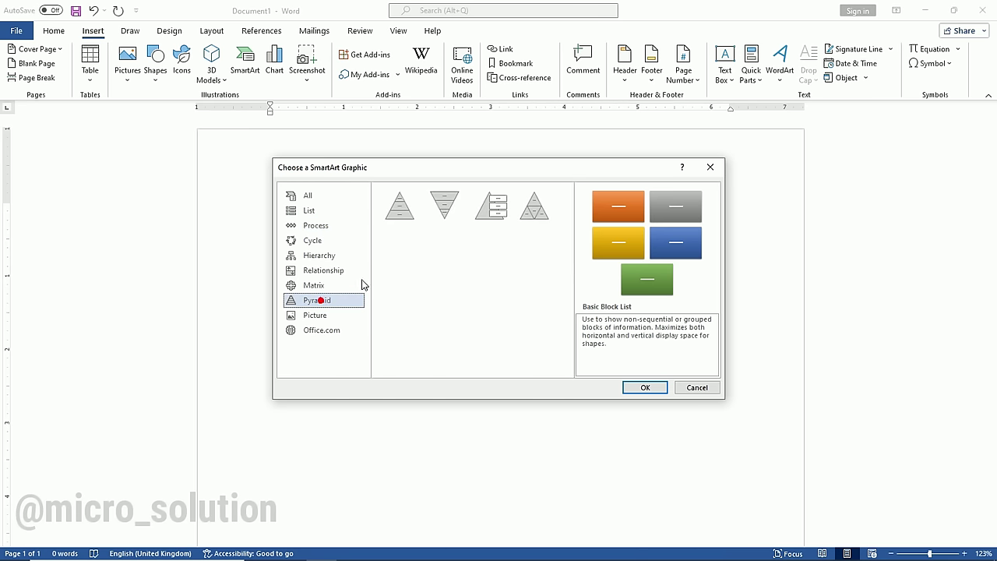
{"action": "left_click", "coordinate": [399, 209]}
{"action": "left_click", "coordinate": [637, 387]}
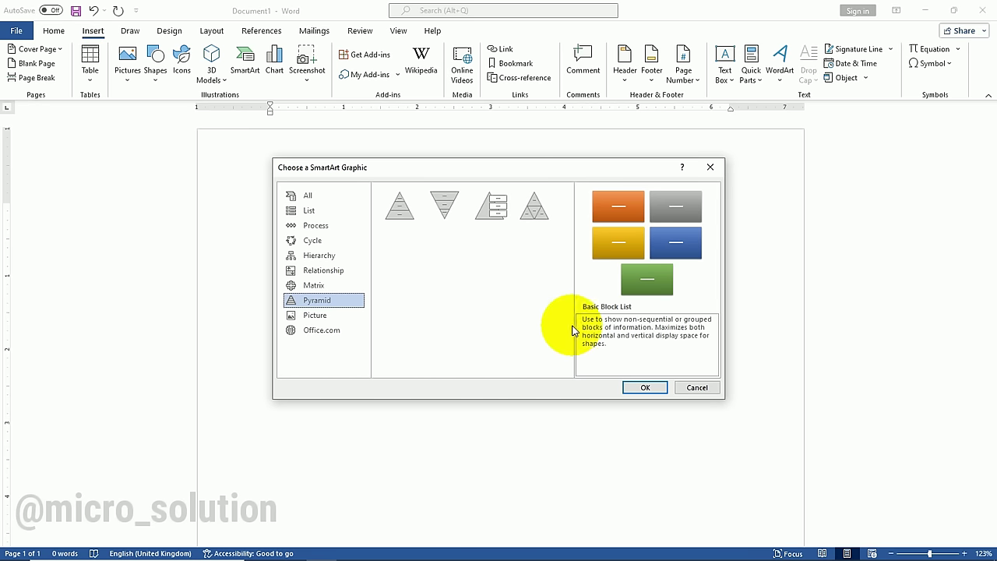
{"action": "left_click", "coordinate": [696, 387]}
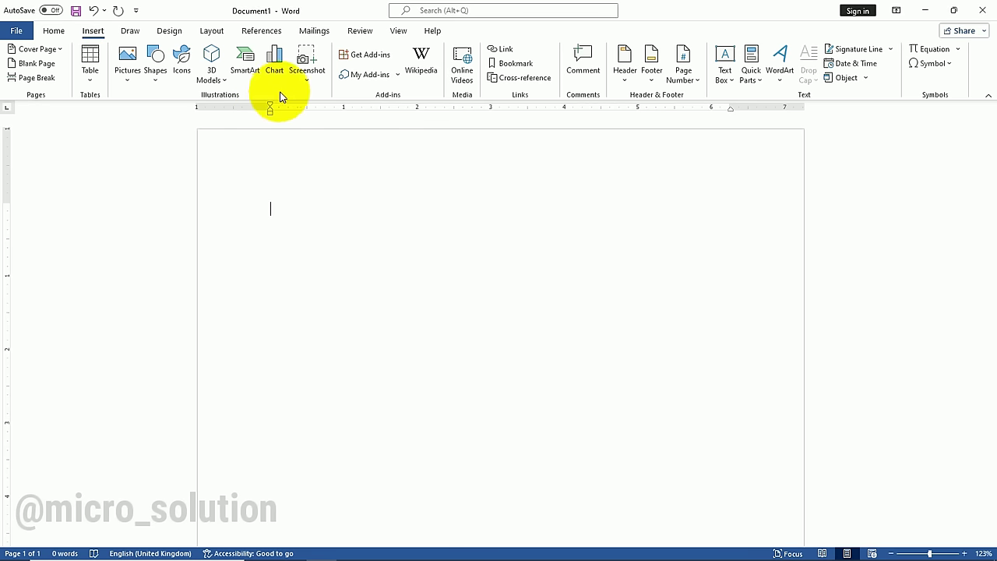
Browse the chart types and insert a clustered column chart
{"action": "left_click", "coordinate": [484, 112]}
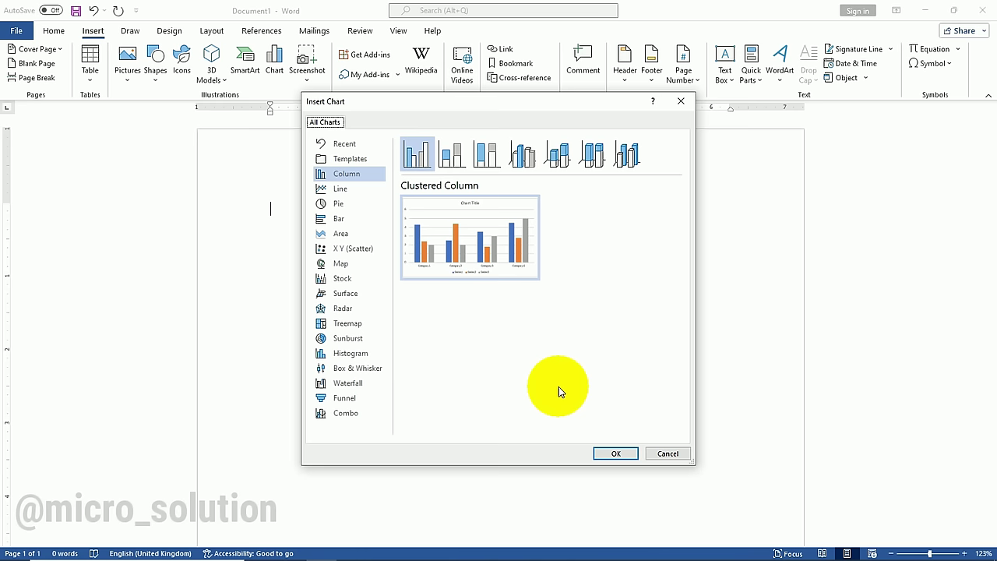
{"action": "left_click", "coordinate": [342, 220]}
{"action": "left_click", "coordinate": [352, 264]}
{"action": "left_click", "coordinate": [360, 331]}
{"action": "left_click", "coordinate": [329, 368]}
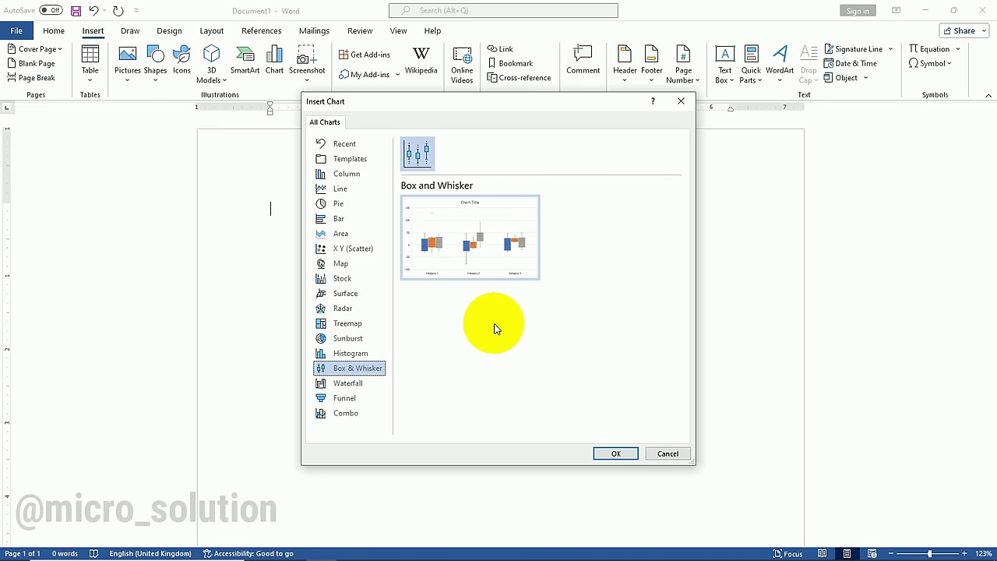
{"action": "left_click", "coordinate": [362, 183]}
{"action": "left_click", "coordinate": [366, 176]}
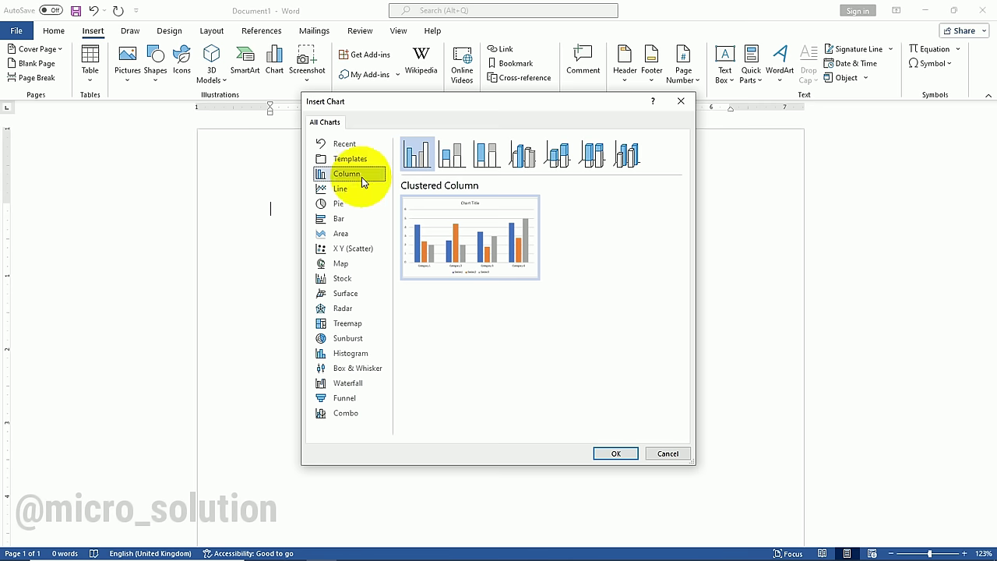
{"action": "left_click", "coordinate": [610, 453]}
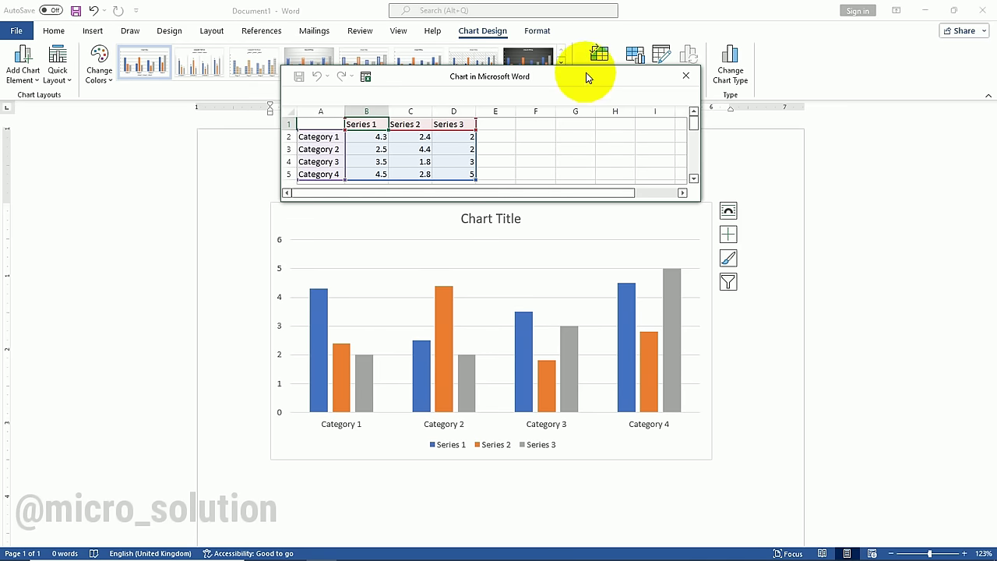
Enlarge the chart data sheet and move it up above the chart, selecting cell B1
{"action": "mouse_move", "coordinate": [586, 75]}
{"action": "left_mouse_down"}
{"action": "mouse_move", "coordinate": [584, 102]}
{"action": "mouse_move", "coordinate": [609, 79]}
{"action": "left_mouse_up"}
{"action": "left_click_drag", "start_coordinate": [724, 204], "coordinate": [901, 262]}
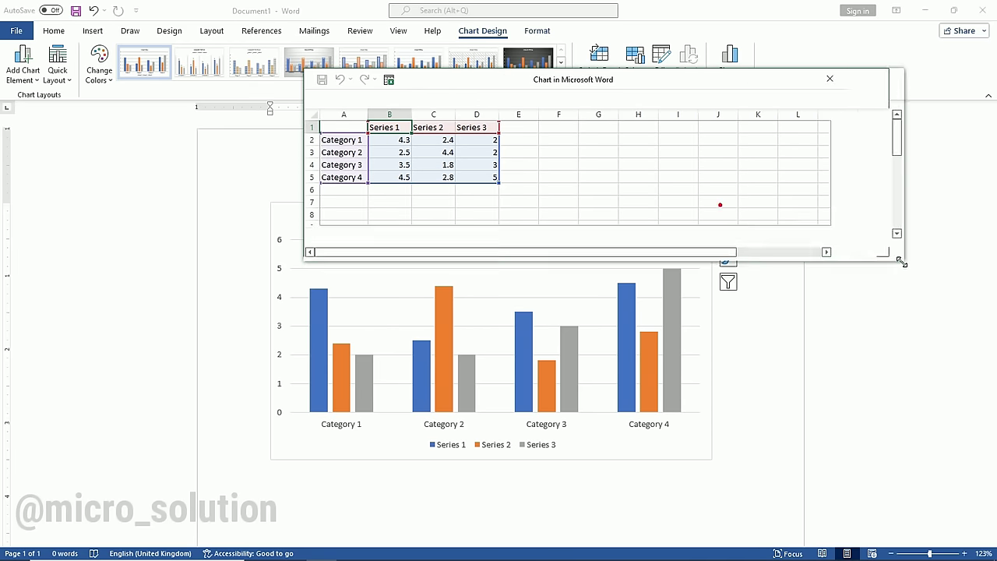
{"action": "mouse_move", "coordinate": [681, 74]}
{"action": "left_mouse_down"}
{"action": "mouse_move", "coordinate": [589, 33]}
{"action": "mouse_move", "coordinate": [589, 24]}
{"action": "left_mouse_up"}
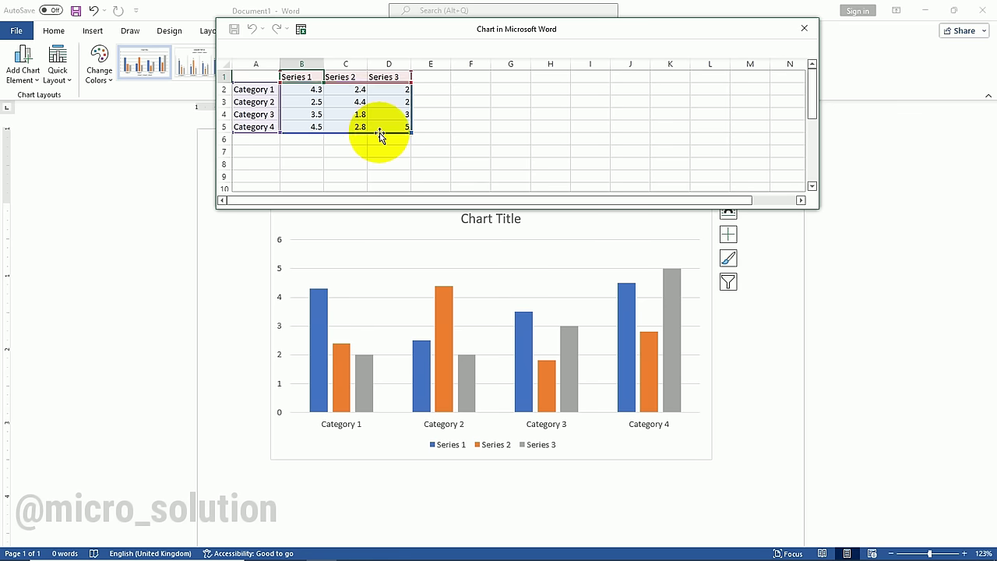
{"action": "left_click", "coordinate": [310, 79]}
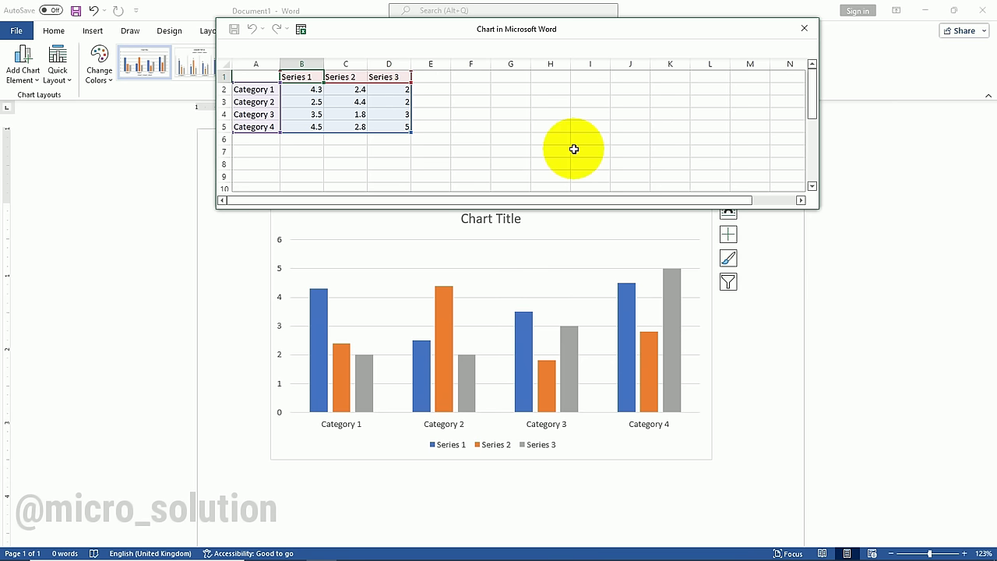
Rename the three series headings to Jun, Fev and Mar
{"action": "type", "text": "Jun"}
{"action": "key", "text": "Tab"}
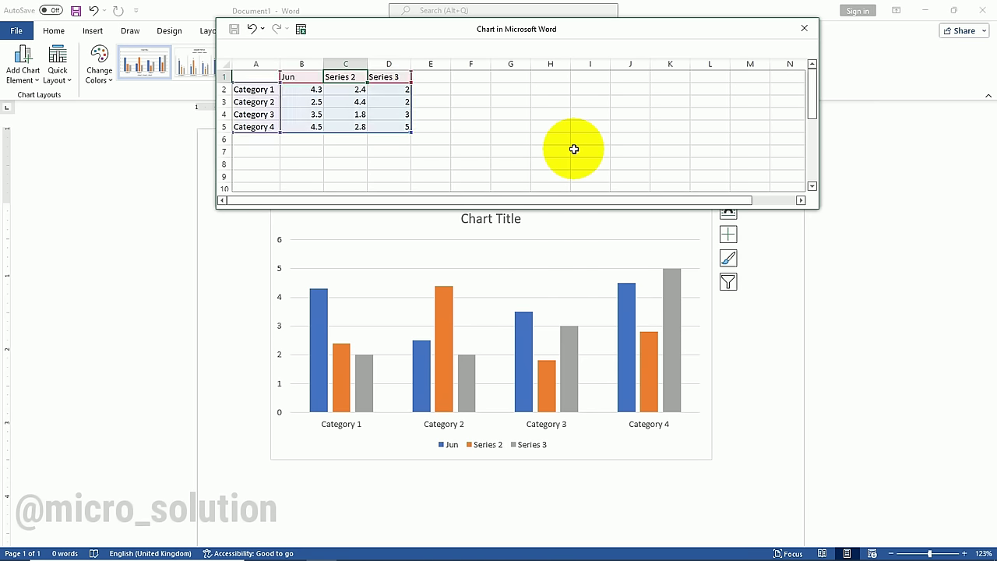
{"action": "type", "text": "Fev"}
{"action": "key", "text": "Tab"}
{"action": "type", "text": "Mar"}
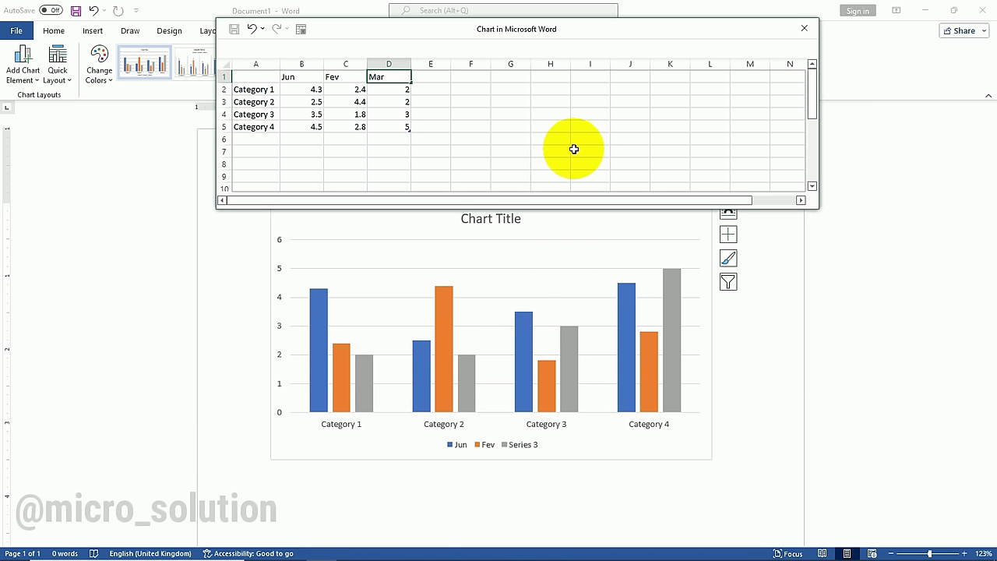
{"action": "left_click", "coordinate": [511, 151]}
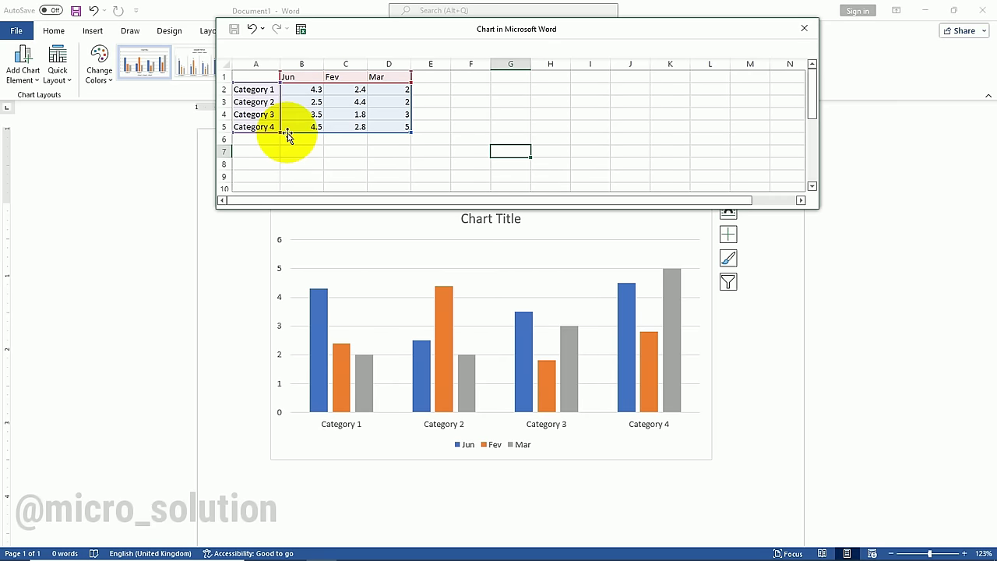
Rename the categories to Keyboard, Mouse, Monitor and Printer
{"action": "left_click", "coordinate": [260, 91]}
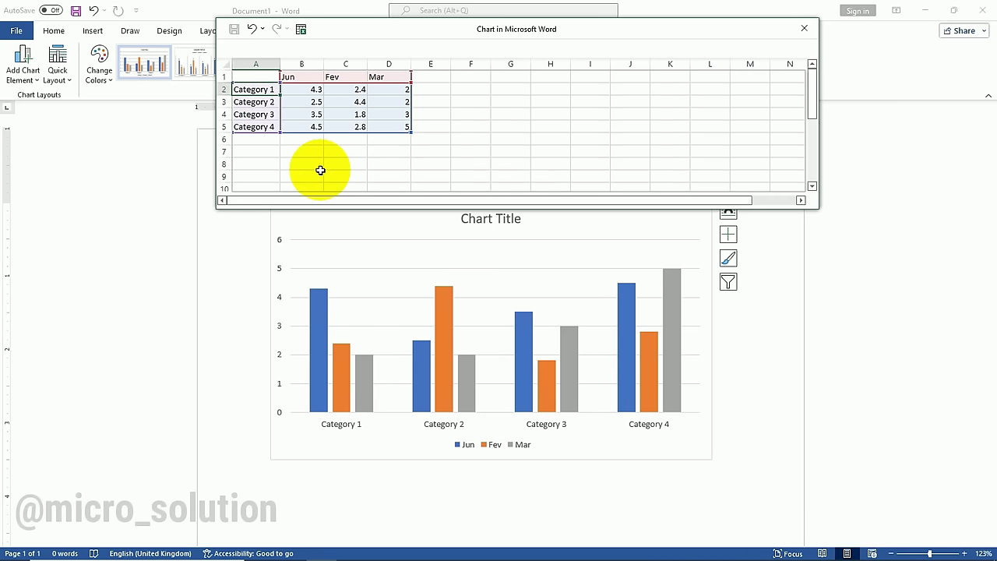
{"action": "type", "text": "Keyboard"}
{"action": "key", "text": "Return"}
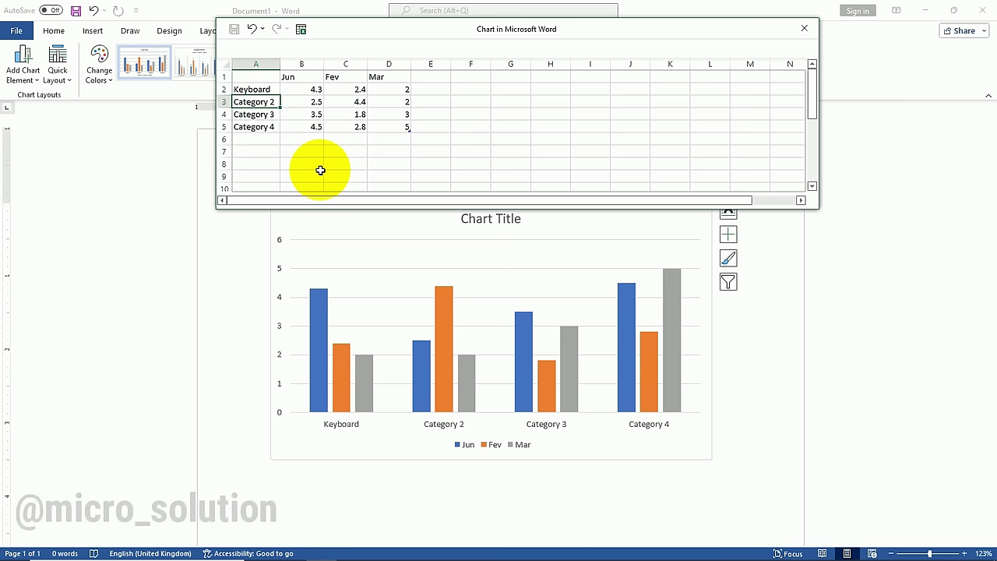
{"action": "type", "text": "Mouse"}
{"action": "key", "text": "Return"}
{"action": "type", "text": "Monitor"}
{"action": "key", "text": "Return"}
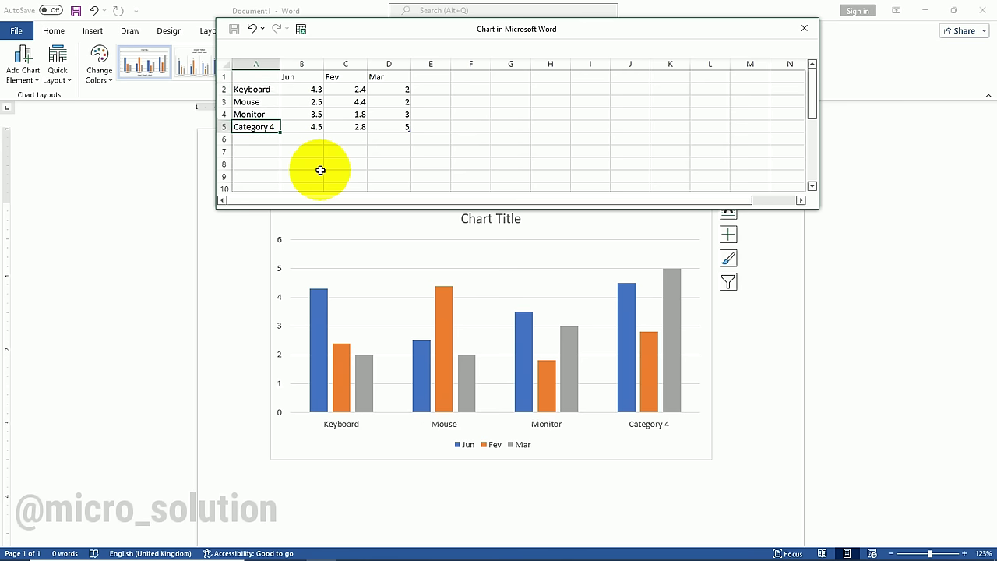
{"action": "type", "text": "Printer"}
{"action": "left_click", "coordinate": [321, 171]}
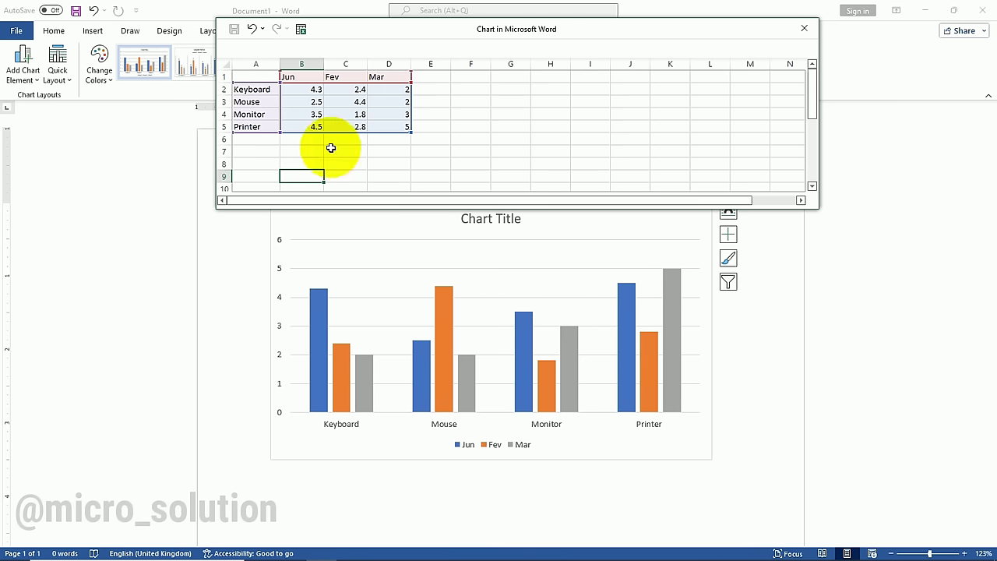
{"action": "left_click", "coordinate": [311, 89]}
Enter Keyboard values 50, 100 and 20 for Jun–Mar, and set Printer's Fev to 50
{"action": "key", "text": "Delete"}
{"action": "type", "text": "50"}
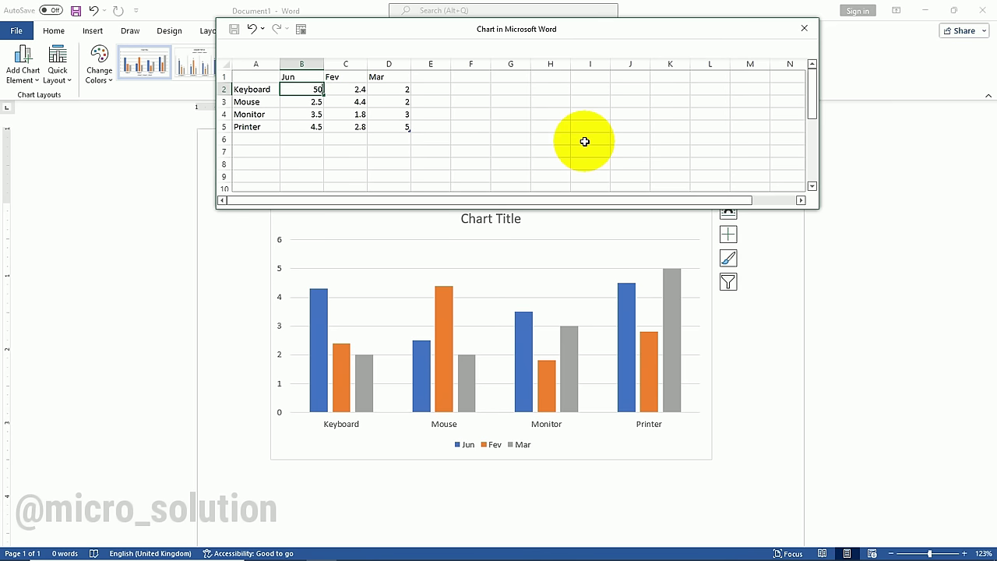
{"action": "key", "text": "Tab"}
{"action": "type", "text": "100"}
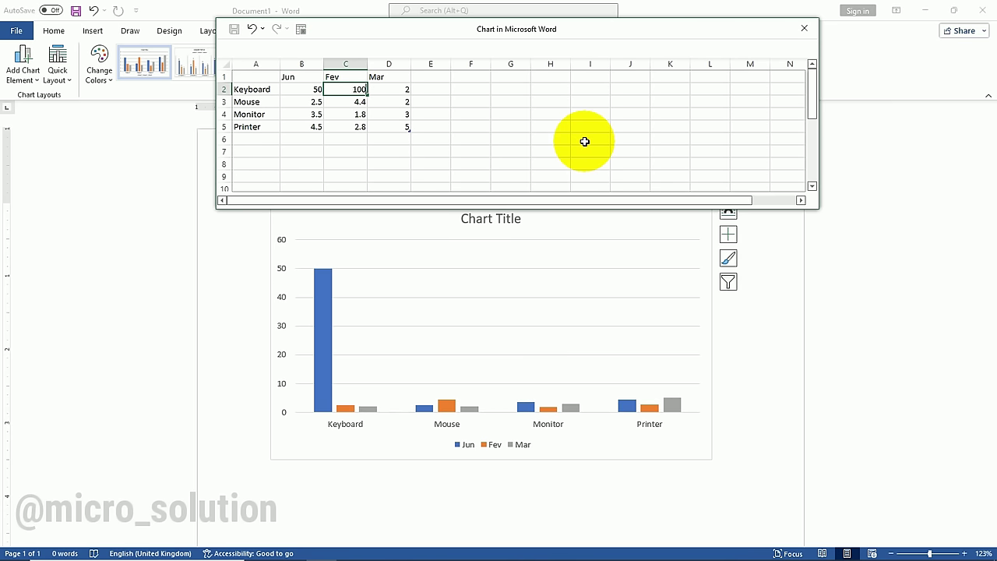
{"action": "key", "text": "Tab"}
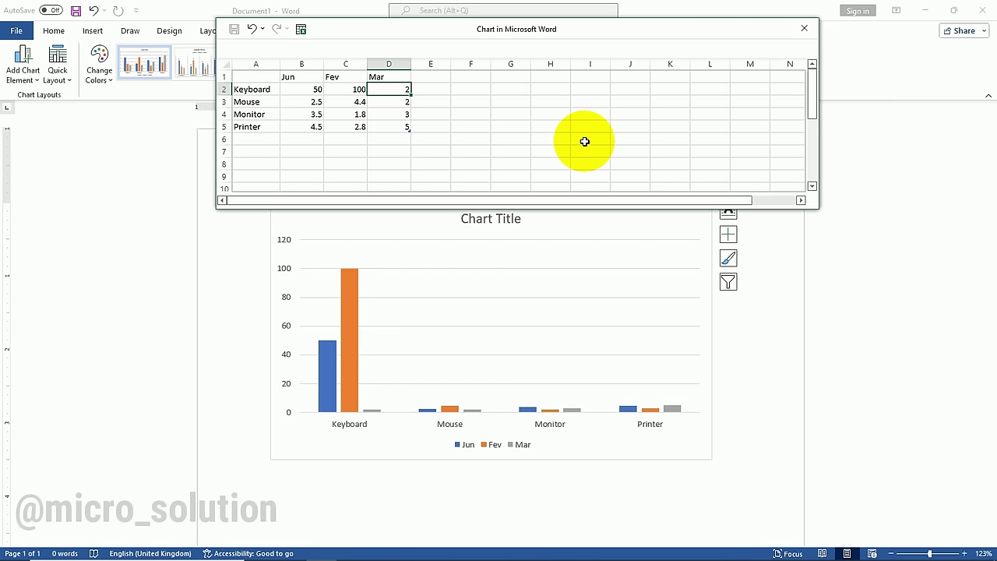
{"action": "key", "text": "Down"}
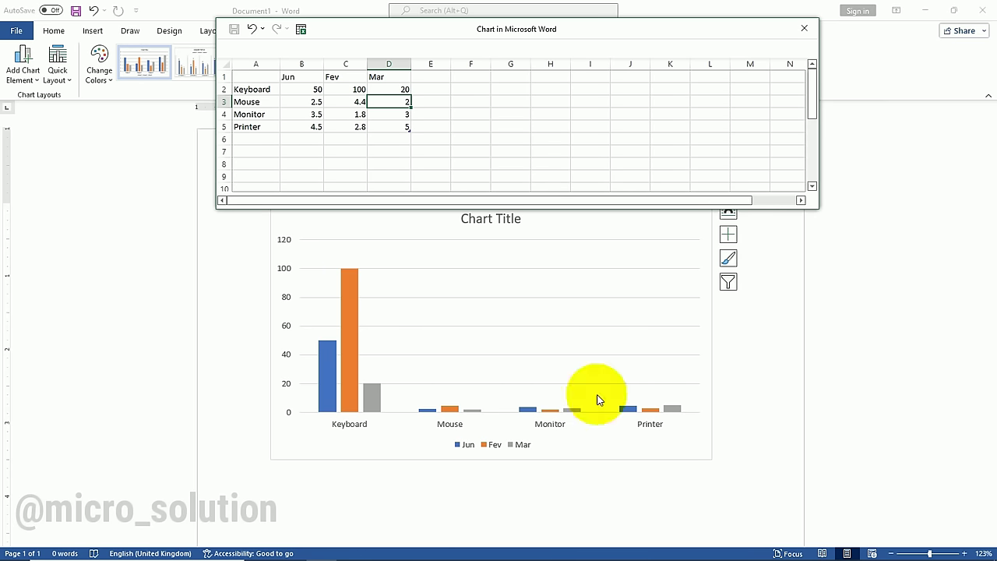
{"action": "left_click", "coordinate": [355, 129]}
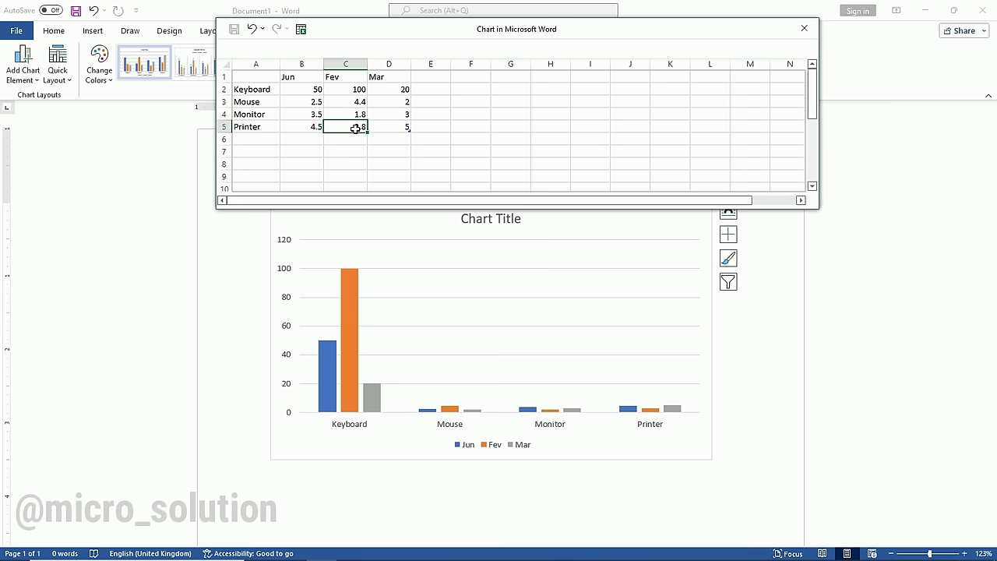
{"action": "type", "text": "50"}
{"action": "left_click", "coordinate": [518, 138]}
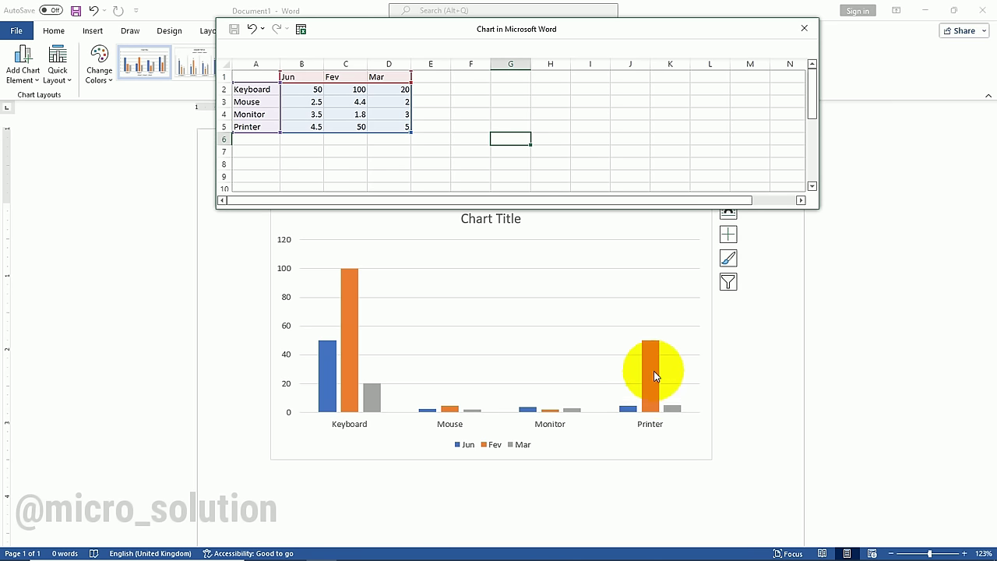
{"action": "left_click", "coordinate": [394, 125]}
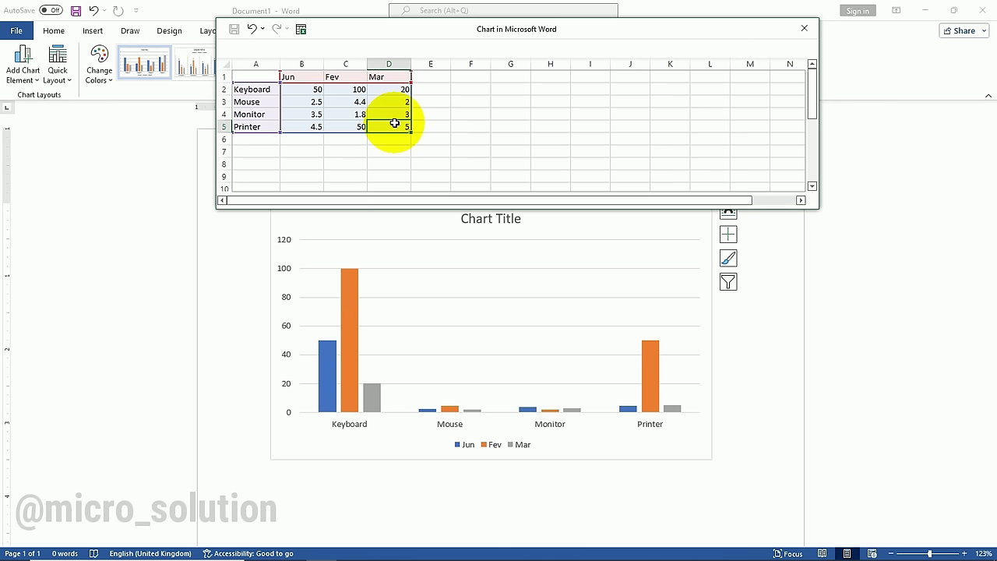
Close the chart data sheet and undo the chart insertion, leaving the page empty
{"action": "left_click", "coordinate": [804, 28]}
{"action": "left_click", "coordinate": [747, 201]}
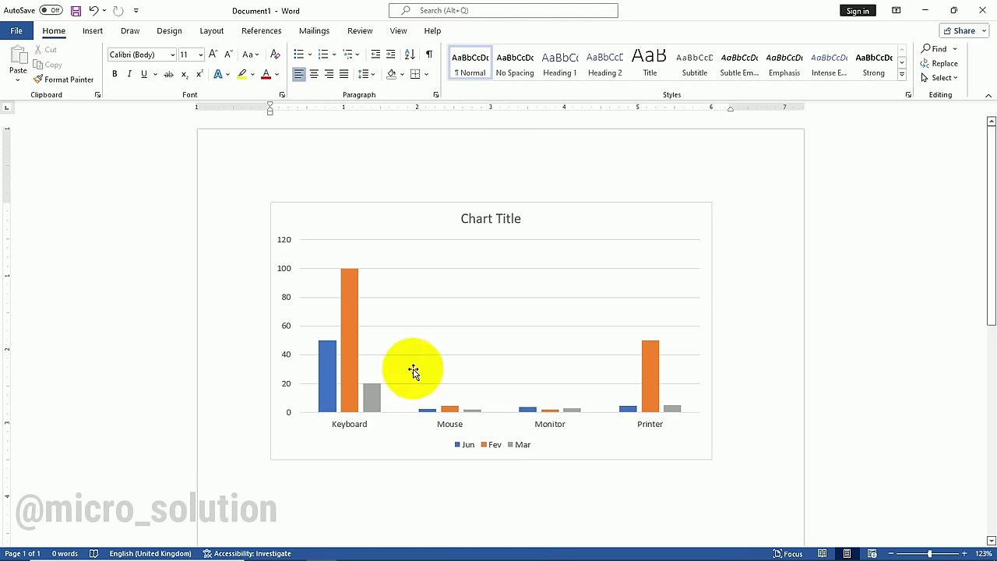
{"action": "left_click", "coordinate": [522, 275]}
{"action": "left_click", "coordinate": [545, 345]}
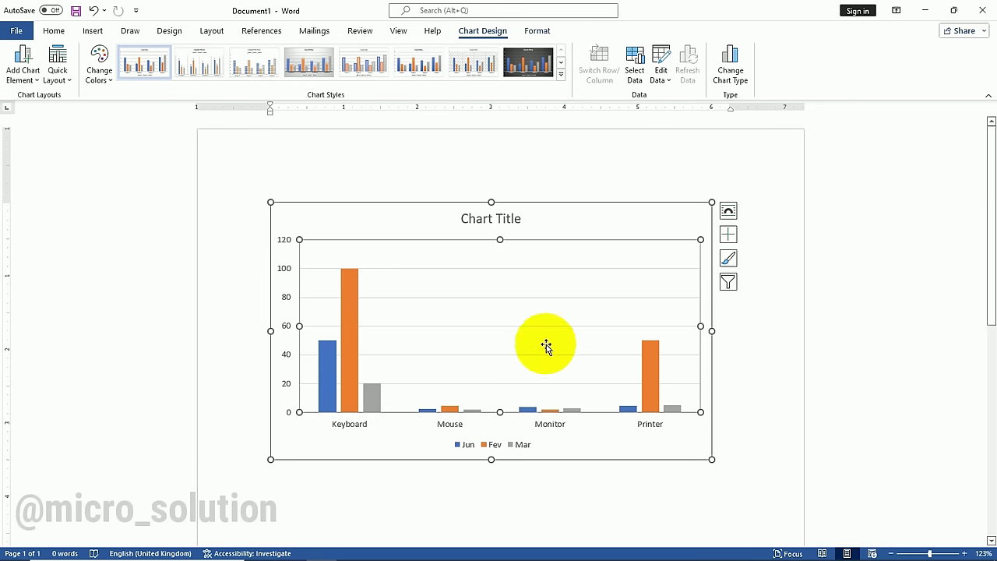
Open the Insert tab's chart chooser and cancel without adding a chart
{"action": "left_click", "coordinate": [528, 304]}
{"action": "left_click", "coordinate": [93, 10]}
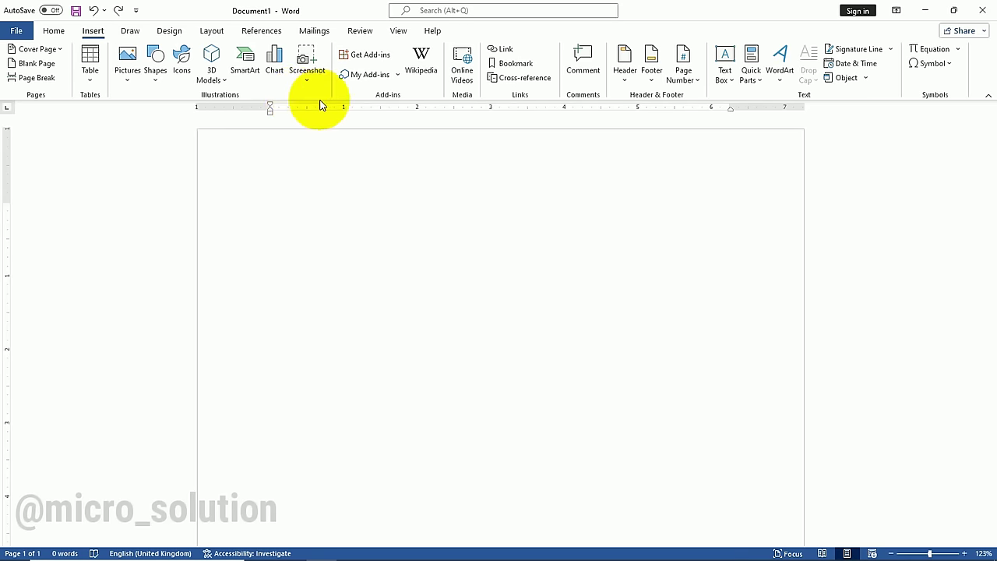
{"action": "left_click", "coordinate": [275, 73]}
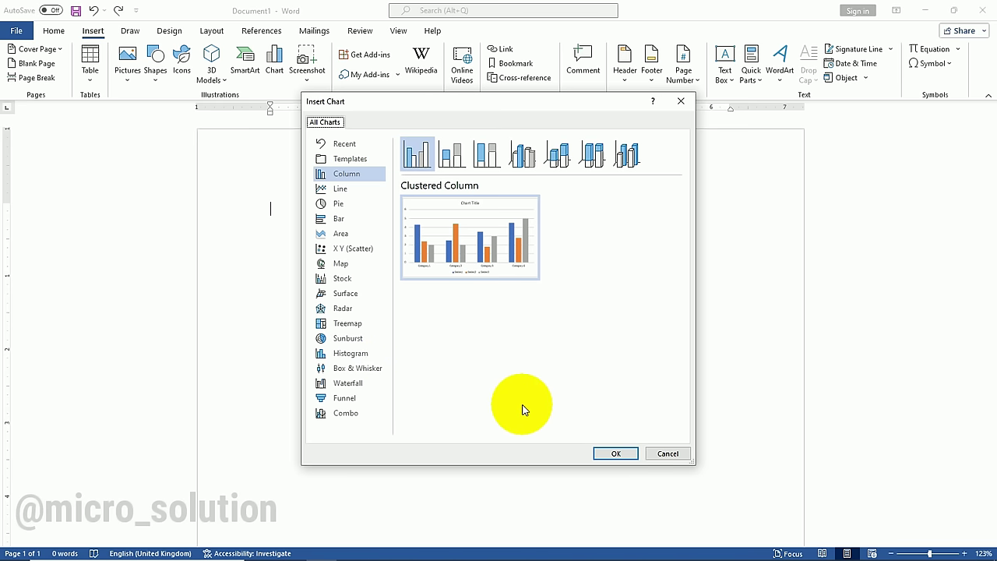
{"action": "left_click", "coordinate": [664, 453]}
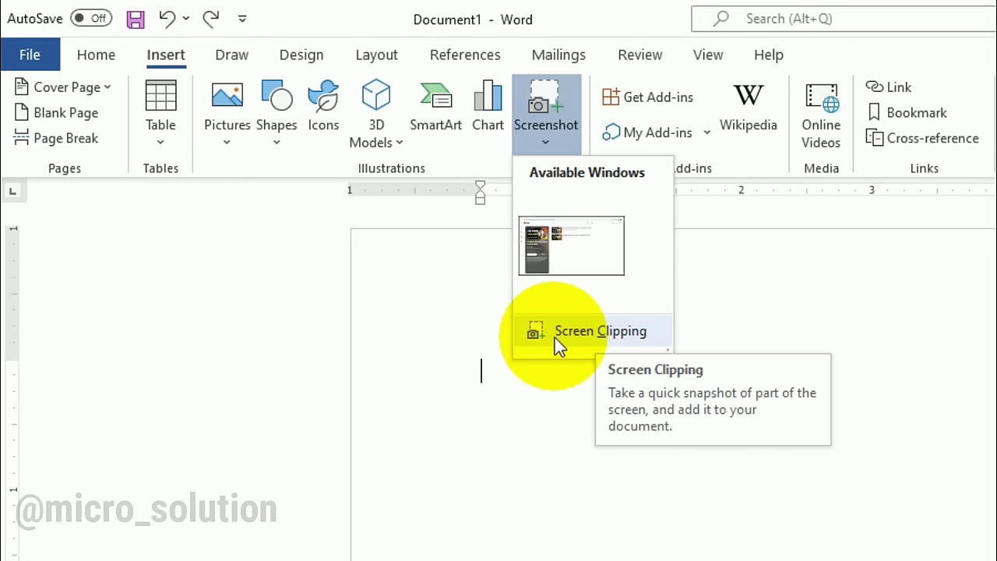
Screen-clip the YouTube playlist panel into the page, then delete the inserted picture
{"action": "left_click", "coordinate": [581, 333]}
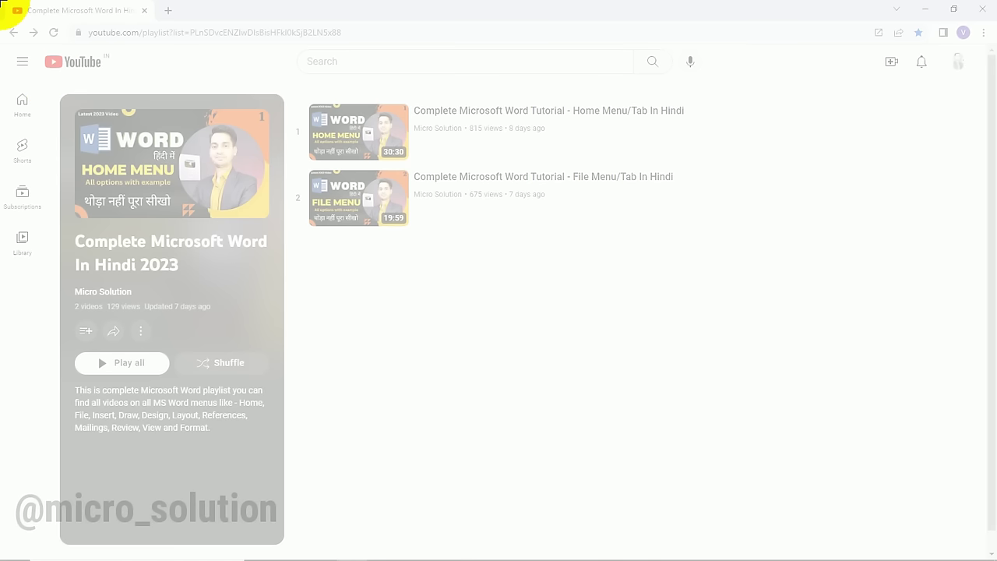
{"action": "mouse_move", "coordinate": [299, 85]}
{"action": "left_mouse_down"}
{"action": "mouse_move", "coordinate": [401, 154]}
{"action": "mouse_move", "coordinate": [719, 244]}
{"action": "left_mouse_up"}
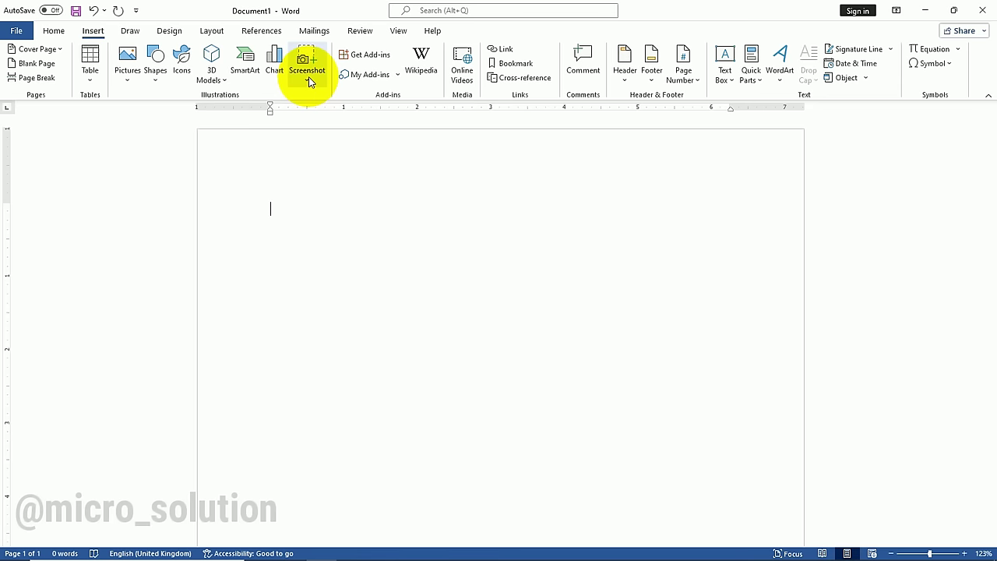
{"action": "left_click", "coordinate": [307, 70]}
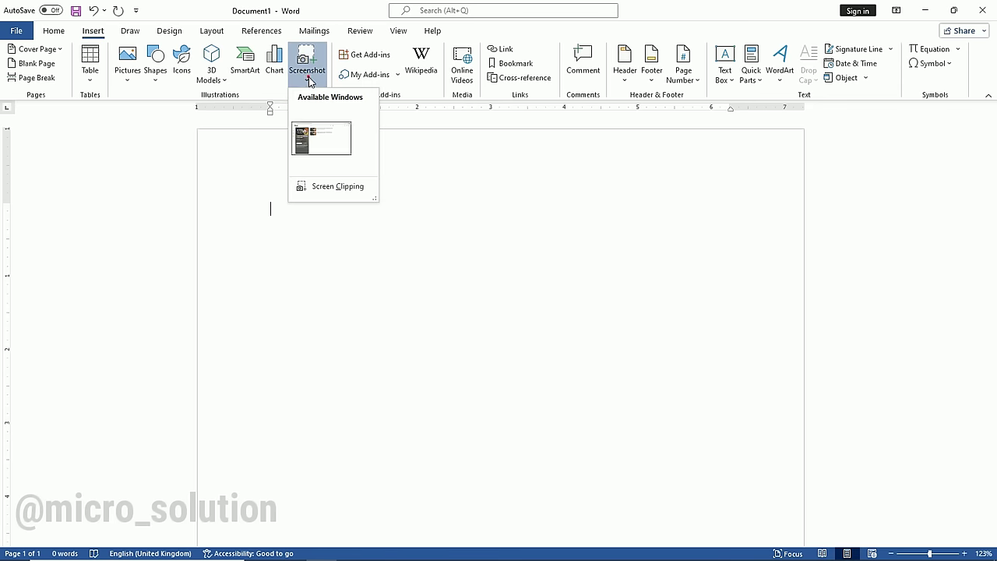
{"action": "left_click", "coordinate": [339, 187]}
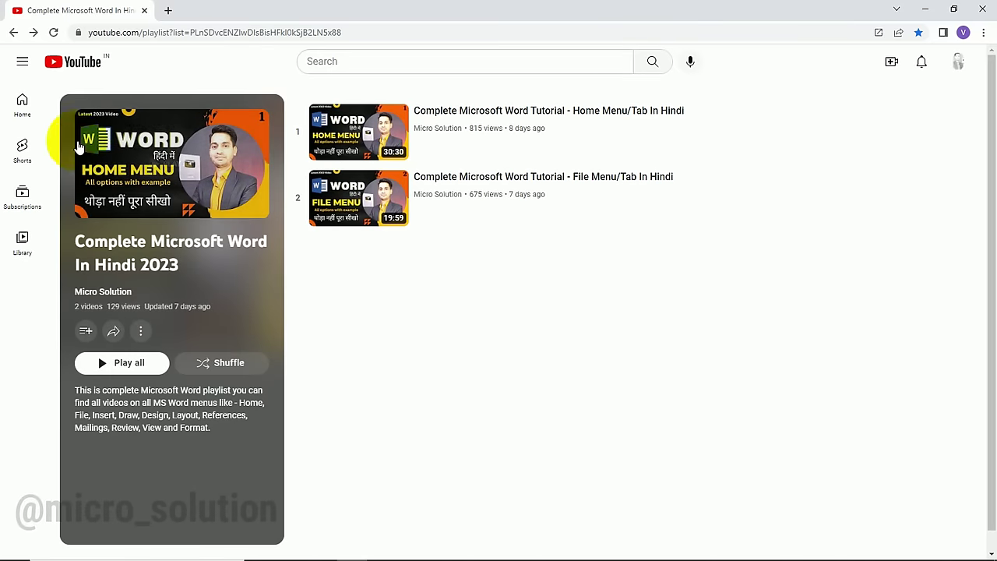
{"action": "left_click_drag", "start_coordinate": [59, 91], "coordinate": [286, 468]}
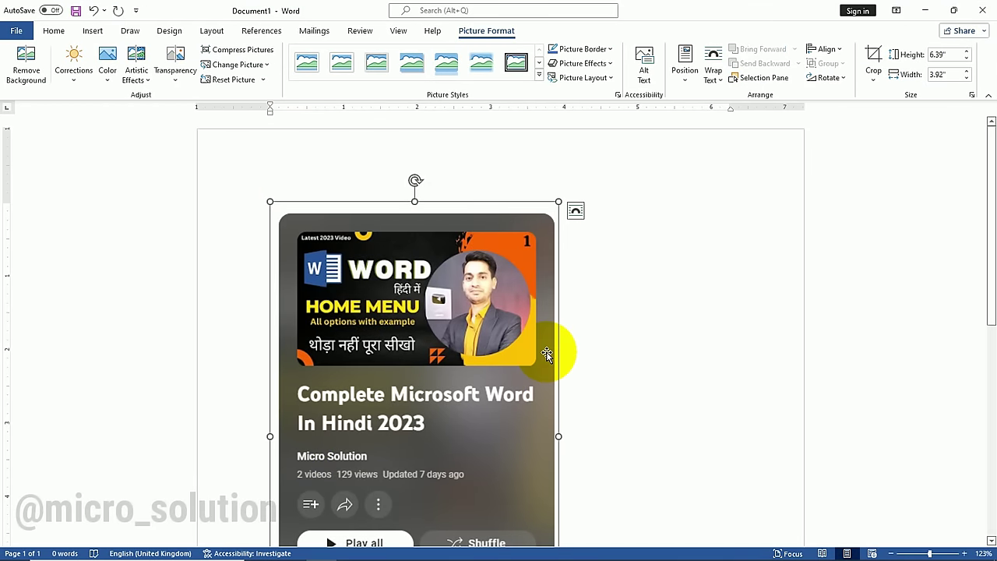
{"action": "key", "text": "Delete"}
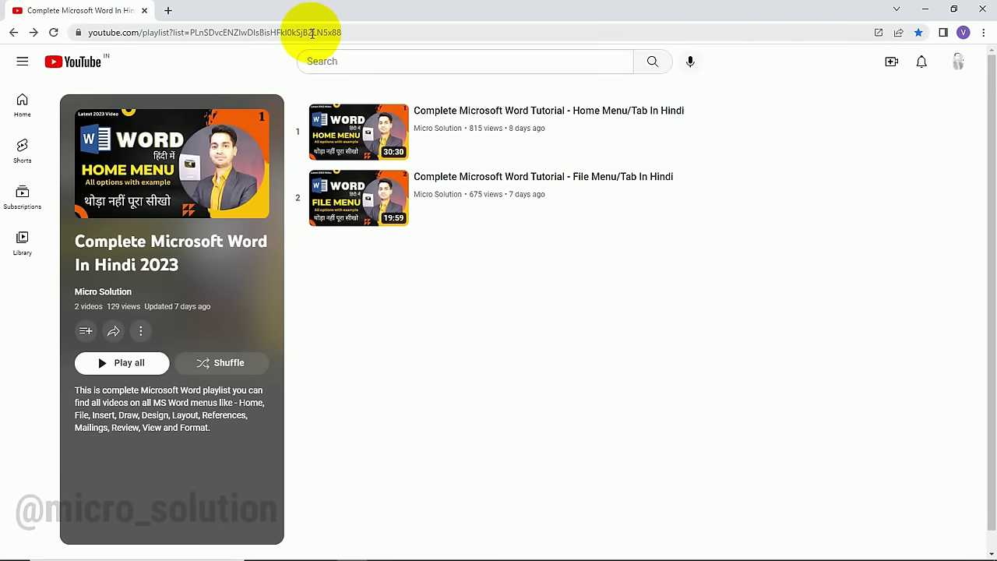
Paste the YouTube playlist address into Insert a video and embed it as an online video
{"action": "left_click", "coordinate": [313, 33]}
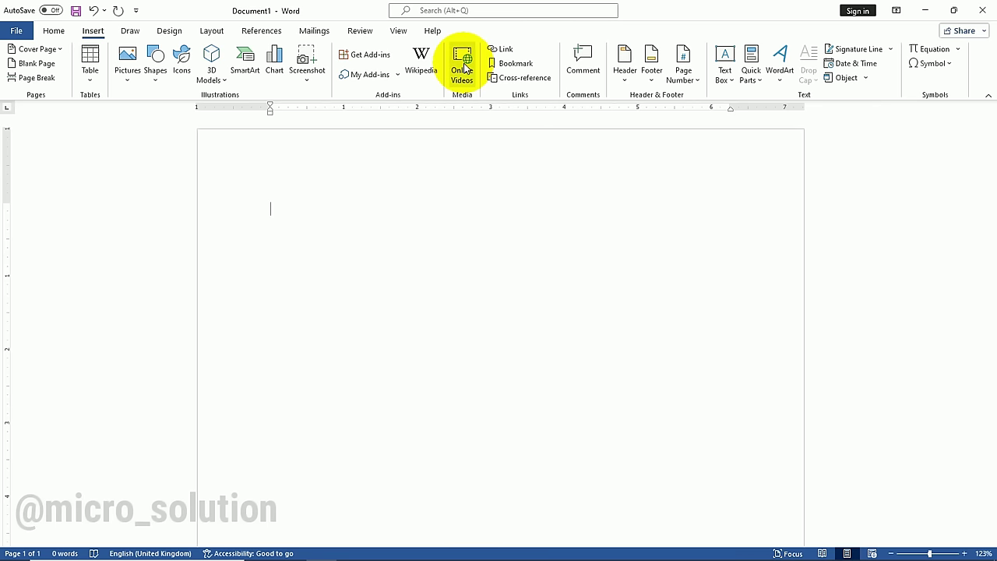
{"action": "left_click", "coordinate": [465, 69]}
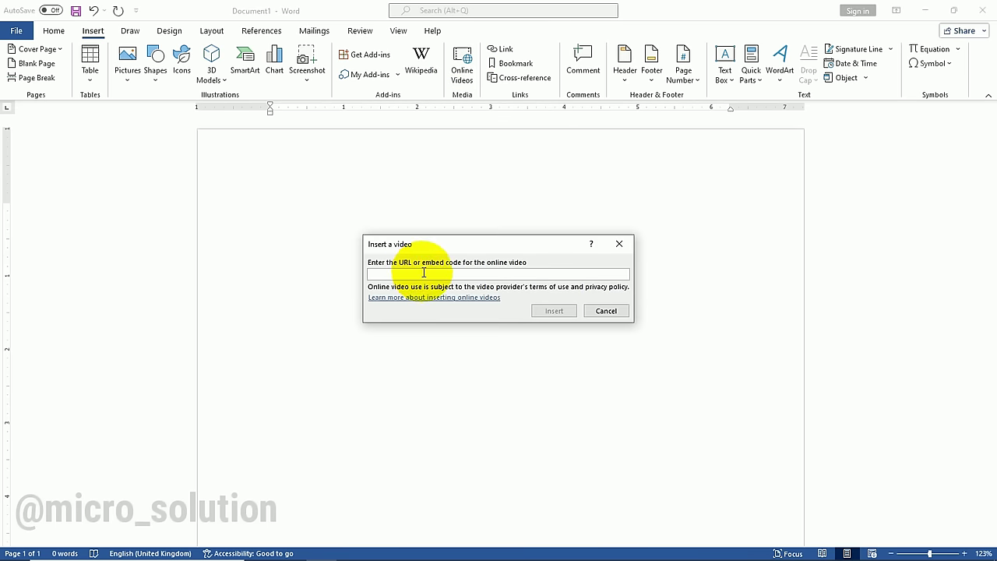
{"action": "right_click", "coordinate": [422, 274]}
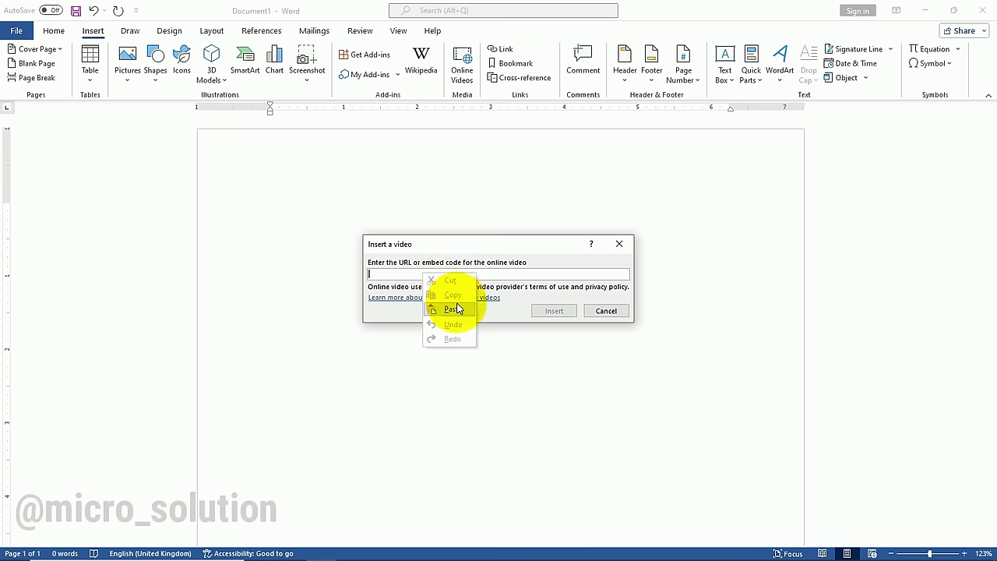
{"action": "key", "text": "Escape"}
{"action": "left_click", "coordinate": [417, 275]}
{"action": "key", "text": "ctrl+v"}
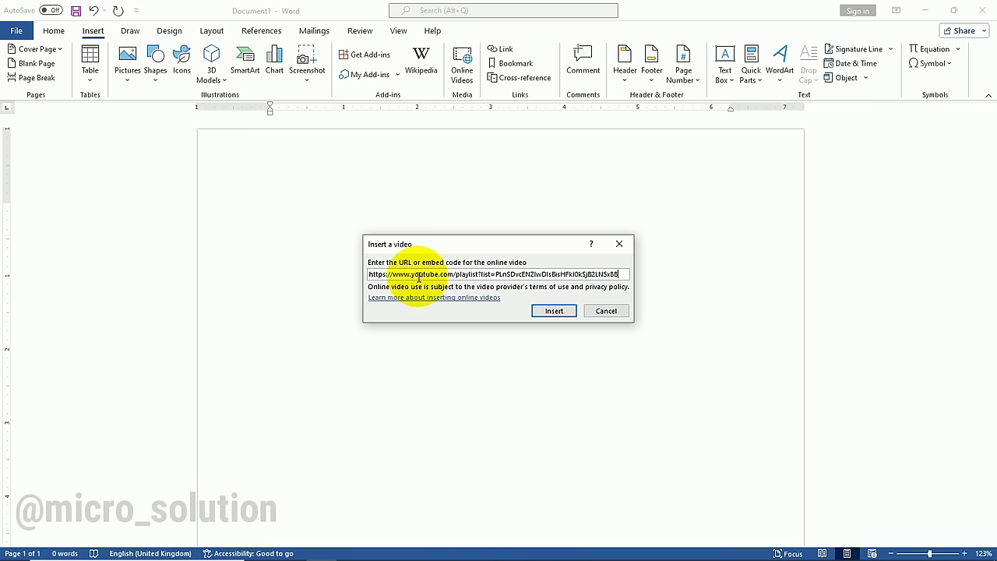
{"action": "left_click", "coordinate": [552, 311]}
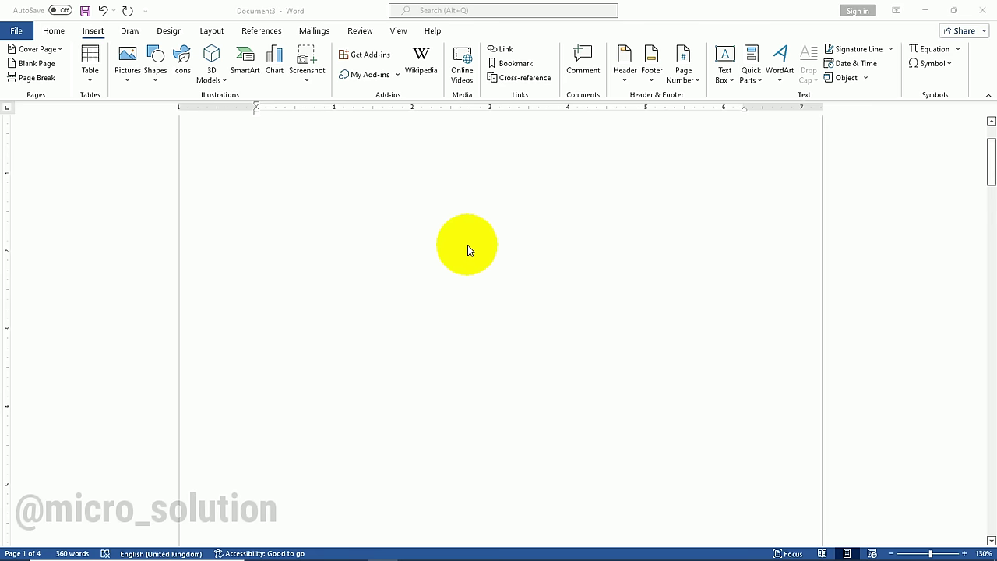
Scroll down to the SQL section and Ctrl+click the XAMPP download hyperlink
{"action": "mouse_move", "coordinate": [991, 195]}
{"action": "left_mouse_down"}
{"action": "mouse_move", "coordinate": [991, 501]}
{"action": "mouse_move", "coordinate": [987, 483]}
{"action": "left_mouse_up"}
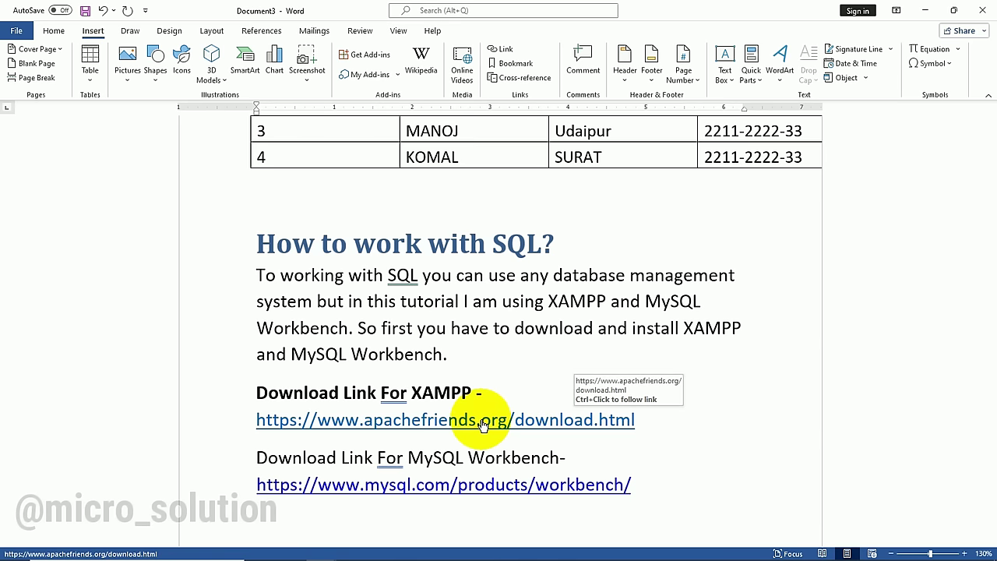
{"action": "left_click", "coordinate": [483, 425], "text": "ctrl"}
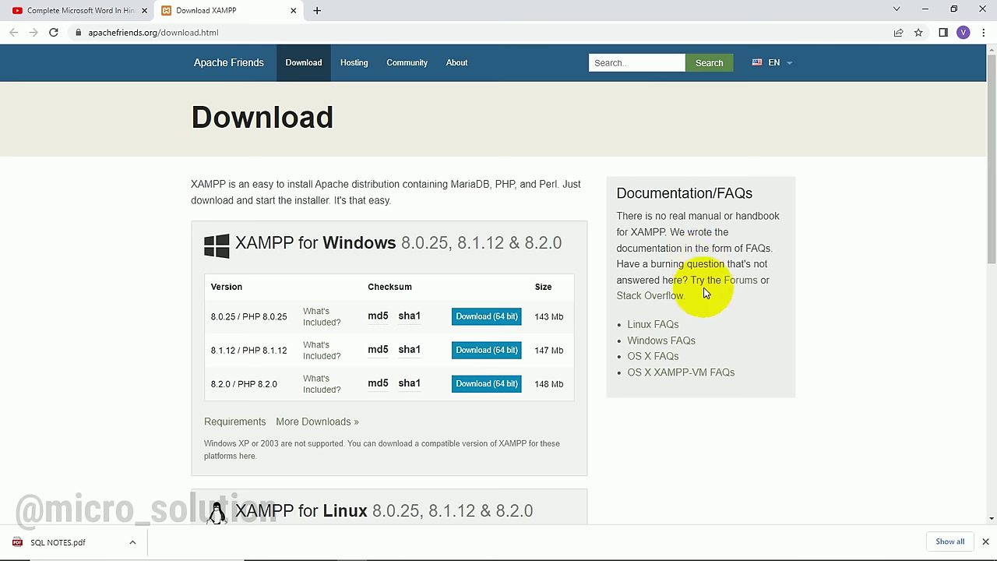
Copy the full XAMPP download page address from Chrome's address bar
{"action": "left_click", "coordinate": [150, 33]}
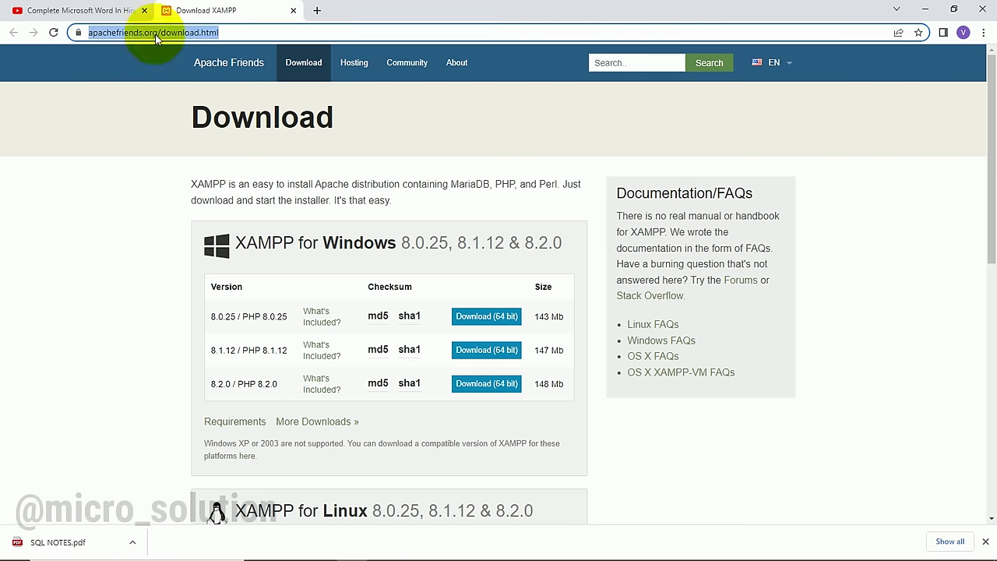
{"action": "left_click", "coordinate": [151, 33]}
{"action": "left_click_drag", "start_coordinate": [274, 33], "coordinate": [88, 44]}
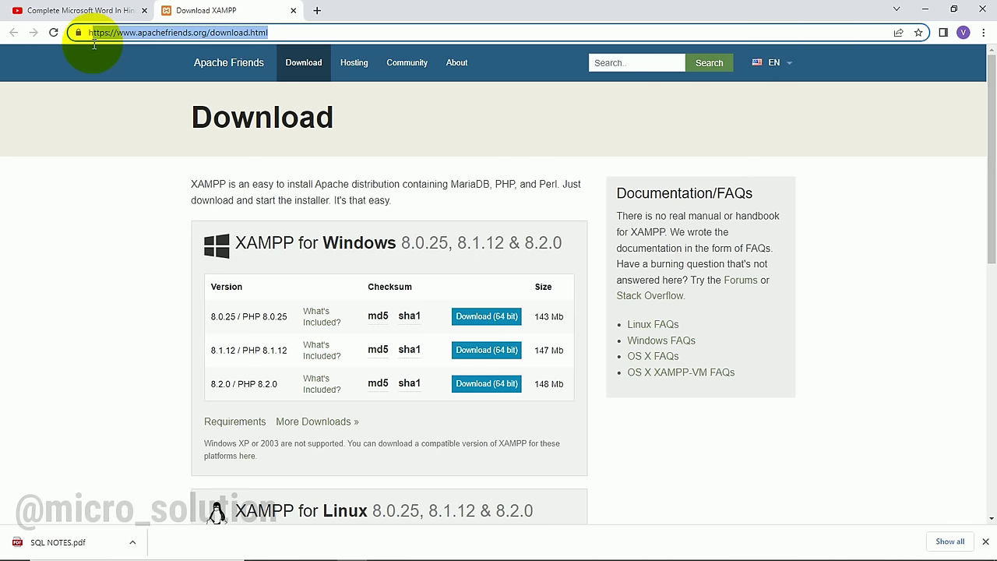
{"action": "right_click", "coordinate": [109, 32]}
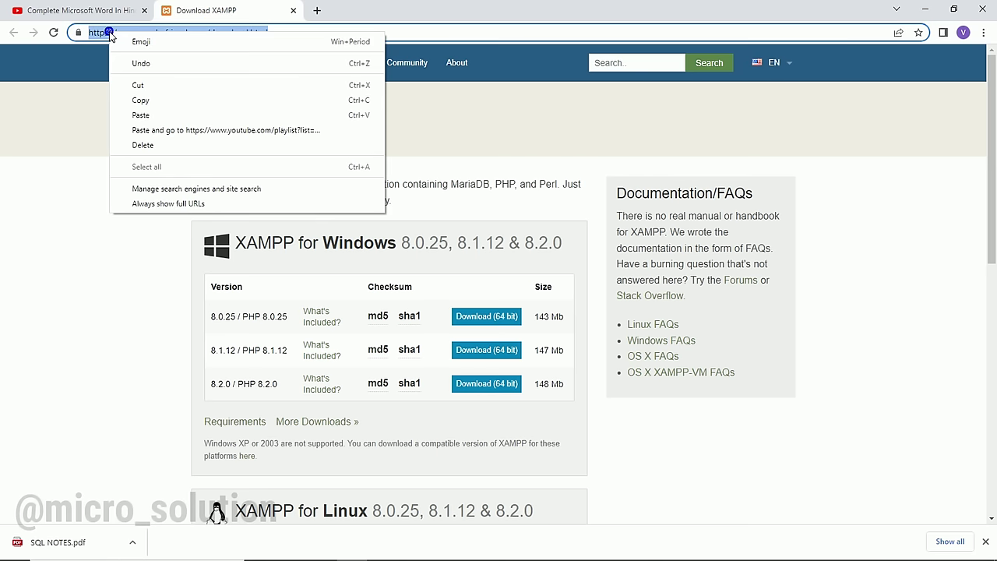
{"action": "left_click", "coordinate": [149, 99]}
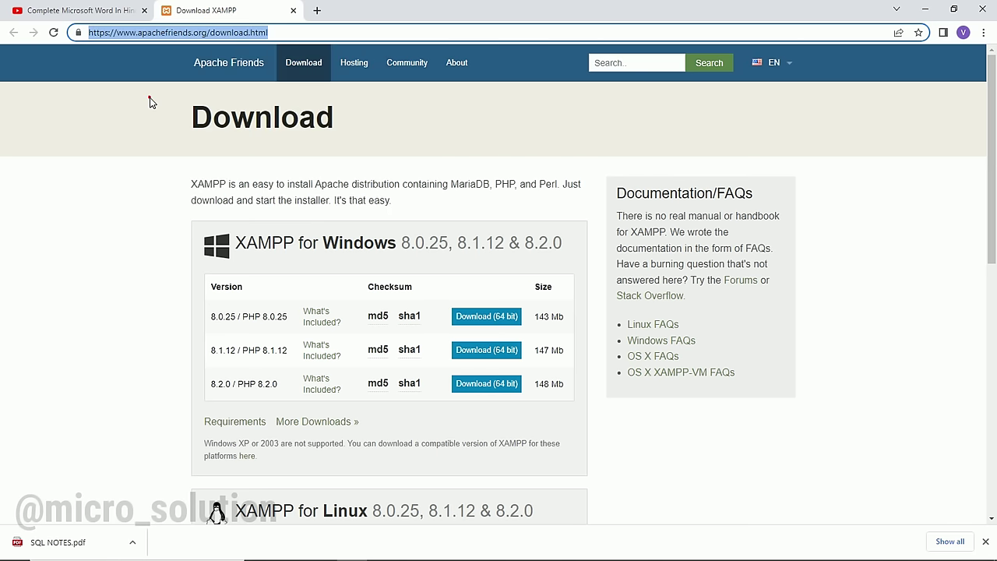
Close the Download XAMPP tab and return to Word, placing the cursor after the XAMPP link
{"action": "left_click", "coordinate": [293, 10]}
{"action": "left_click", "coordinate": [926, 8]}
{"action": "left_click", "coordinate": [644, 438]}
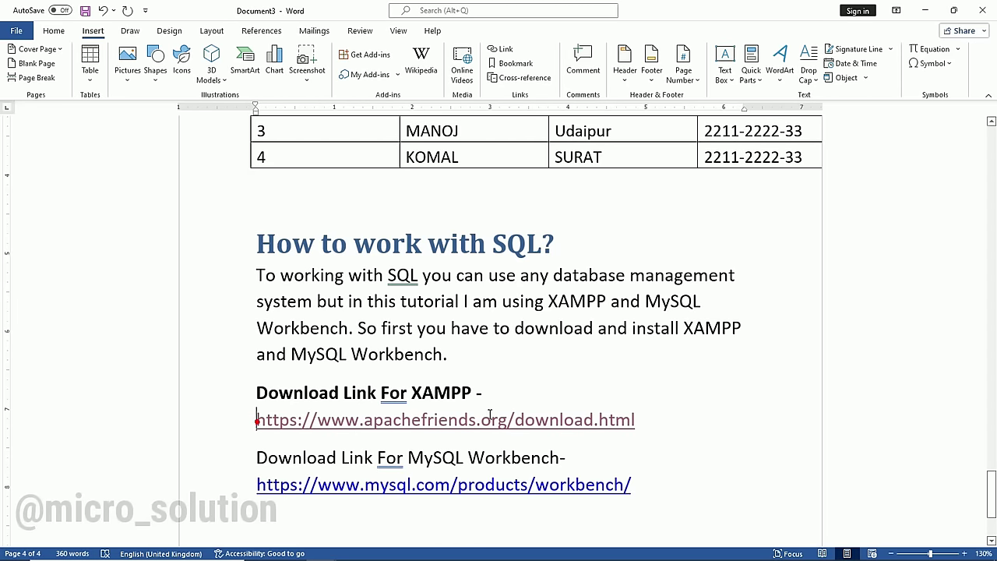
Select and delete the old XAMPP URL line
{"action": "left_click_drag", "start_coordinate": [257, 420], "coordinate": [612, 417]}
{"action": "key", "text": "Delete"}
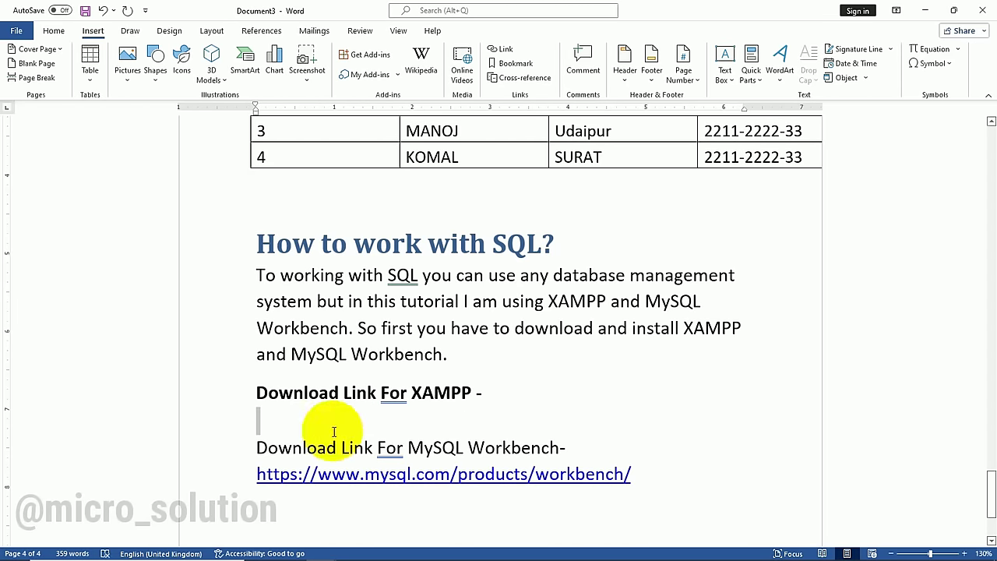
{"action": "left_click", "coordinate": [267, 413]}
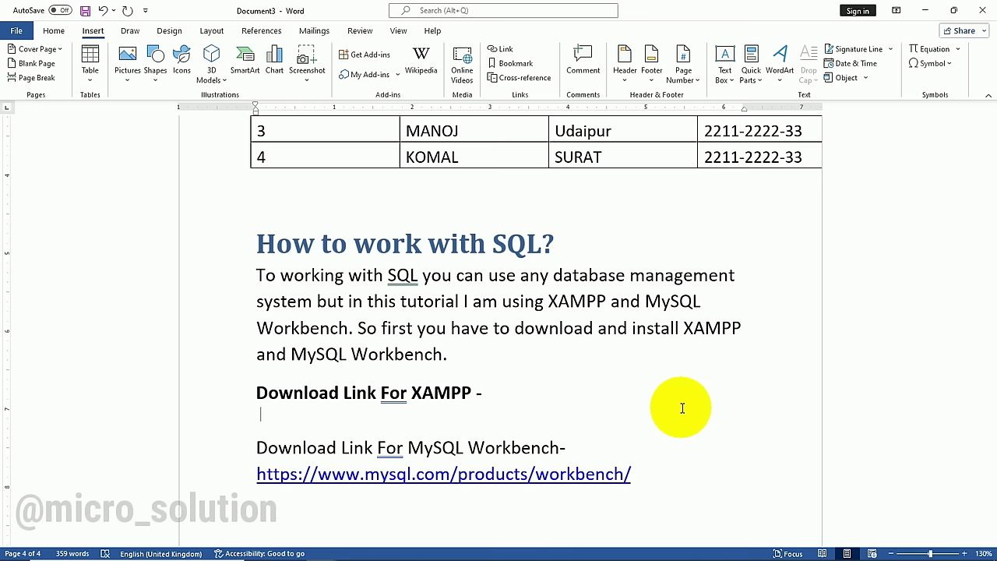
{"action": "left_click", "coordinate": [504, 52]}
{"action": "left_click", "coordinate": [457, 340]}
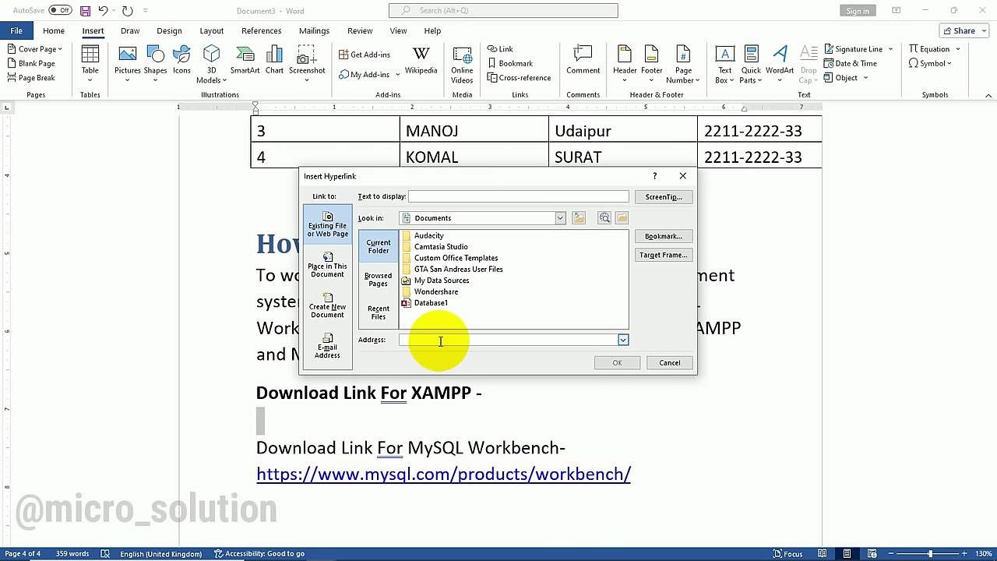
{"action": "right_click", "coordinate": [439, 340]}
{"action": "left_click", "coordinate": [439, 340]}
{"action": "key", "text": "ctrl+v"}
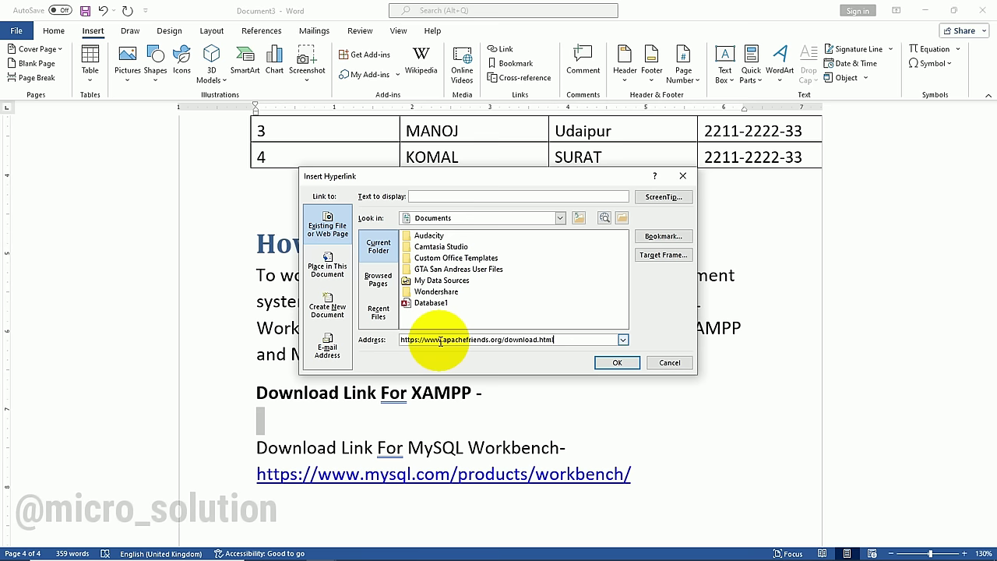
{"action": "left_click", "coordinate": [614, 363]}
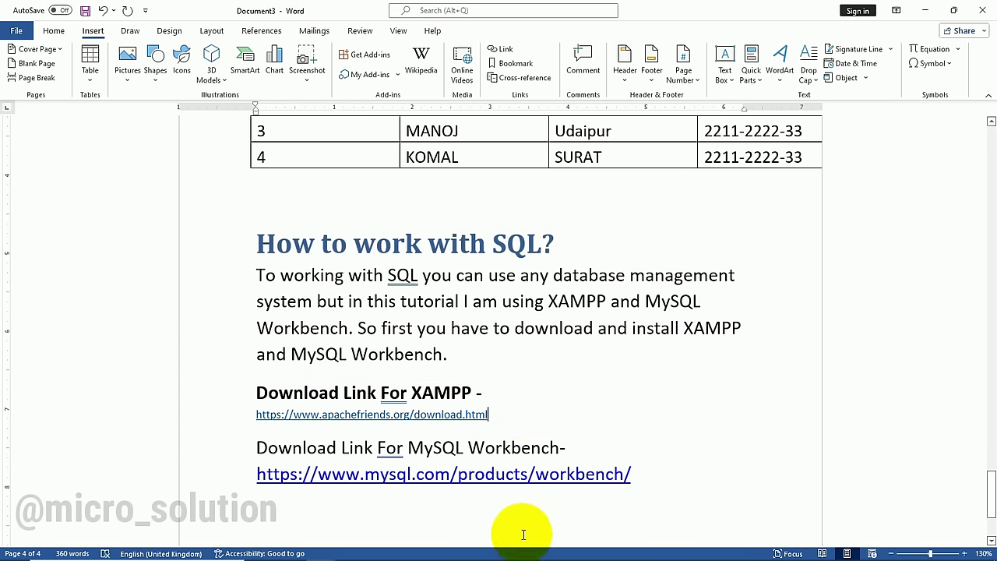
Select the new XAMPP link text and change its font size to 18
{"action": "key", "text": "shift+Left"}
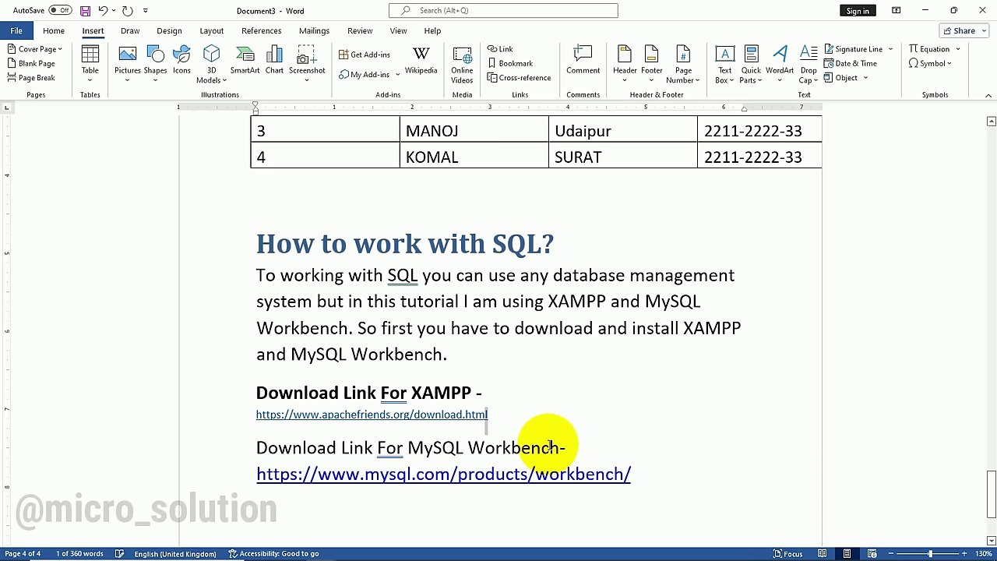
{"action": "key", "text": "shift+Left"}
{"action": "key", "text": "shift+Left"}
{"action": "key", "text": "shift+Left"}
{"action": "key", "text": "shift+Left"}
{"action": "key", "text": "shift+Left"}
{"action": "key", "text": "shift+Left"}
{"action": "key", "text": "shift+Left"}
{"action": "key", "text": "shift+Left"}
{"action": "key", "text": "shift+Left"}
{"action": "key", "text": "shift+Left"}
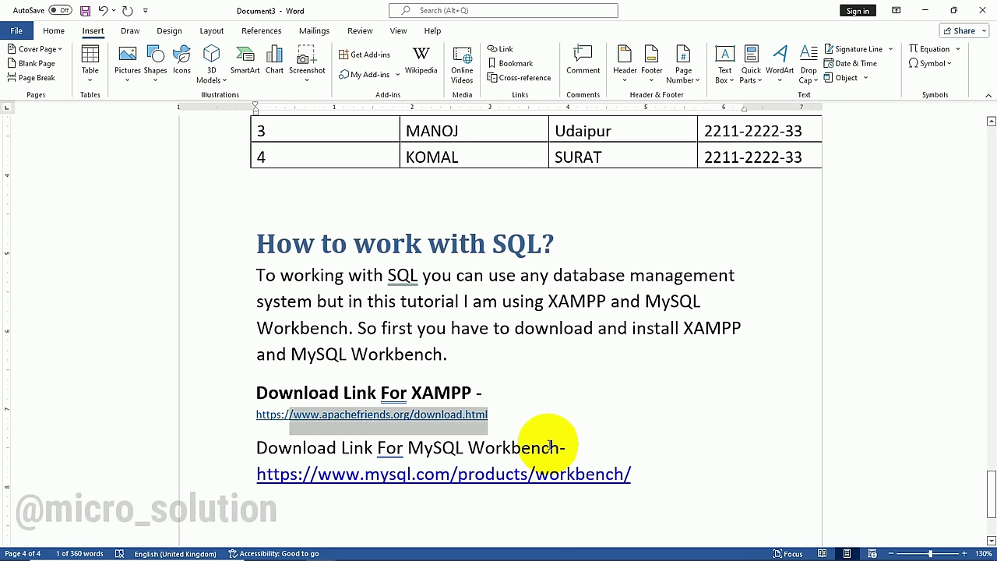
{"action": "key", "text": "shift+Left"}
{"action": "key", "text": "shift+Left"}
{"action": "key", "text": "shift+Left"}
{"action": "key", "text": "shift+Left"}
{"action": "key", "text": "shift+Left"}
{"action": "key", "text": "shift+Left"}
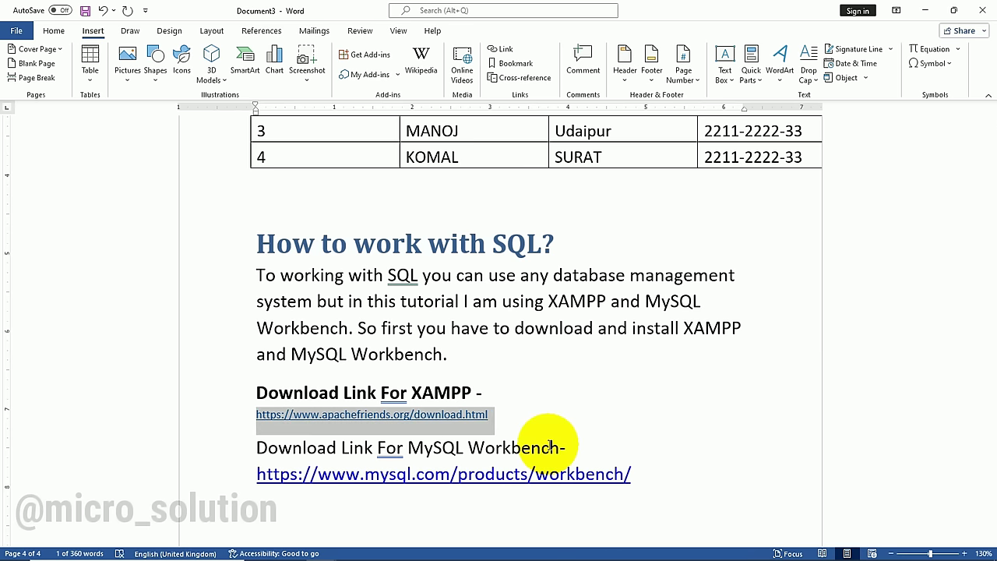
{"action": "left_click", "coordinate": [53, 30]}
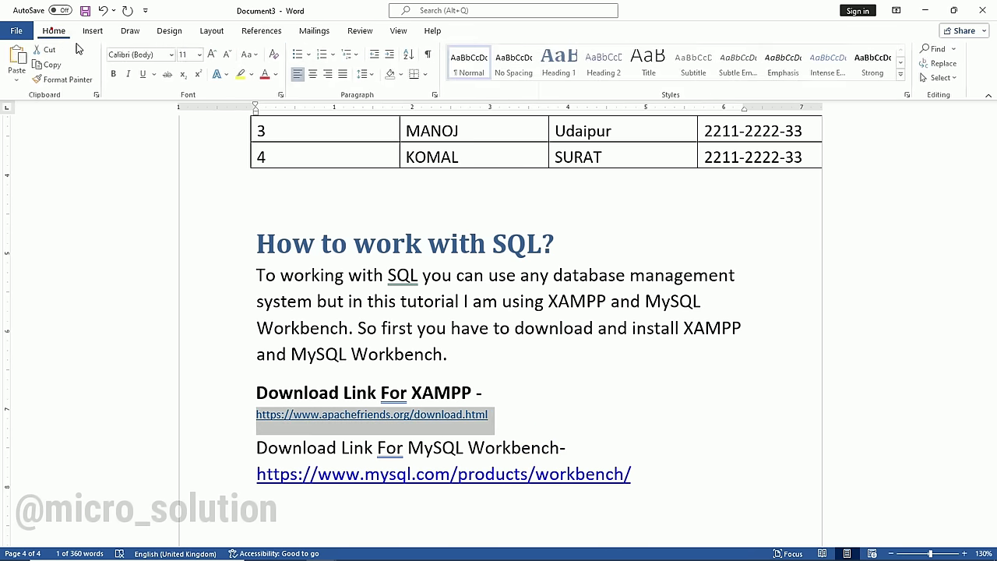
{"action": "left_click", "coordinate": [212, 53]}
{"action": "left_click", "coordinate": [212, 54]}
{"action": "left_click", "coordinate": [213, 53]}
{"action": "left_click", "coordinate": [213, 54]}
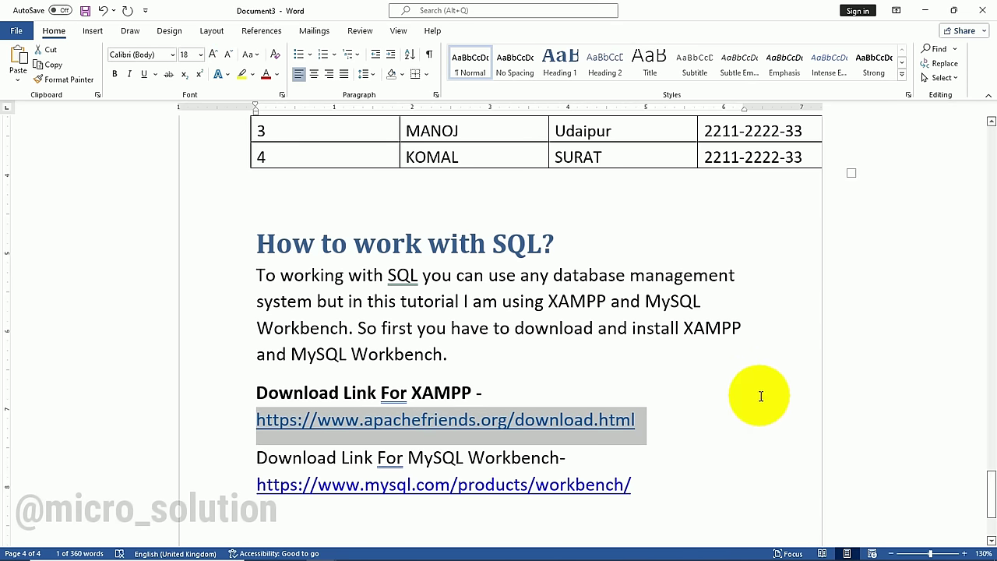
{"action": "left_click", "coordinate": [715, 427]}
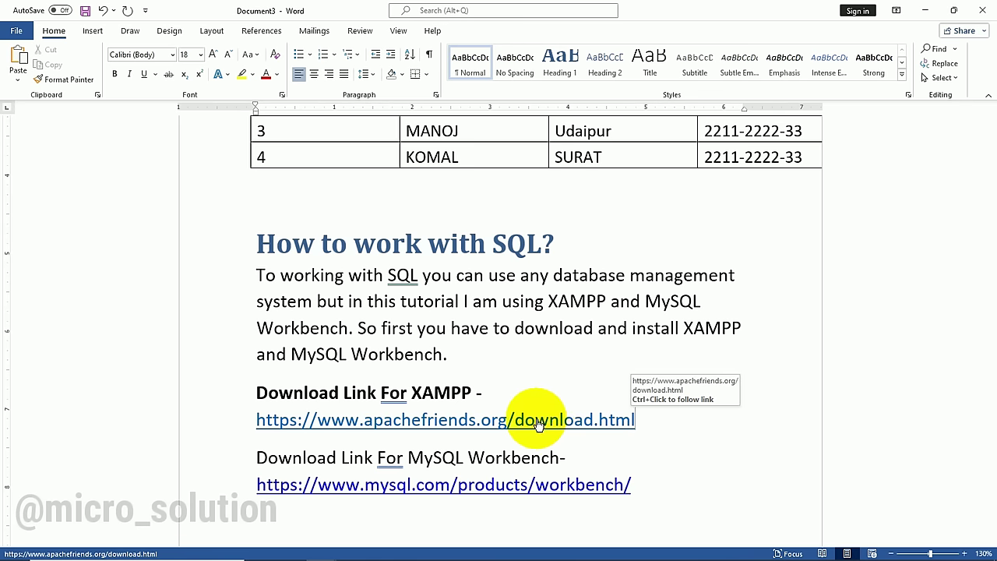
Test the XAMPP link's download page, close that tab, and copy the YouTube playlist address
{"action": "left_click", "coordinate": [537, 421], "text": "ctrl"}
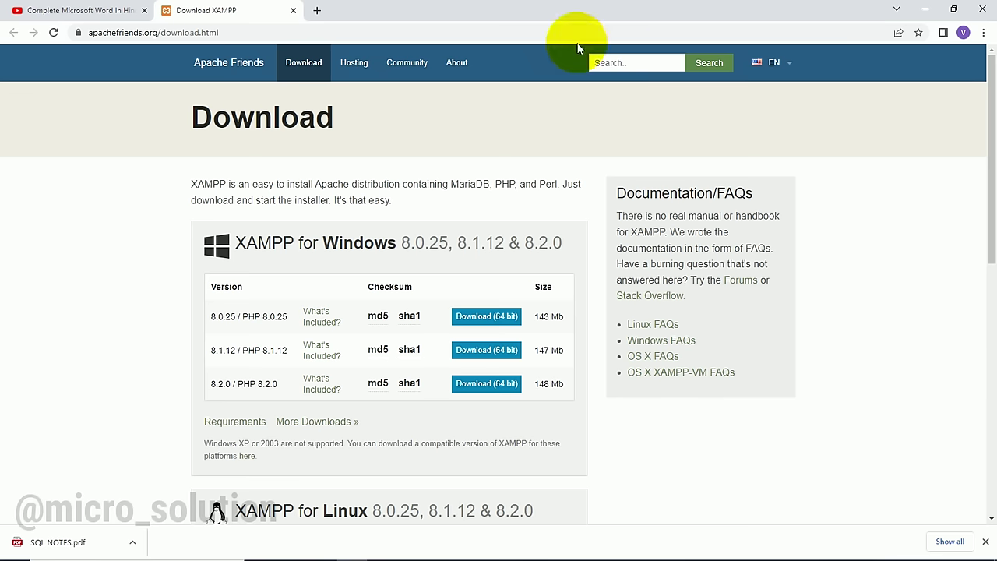
{"action": "left_click", "coordinate": [293, 10]}
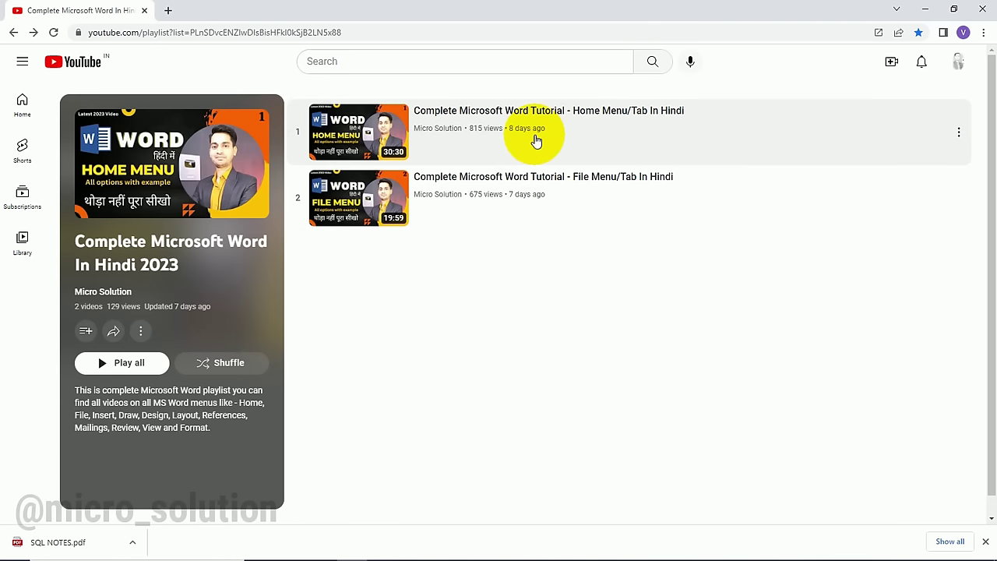
{"action": "left_click", "coordinate": [323, 32]}
{"action": "right_click", "coordinate": [334, 32]}
Insert the copied YouTube playlist address as a hyperlink at the top of page 1
{"action": "left_click", "coordinate": [362, 102]}
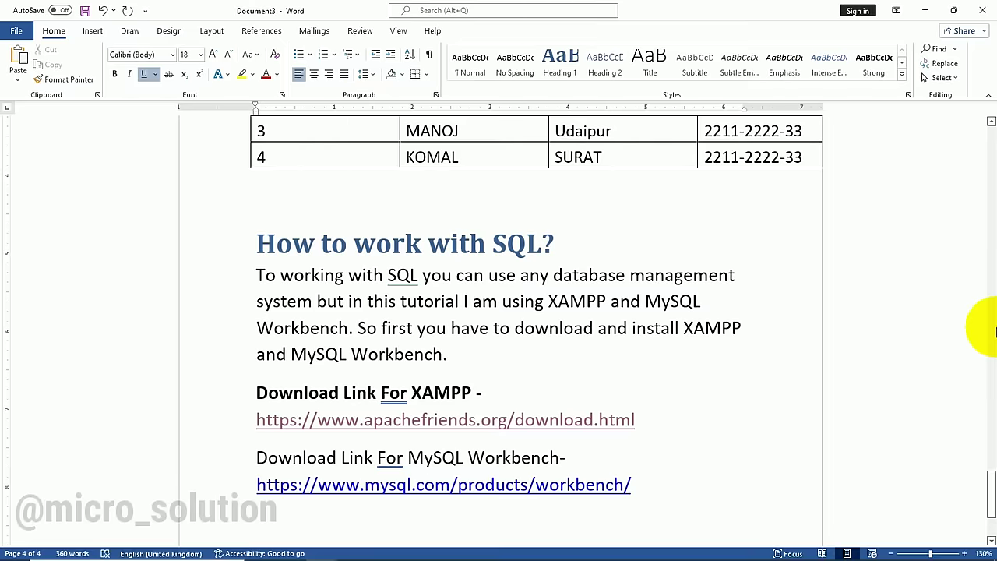
{"action": "left_click_drag", "start_coordinate": [991, 479], "coordinate": [994, 78]}
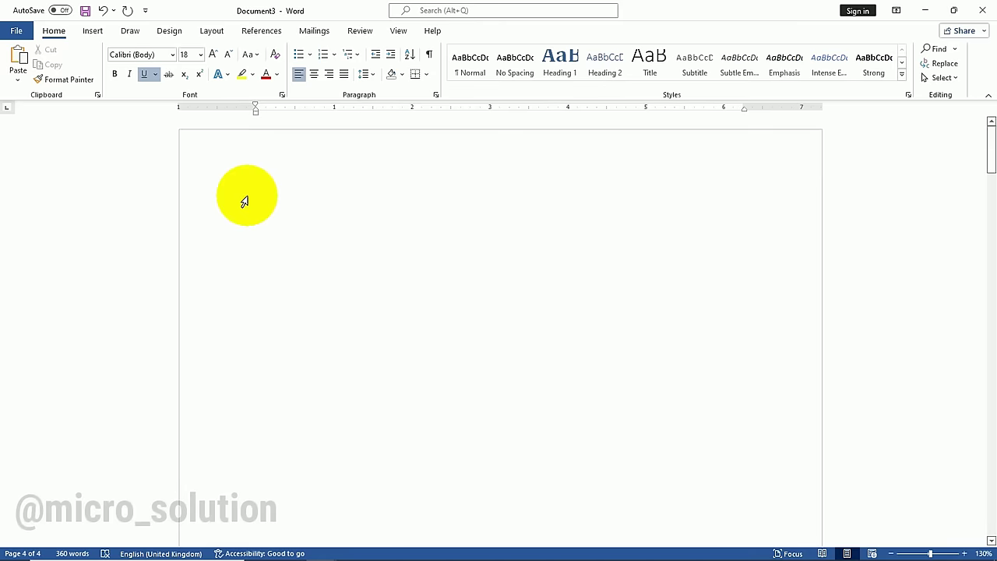
{"action": "left_click", "coordinate": [269, 210]}
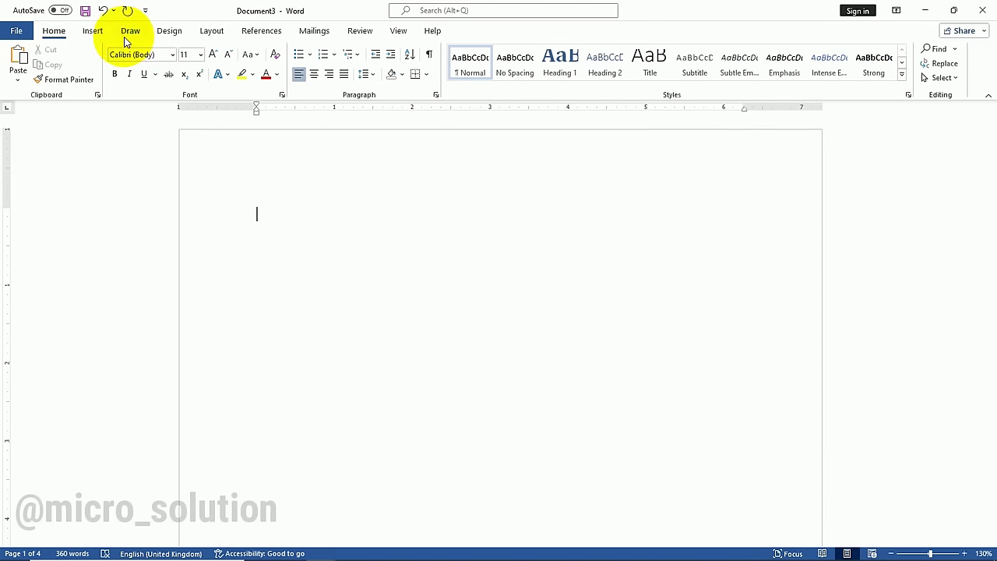
{"action": "left_click", "coordinate": [92, 31]}
{"action": "left_click", "coordinate": [504, 50]}
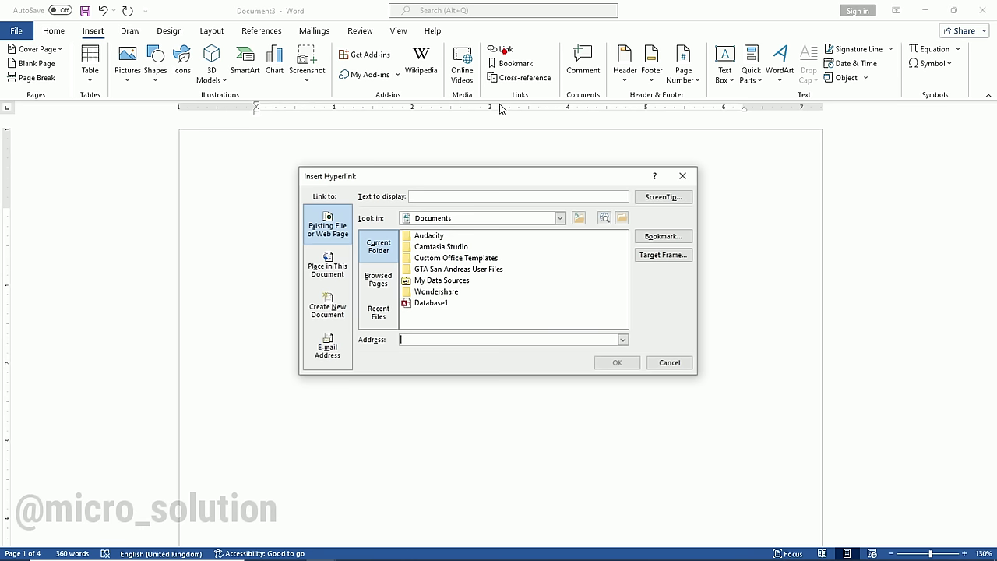
{"action": "left_click", "coordinate": [443, 339]}
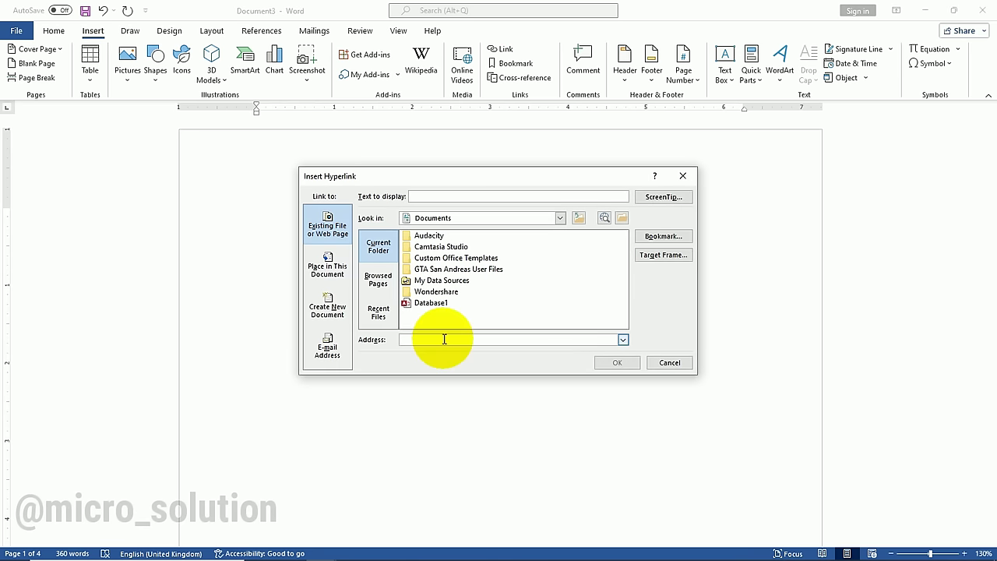
{"action": "key", "text": "ctrl+v"}
{"action": "left_click", "coordinate": [614, 363]}
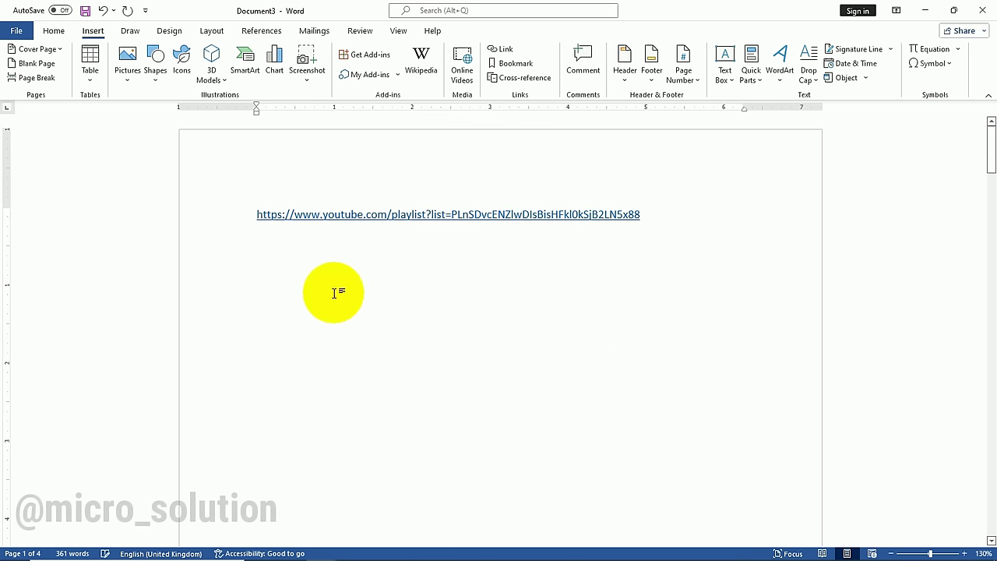
Add the line 'Please click on this link' above the playlist hyperlink
{"action": "left_click", "coordinate": [260, 240]}
{"action": "key", "text": "Home"}
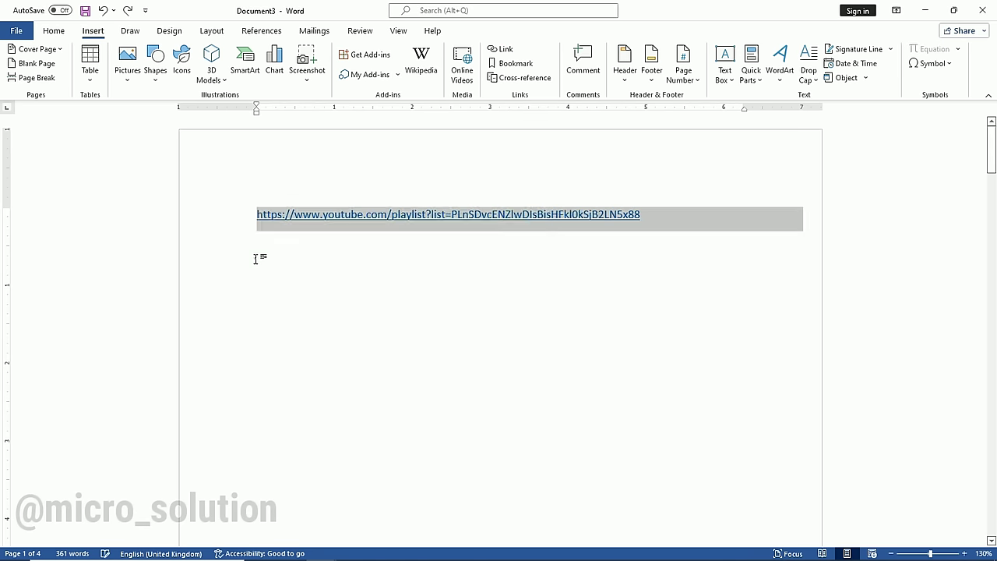
{"action": "key", "text": "Return"}
{"action": "key", "text": "Up"}
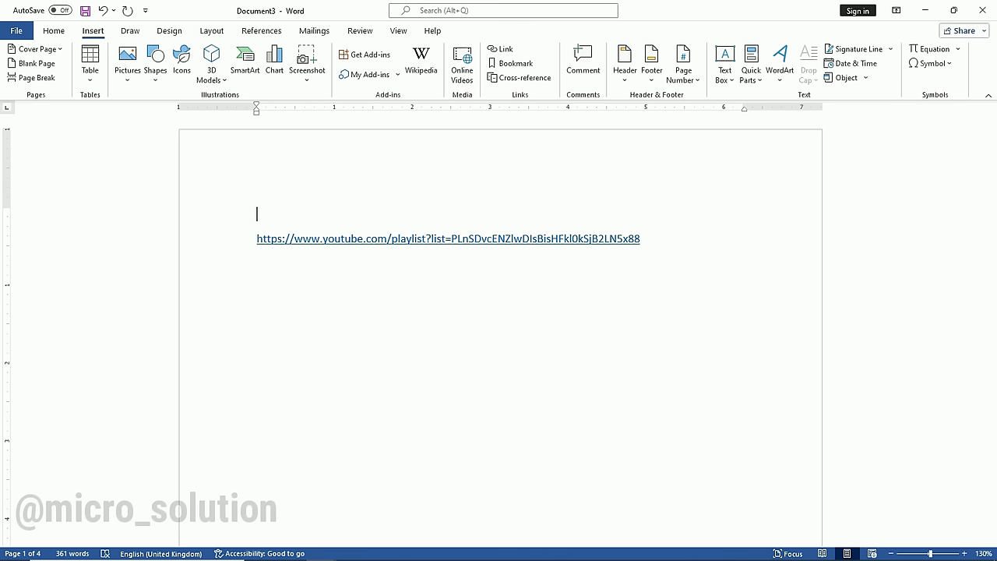
{"action": "type", "text": "Please click on this "}
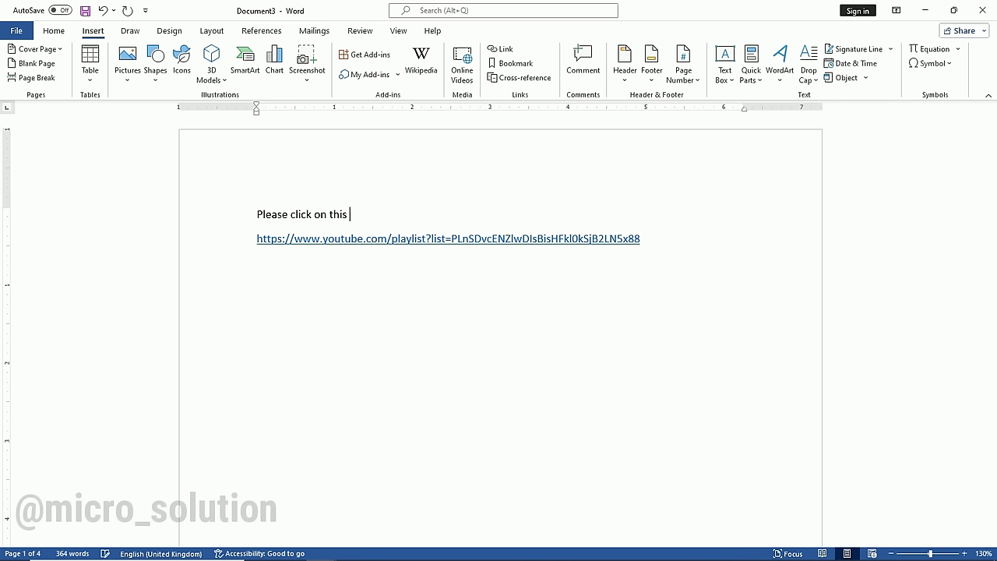
{"action": "type", "text": "link"}
Follow the playlist hyperlink to check it opens in Chrome, then switch back to Word
{"action": "left_click", "coordinate": [474, 246], "text": "ctrl"}
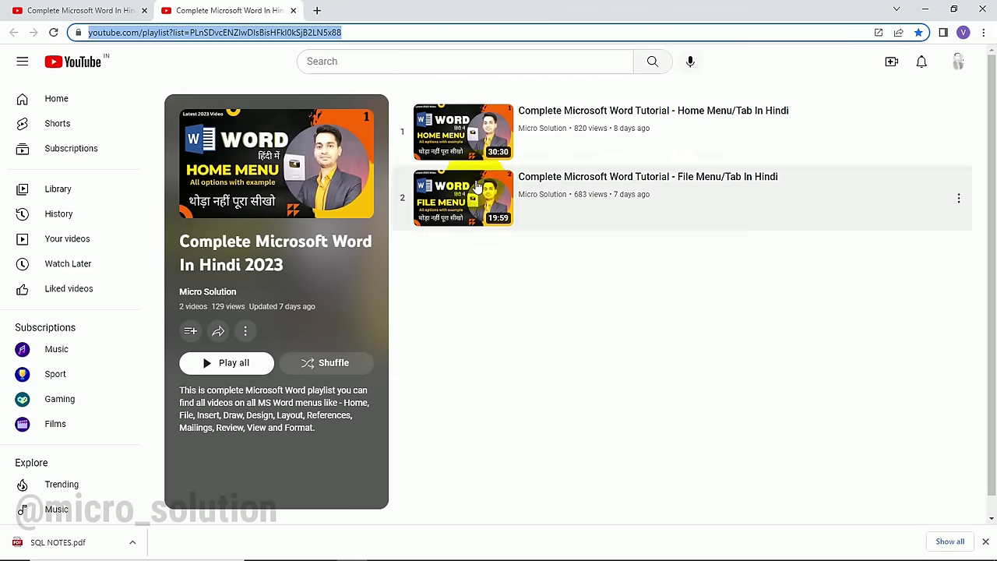
{"action": "key", "text": "alt+Tab"}
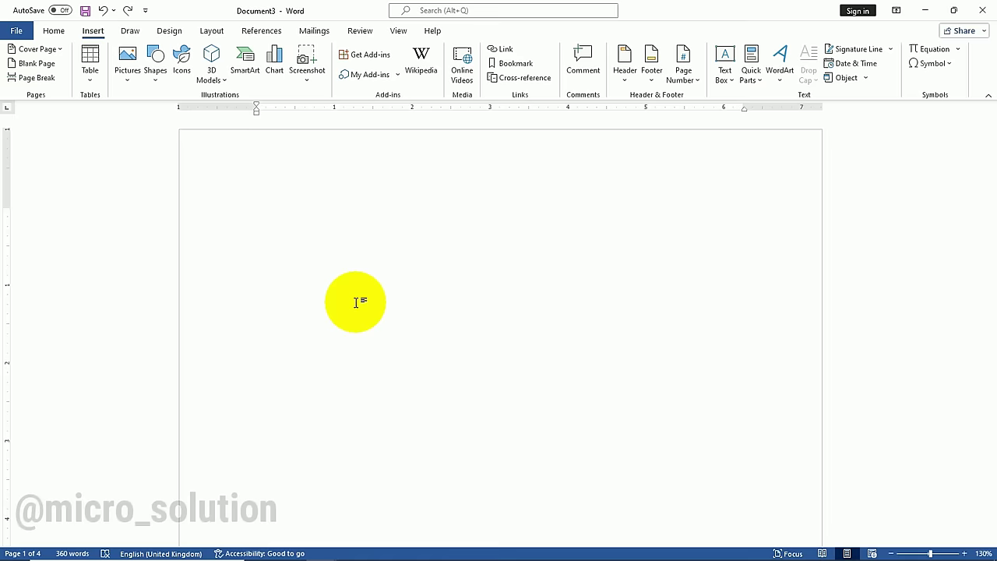
Scroll down to page 3 and place the caret on the 'What is table?' heading
{"action": "scroll", "coordinate": [356, 302], "scroll_direction": "down", "scroll_amount": 3}
{"action": "scroll", "coordinate": [366, 316], "scroll_direction": "down", "scroll_amount": 4}
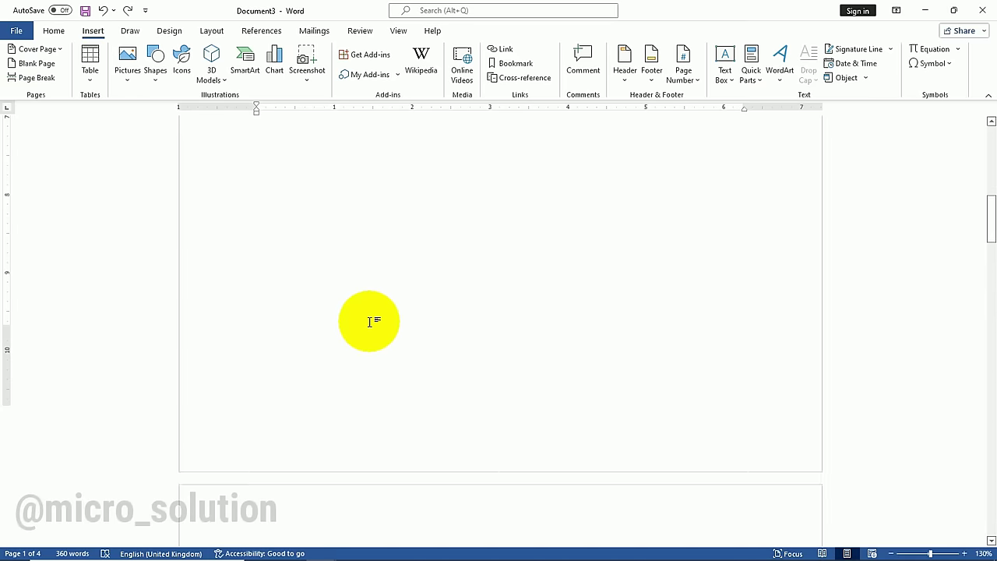
{"action": "scroll", "coordinate": [752, 300], "scroll_direction": "down", "scroll_amount": 3}
{"action": "left_click_drag", "start_coordinate": [989, 244], "coordinate": [990, 369]}
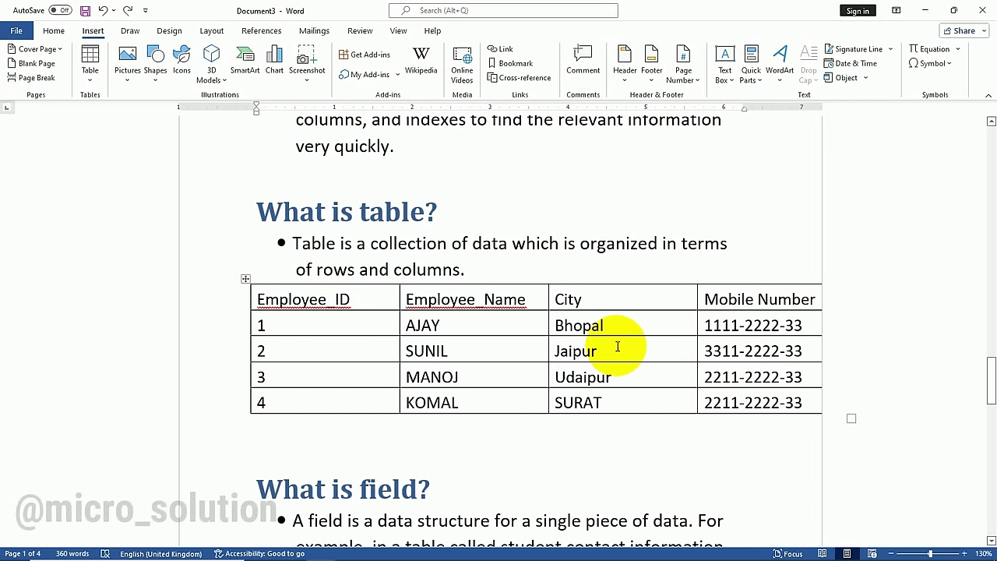
{"action": "left_click", "coordinate": [447, 219]}
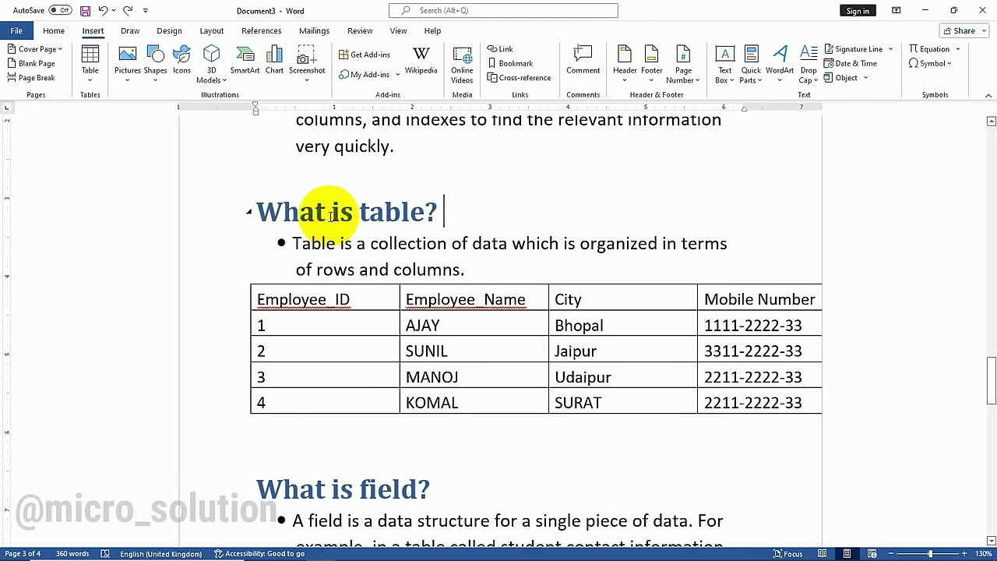
{"action": "left_click", "coordinate": [257, 212]}
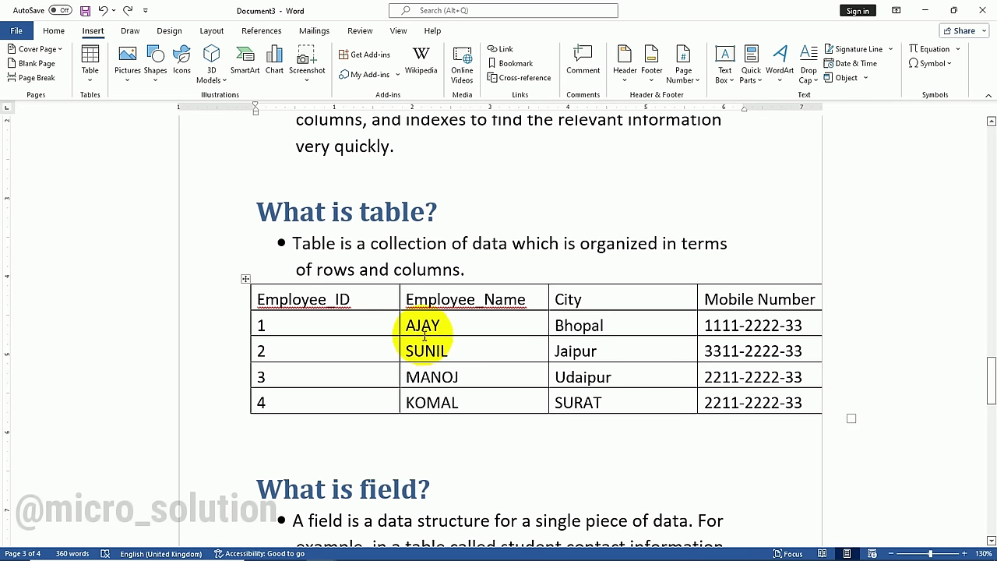
Put the caret before the W of 'What is table?' and start selecting the heading
{"action": "scroll", "coordinate": [423, 329], "scroll_direction": "down", "scroll_amount": 3}
{"action": "scroll", "coordinate": [403, 434], "scroll_direction": "up", "scroll_amount": 3}
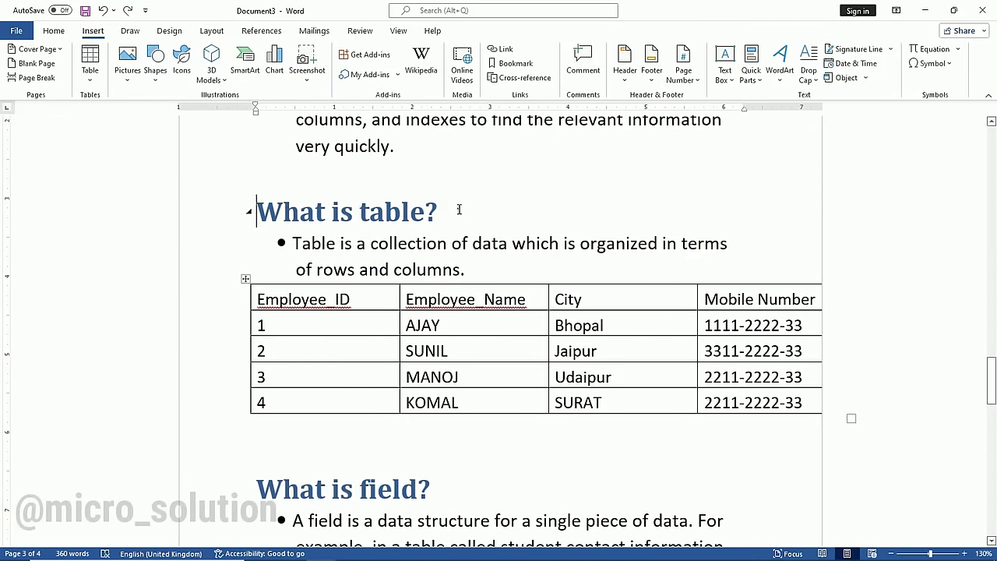
{"action": "left_click", "coordinate": [460, 209]}
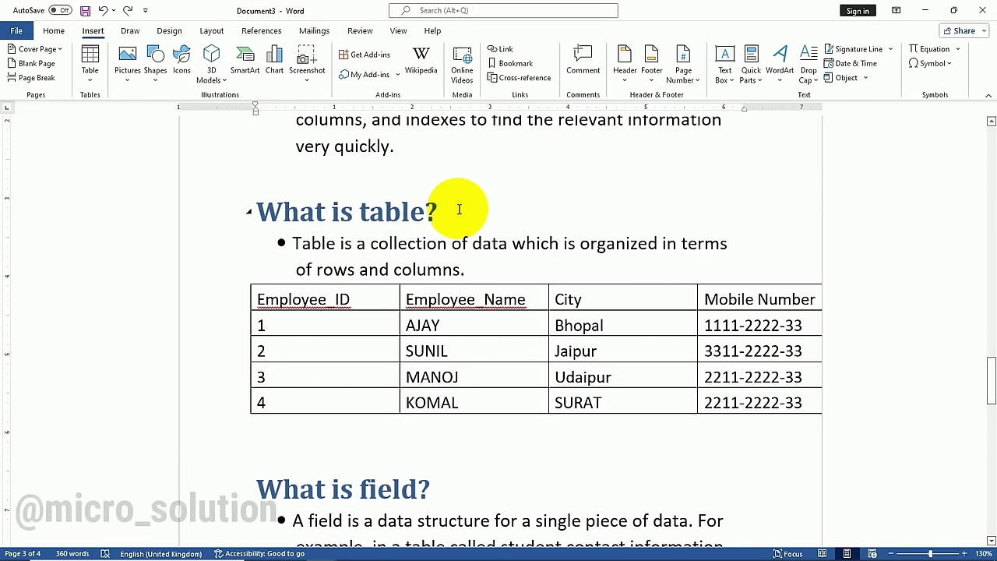
{"action": "scroll", "coordinate": [460, 209], "scroll_direction": "up", "scroll_amount": 3}
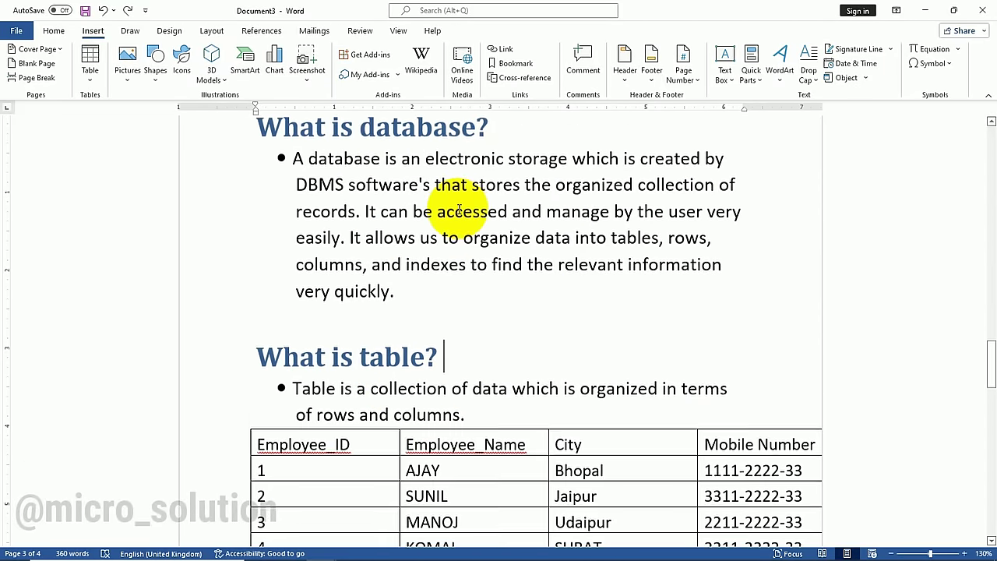
{"action": "scroll", "coordinate": [456, 201], "scroll_direction": "up", "scroll_amount": 2}
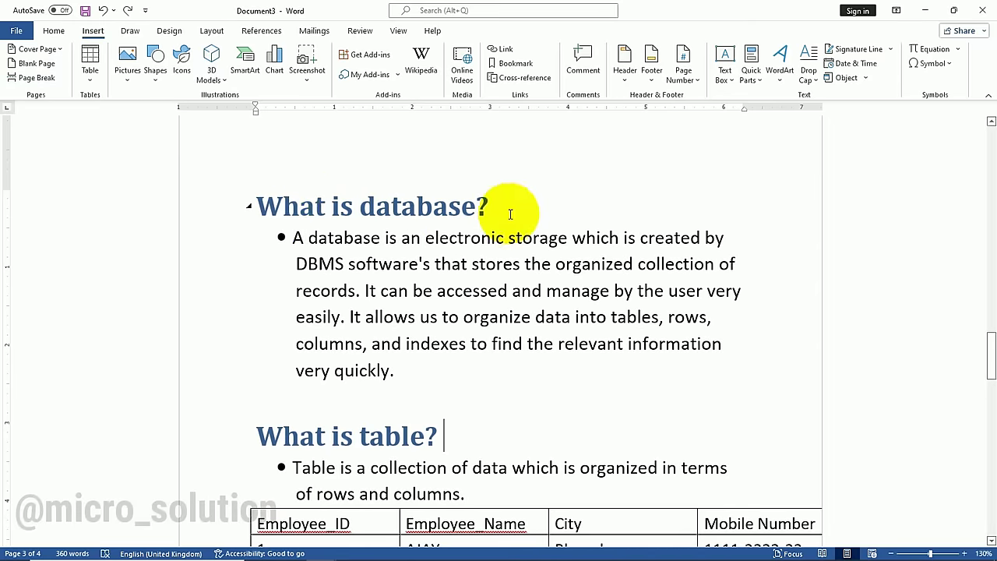
{"action": "scroll", "coordinate": [509, 218], "scroll_direction": "down", "scroll_amount": 3}
{"action": "left_click", "coordinate": [267, 289]}
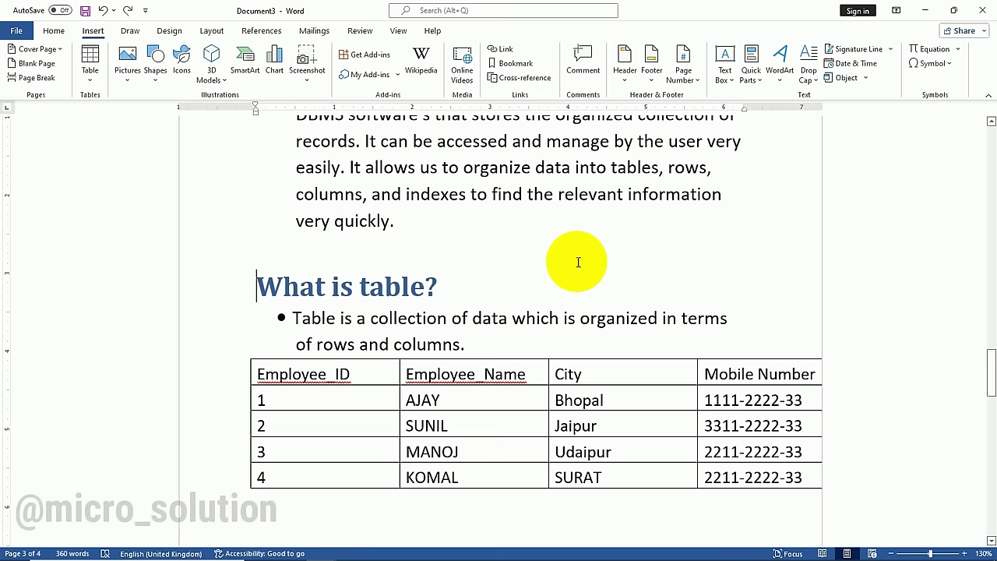
{"action": "scroll", "coordinate": [546, 262], "scroll_direction": "down", "scroll_amount": 2}
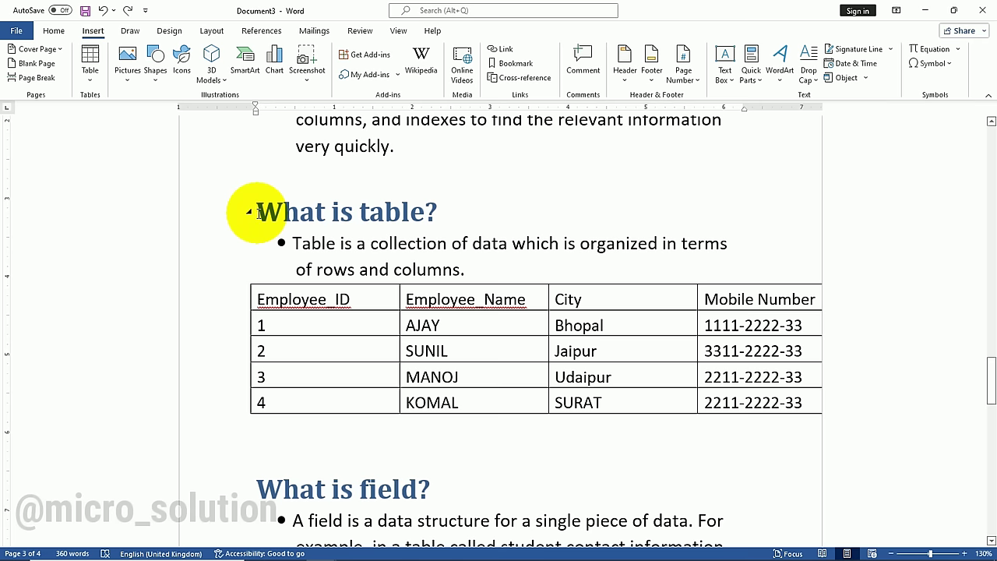
{"action": "key", "text": "shift+Right"}
{"action": "key", "text": "shift+Right"}
{"action": "key", "text": "shift+Right"}
{"action": "key", "text": "shift+Right"}
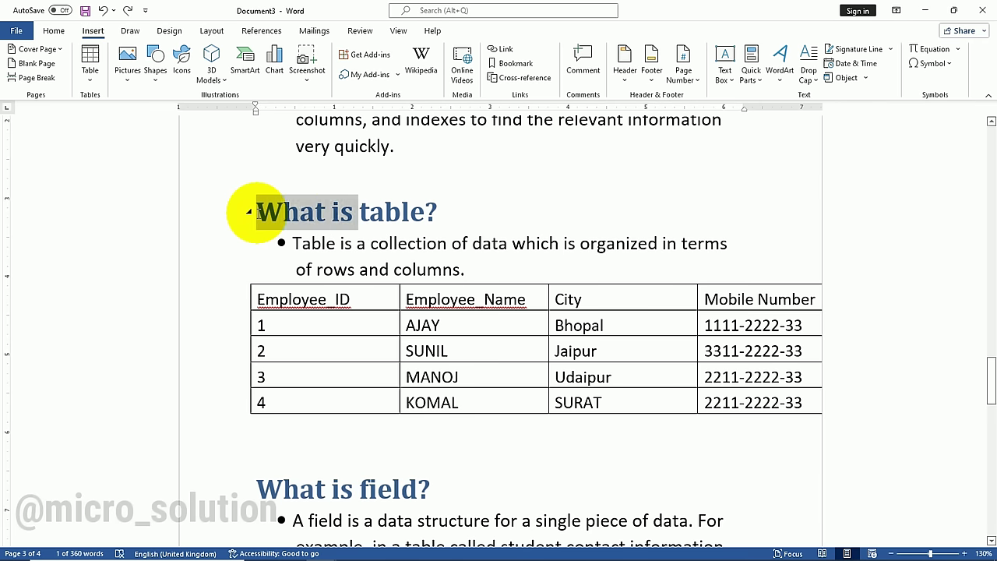
{"action": "key", "text": "shift+Right"}
{"action": "key", "text": "shift+Right"}
{"action": "key", "text": "shift+Right"}
{"action": "key", "text": "shift+Right"}
{"action": "key", "text": "shift+Right"}
{"action": "key", "text": "shift+Right"}
Add a bookmark named What_is_table to the selected 'What is table?' heading
{"action": "key", "text": "shift+Left"}
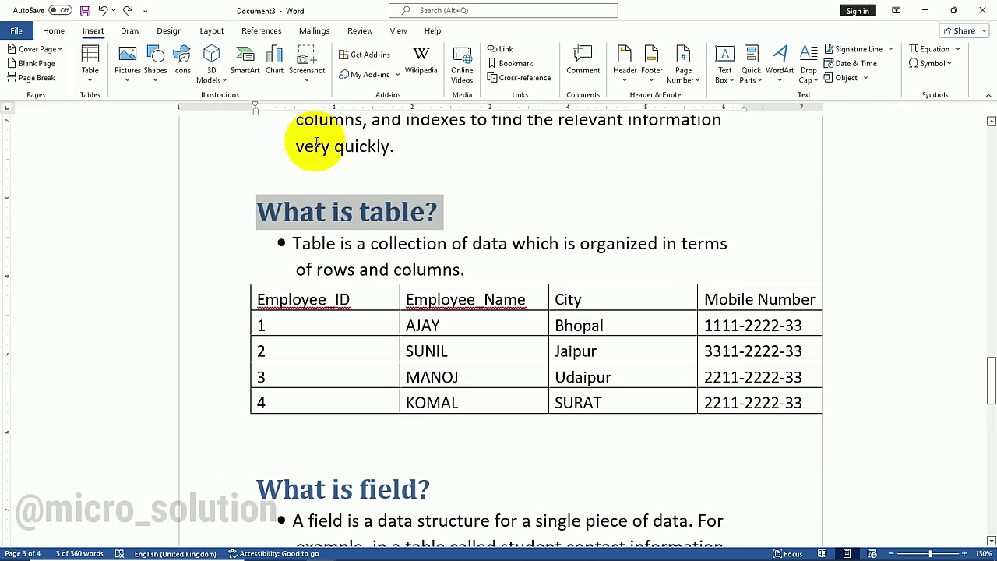
{"action": "left_click", "coordinate": [523, 66]}
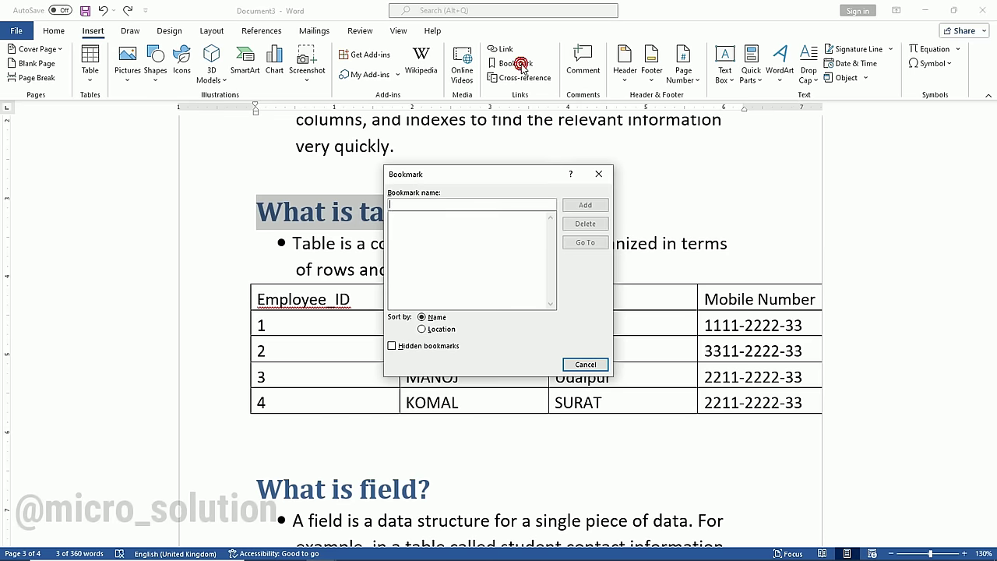
{"action": "left_click_drag", "start_coordinate": [460, 175], "coordinate": [621, 192]}
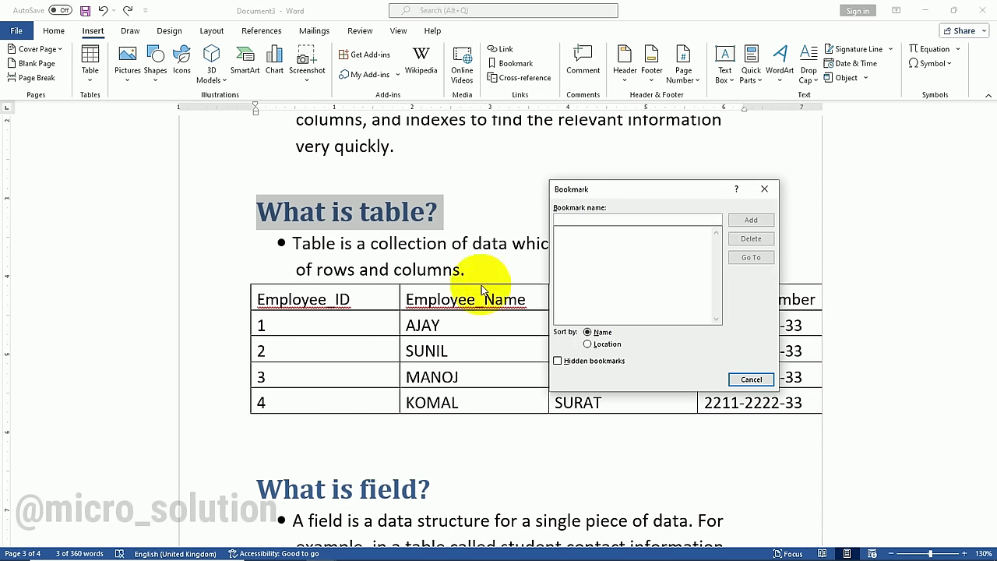
{"action": "type", "text": "What"}
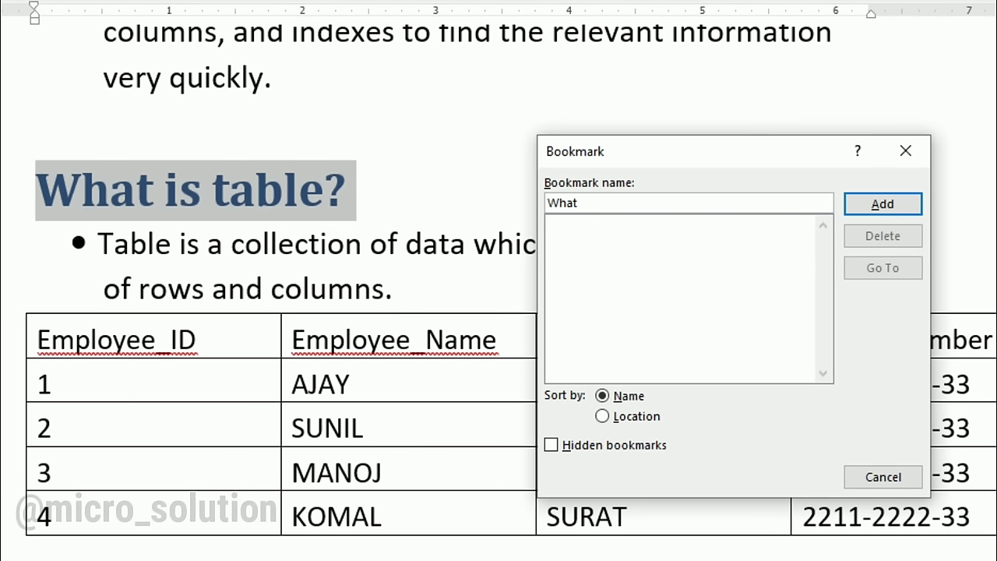
{"action": "type", "text": "_i"}
{"action": "type", "text": "s_"}
{"action": "type", "text": "tabl"}
{"action": "type", "text": "e"}
{"action": "left_click", "coordinate": [883, 205]}
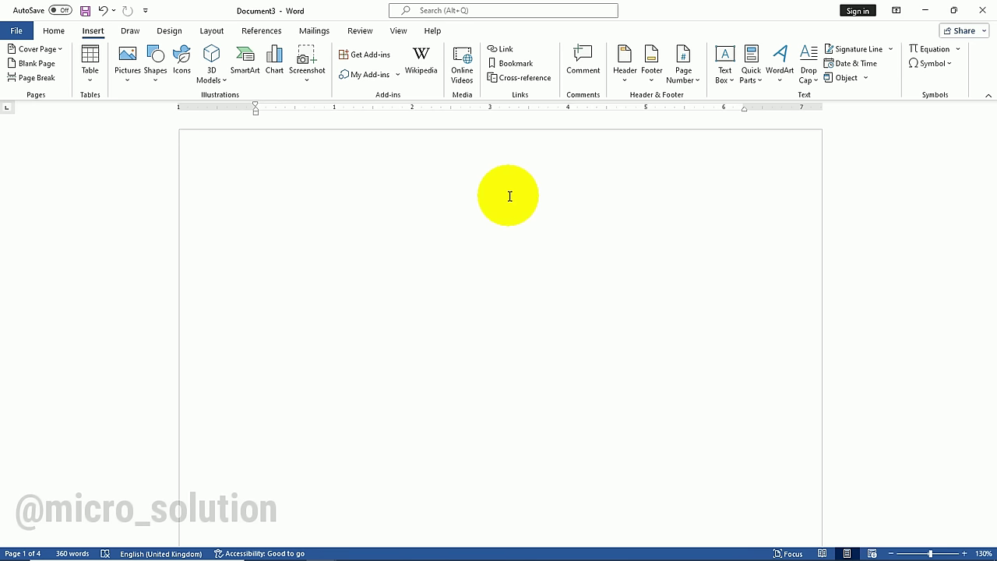
From the blank first page, use Go To on What_is_table to jump to page 3
{"action": "left_click", "coordinate": [270, 195]}
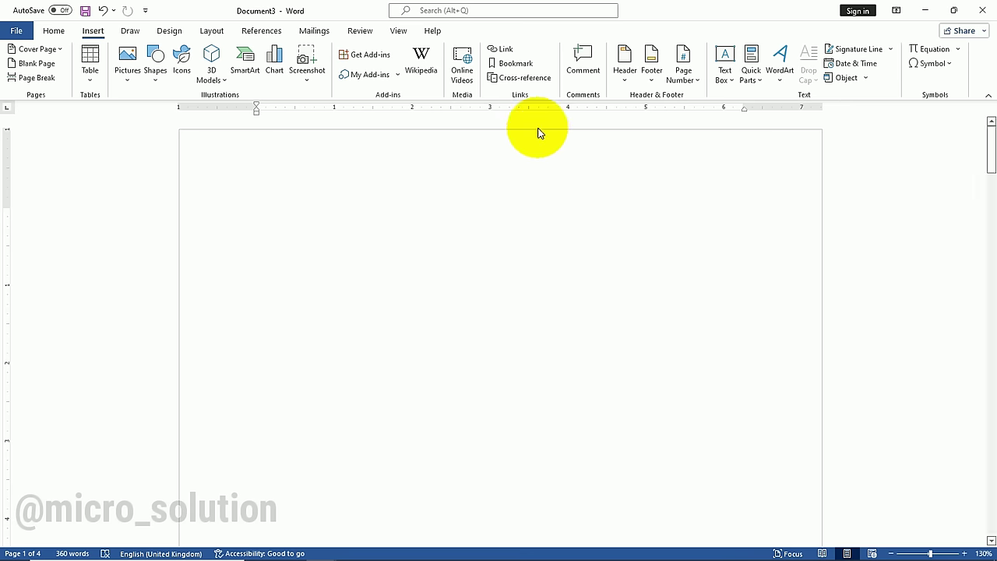
{"action": "left_click", "coordinate": [504, 66]}
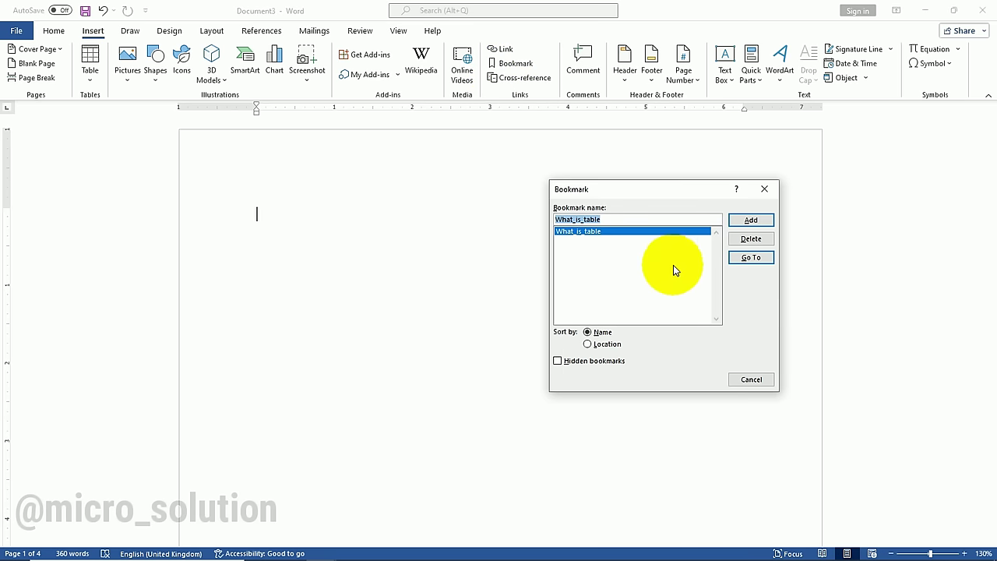
{"action": "left_click", "coordinate": [752, 259]}
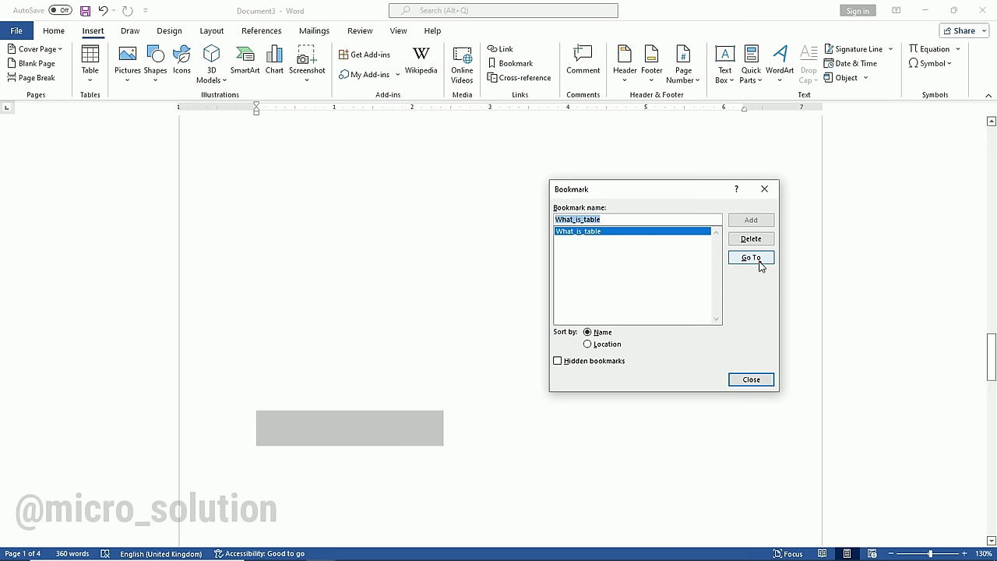
{"action": "left_click", "coordinate": [765, 188]}
{"action": "left_click", "coordinate": [484, 210]}
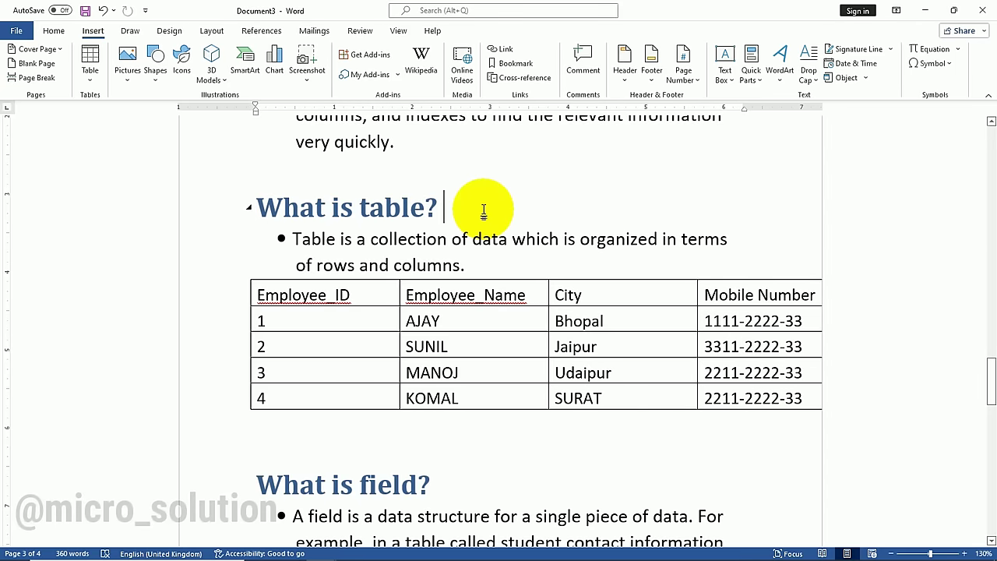
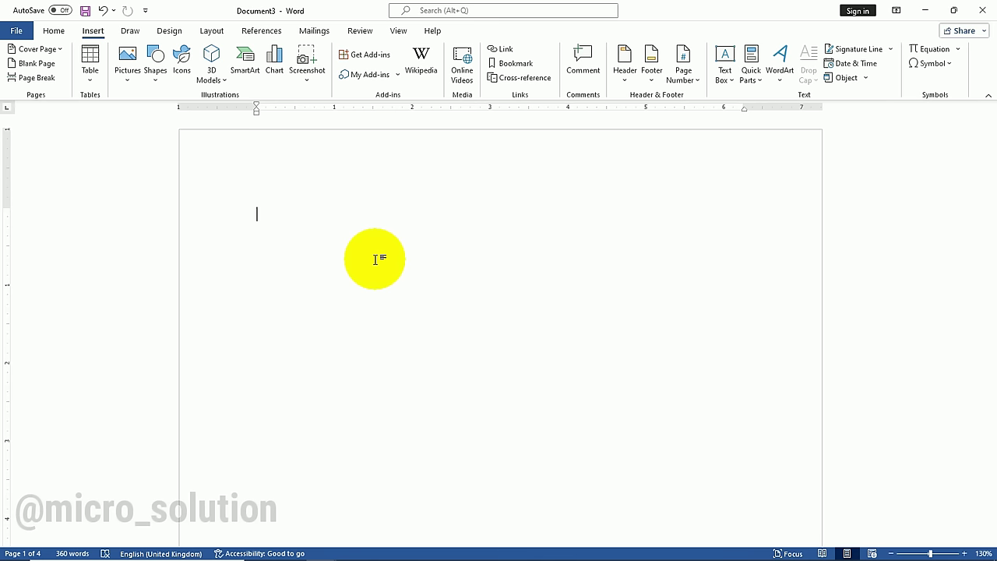
Scroll the SQL notes down until the 'What is SQL?' heading and its bullets are in view
{"action": "scroll", "coordinate": [375, 259], "scroll_direction": "down", "scroll_amount": 2}
{"action": "scroll", "coordinate": [356, 251], "scroll_direction": "down", "scroll_amount": 4}
{"action": "scroll", "coordinate": [329, 312], "scroll_direction": "down", "scroll_amount": 2}
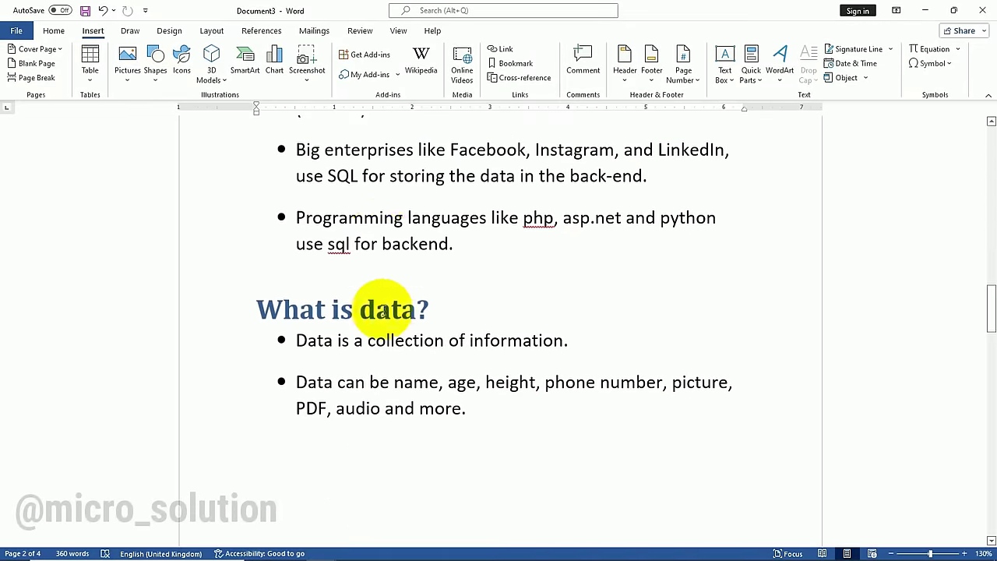
{"action": "scroll", "coordinate": [367, 356], "scroll_direction": "down", "scroll_amount": 4}
{"action": "scroll", "coordinate": [380, 309], "scroll_direction": "up", "scroll_amount": 5}
{"action": "scroll", "coordinate": [385, 312], "scroll_direction": "up", "scroll_amount": 3}
{"action": "scroll", "coordinate": [383, 312], "scroll_direction": "up", "scroll_amount": 3}
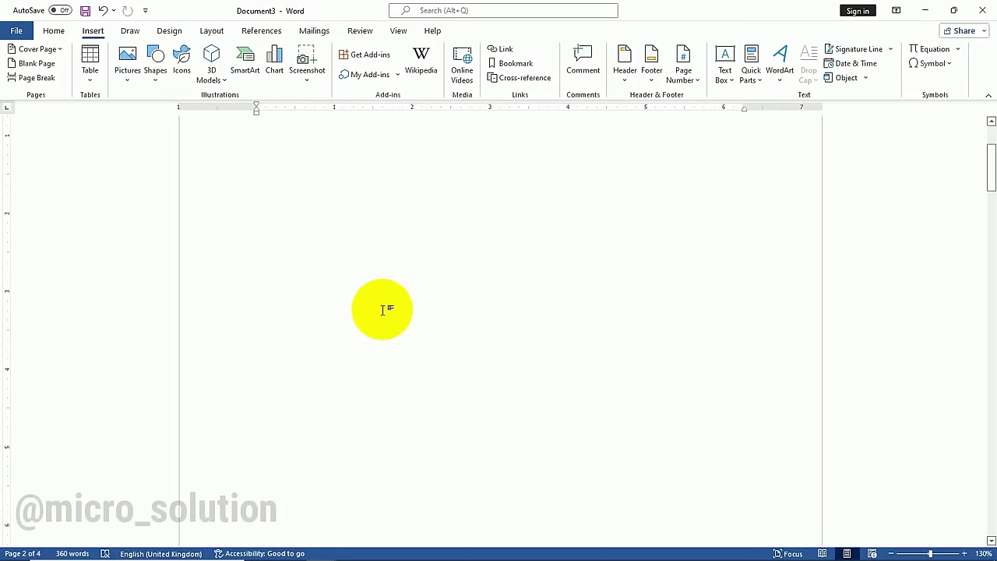
{"action": "scroll", "coordinate": [382, 310], "scroll_direction": "up", "scroll_amount": 1}
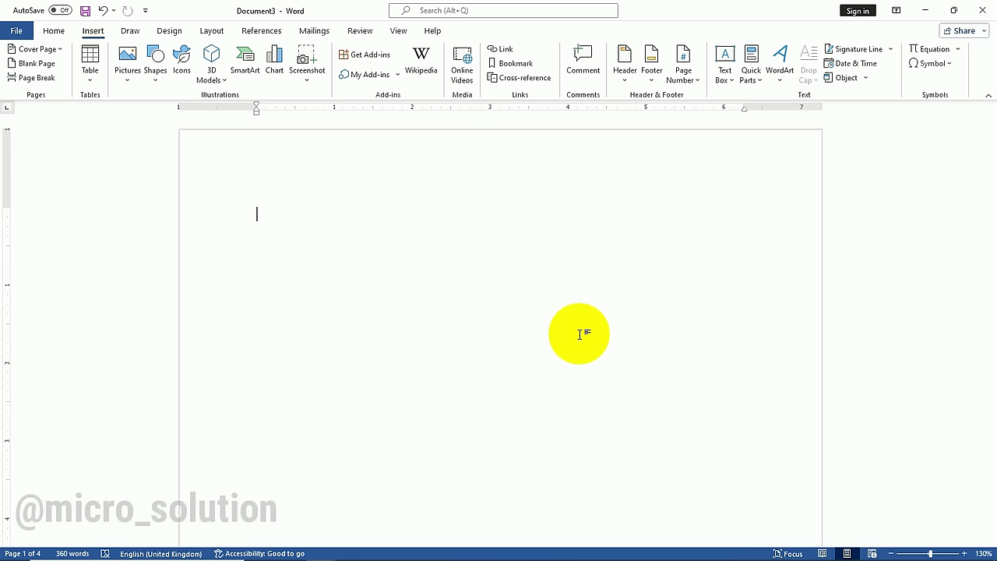
{"action": "scroll", "coordinate": [556, 342], "scroll_direction": "down", "scroll_amount": 8}
{"action": "scroll", "coordinate": [556, 342], "scroll_direction": "down", "scroll_amount": 8}
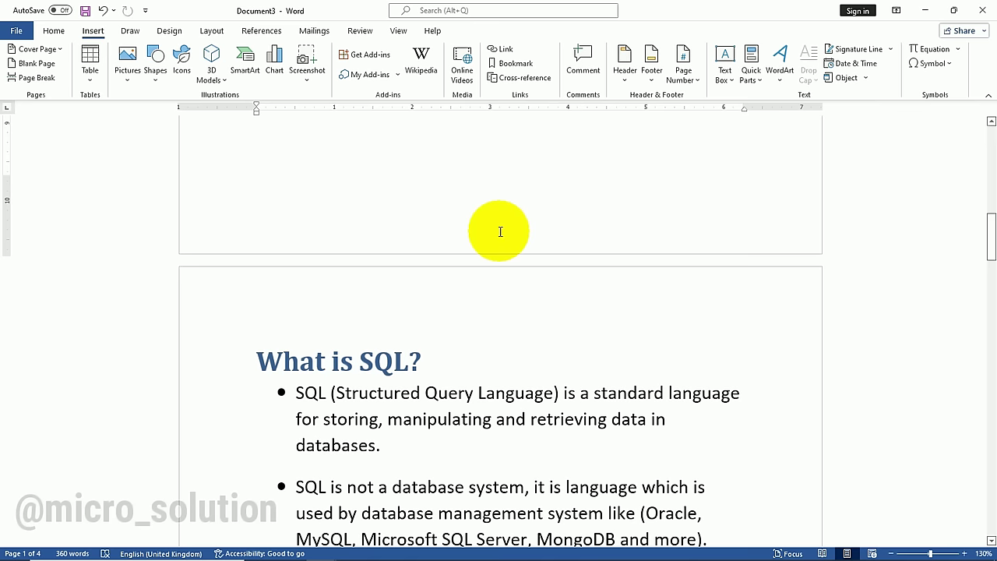
{"action": "scroll", "coordinate": [499, 230], "scroll_direction": "down", "scroll_amount": 3}
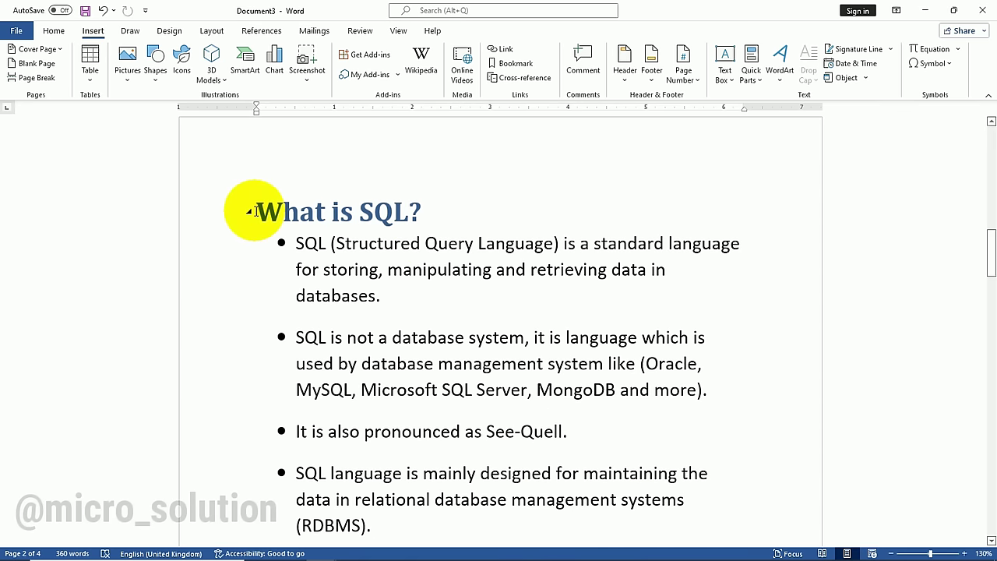
Select the full 'What is SQL?' heading and add it as bookmark What_is_SQL
{"action": "left_click", "coordinate": [258, 212]}
{"action": "key", "text": "ctrl+shift+Right"}
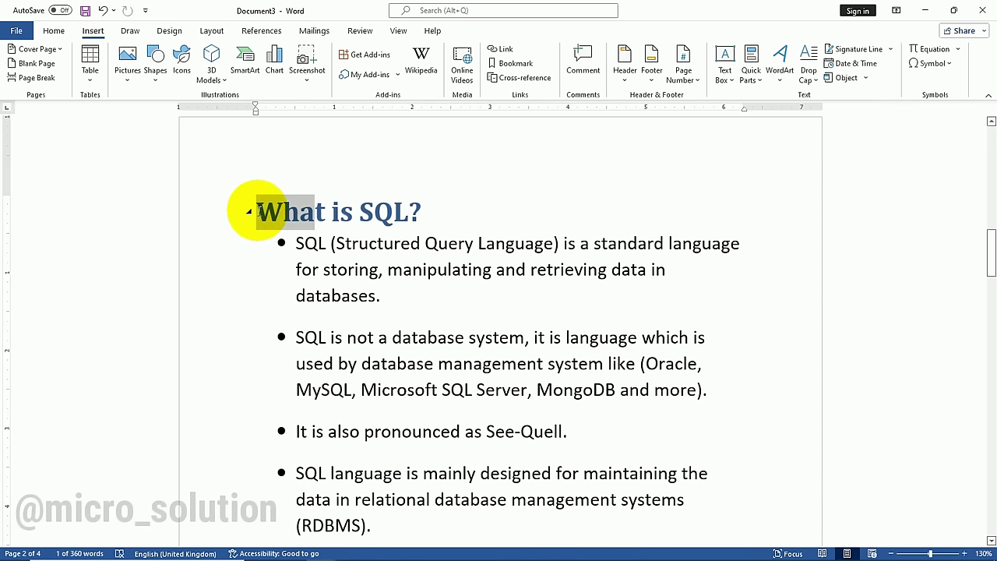
{"action": "key", "text": "ctrl+shift+Right"}
{"action": "key", "text": "ctrl+shift+Right"}
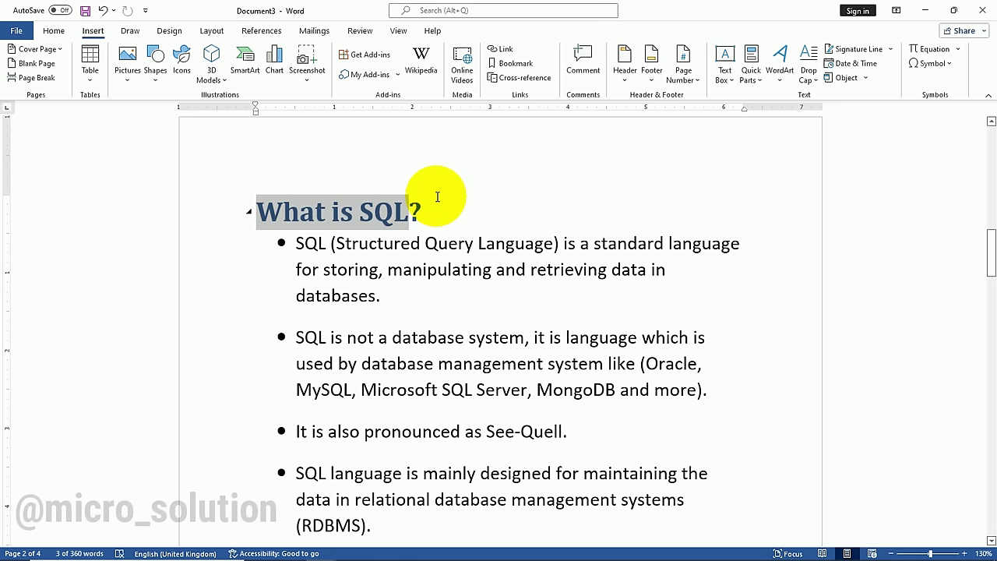
{"action": "key", "text": "shift+Right"}
{"action": "left_click", "coordinate": [512, 63]}
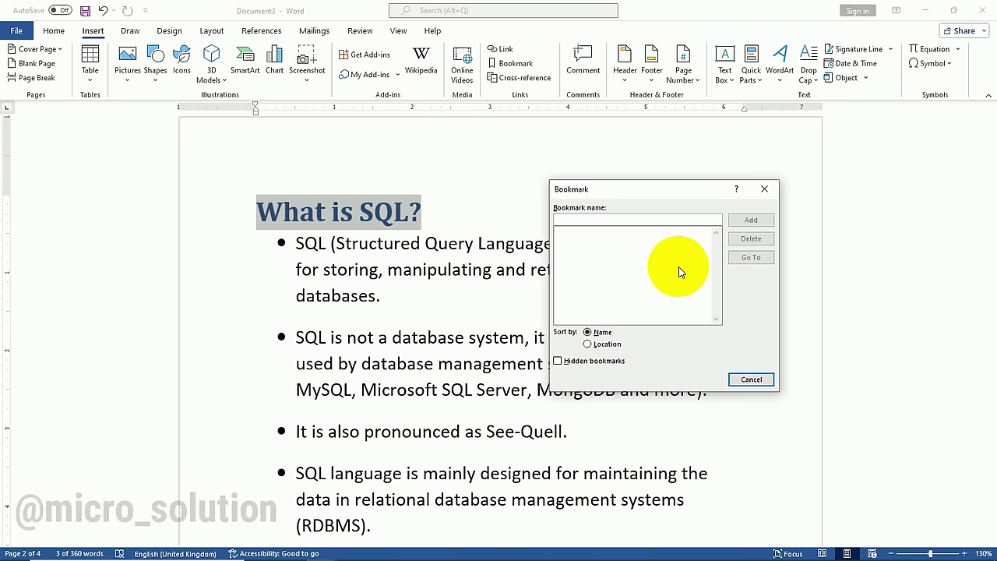
{"action": "type", "text": "W"}
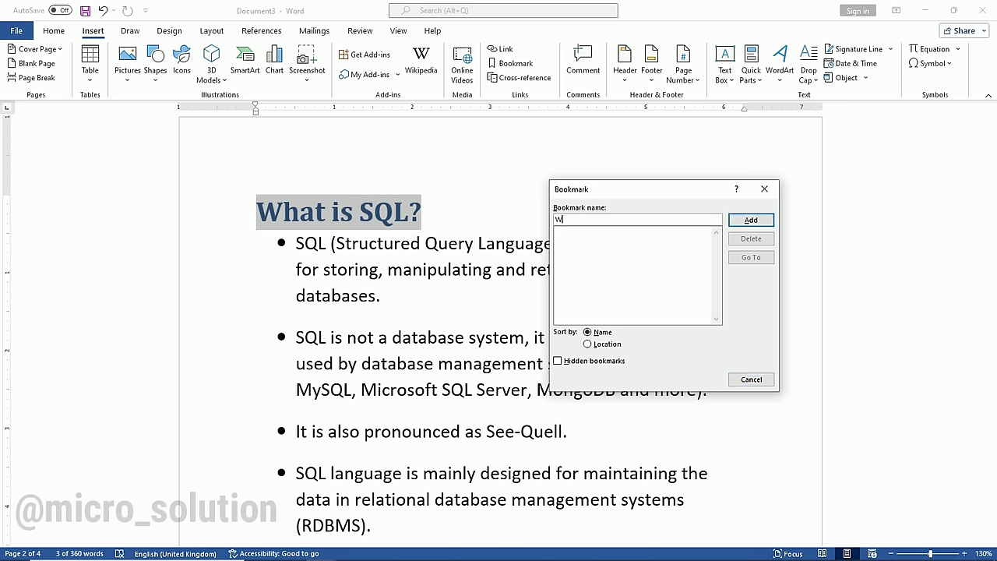
{"action": "type", "text": "hat_"}
{"action": "type", "text": "i"}
{"action": "type", "text": "s_SQL"}
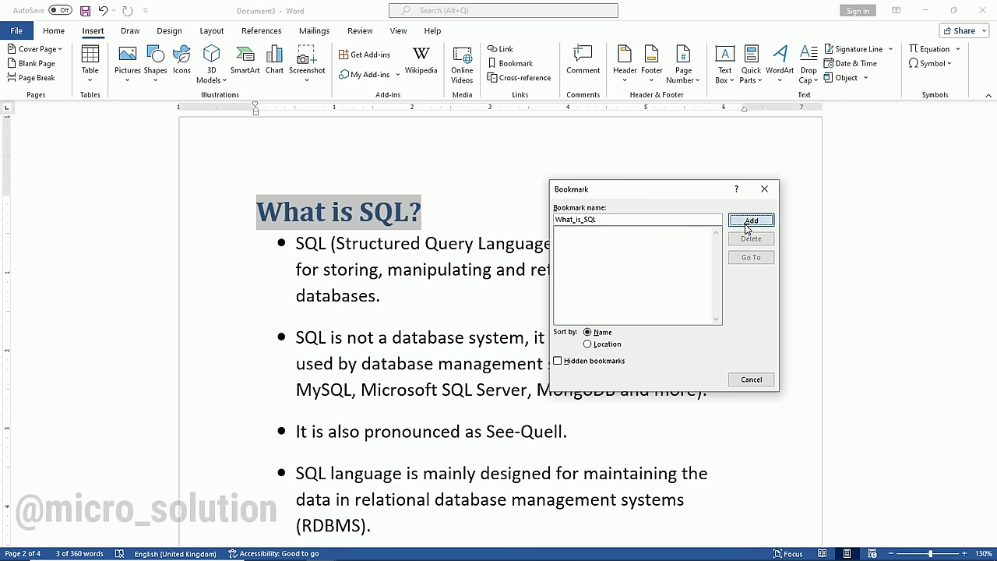
{"action": "left_click", "coordinate": [750, 222]}
{"action": "scroll", "coordinate": [260, 272], "scroll_direction": "down", "scroll_amount": 1}
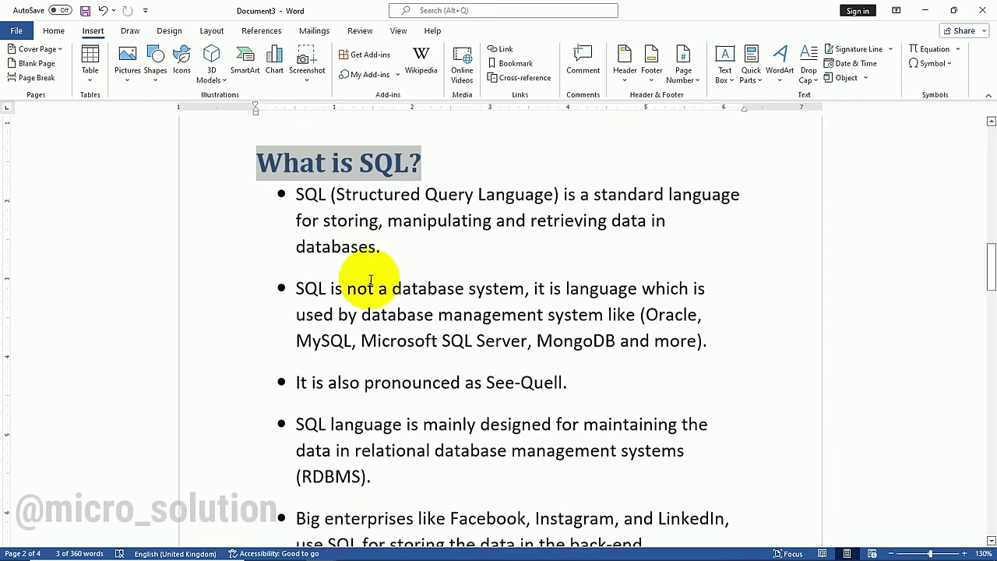
{"action": "scroll", "coordinate": [361, 286], "scroll_direction": "down", "scroll_amount": 5}
{"action": "scroll", "coordinate": [414, 356], "scroll_direction": "down", "scroll_amount": 3}
{"action": "scroll", "coordinate": [319, 219], "scroll_direction": "down", "scroll_amount": 2}
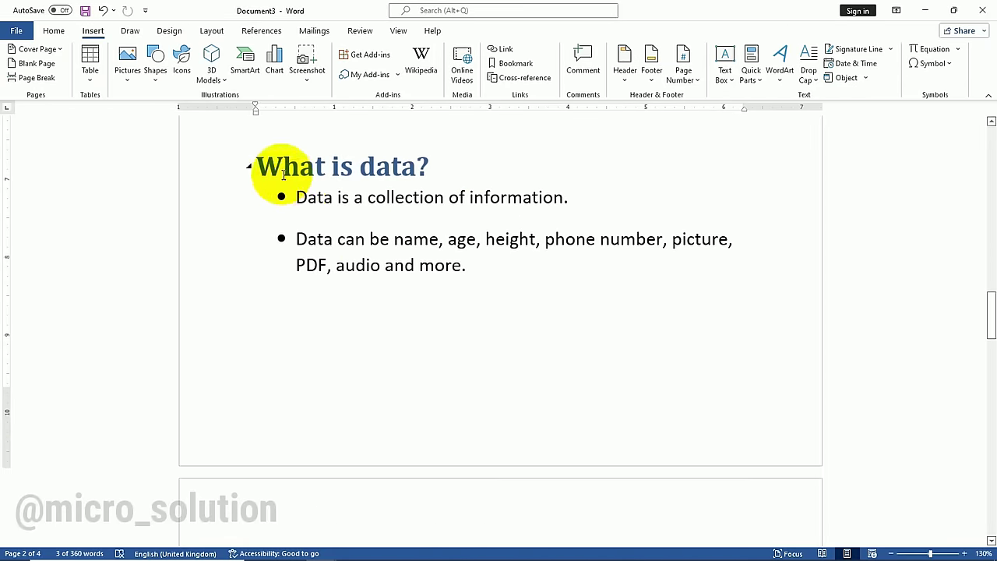
Bookmark the 'What is data?' heading as What_is_data
{"action": "left_click", "coordinate": [261, 166]}
{"action": "left_click_drag", "start_coordinate": [261, 167], "coordinate": [418, 167]}
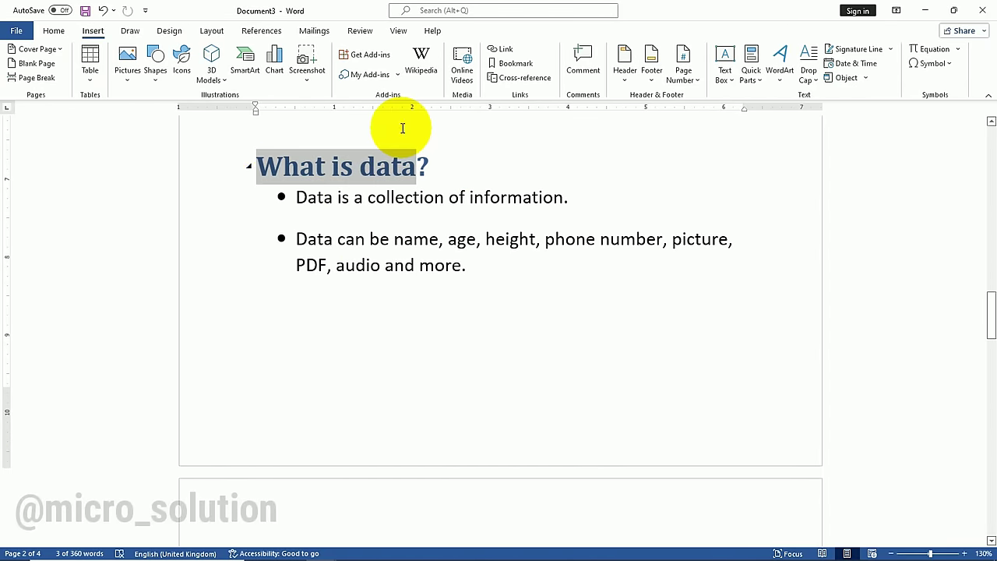
{"action": "left_click", "coordinate": [507, 64]}
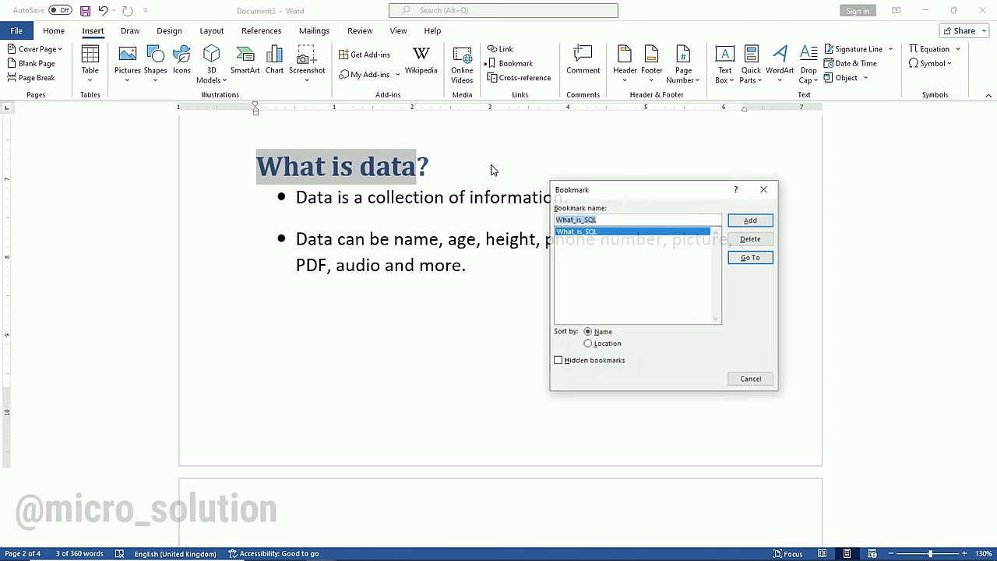
{"action": "left_click", "coordinate": [603, 218]}
{"action": "key", "text": "BackSpace"}
{"action": "key", "text": "BackSpace"}
{"action": "key", "text": "BackSpace"}
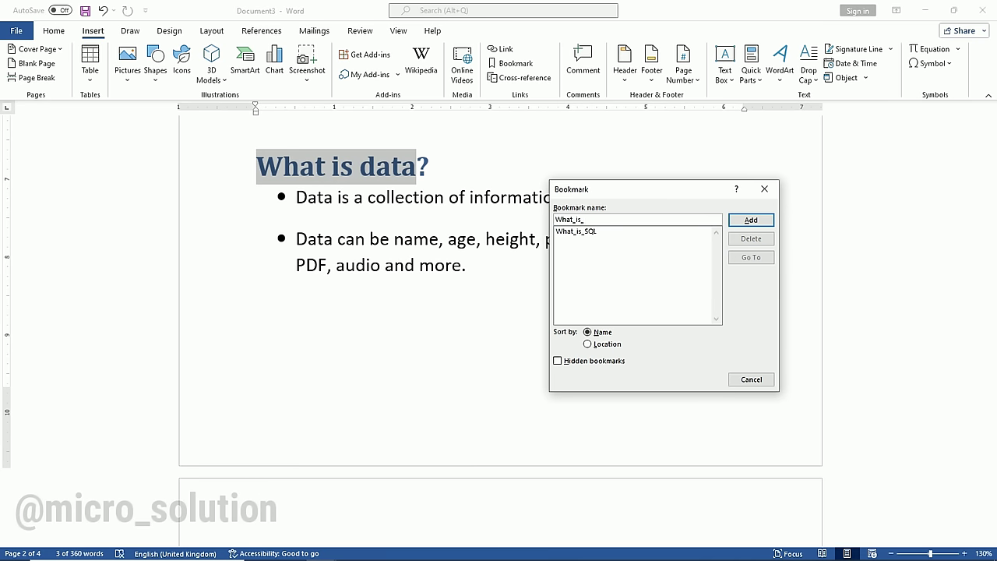
{"action": "type", "text": "D"}
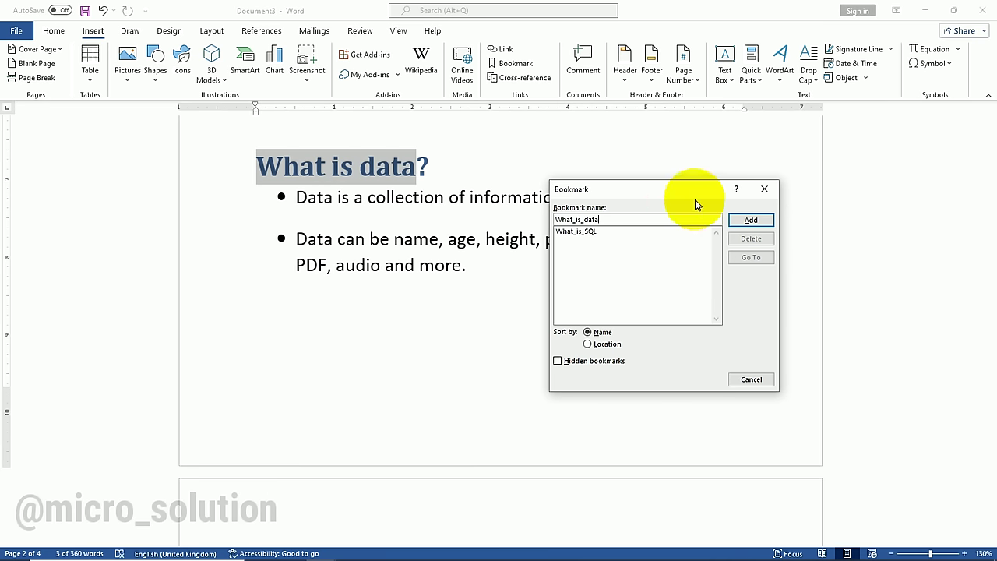
{"action": "left_click", "coordinate": [748, 220]}
{"action": "scroll", "coordinate": [546, 240], "scroll_direction": "down", "scroll_amount": 5}
{"action": "scroll", "coordinate": [437, 246], "scroll_direction": "down", "scroll_amount": 1}
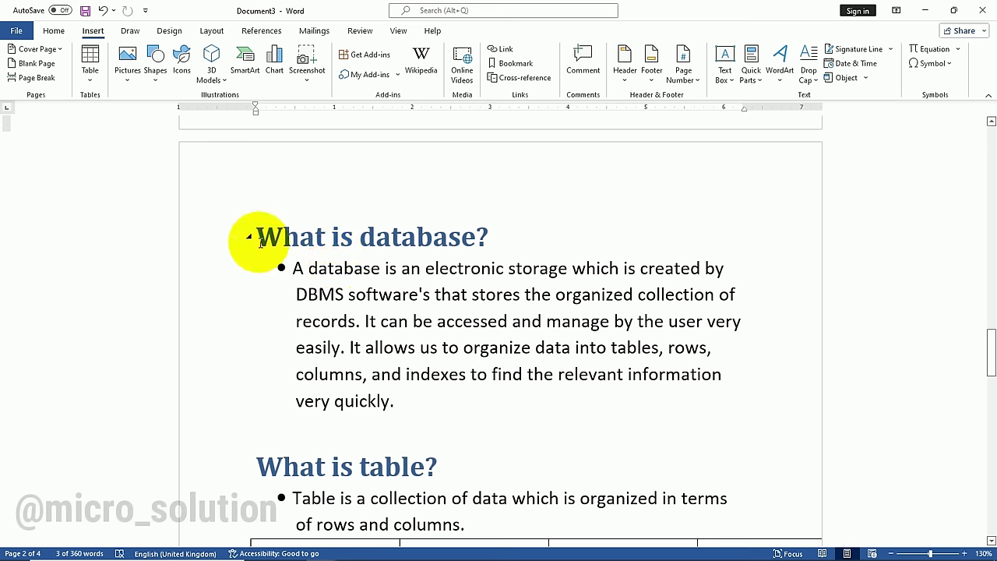
Bookmark the 'What is database?' heading as What_is_database, then return to page 1
{"action": "left_click_drag", "start_coordinate": [259, 242], "coordinate": [347, 246]}
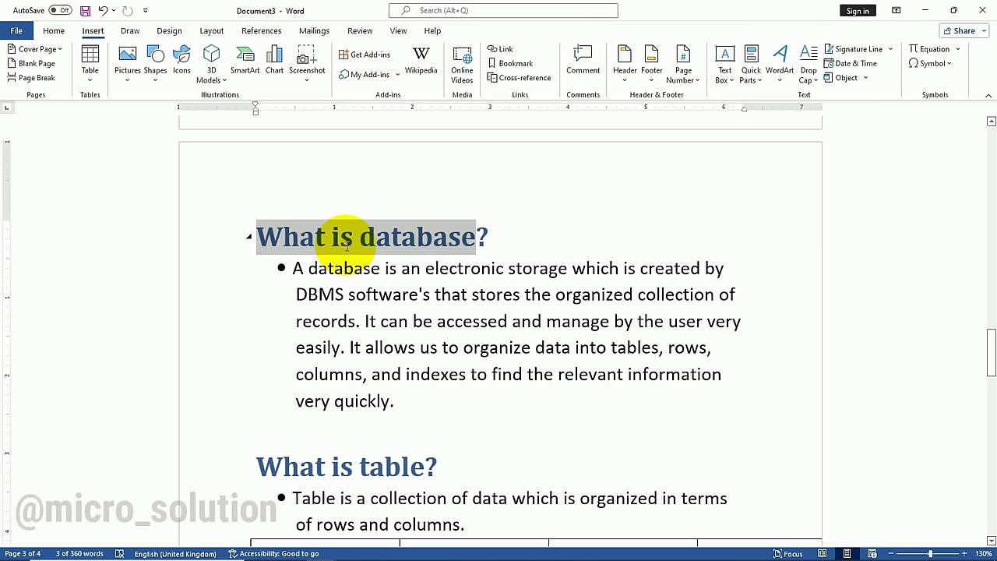
{"action": "left_click", "coordinate": [505, 63]}
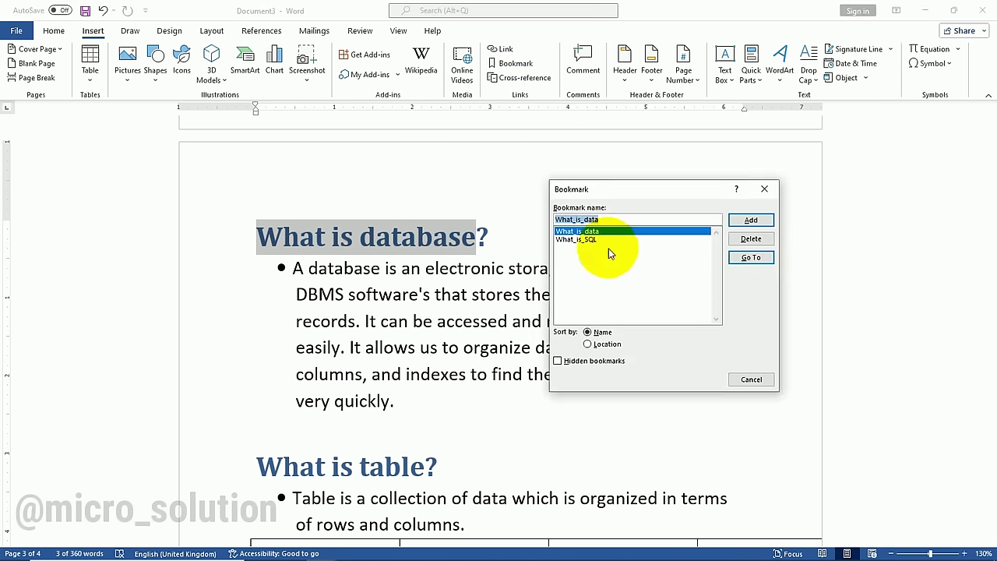
{"action": "left_click", "coordinate": [612, 219]}
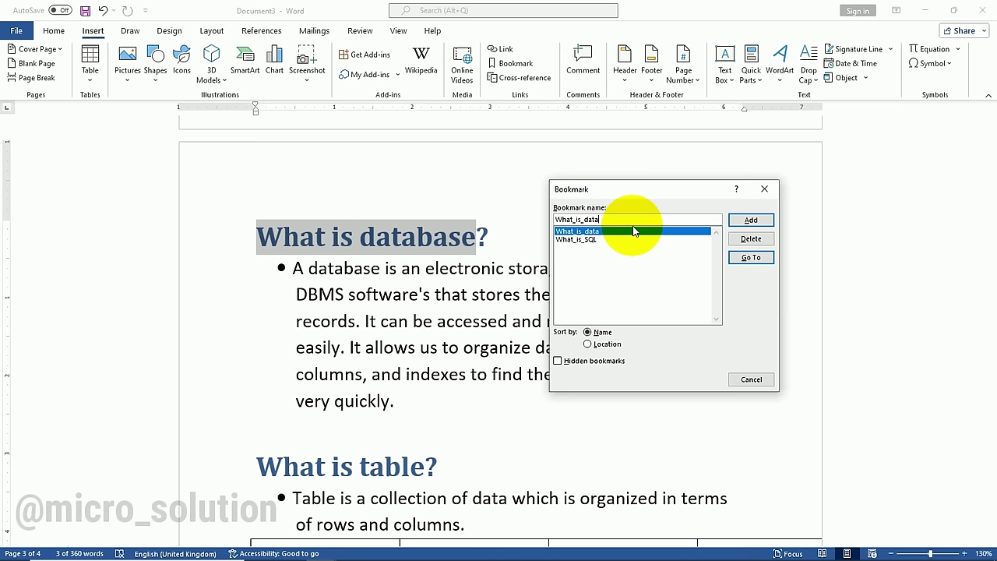
{"action": "type", "text": "base"}
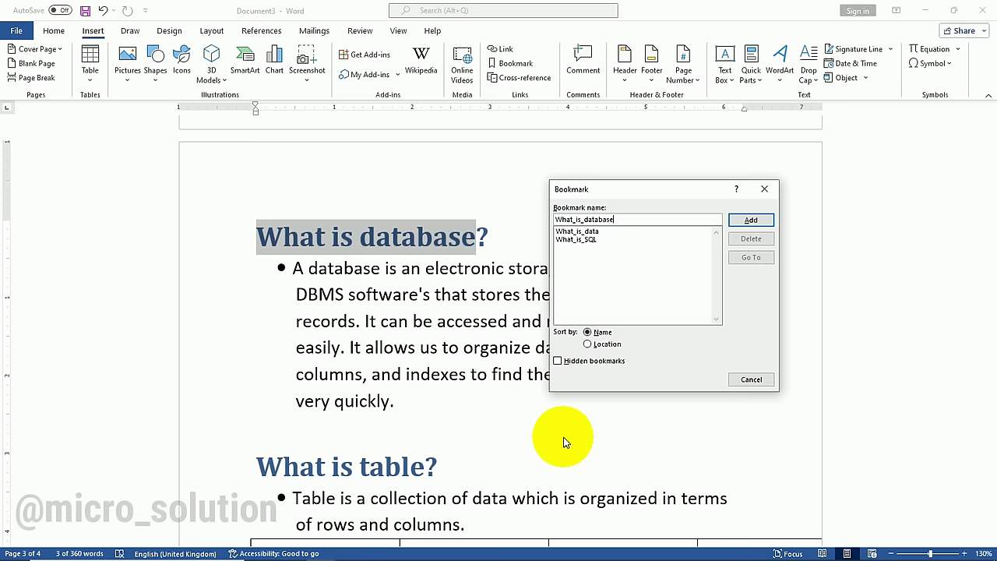
{"action": "left_click", "coordinate": [761, 221]}
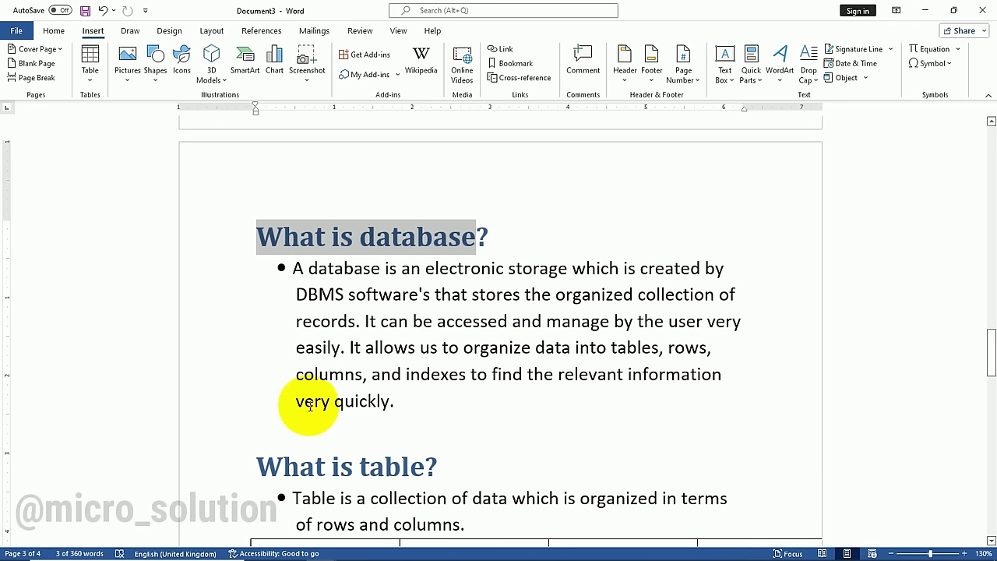
{"action": "scroll", "coordinate": [411, 396], "scroll_direction": "down", "scroll_amount": 4}
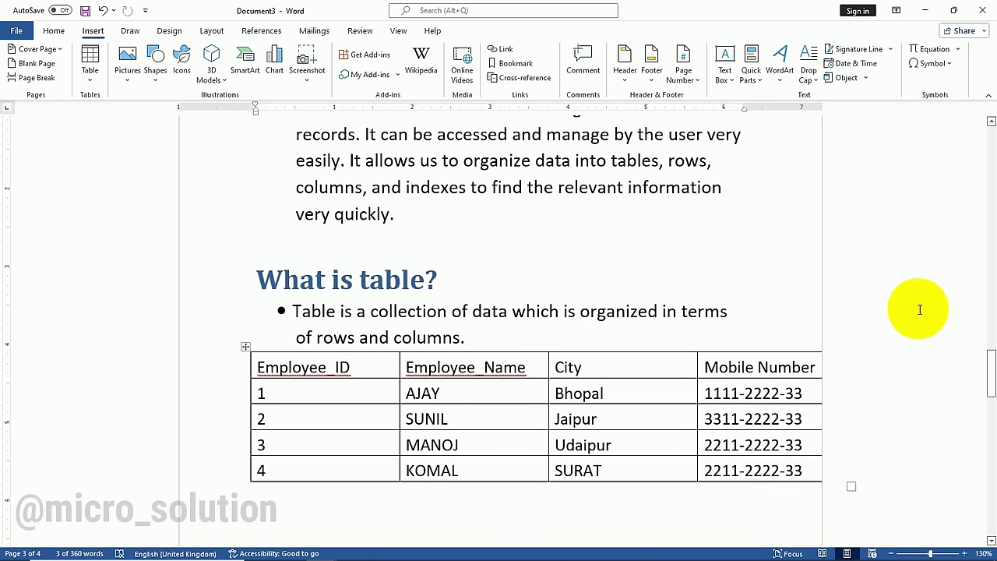
{"action": "left_click_drag", "start_coordinate": [991, 366], "coordinate": [991, 144]}
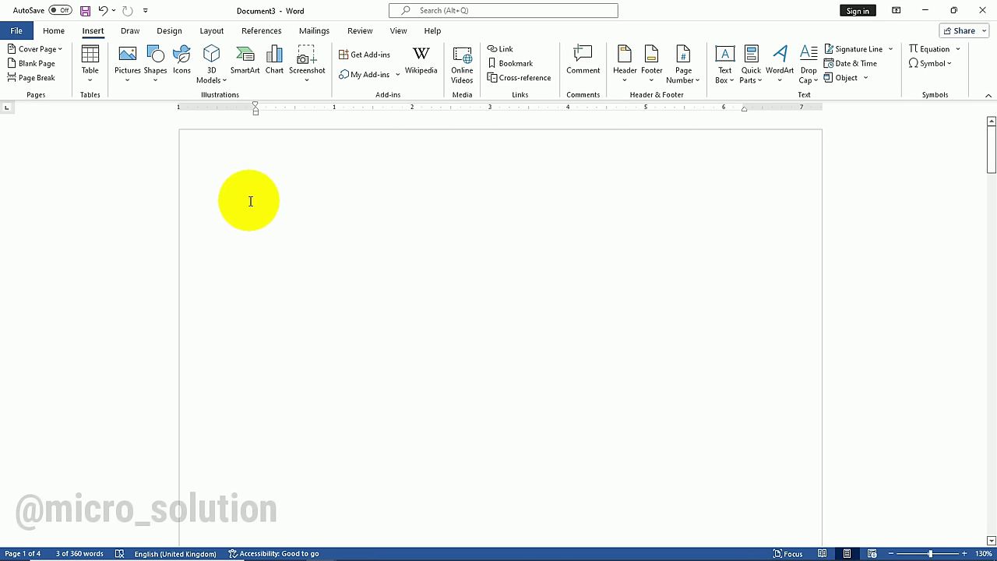
Insert bookmark cross-references to What_is_data, What_is_database and What_is_SQL at the top of page 1
{"action": "left_click", "coordinate": [250, 201]}
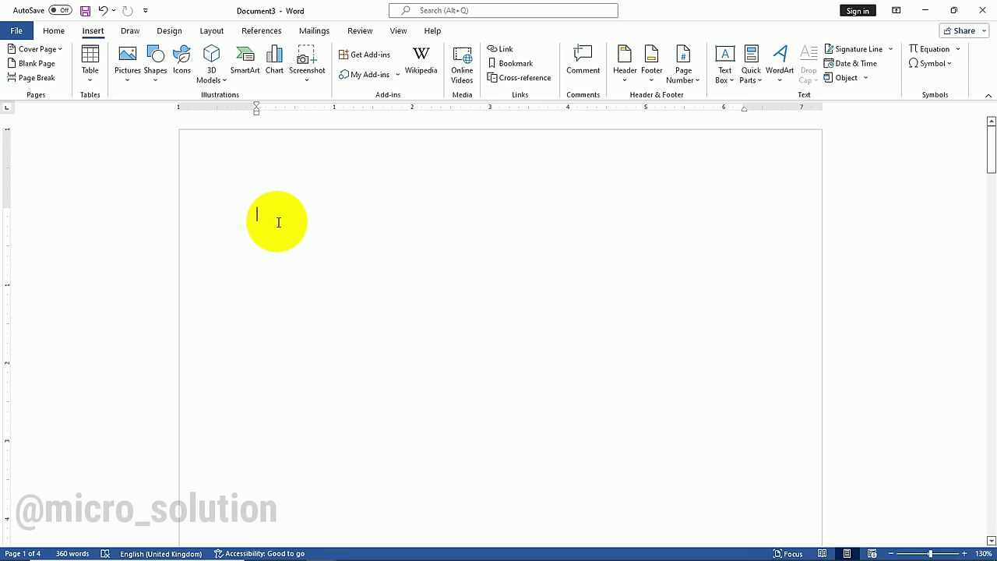
{"action": "left_click", "coordinate": [518, 77]}
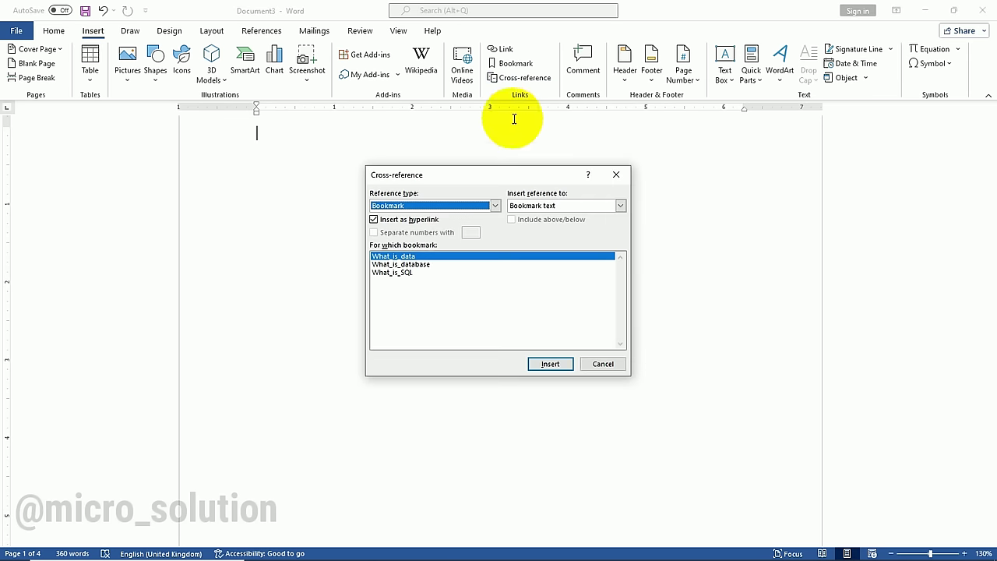
{"action": "left_click", "coordinate": [491, 206]}
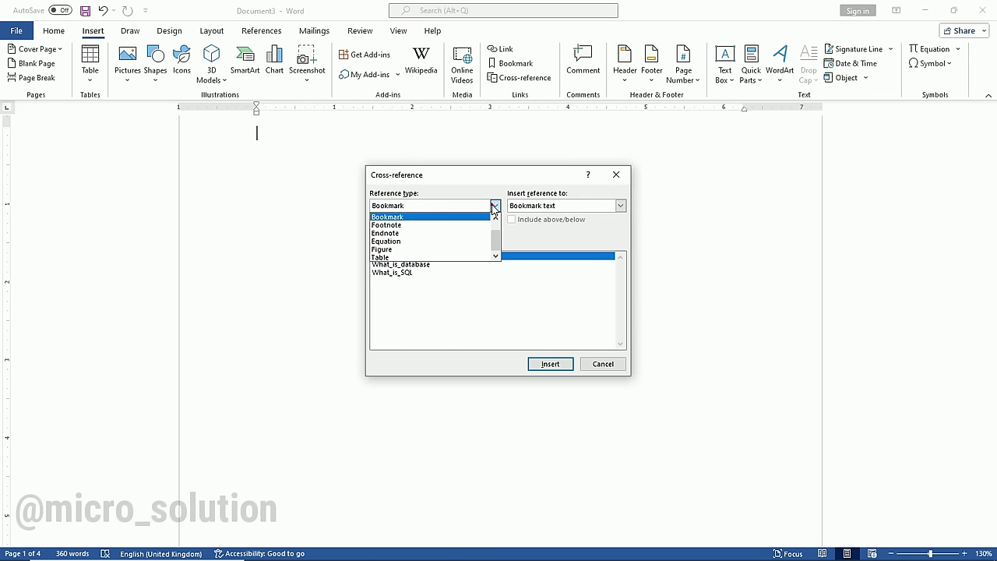
{"action": "left_click", "coordinate": [399, 215]}
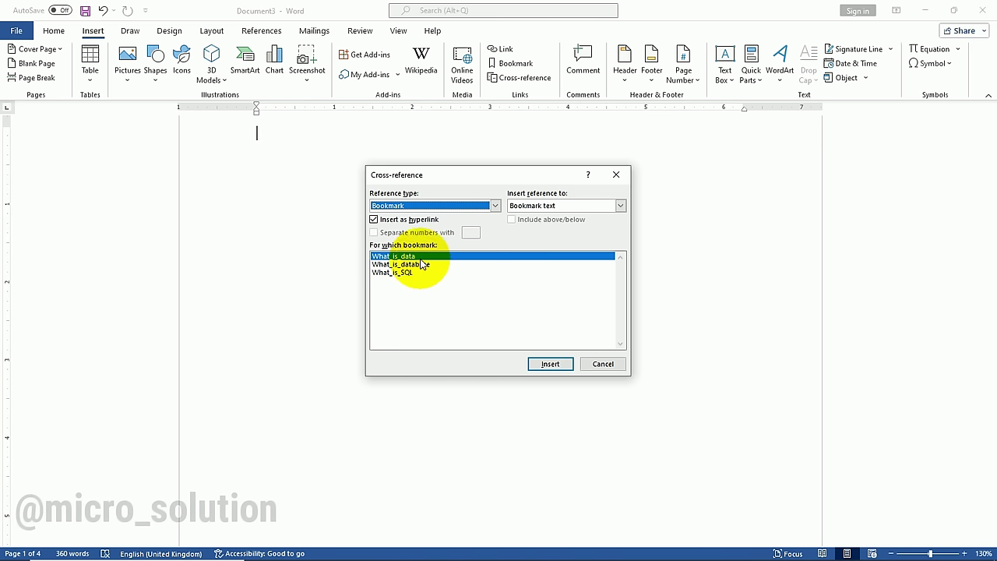
{"action": "left_click", "coordinate": [537, 364]}
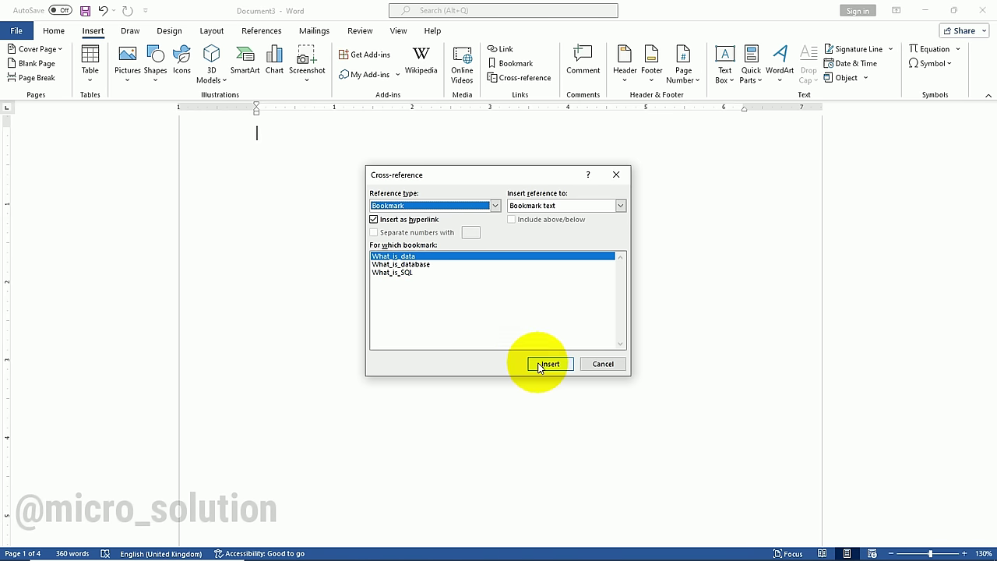
{"action": "double_click", "coordinate": [398, 264]}
{"action": "double_click", "coordinate": [392, 272]}
{"action": "left_click", "coordinate": [600, 364]}
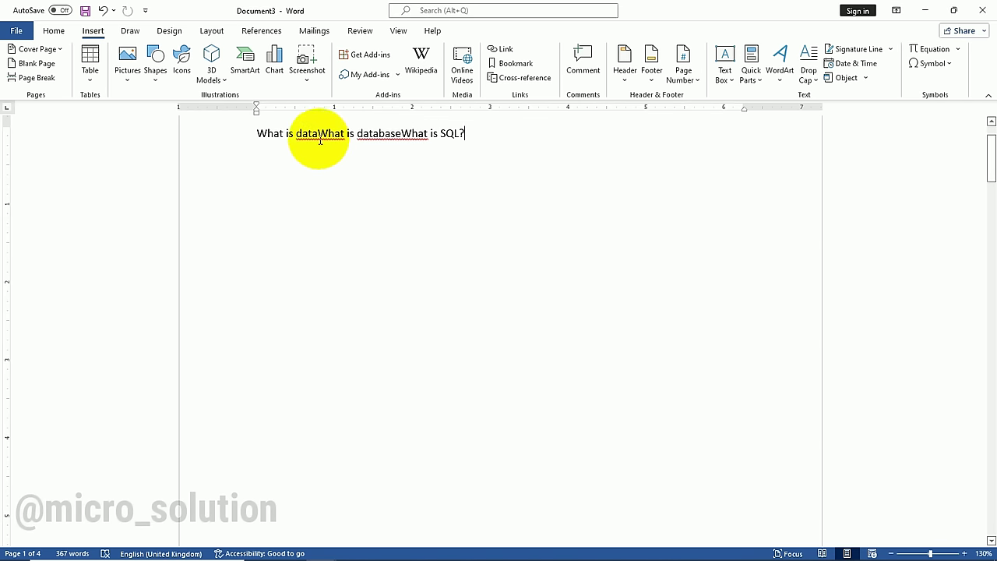
Put the three questions on separate lines, add '?' after data and database, and enlarge their font
{"action": "left_click_drag", "start_coordinate": [318, 133], "coordinate": [401, 133]}
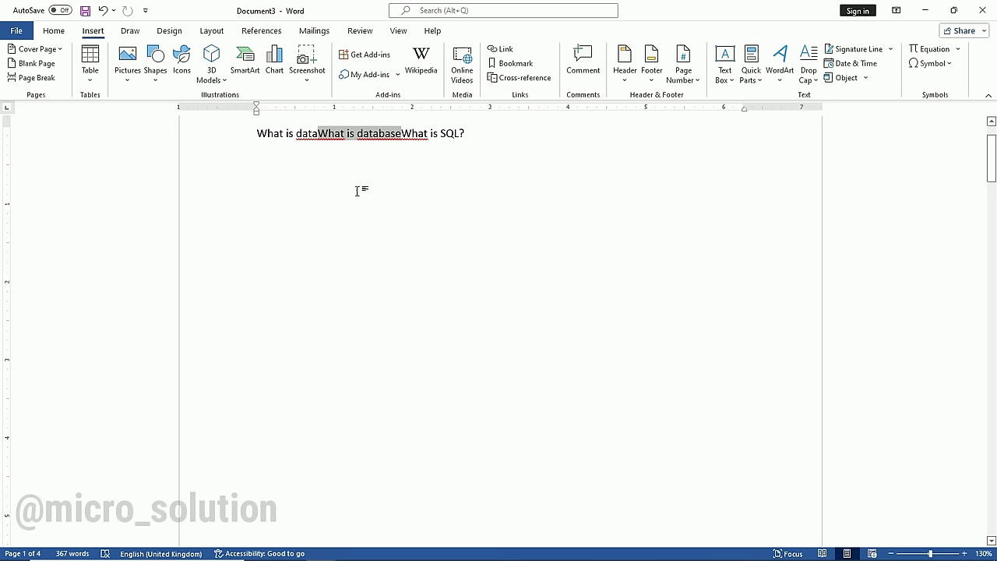
{"action": "key", "text": "F9"}
{"action": "type", "text": "?"}
{"action": "left_click", "coordinate": [345, 156]}
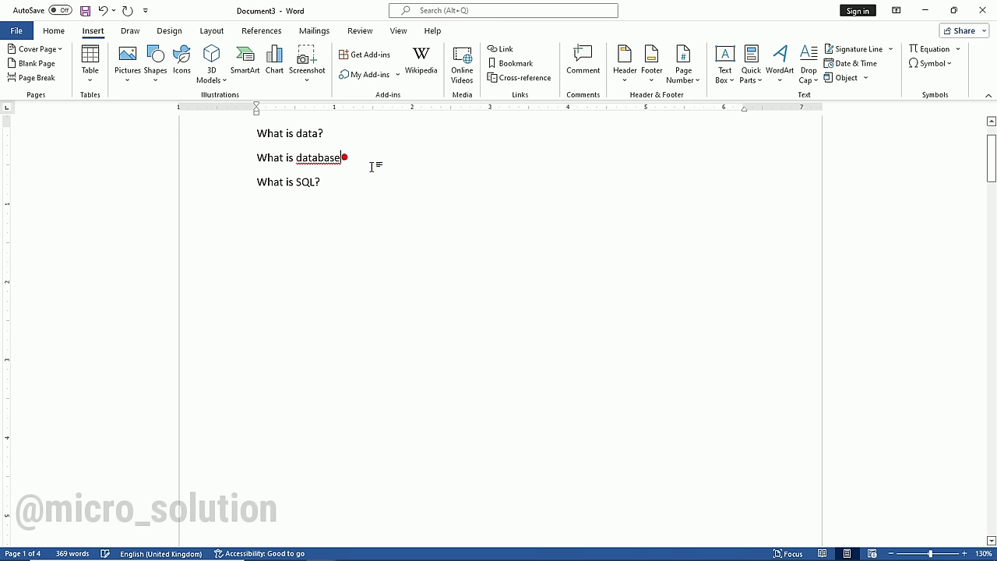
{"action": "type", "text": "?"}
{"action": "scroll", "coordinate": [394, 206], "scroll_direction": "up", "scroll_amount": 1}
{"action": "left_click_drag", "start_coordinate": [346, 257], "coordinate": [230, 197]}
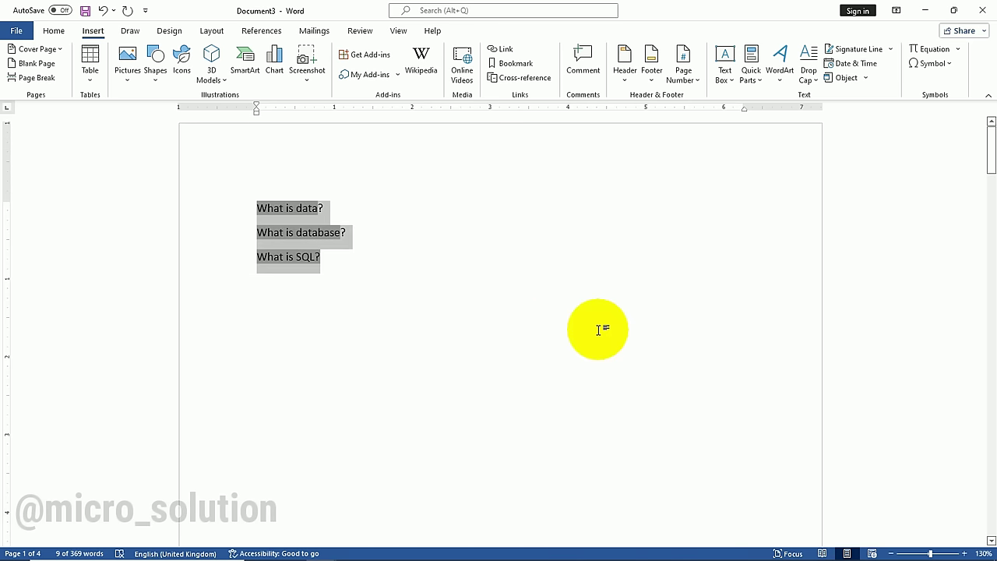
{"action": "key", "text": "ctrl+shift+period"}
{"action": "key", "text": "ctrl+shift+period"}
{"action": "key", "text": "ctrl+shift+period"}
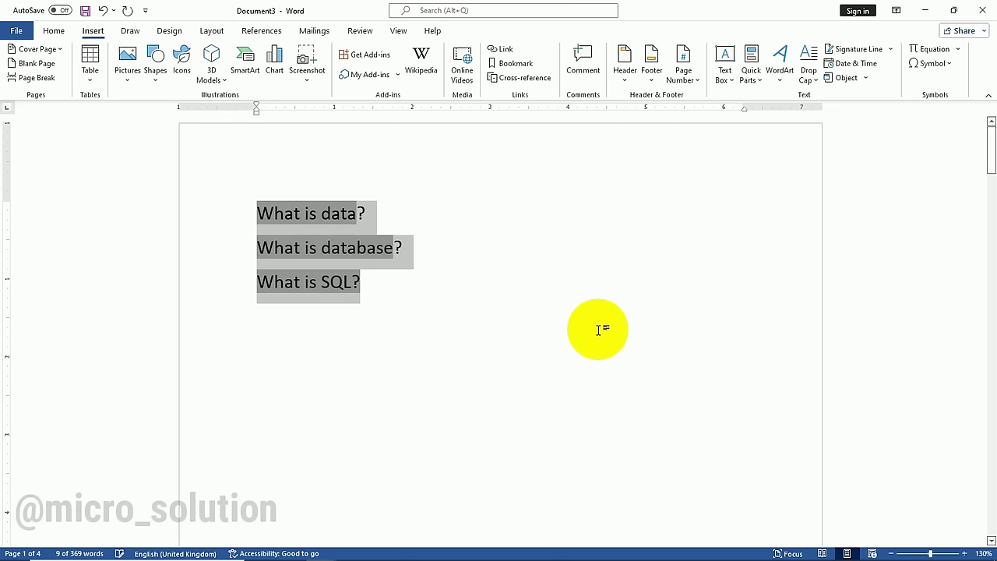
{"action": "left_click", "coordinate": [517, 282]}
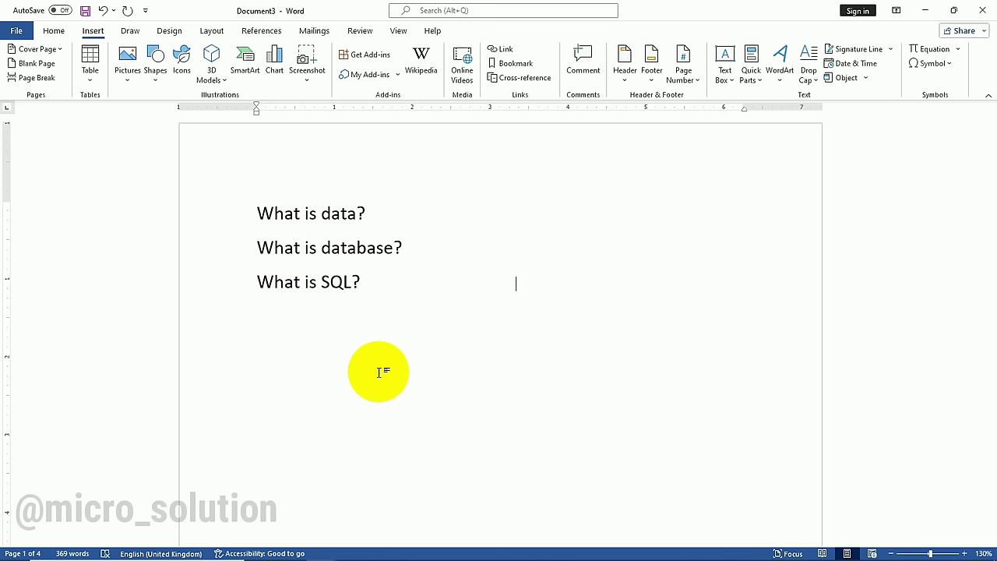
{"action": "triple_click", "coordinate": [347, 251]}
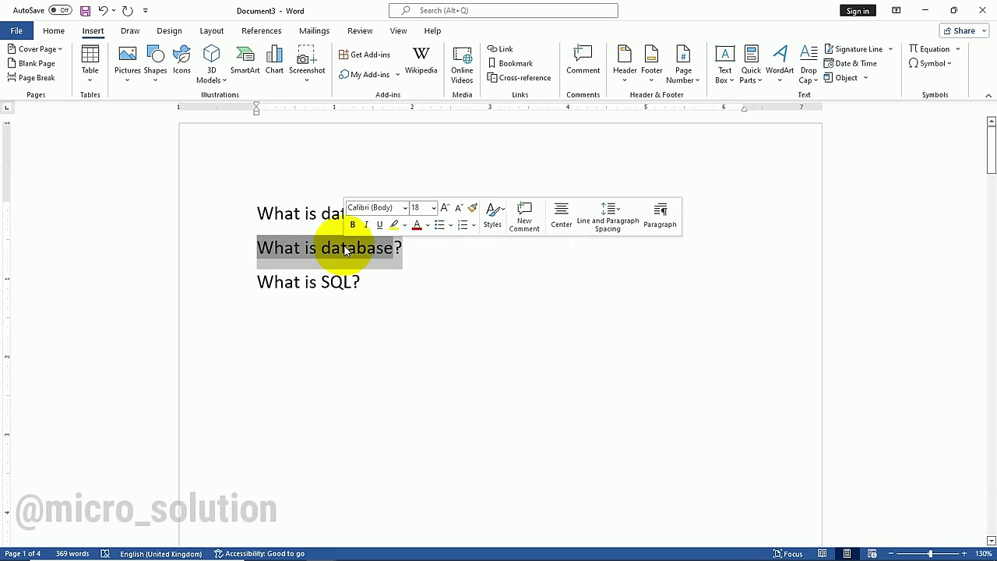
{"action": "left_click", "coordinate": [346, 257], "text": "ctrl"}
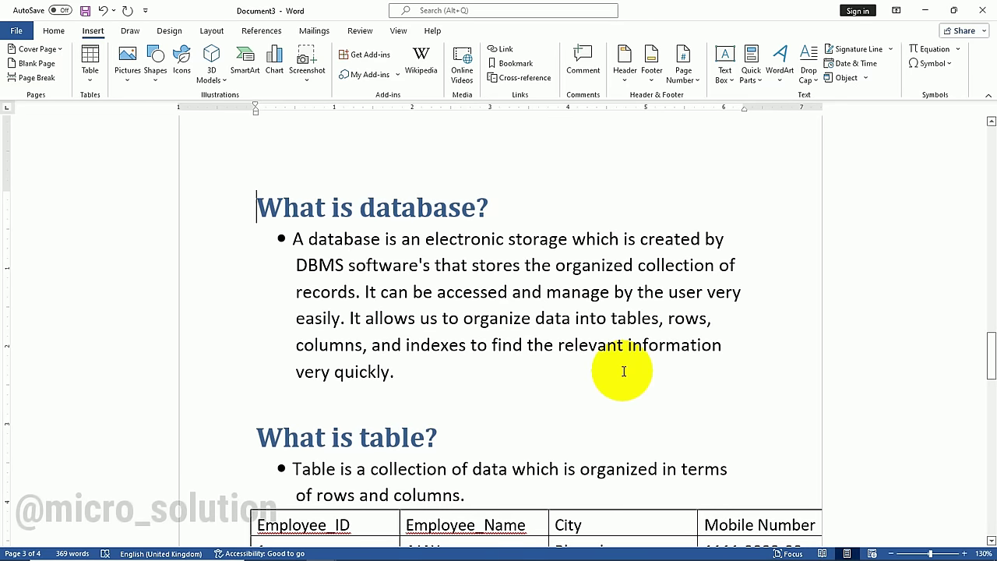
{"action": "left_click_drag", "start_coordinate": [991, 359], "coordinate": [990, 78]}
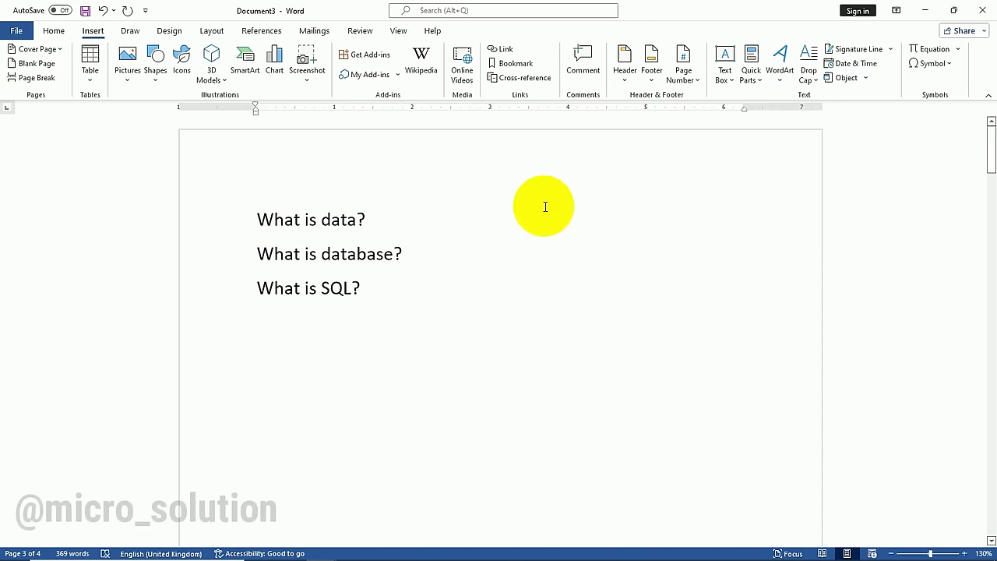
{"action": "left_click", "coordinate": [314, 299], "text": "ctrl"}
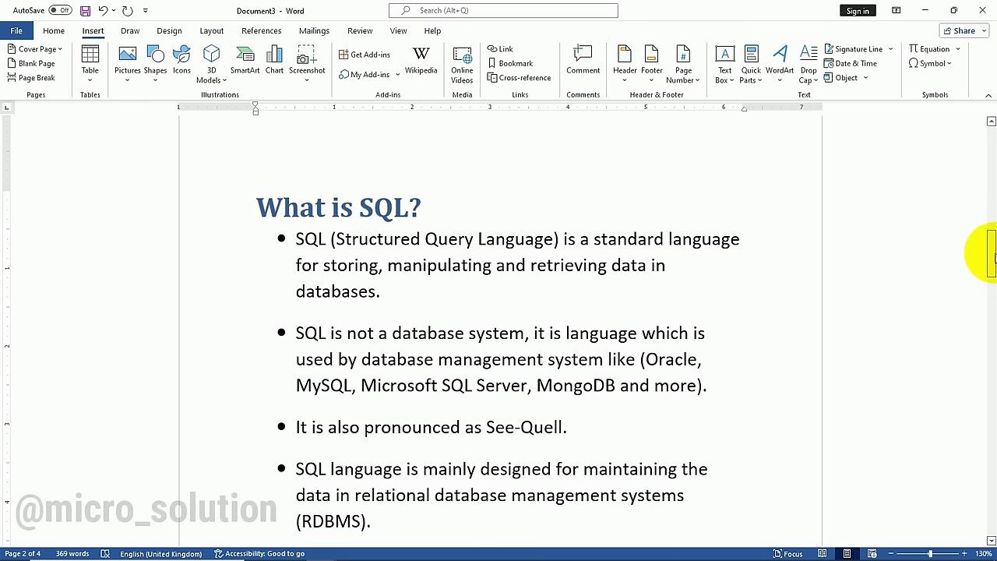
{"action": "left_click_drag", "start_coordinate": [991, 254], "coordinate": [991, 144]}
{"action": "left_click", "coordinate": [401, 297]}
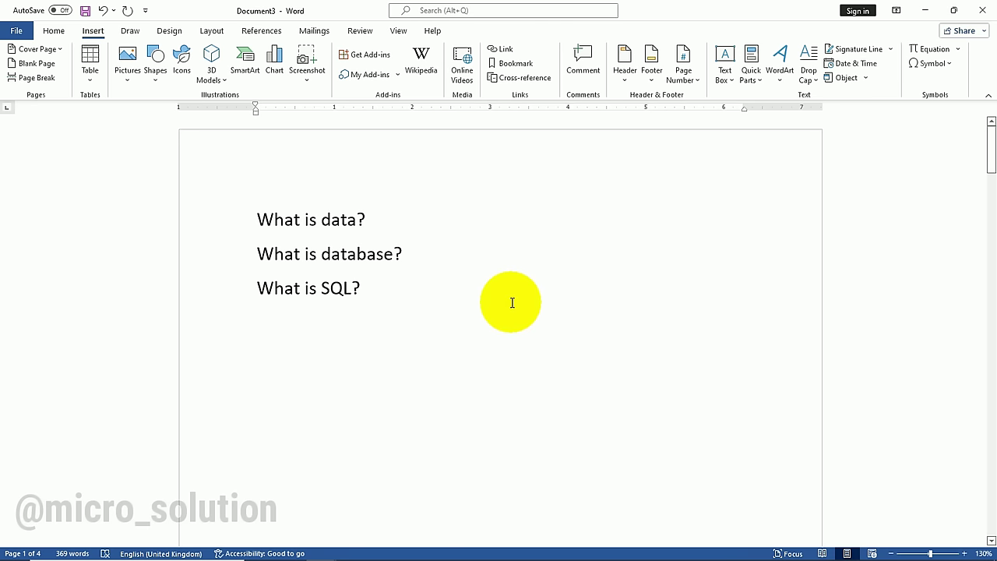
{"action": "scroll", "coordinate": [511, 306], "scroll_direction": "down", "scroll_amount": 5}
{"action": "scroll", "coordinate": [511, 306], "scroll_direction": "down", "scroll_amount": 3}
{"action": "scroll", "coordinate": [507, 338], "scroll_direction": "down", "scroll_amount": 3}
{"action": "scroll", "coordinate": [452, 356], "scroll_direction": "down", "scroll_amount": 1}
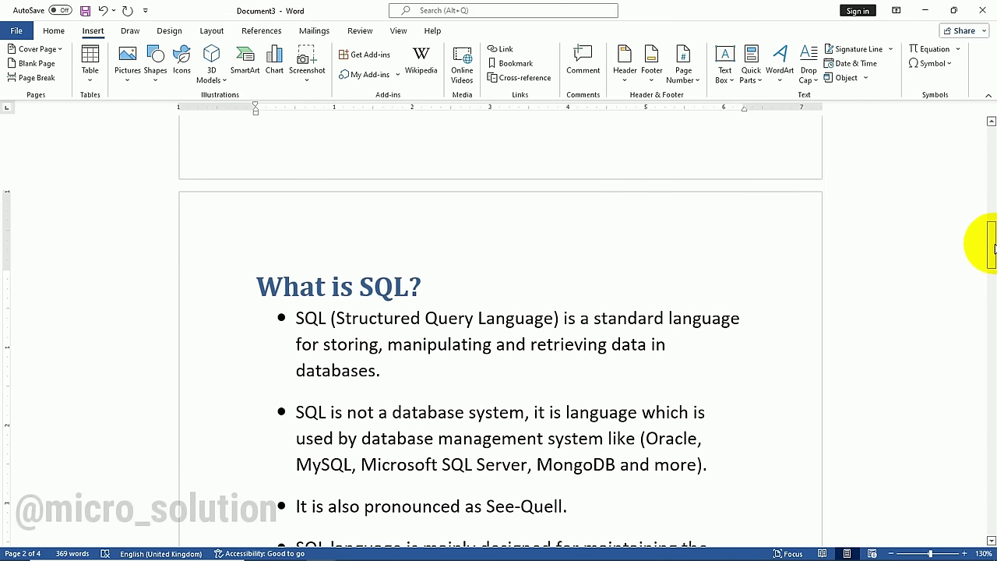
{"action": "left_click_drag", "start_coordinate": [992, 243], "coordinate": [991, 137]}
{"action": "left_click", "coordinate": [473, 285]}
{"action": "left_click", "coordinate": [432, 288]}
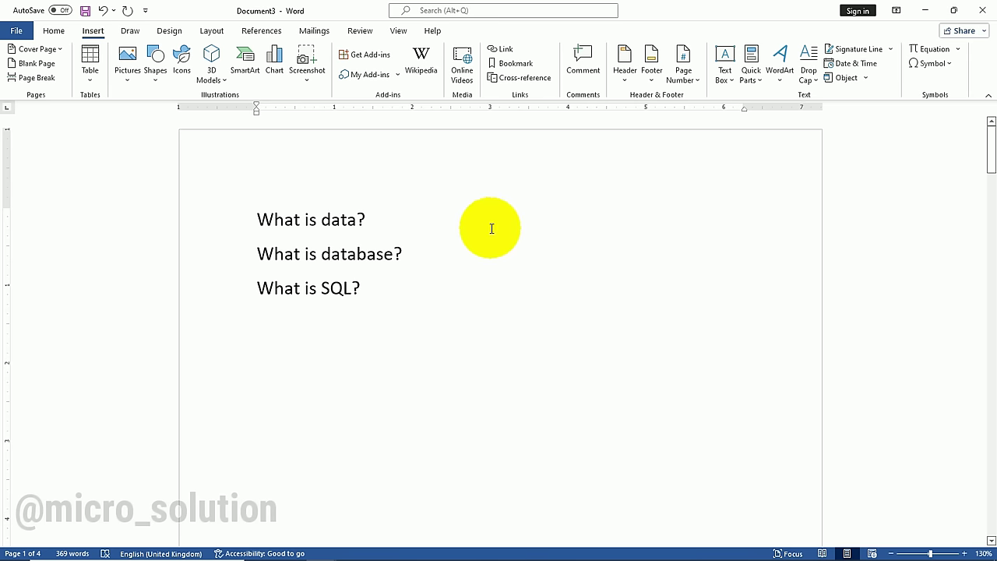
{"action": "left_click", "coordinate": [539, 78]}
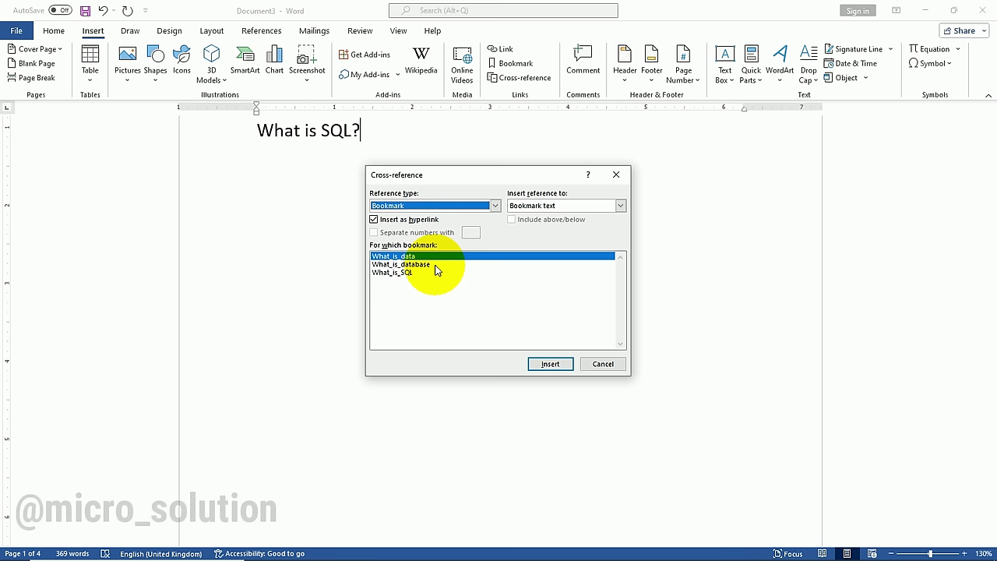
{"action": "left_click", "coordinate": [603, 363]}
{"action": "scroll", "coordinate": [529, 354], "scroll_direction": "up", "scroll_amount": 3}
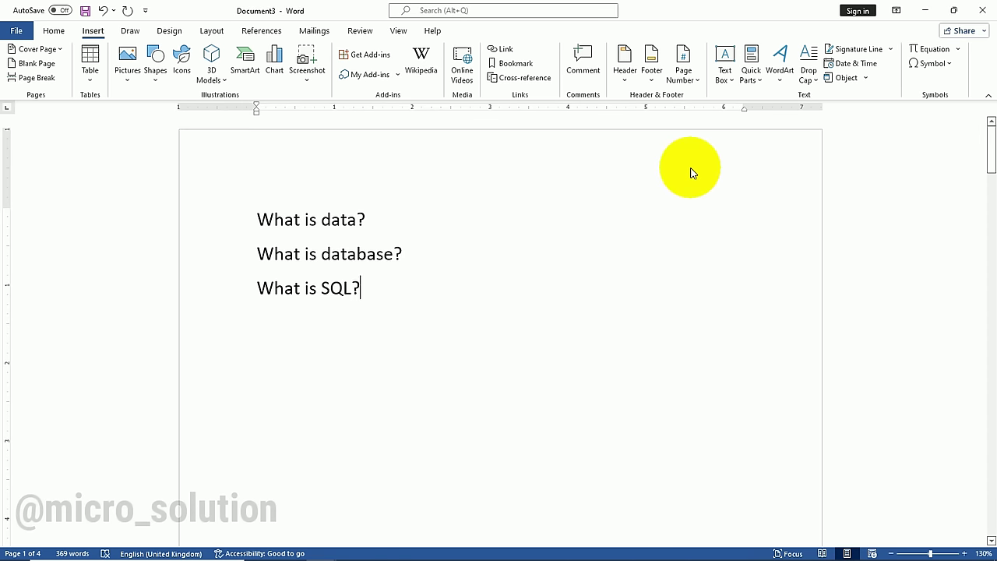
{"action": "left_click", "coordinate": [322, 224], "text": "ctrl"}
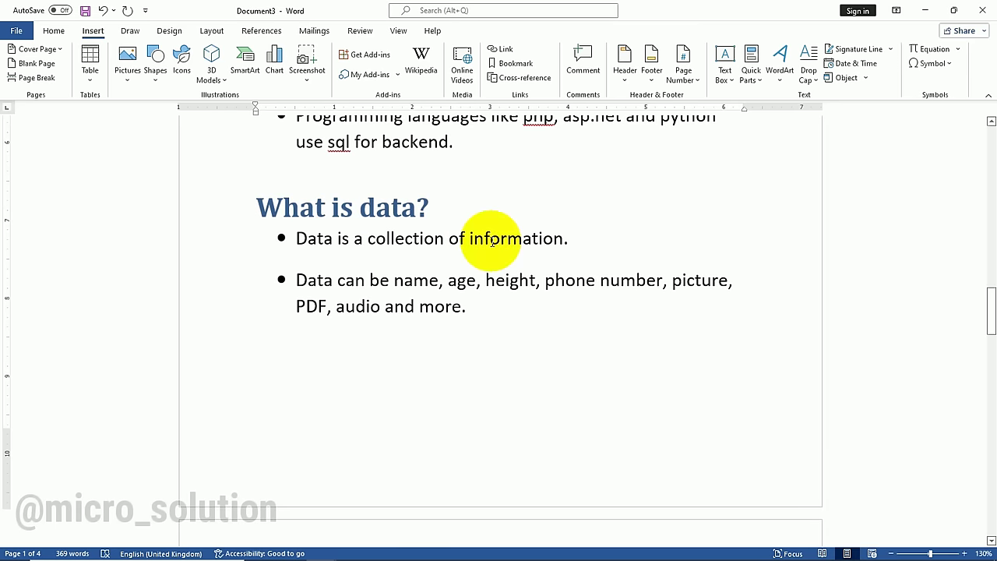
{"action": "left_click_drag", "start_coordinate": [990, 311], "coordinate": [990, 141]}
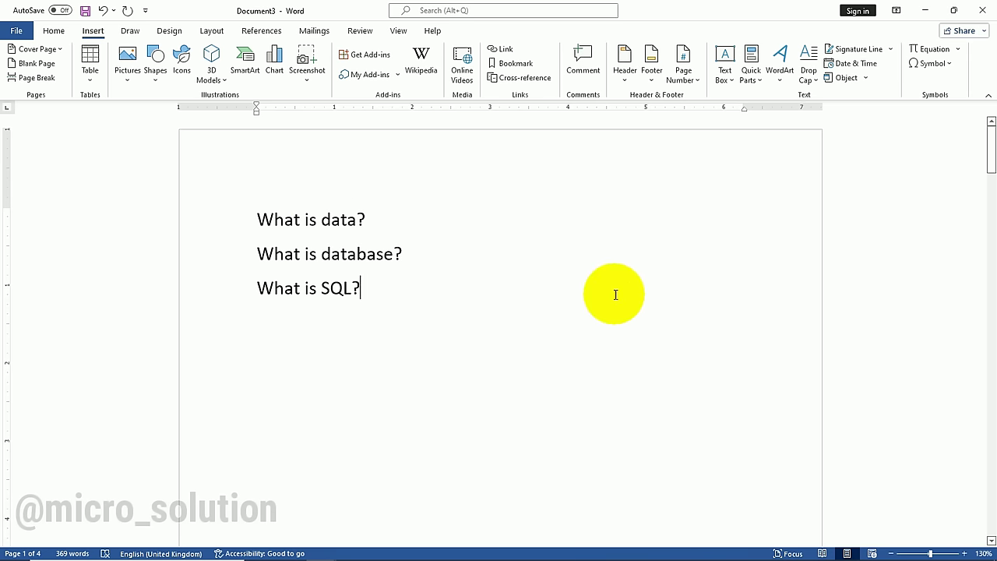
{"action": "left_click", "coordinate": [305, 301]}
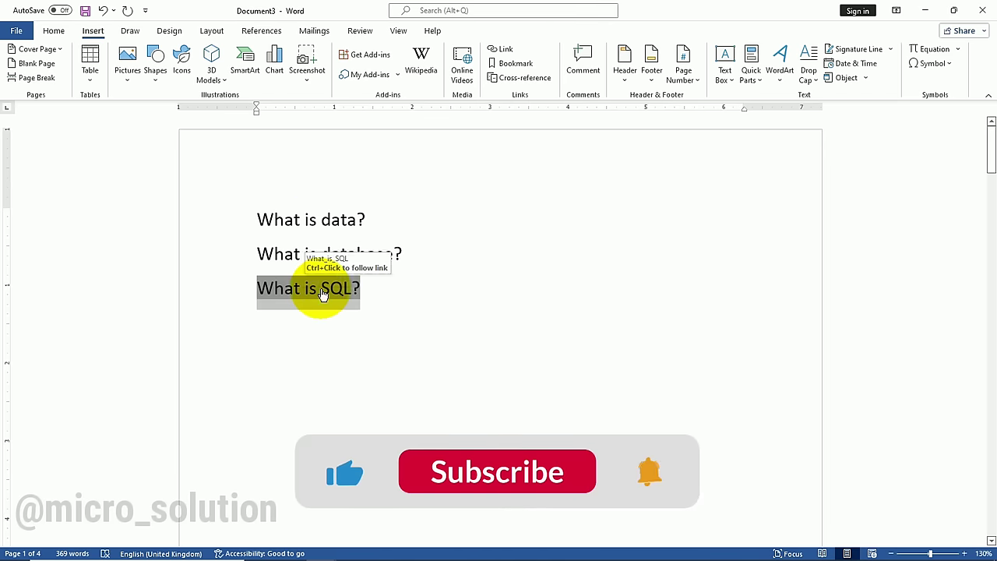
{"action": "left_click", "coordinate": [306, 298], "text": "ctrl"}
{"action": "left_click_drag", "start_coordinate": [991, 251], "coordinate": [991, 94]}
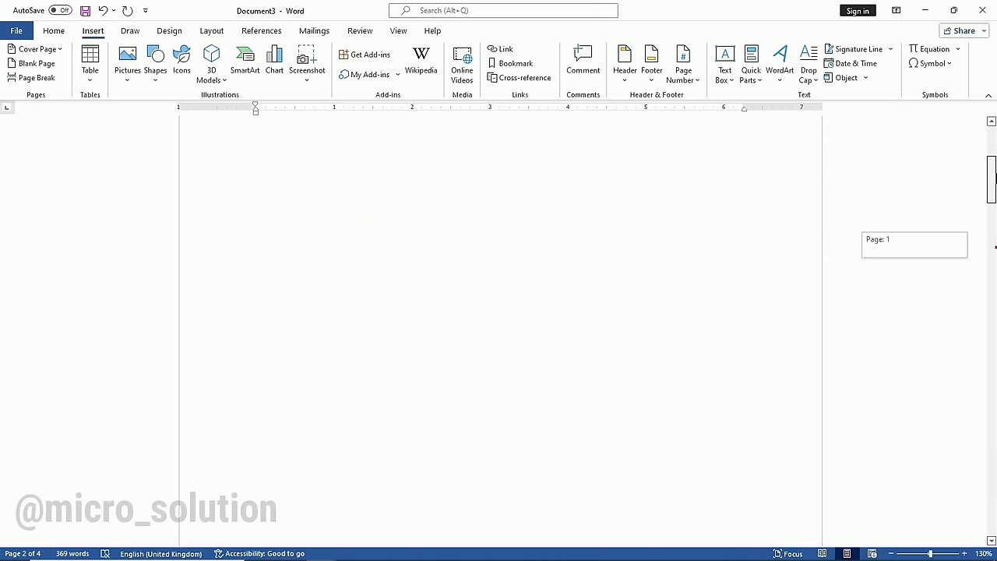
{"action": "left_click", "coordinate": [408, 293]}
Move to Document4 and place the cursor in the third row of the Name and Classes table
{"action": "left_click", "coordinate": [635, 333]}
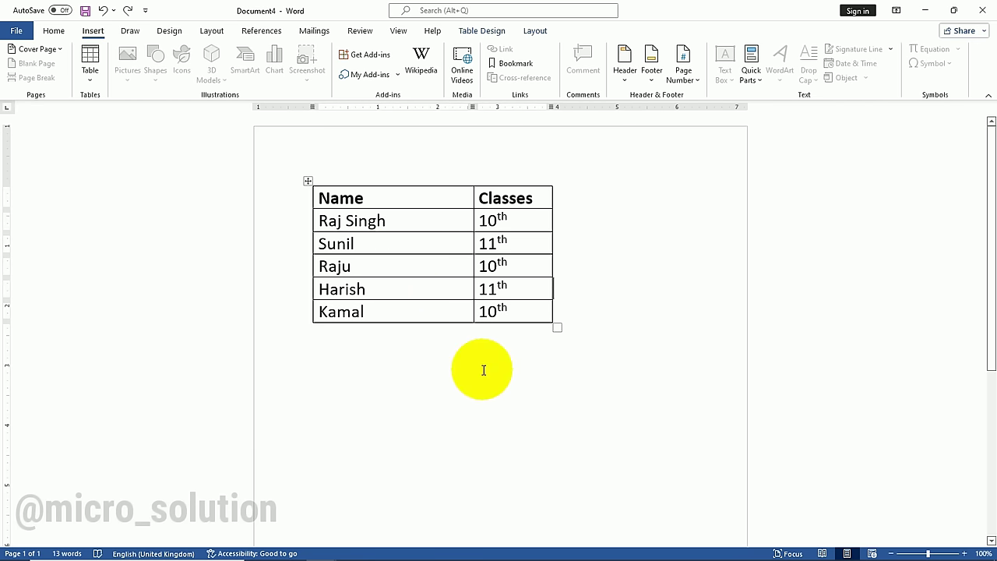
{"action": "left_click", "coordinate": [514, 313]}
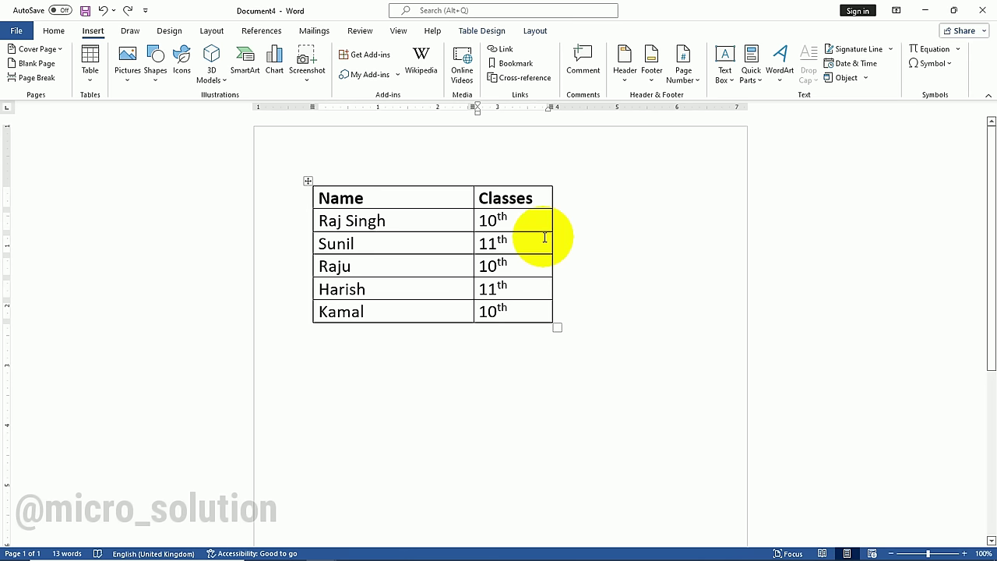
{"action": "left_click", "coordinate": [539, 262]}
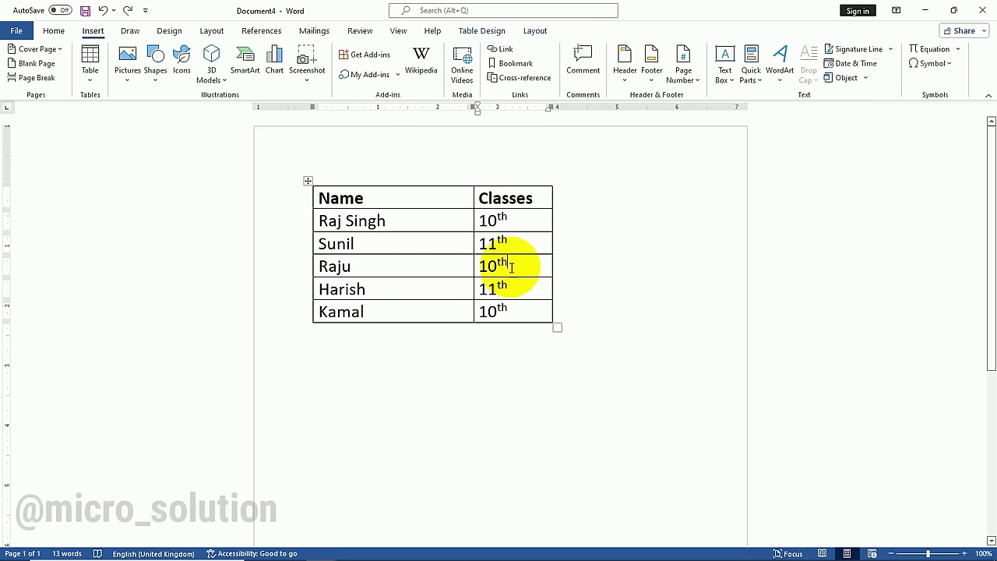
Attach a 'Fee didn't deposit' comment to the third row's name, Raju
{"action": "left_click", "coordinate": [370, 266]}
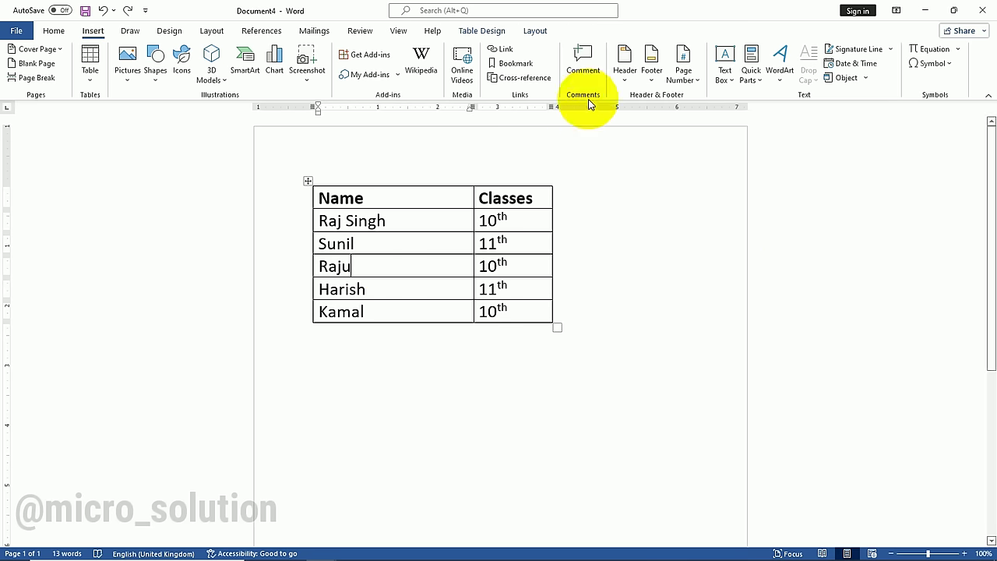
{"action": "left_click", "coordinate": [589, 69]}
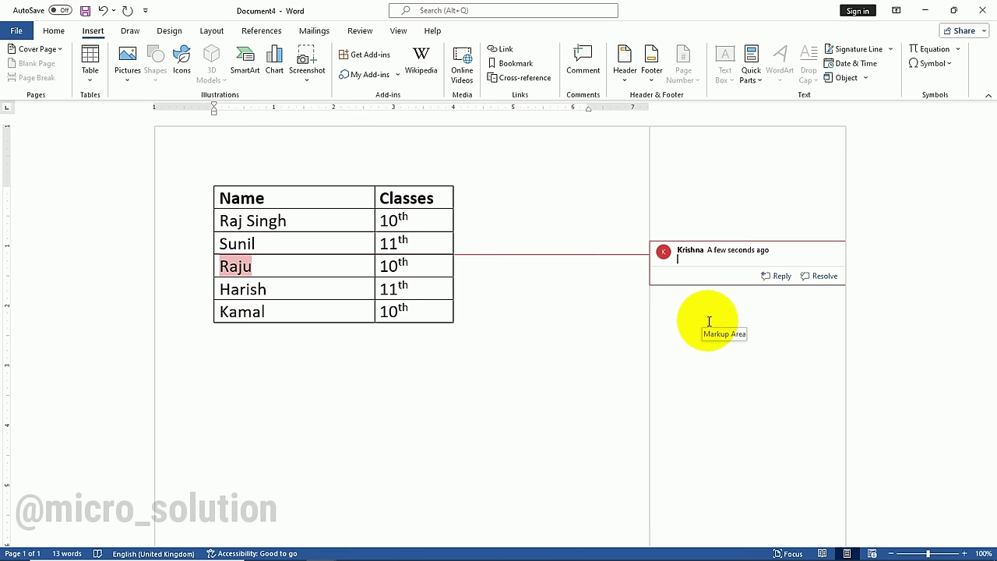
{"action": "type", "text": "Fee"}
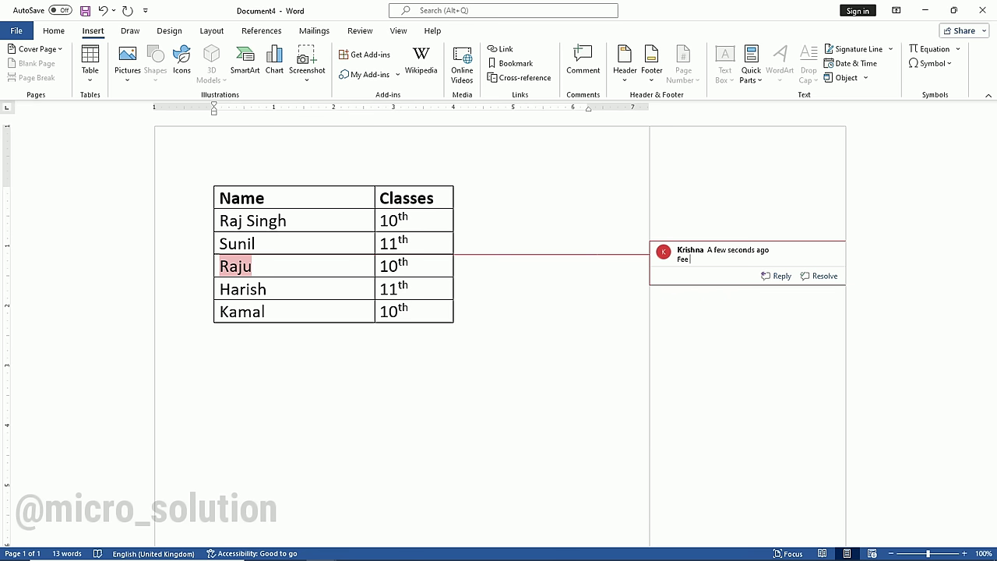
{"action": "type", "text": " didn't deposit"}
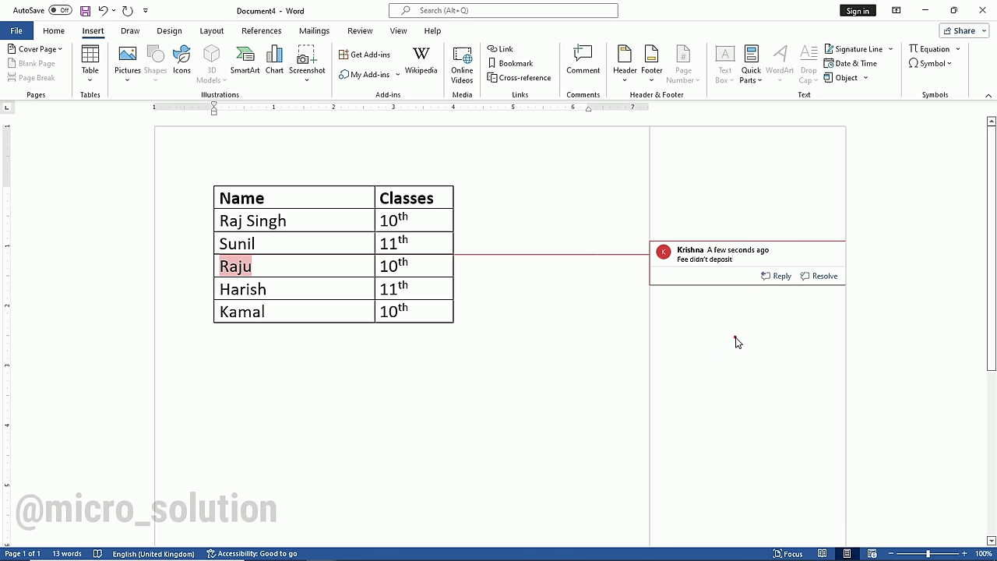
{"action": "left_click", "coordinate": [421, 347]}
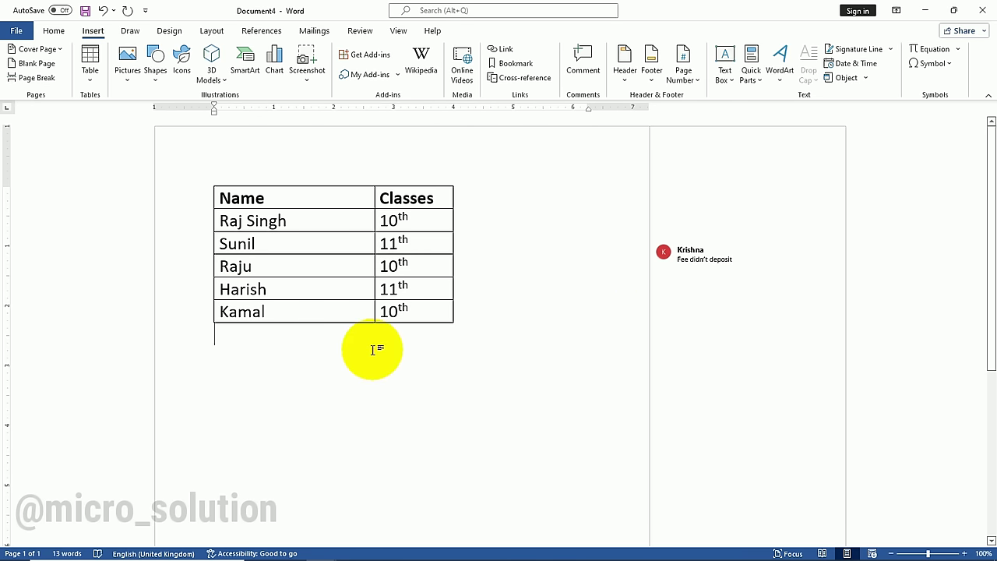
Start a new comment anchored on the Kamal cell
{"action": "left_click", "coordinate": [341, 311]}
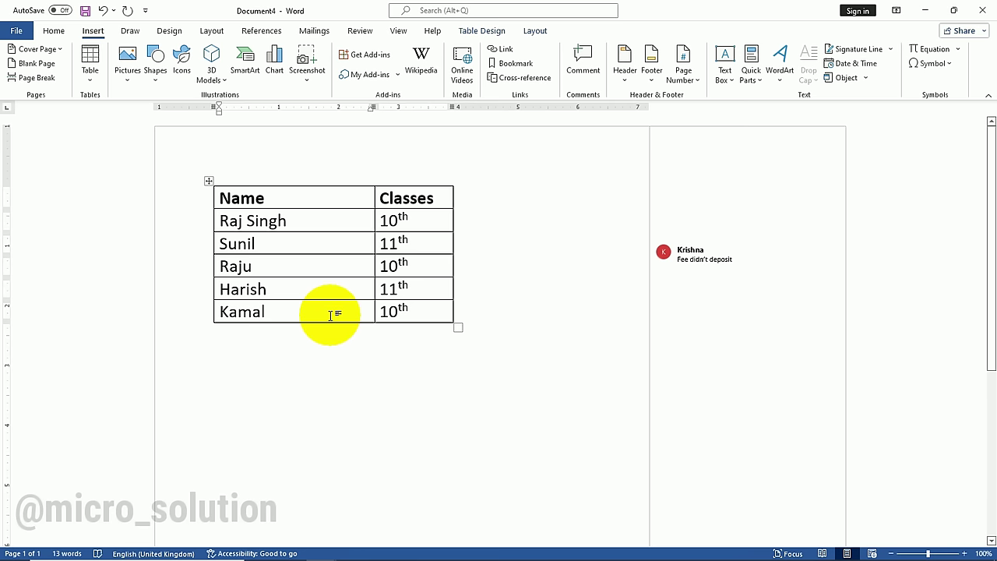
{"action": "left_click", "coordinate": [579, 66]}
{"action": "left_click", "coordinate": [661, 306]}
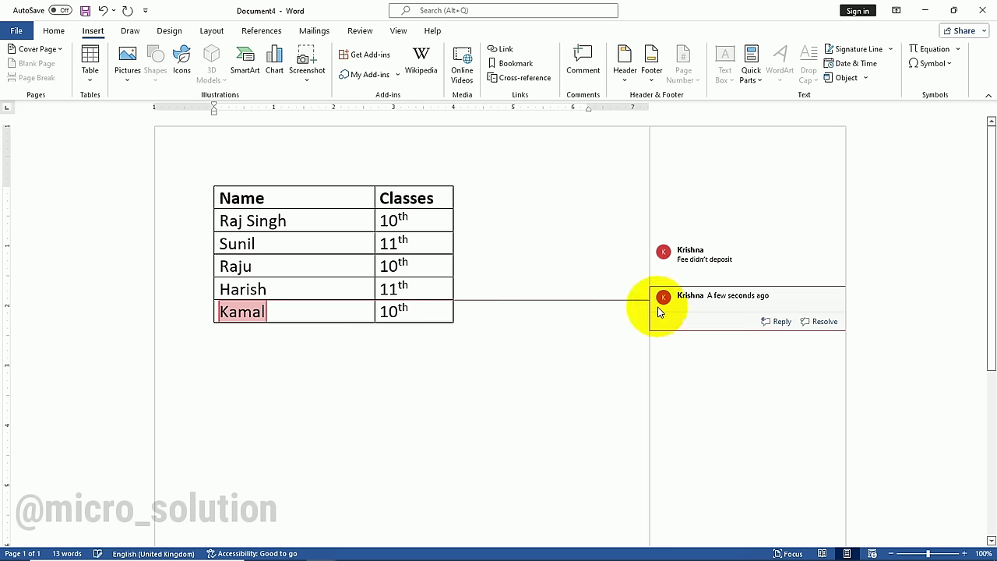
{"action": "left_click", "coordinate": [680, 322]}
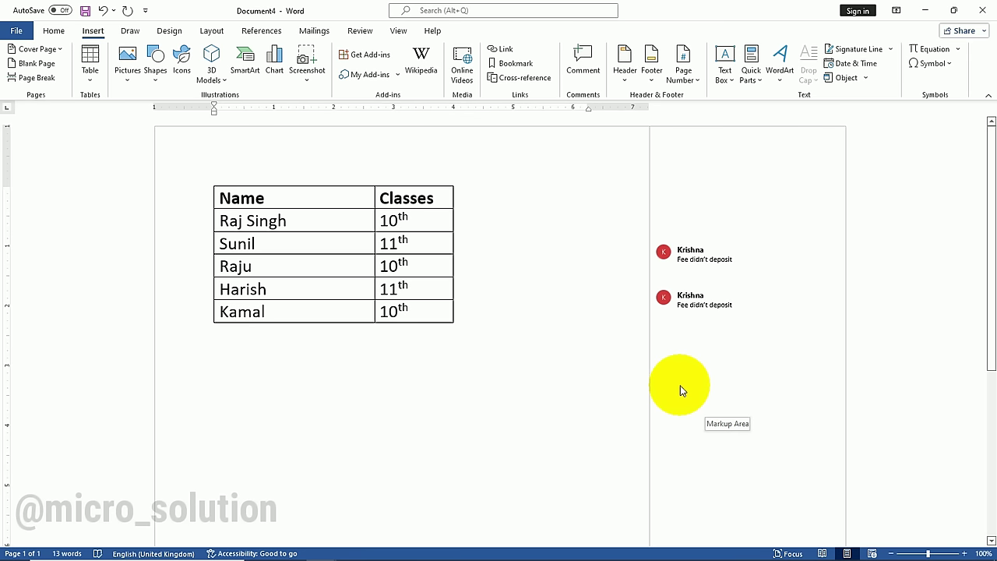
Turn off Show Comments under Review so the Raju and Kamal comments become margin markers
{"action": "left_click", "coordinate": [359, 31]}
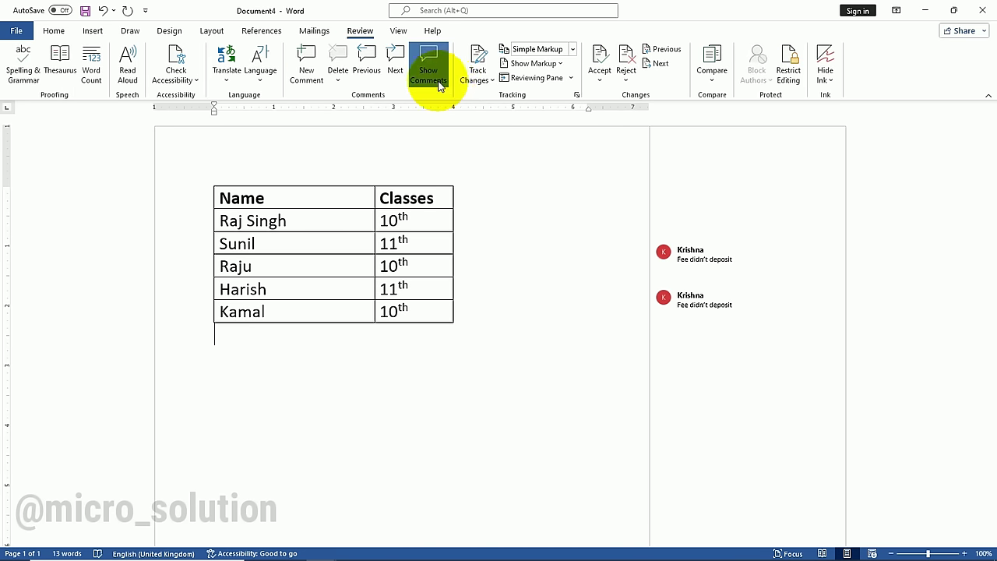
{"action": "left_click", "coordinate": [435, 83]}
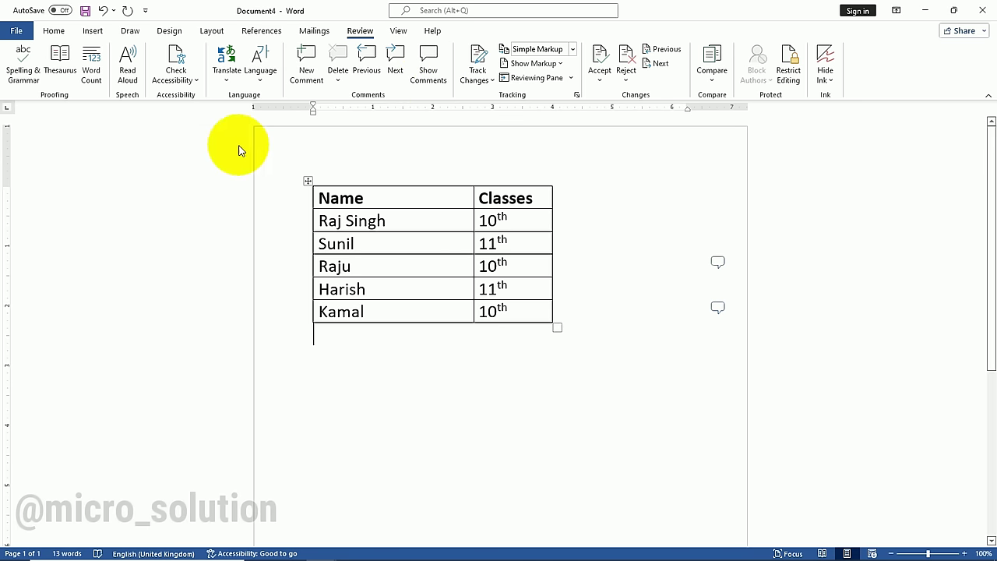
{"action": "left_click", "coordinate": [92, 31]}
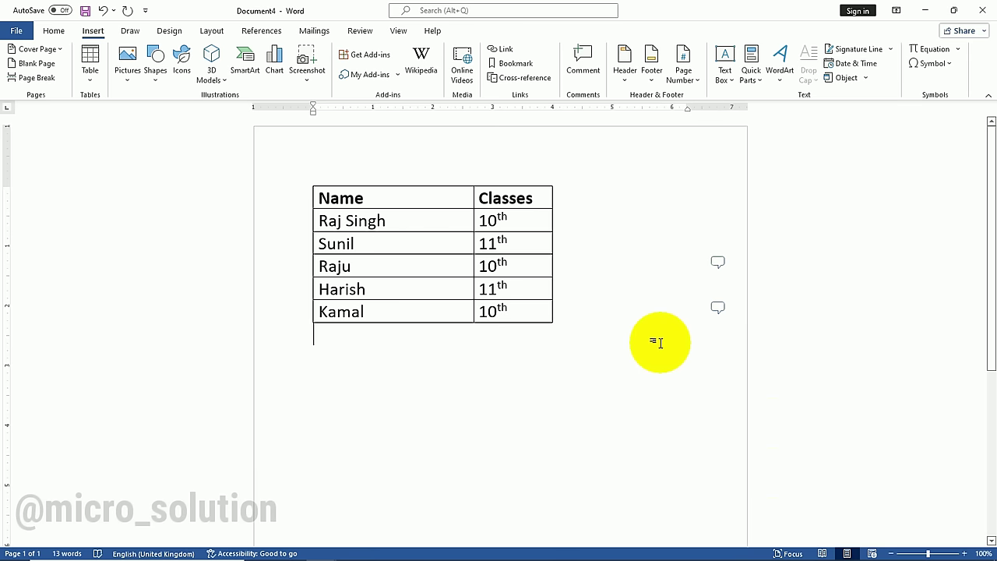
{"action": "key", "text": "ctrl+y"}
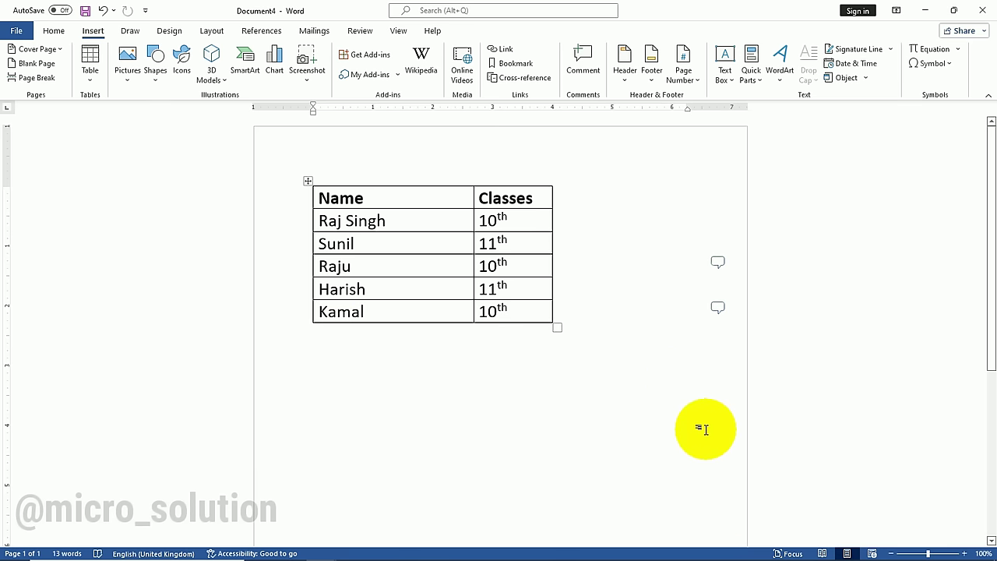
{"action": "left_click", "coordinate": [718, 308]}
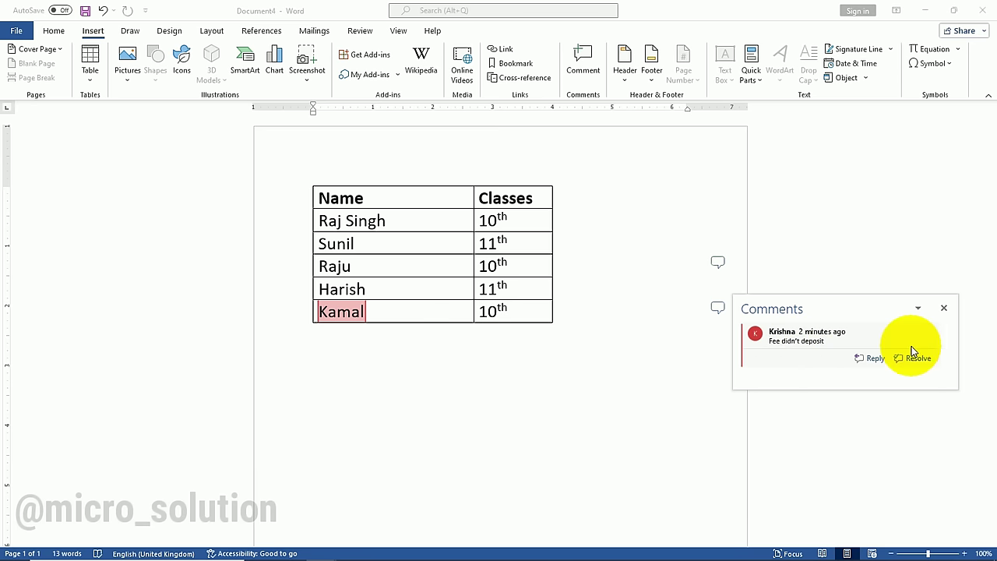
{"action": "left_click", "coordinate": [945, 309]}
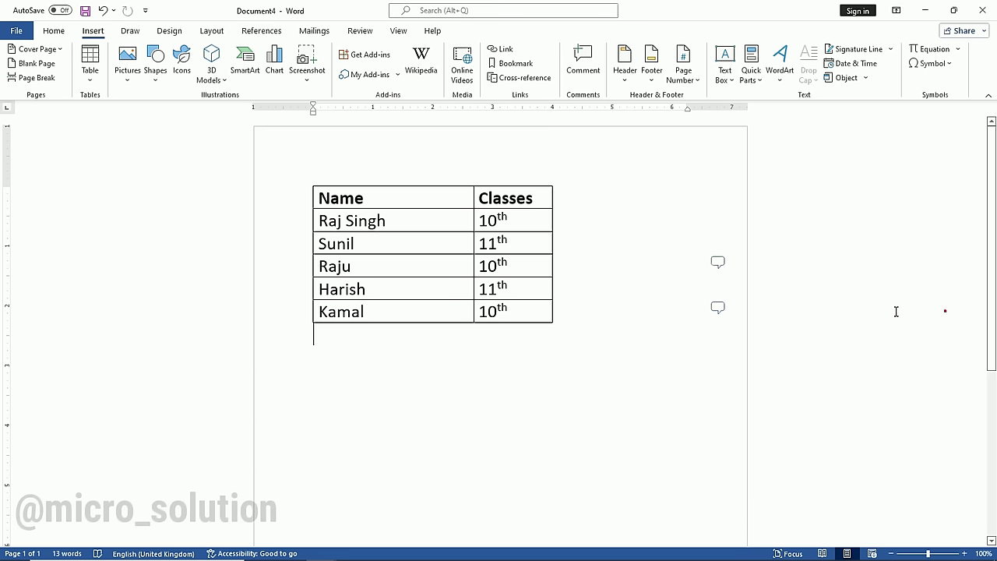
{"action": "left_click", "coordinate": [718, 262]}
{"action": "left_click", "coordinate": [718, 262]}
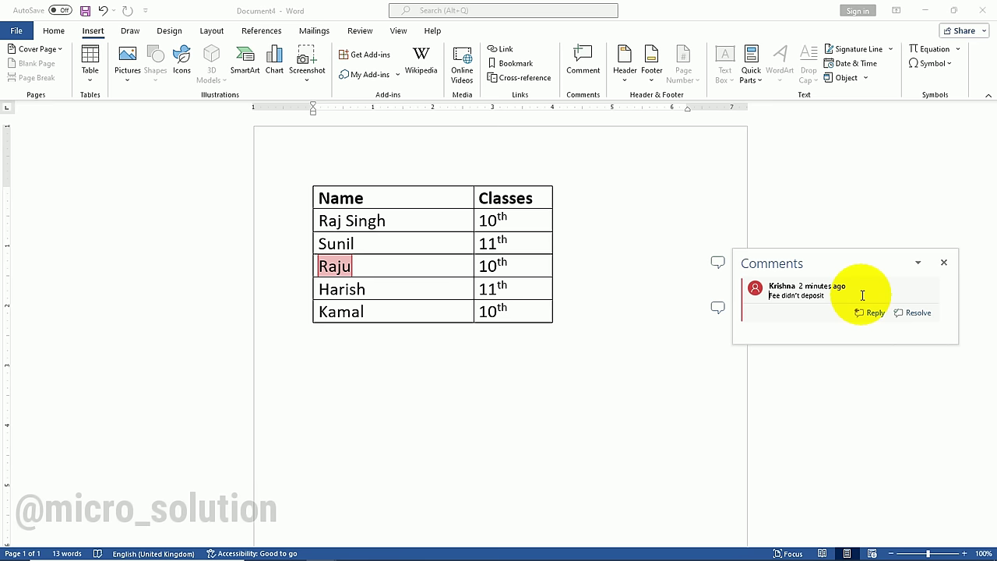
{"action": "left_click", "coordinate": [945, 262]}
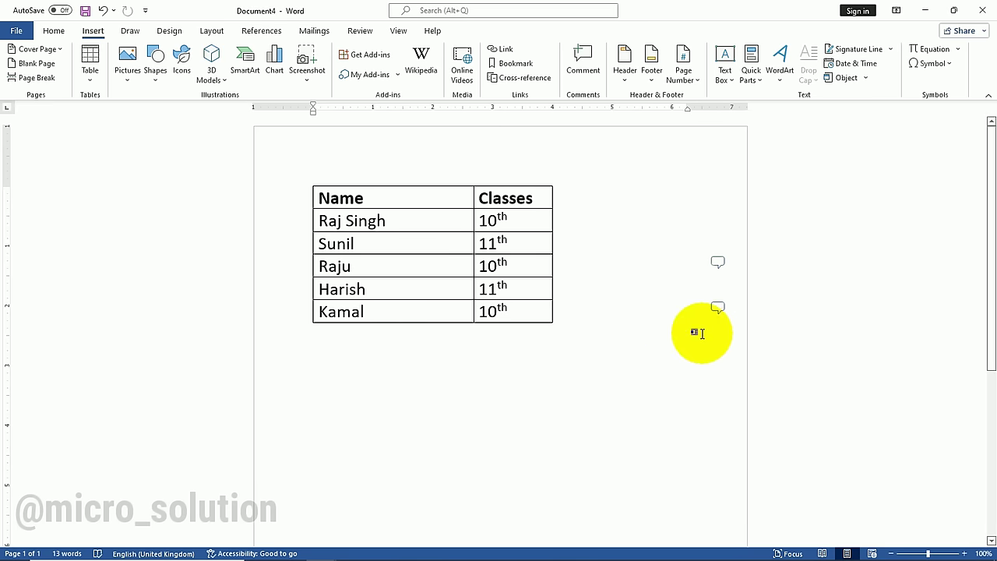
{"action": "mouse_move", "coordinate": [514, 269]}
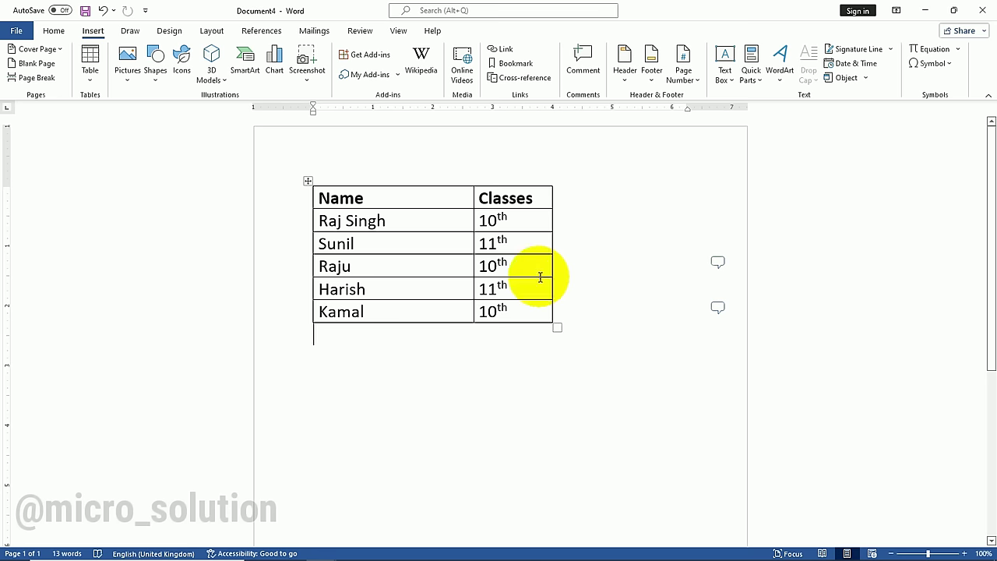
Show the comments again, then remove them all with Delete All Comments in Document
{"action": "left_click", "coordinate": [358, 30]}
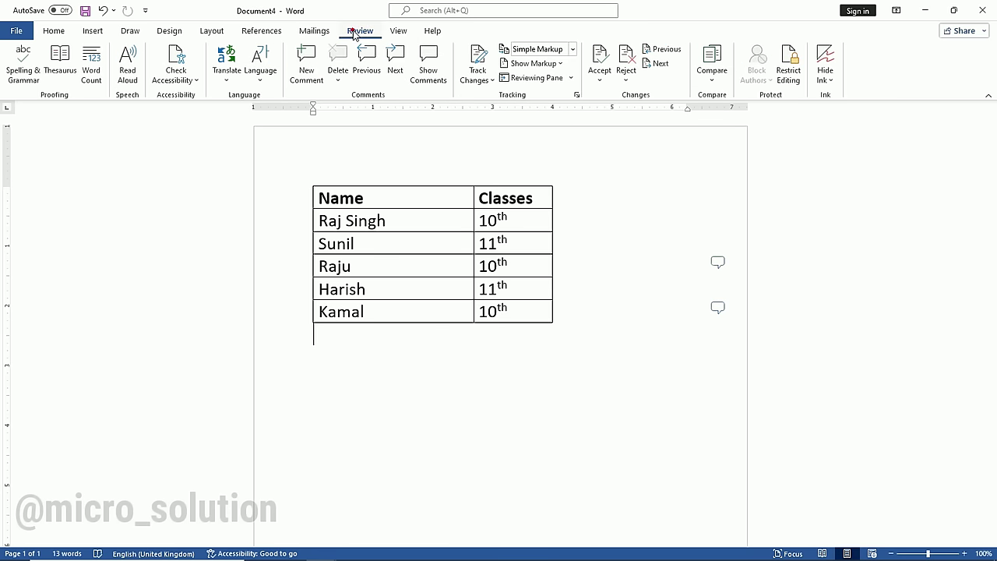
{"action": "left_click", "coordinate": [431, 69]}
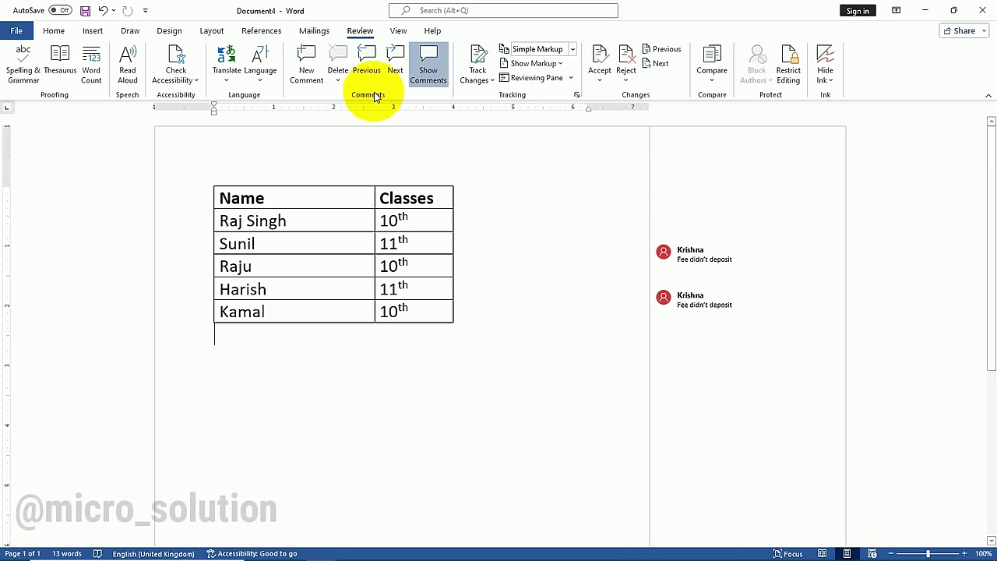
{"action": "left_click", "coordinate": [338, 71]}
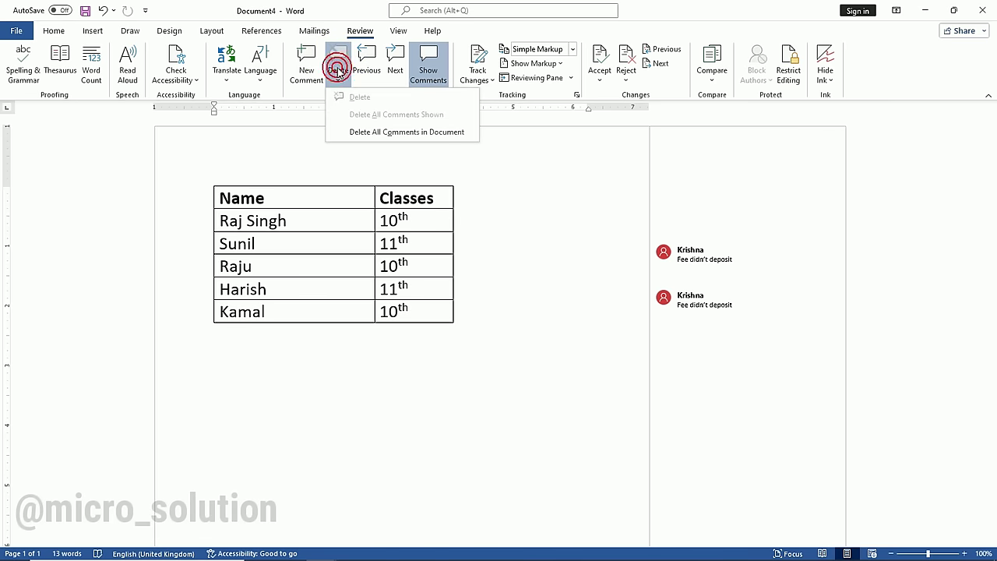
{"action": "left_click", "coordinate": [446, 136]}
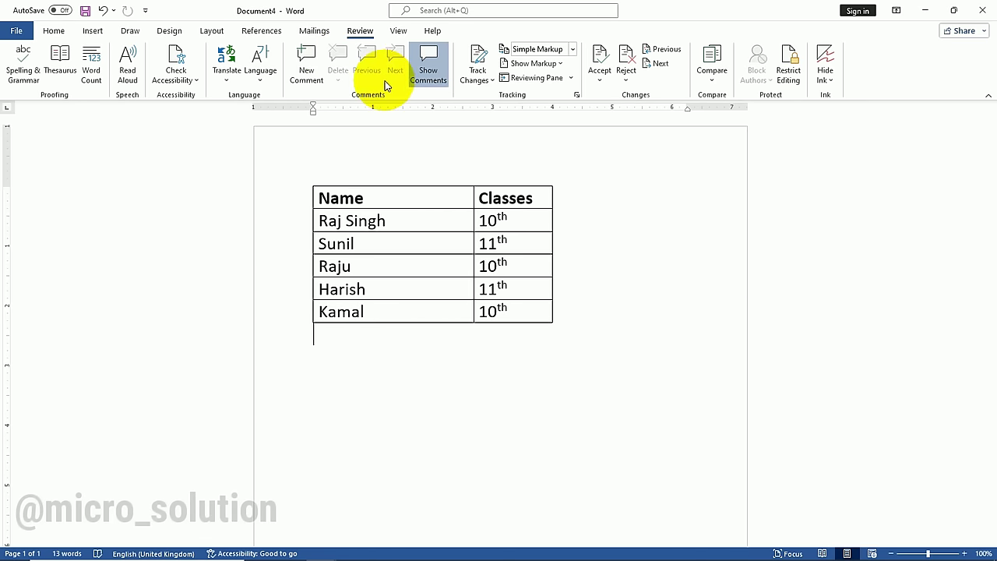
{"action": "mouse_move", "coordinate": [472, 201]}
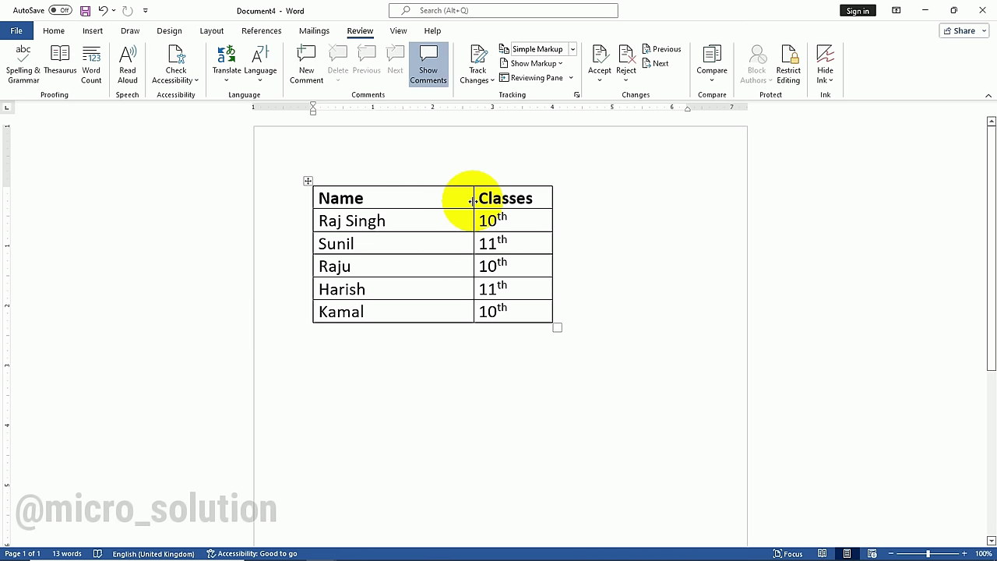
{"action": "left_click", "coordinate": [91, 30]}
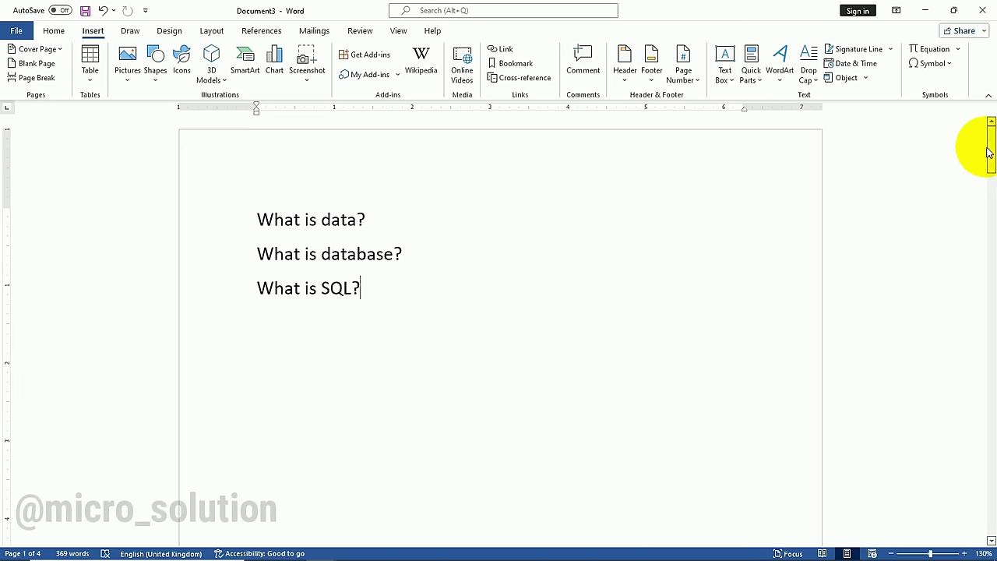
Scroll to page 2 and insert a blank line before the 'What is SQL?' heading
{"action": "mouse_move", "coordinate": [991, 144]}
{"action": "left_mouse_down"}
{"action": "mouse_move", "coordinate": [993, 364]}
{"action": "mouse_move", "coordinate": [994, 173]}
{"action": "mouse_move", "coordinate": [993, 237]}
{"action": "left_mouse_up"}
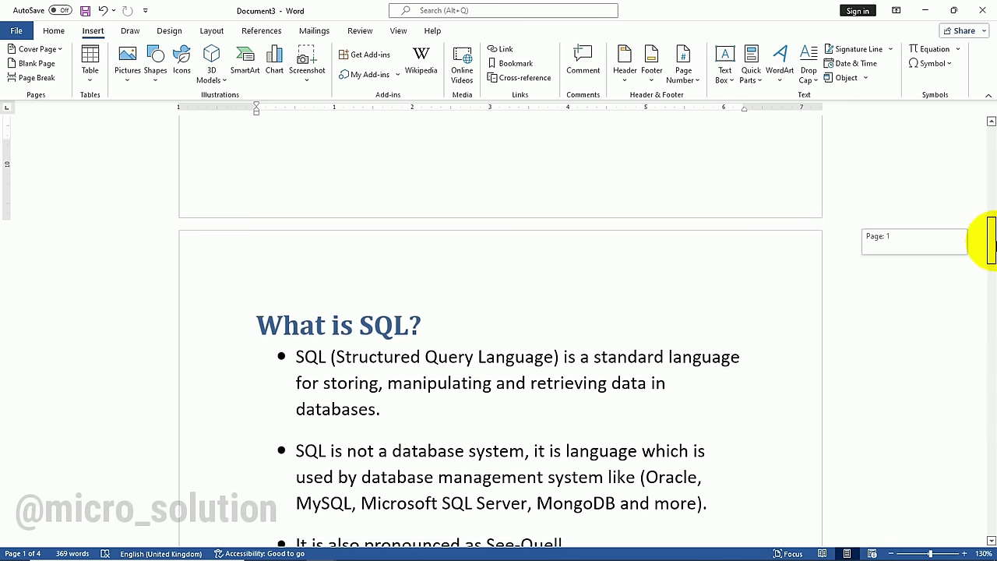
{"action": "mouse_move", "coordinate": [988, 241]}
{"action": "left_mouse_down"}
{"action": "mouse_move", "coordinate": [990, 255]}
{"action": "mouse_move", "coordinate": [988, 246]}
{"action": "left_mouse_up"}
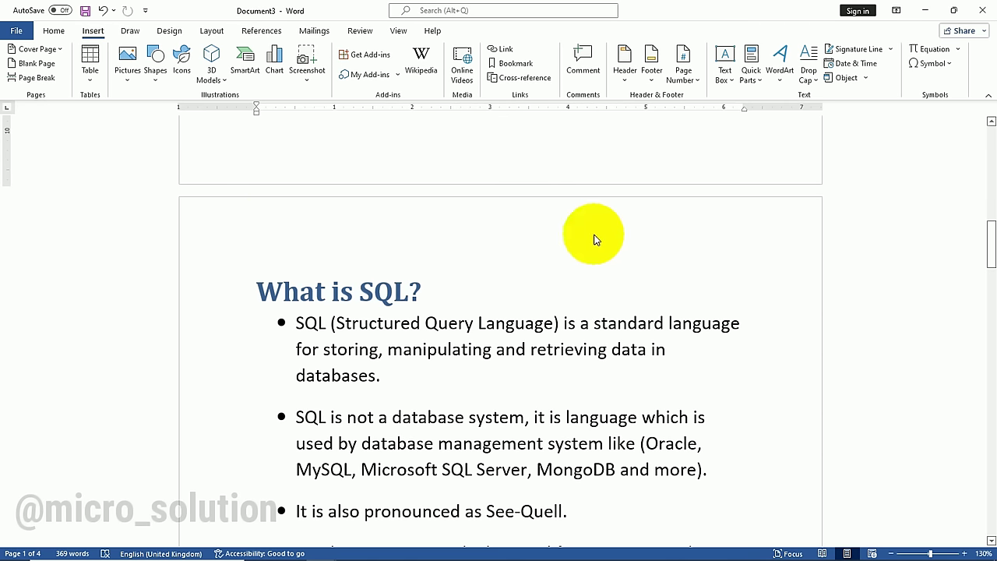
{"action": "left_click", "coordinate": [250, 264]}
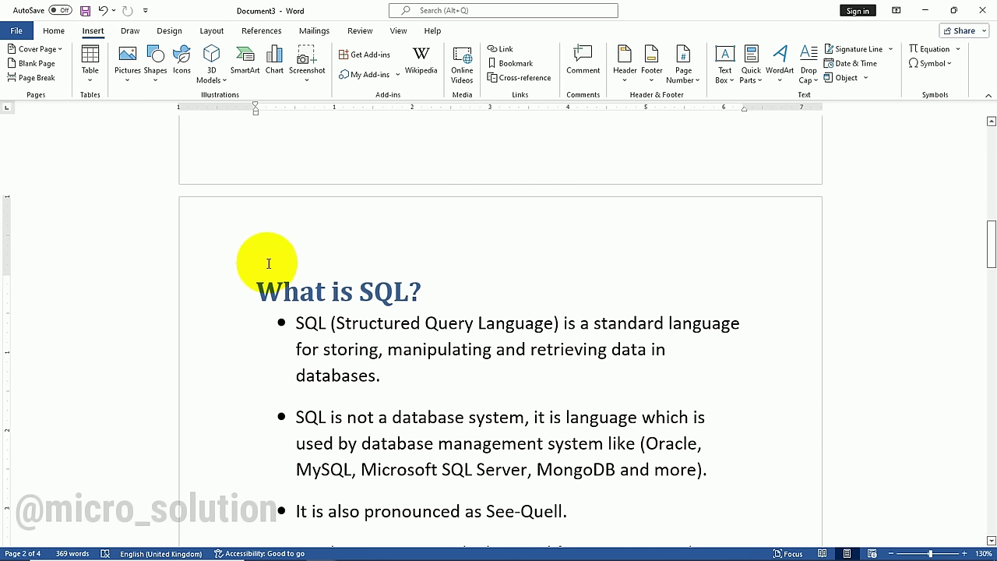
{"action": "key", "text": "Return"}
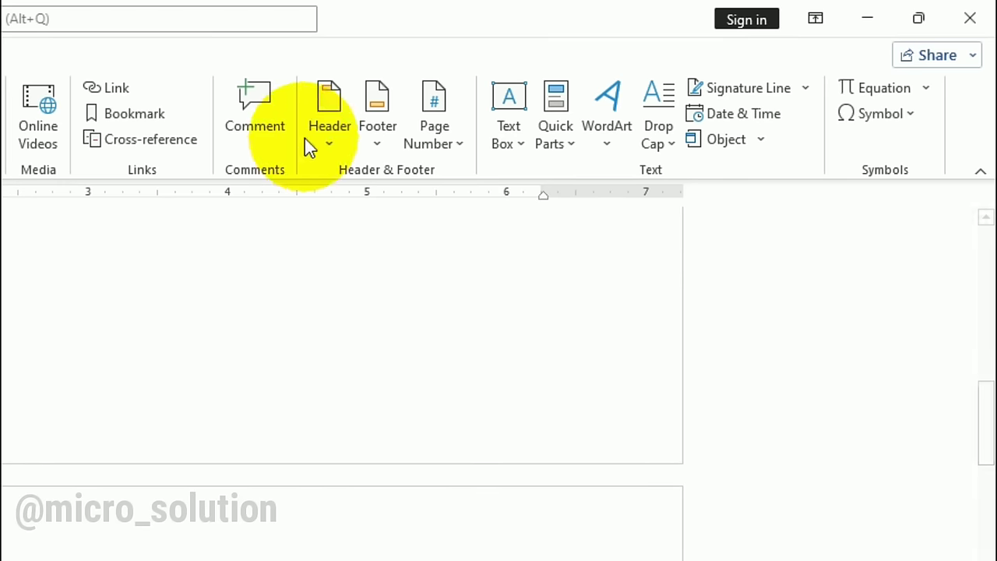
Insert the Banded header with the title 'SQL NOTES' and close header editing
{"action": "left_click", "coordinate": [625, 64]}
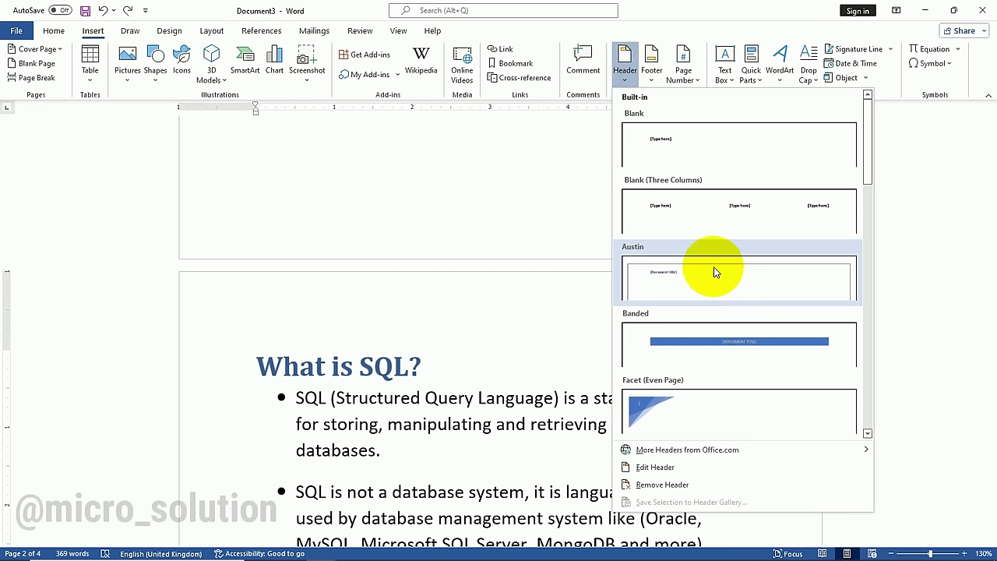
{"action": "mouse_move", "coordinate": [739, 344]}
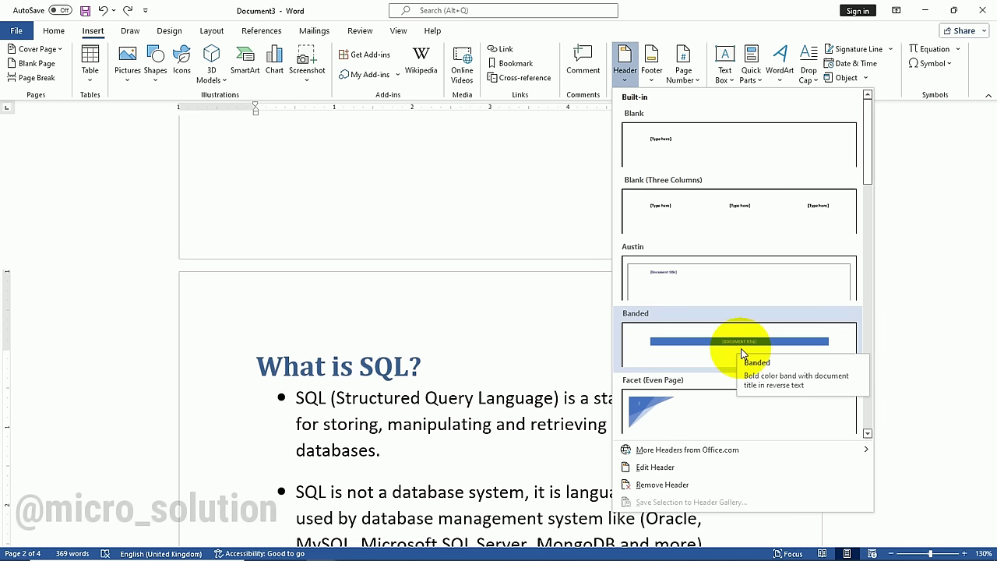
{"action": "left_click", "coordinate": [737, 341]}
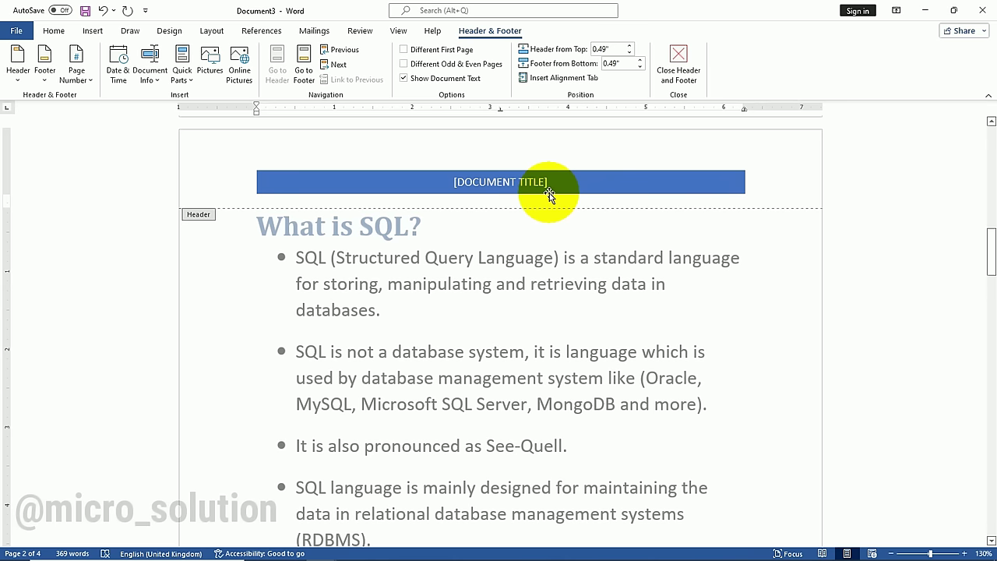
{"action": "left_click", "coordinate": [548, 194]}
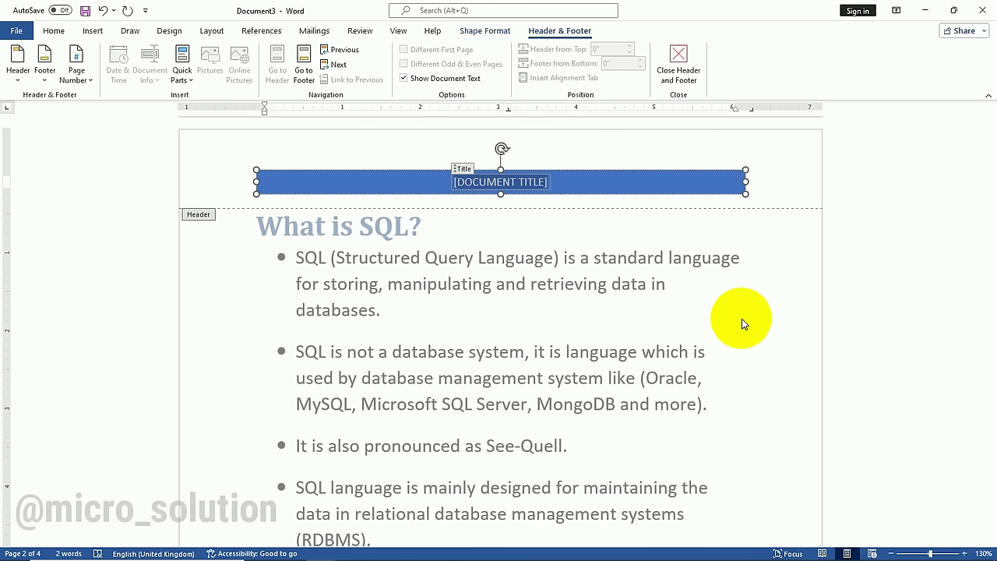
{"action": "type", "text": "SQL"}
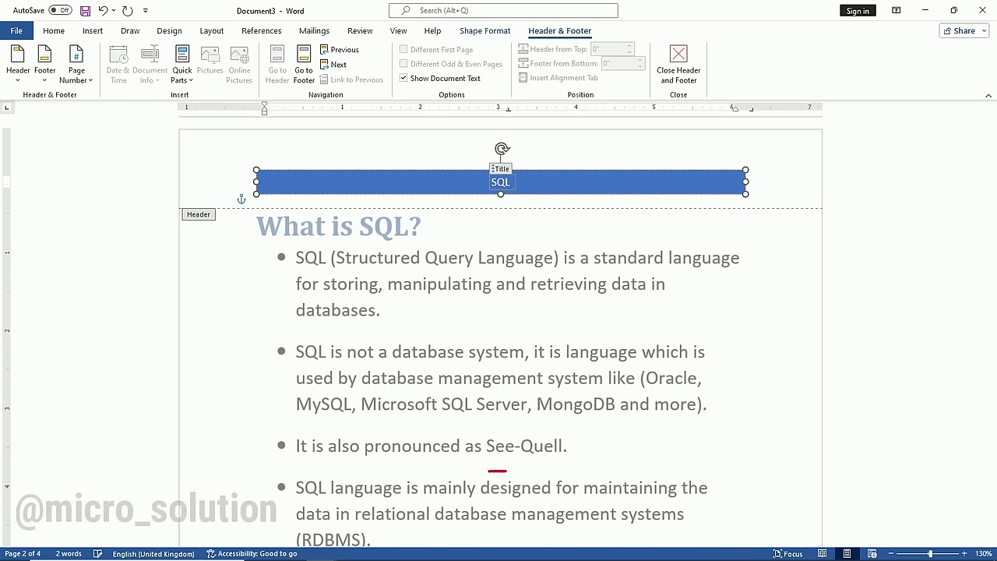
{"action": "type", "text": " N"}
{"action": "type", "text": "OTES"}
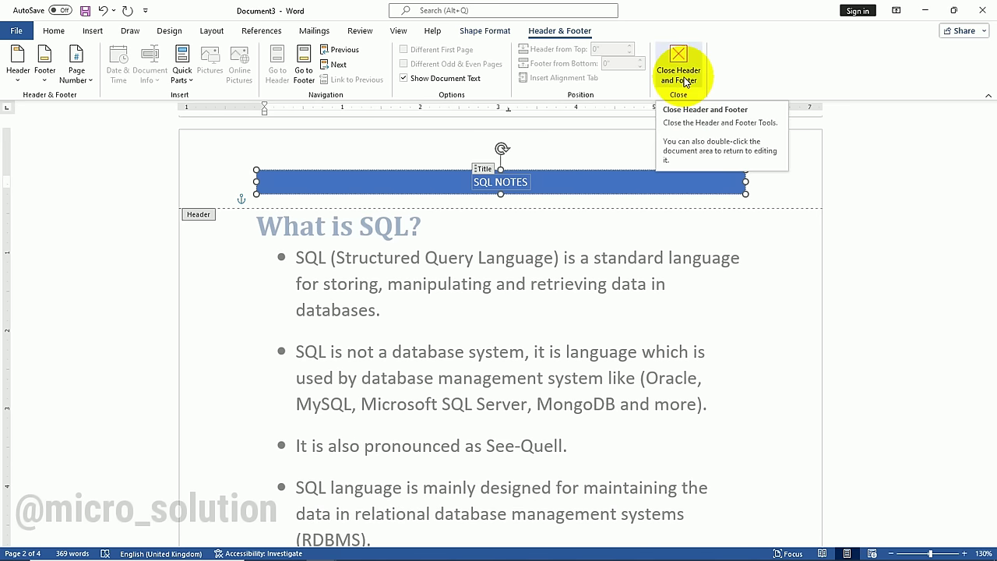
{"action": "left_click", "coordinate": [687, 74]}
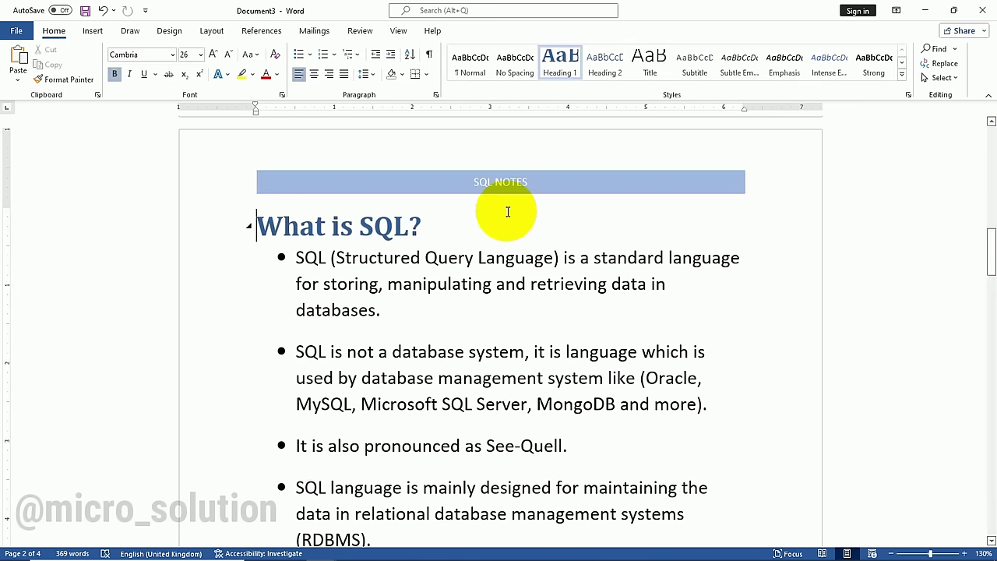
Scroll down through the notes, then back up to page 1's three 'What is…?' questions
{"action": "scroll", "coordinate": [534, 195], "scroll_direction": "down", "scroll_amount": 5}
{"action": "scroll", "coordinate": [538, 222], "scroll_direction": "down", "scroll_amount": 5}
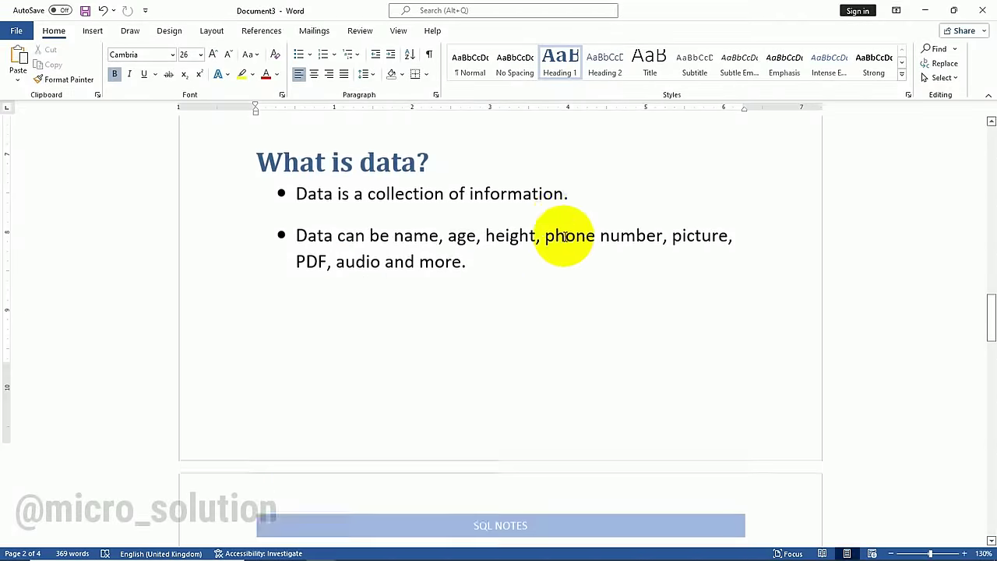
{"action": "scroll", "coordinate": [564, 233], "scroll_direction": "down", "scroll_amount": 2}
{"action": "scroll", "coordinate": [514, 230], "scroll_direction": "down", "scroll_amount": 5}
{"action": "scroll", "coordinate": [556, 196], "scroll_direction": "down", "scroll_amount": 3}
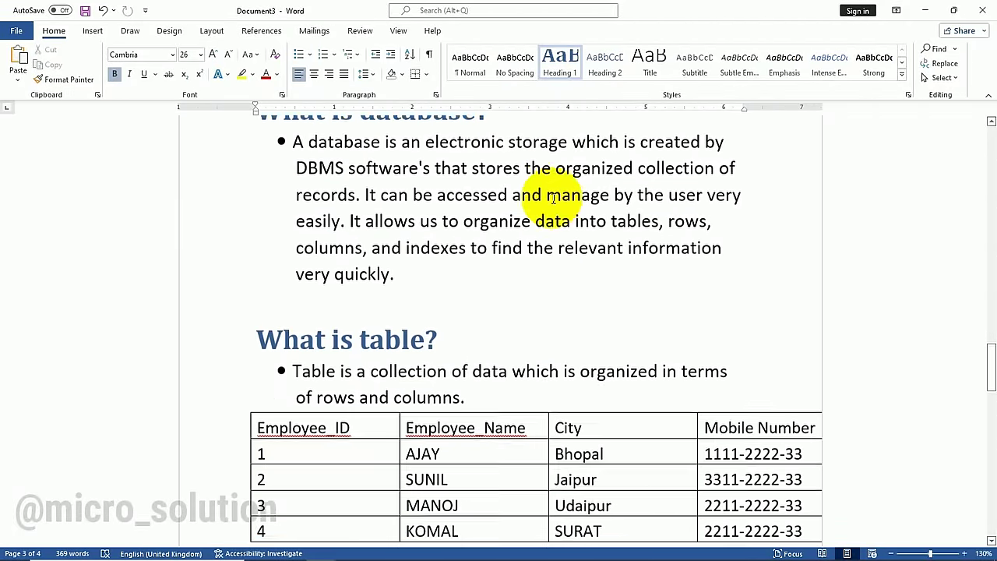
{"action": "scroll", "coordinate": [551, 201], "scroll_direction": "down", "scroll_amount": 4}
{"action": "scroll", "coordinate": [550, 201], "scroll_direction": "down", "scroll_amount": 5}
{"action": "scroll", "coordinate": [534, 202], "scroll_direction": "down", "scroll_amount": 2}
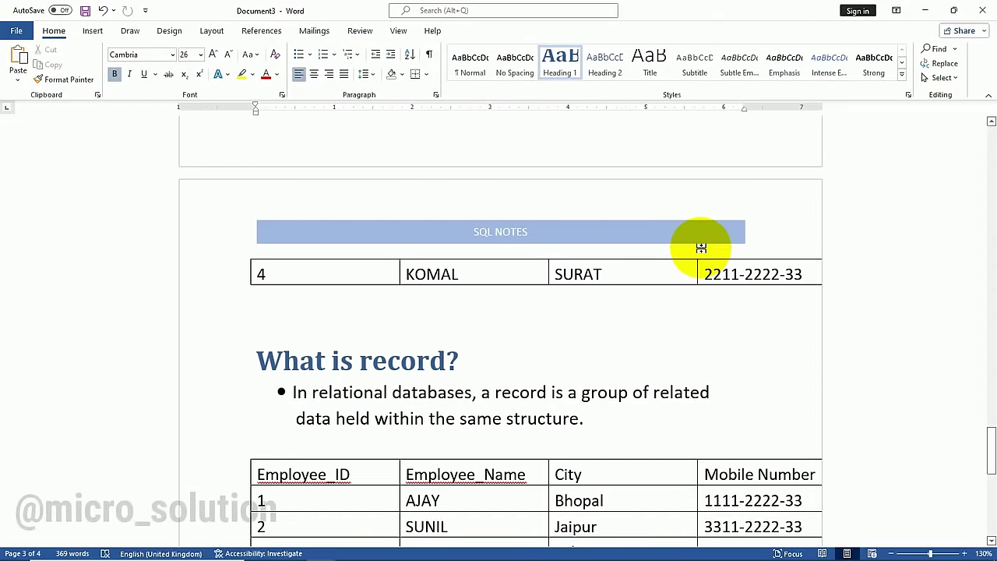
{"action": "scroll", "coordinate": [705, 246], "scroll_direction": "up", "scroll_amount": 5}
{"action": "scroll", "coordinate": [701, 251], "scroll_direction": "up", "scroll_amount": 5}
{"action": "scroll", "coordinate": [701, 248], "scroll_direction": "up", "scroll_amount": 4}
{"action": "scroll", "coordinate": [701, 247], "scroll_direction": "up", "scroll_amount": 4}
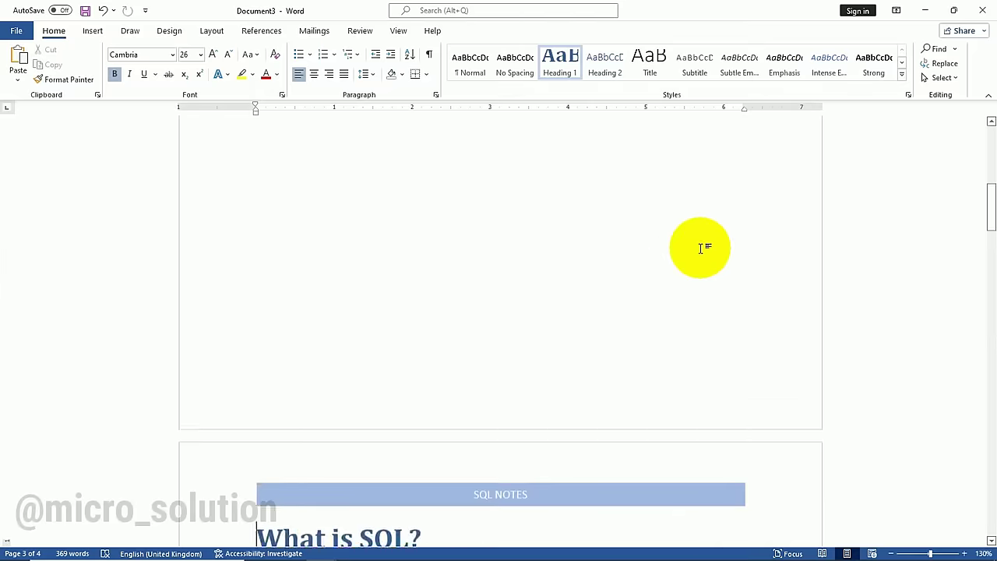
{"action": "scroll", "coordinate": [701, 248], "scroll_direction": "up", "scroll_amount": 3}
{"action": "scroll", "coordinate": [701, 248], "scroll_direction": "up", "scroll_amount": 3}
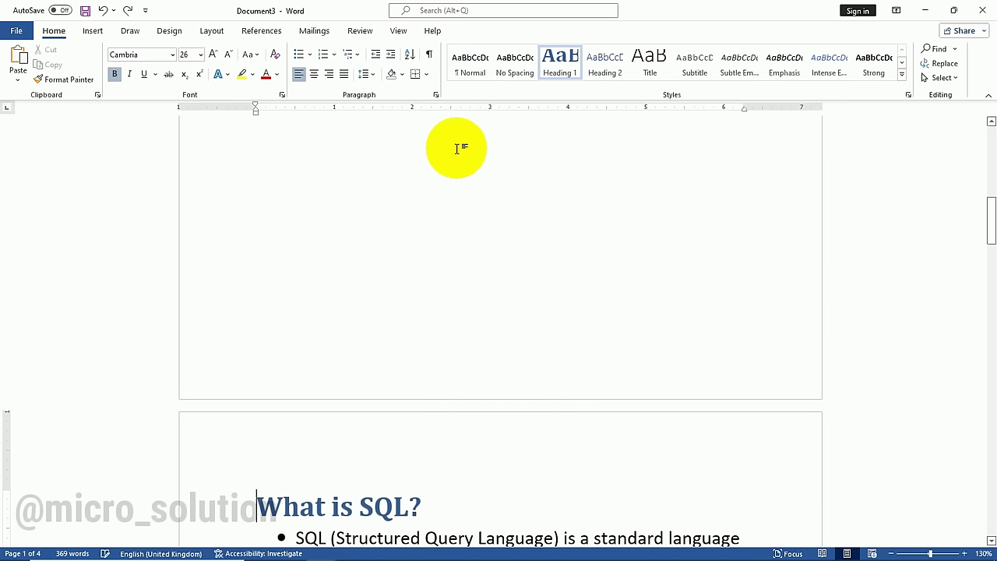
{"action": "scroll", "coordinate": [459, 148], "scroll_direction": "up", "scroll_amount": 10}
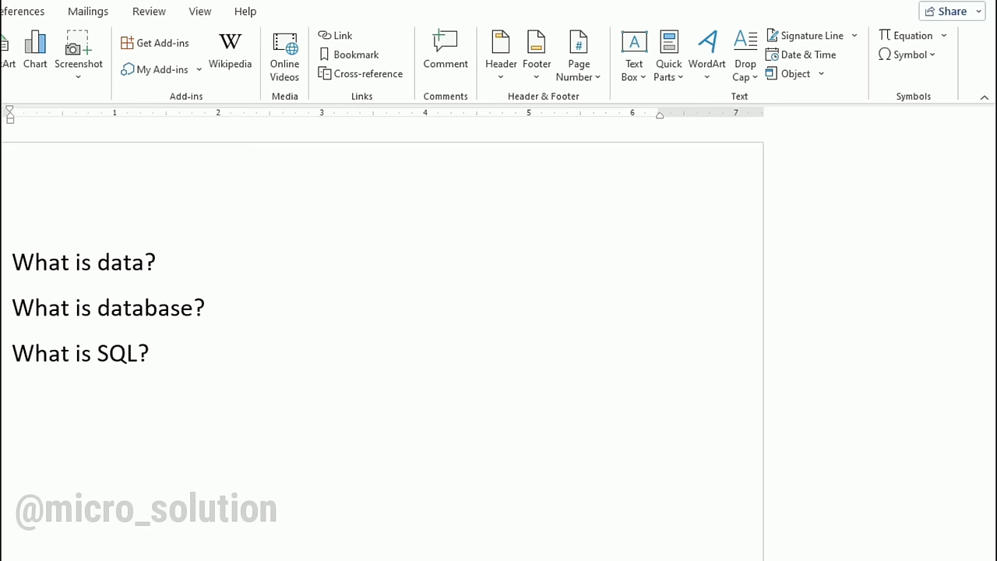
{"action": "left_click", "coordinate": [502, 50]}
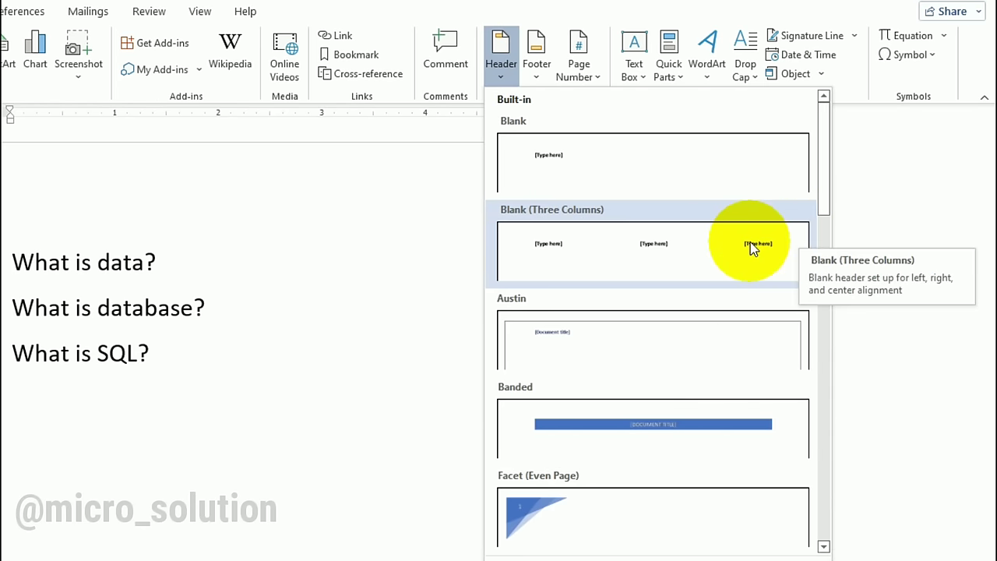
{"action": "left_click", "coordinate": [594, 514]}
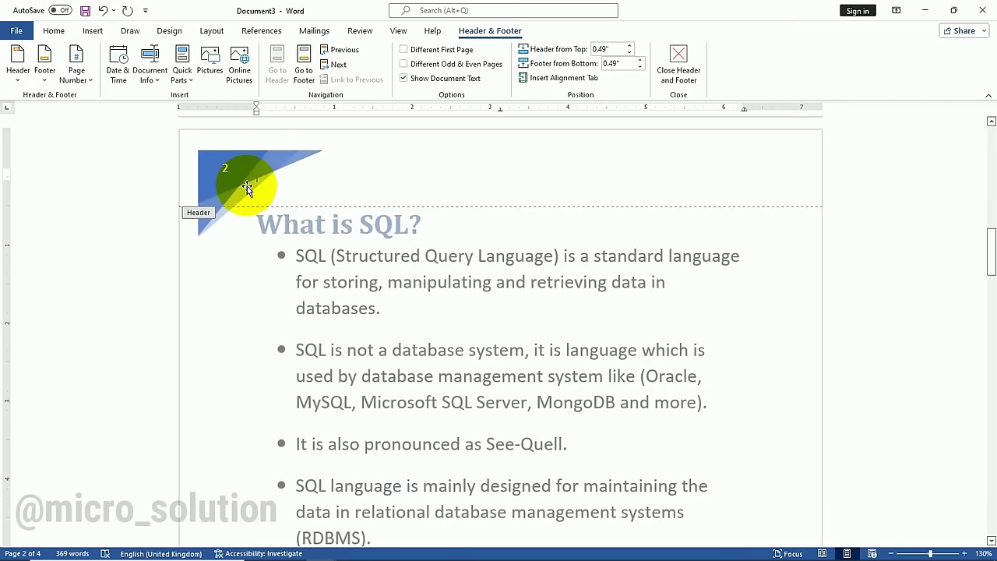
{"action": "left_click", "coordinate": [692, 82]}
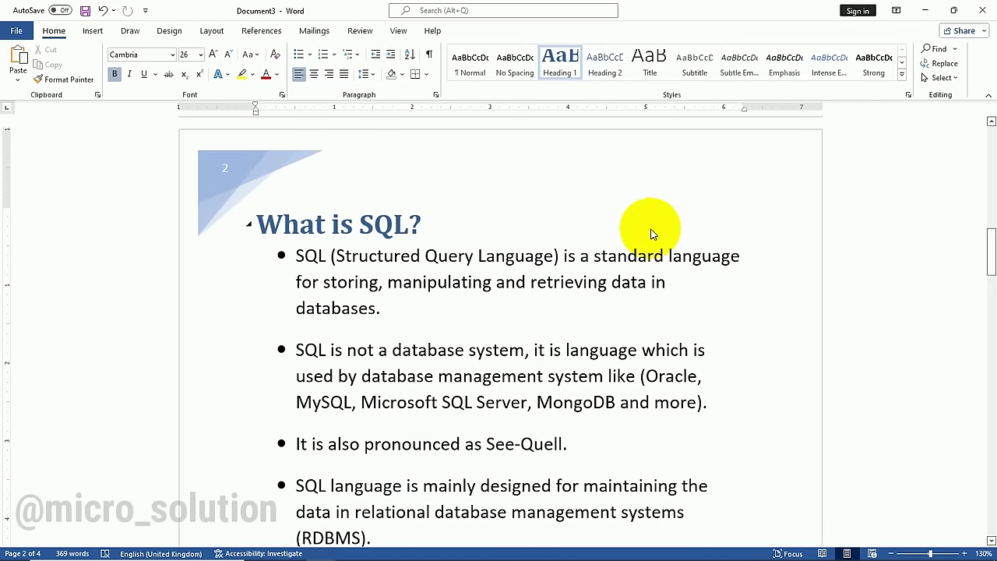
{"action": "scroll", "coordinate": [267, 274], "scroll_direction": "up", "scroll_amount": 2}
{"action": "scroll", "coordinate": [283, 278], "scroll_direction": "up", "scroll_amount": 3}
{"action": "scroll", "coordinate": [283, 279], "scroll_direction": "up", "scroll_amount": 5}
{"action": "scroll", "coordinate": [492, 416], "scroll_direction": "down", "scroll_amount": 5}
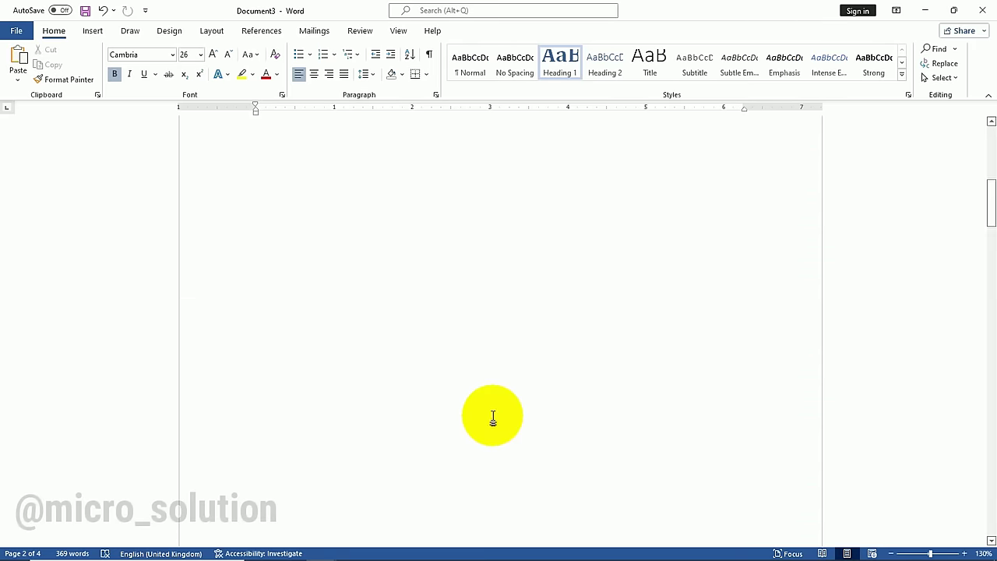
{"action": "scroll", "coordinate": [443, 382], "scroll_direction": "down", "scroll_amount": 5}
{"action": "scroll", "coordinate": [484, 379], "scroll_direction": "down", "scroll_amount": 5}
{"action": "scroll", "coordinate": [484, 380], "scroll_direction": "down", "scroll_amount": 5}
{"action": "scroll", "coordinate": [478, 379], "scroll_direction": "down", "scroll_amount": 2}
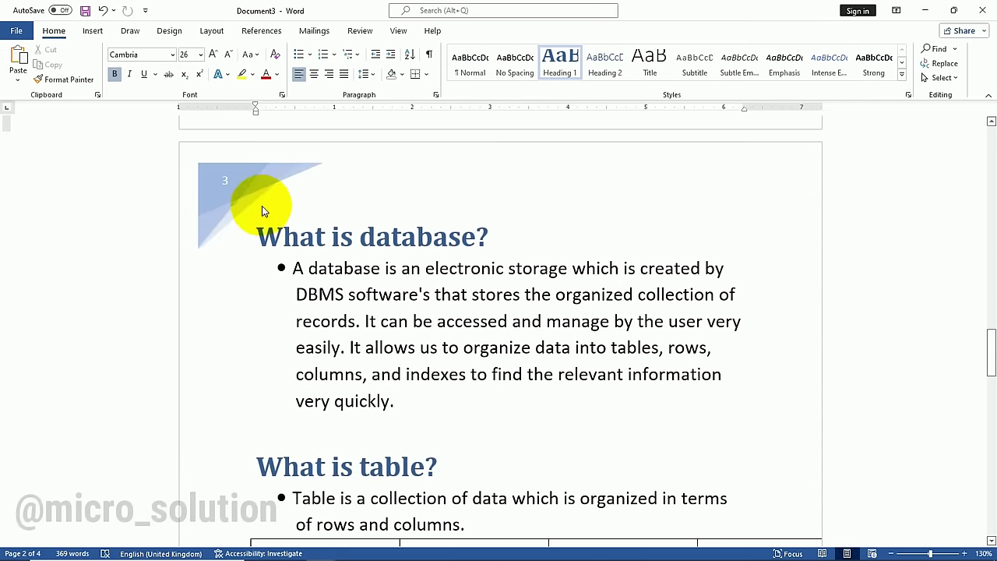
{"action": "left_click", "coordinate": [93, 30]}
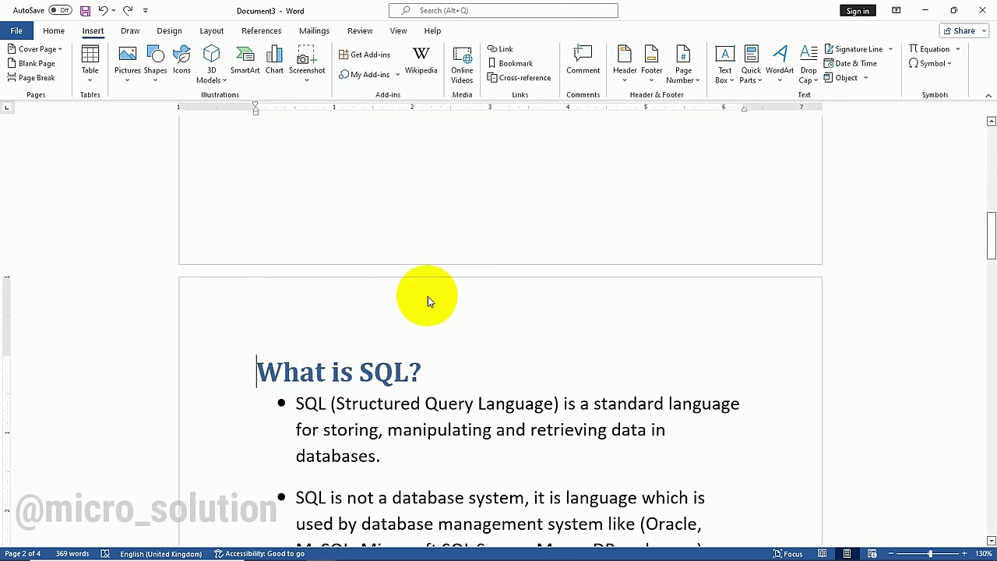
Add the Banded footer with page numbers to every page and close footer editing
{"action": "scroll", "coordinate": [478, 283], "scroll_direction": "down", "scroll_amount": 3}
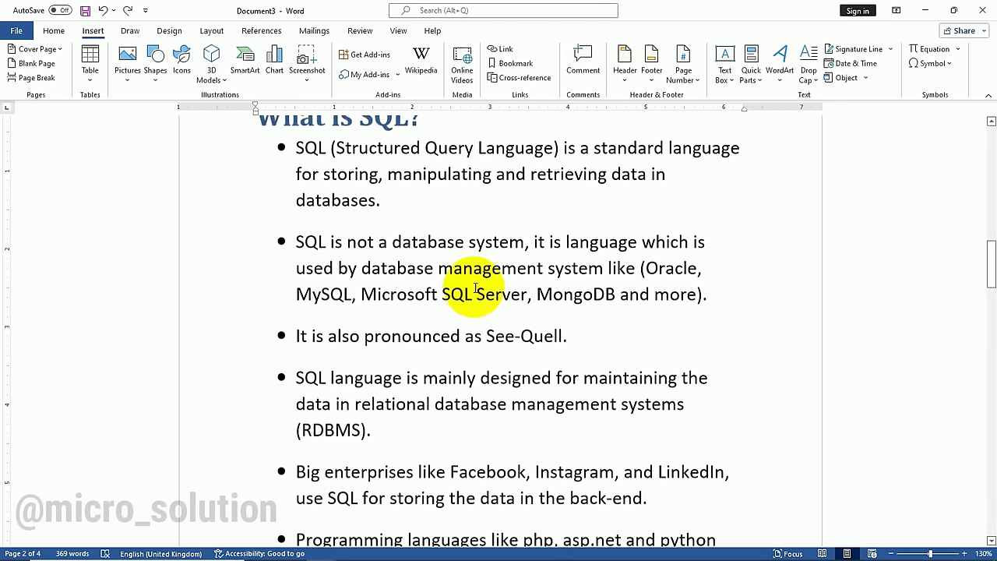
{"action": "scroll", "coordinate": [475, 296], "scroll_direction": "down", "scroll_amount": 3}
{"action": "scroll", "coordinate": [474, 296], "scroll_direction": "down", "scroll_amount": 2}
{"action": "scroll", "coordinate": [329, 439], "scroll_direction": "down", "scroll_amount": 2}
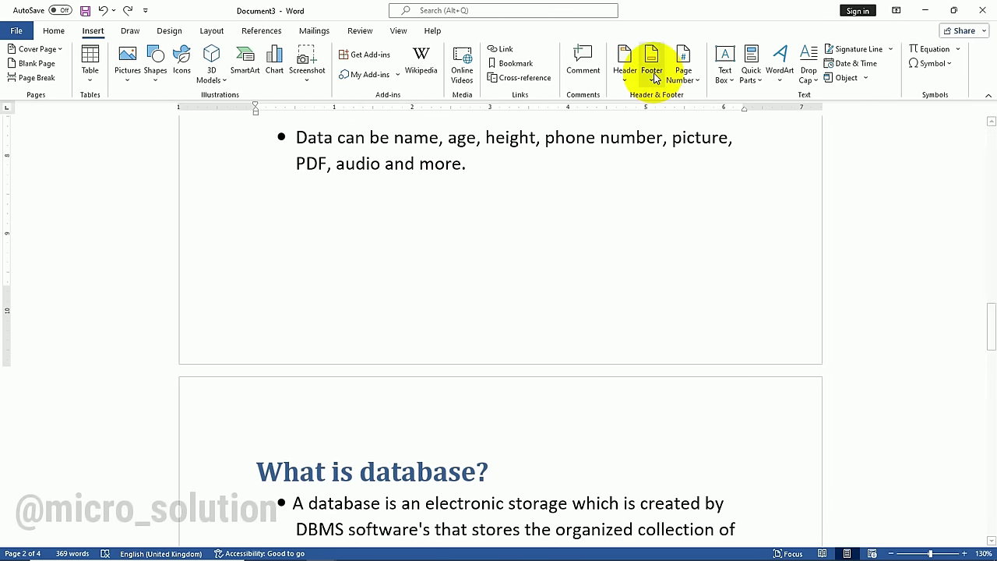
{"action": "left_click", "coordinate": [653, 74]}
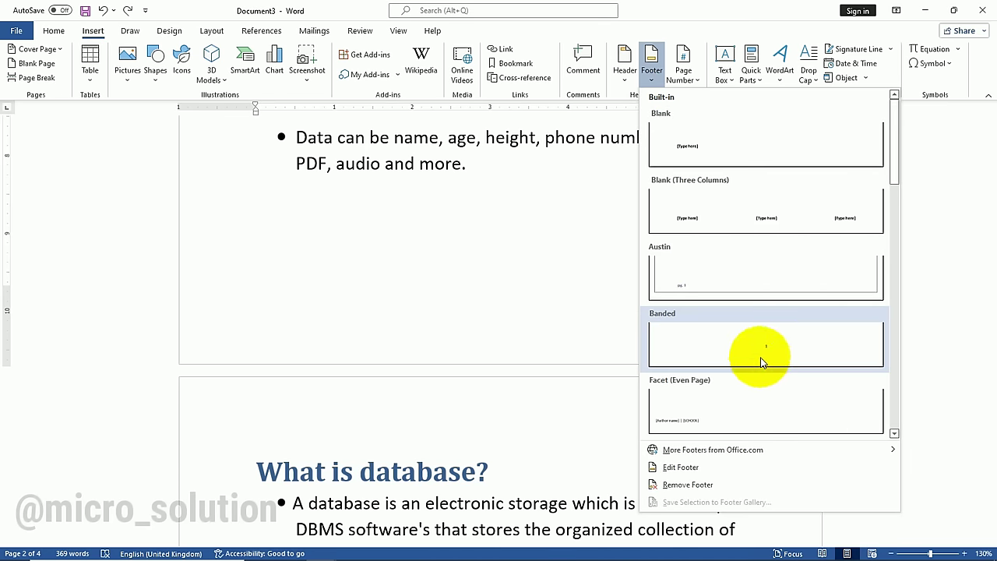
{"action": "left_click", "coordinate": [781, 348]}
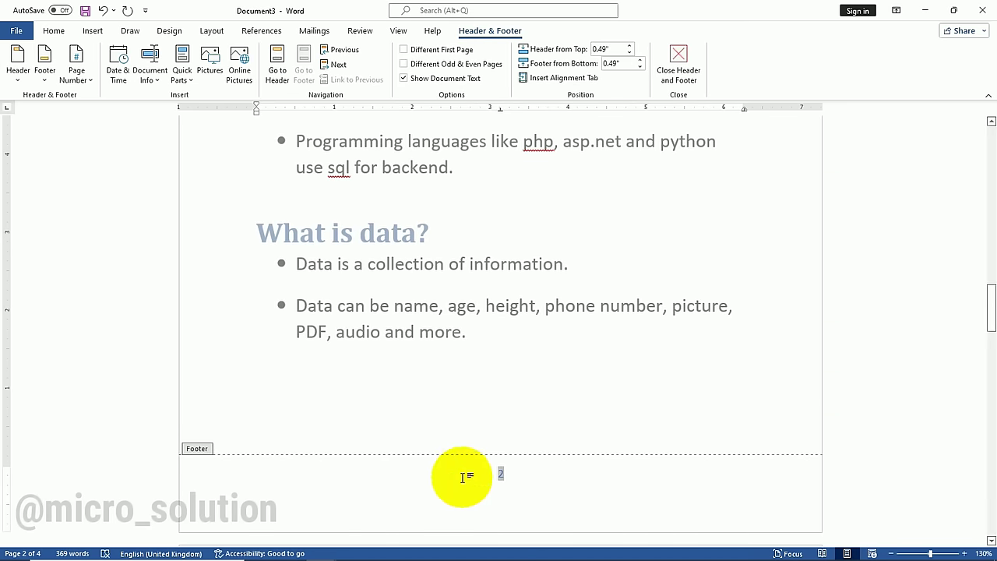
{"action": "left_click", "coordinate": [679, 63]}
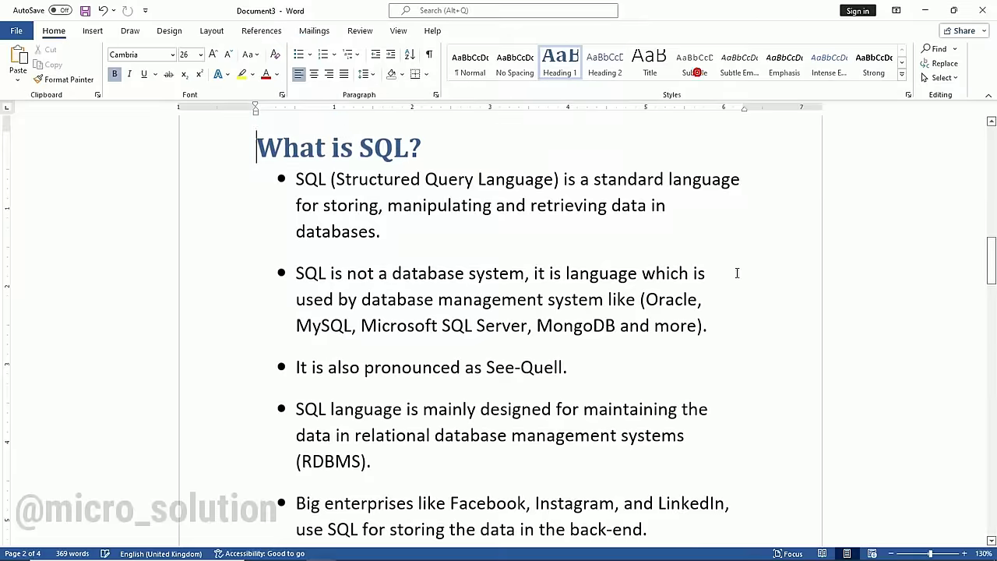
Scroll through the pages to check the new footer page numbers
{"action": "scroll", "coordinate": [738, 272], "scroll_direction": "down", "scroll_amount": 3}
{"action": "scroll", "coordinate": [735, 264], "scroll_direction": "down", "scroll_amount": 4}
{"action": "scroll", "coordinate": [735, 264], "scroll_direction": "down", "scroll_amount": 2}
{"action": "scroll", "coordinate": [539, 192], "scroll_direction": "down", "scroll_amount": 2}
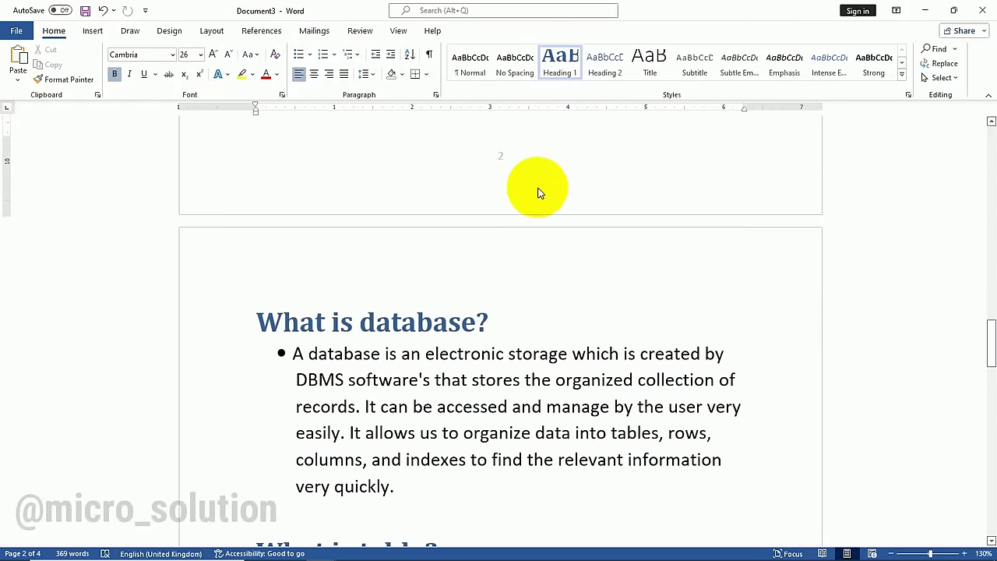
{"action": "scroll", "coordinate": [554, 210], "scroll_direction": "down", "scroll_amount": 5}
{"action": "scroll", "coordinate": [557, 207], "scroll_direction": "down", "scroll_amount": 5}
{"action": "scroll", "coordinate": [559, 216], "scroll_direction": "down", "scroll_amount": 5}
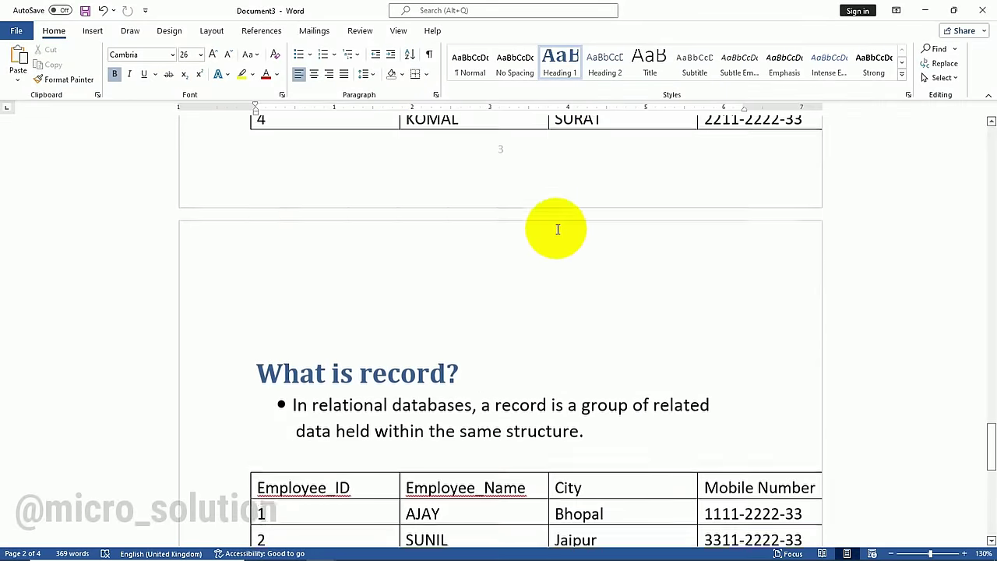
{"action": "scroll", "coordinate": [511, 158], "scroll_direction": "up", "scroll_amount": 1}
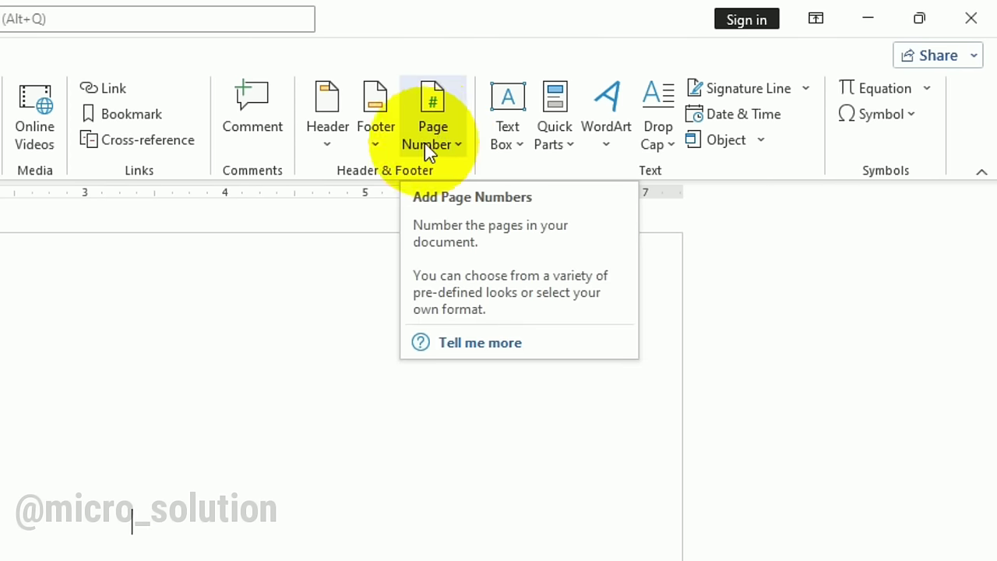
Add Plain Number 1 page numbers at the top of every page and close the header
{"action": "scroll", "coordinate": [618, 302], "scroll_direction": "down", "scroll_amount": 5}
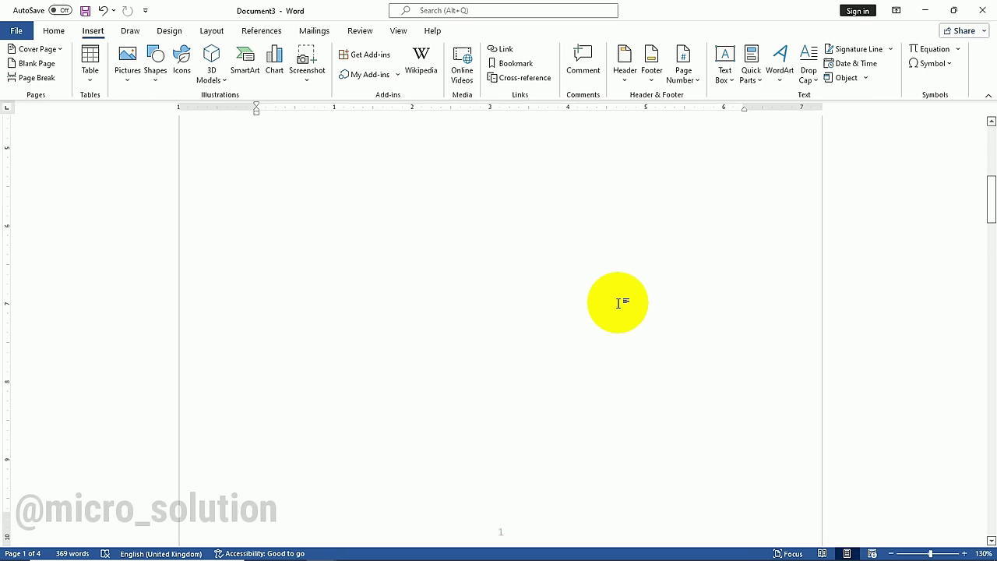
{"action": "scroll", "coordinate": [619, 302], "scroll_direction": "down", "scroll_amount": 3}
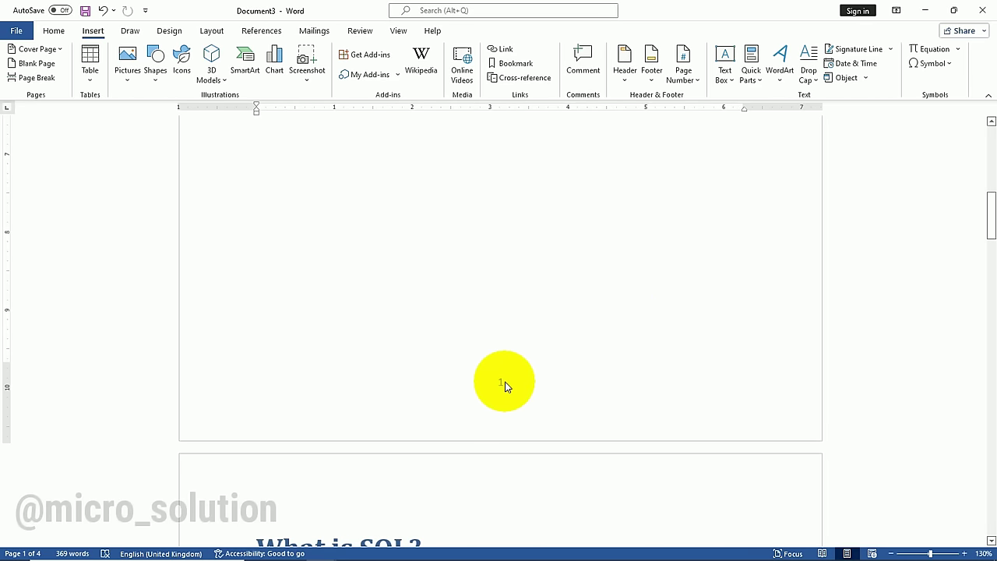
{"action": "left_click", "coordinate": [686, 83]}
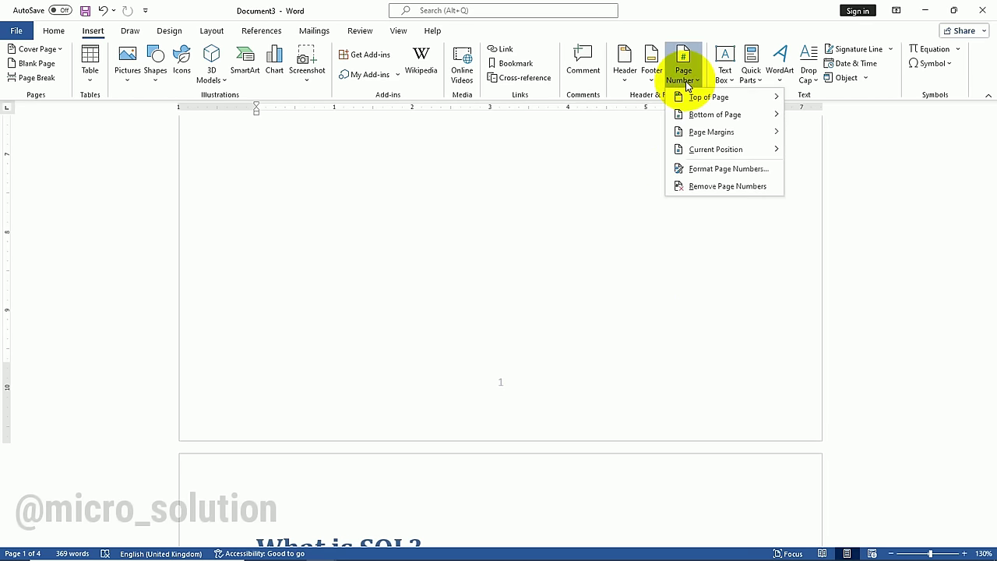
{"action": "mouse_move", "coordinate": [709, 97]}
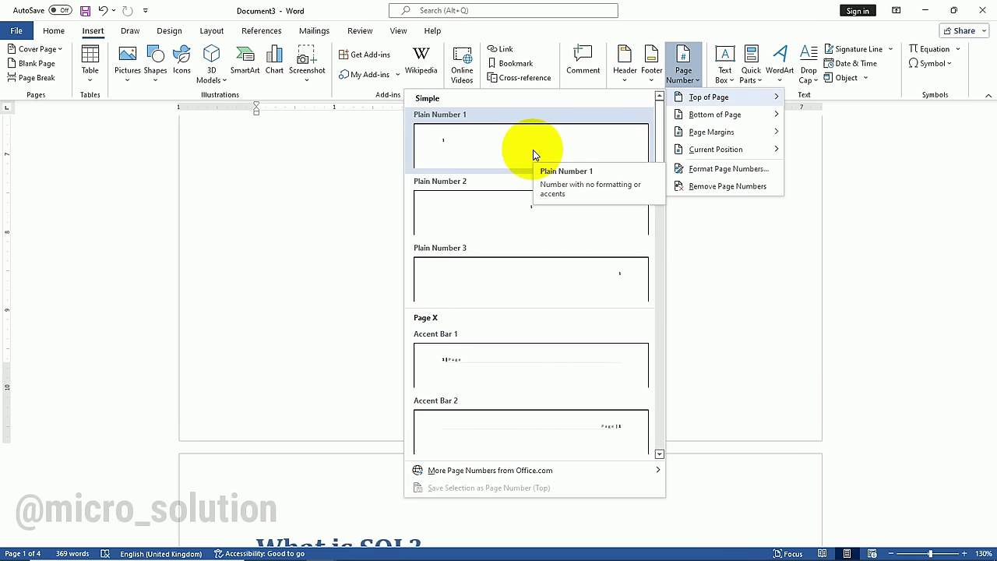
{"action": "left_click", "coordinate": [464, 153]}
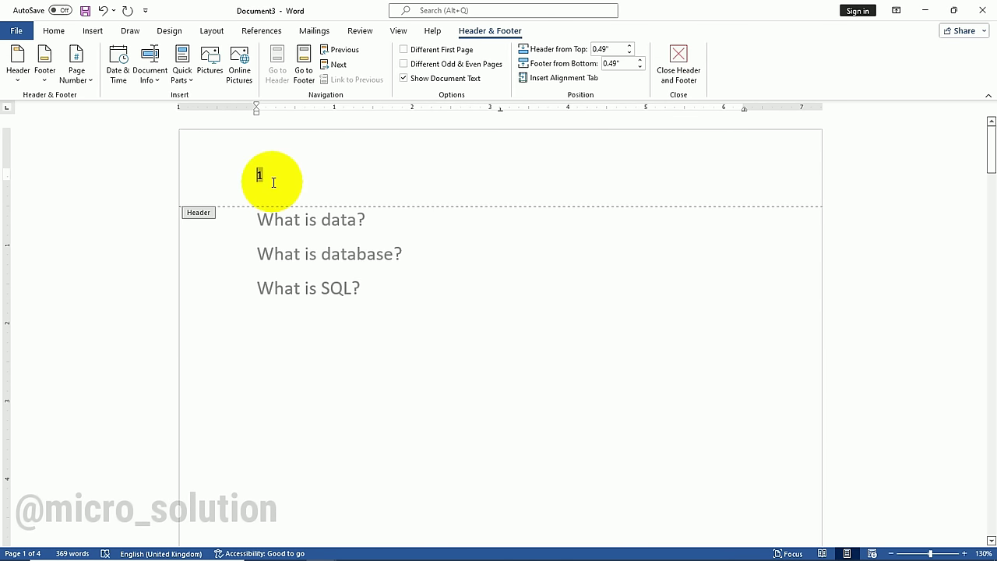
{"action": "double_click", "coordinate": [550, 305]}
Browse the top-of-page number styles, then close the menu without changes
{"action": "scroll", "coordinate": [376, 243], "scroll_direction": "down", "scroll_amount": 10}
{"action": "scroll", "coordinate": [375, 243], "scroll_direction": "down", "scroll_amount": 5}
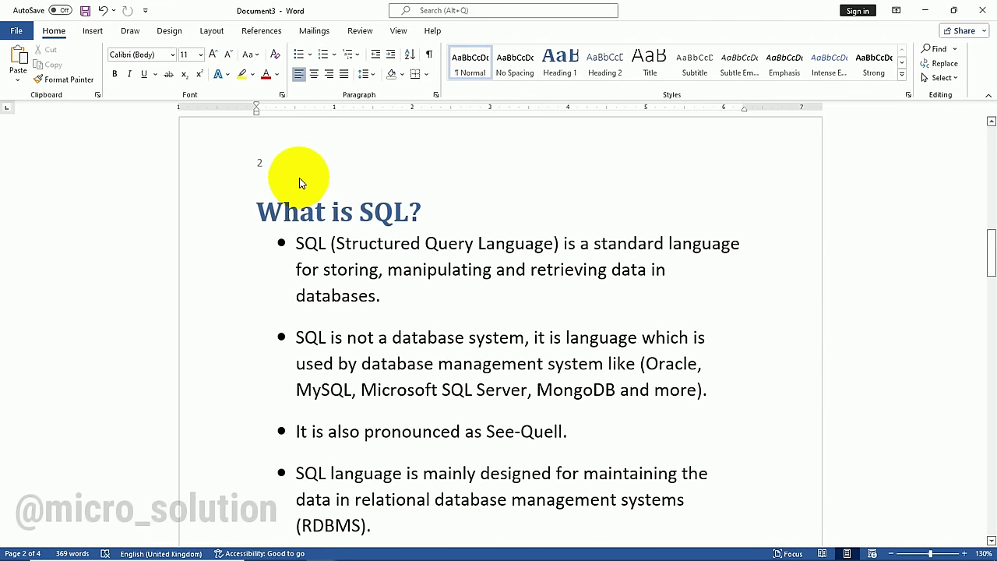
{"action": "left_click", "coordinate": [100, 35]}
{"action": "left_click", "coordinate": [683, 64]}
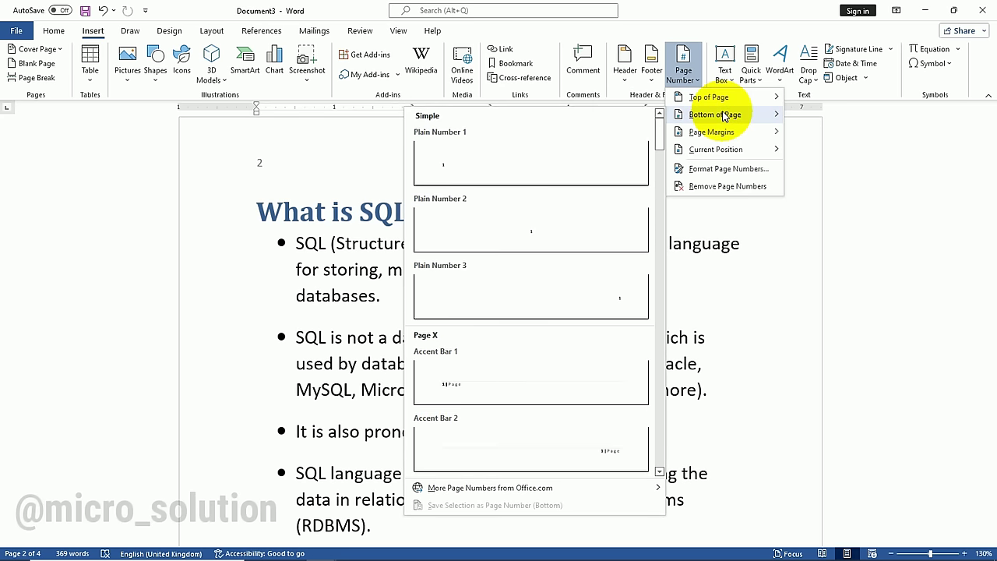
{"action": "mouse_move", "coordinate": [711, 131]}
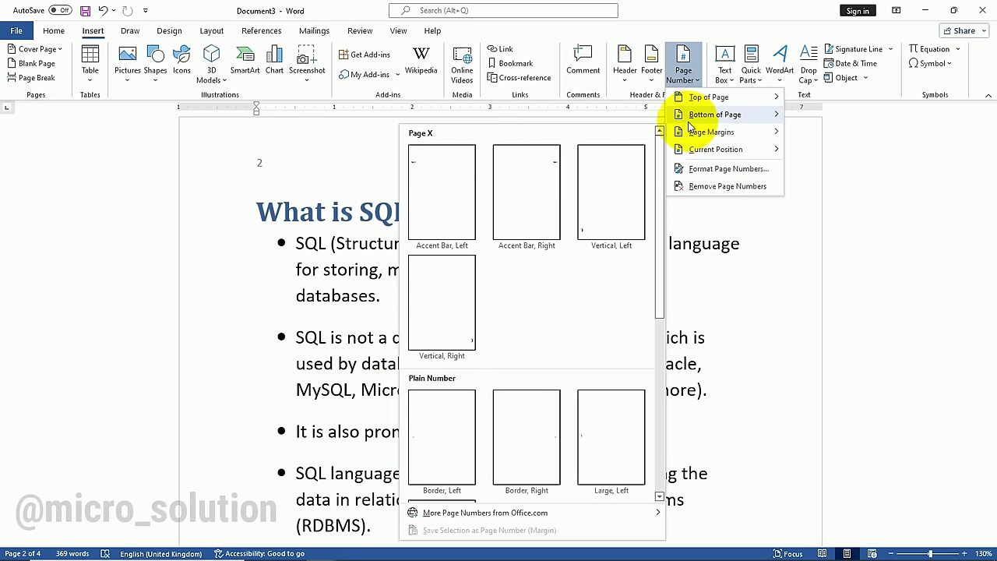
{"action": "left_click", "coordinate": [601, 109]}
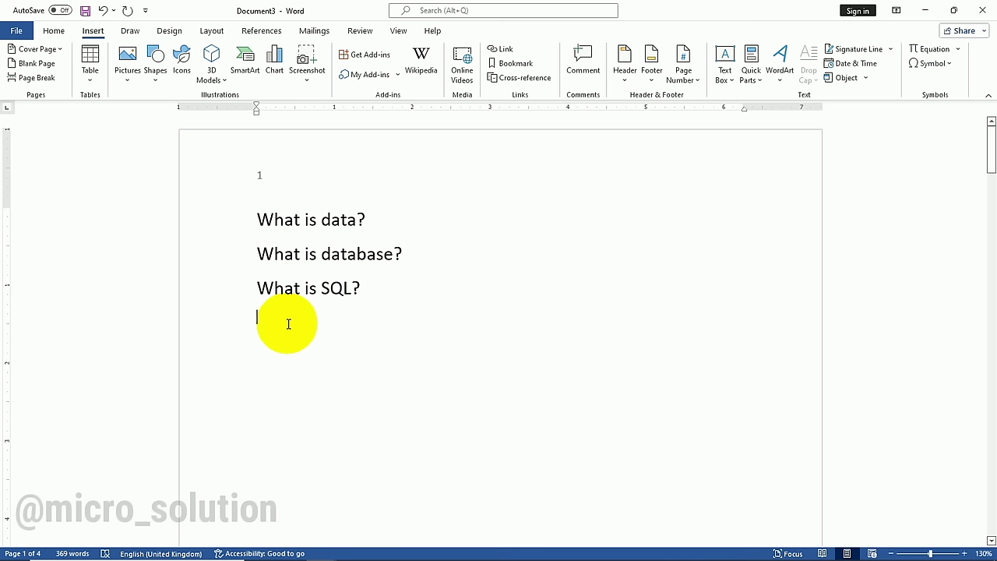
Start a new line under 'What is SQL?' and insert a Facet Quote text box, undoing typed letters
{"action": "left_click", "coordinate": [362, 296]}
{"action": "key", "text": "Return"}
{"action": "type", "text": "D"}
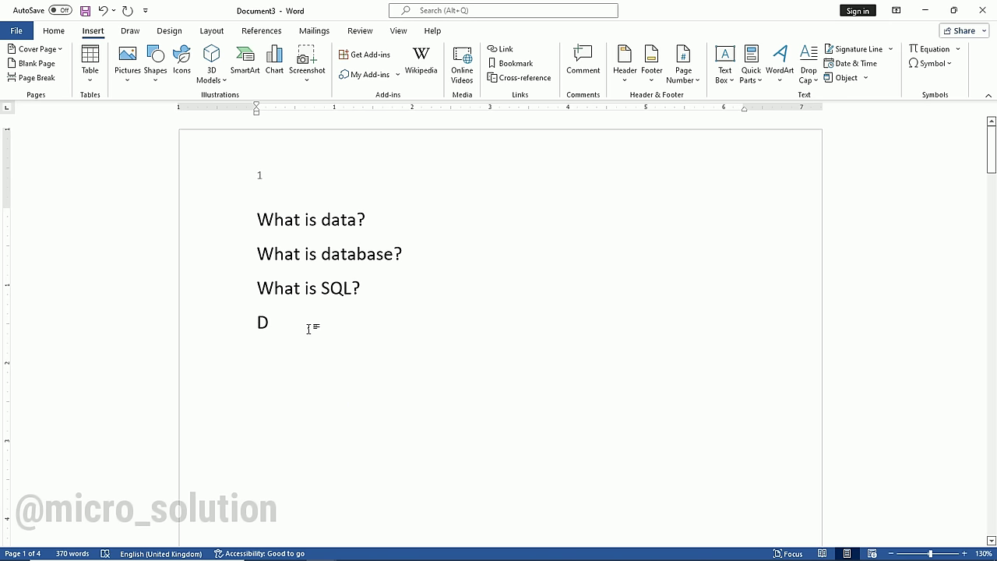
{"action": "key", "text": "BackSpace"}
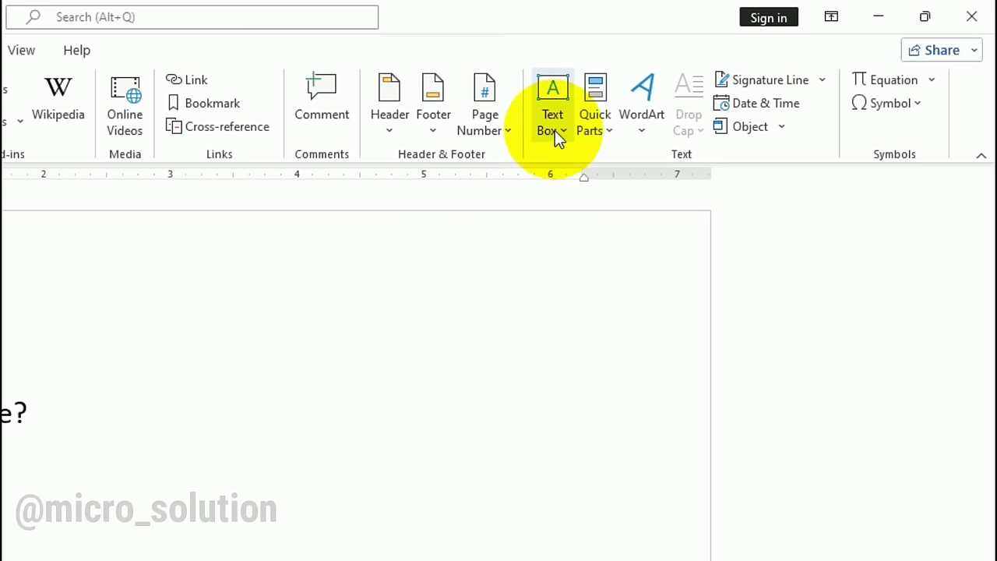
{"action": "left_click", "coordinate": [726, 79]}
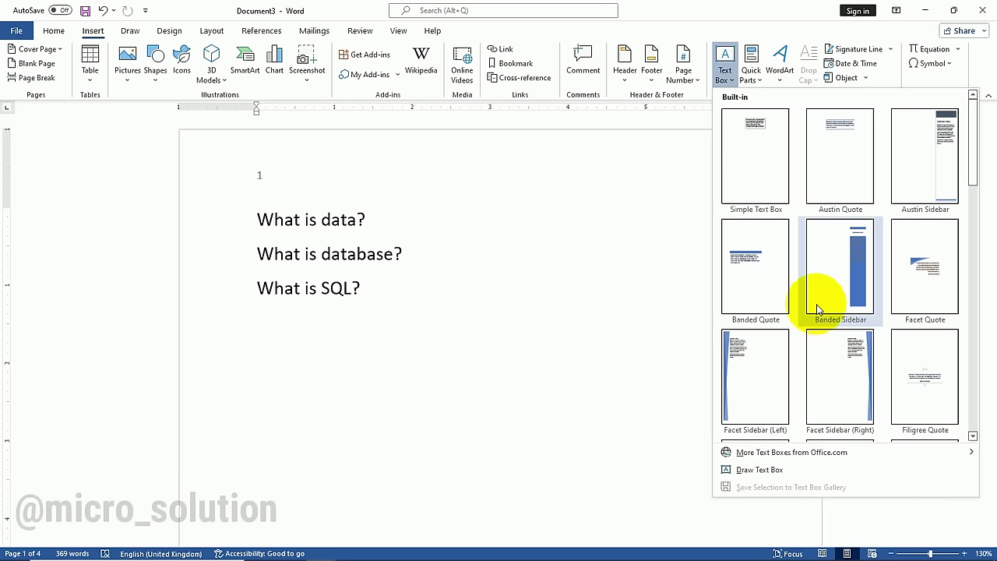
{"action": "left_click", "coordinate": [940, 268]}
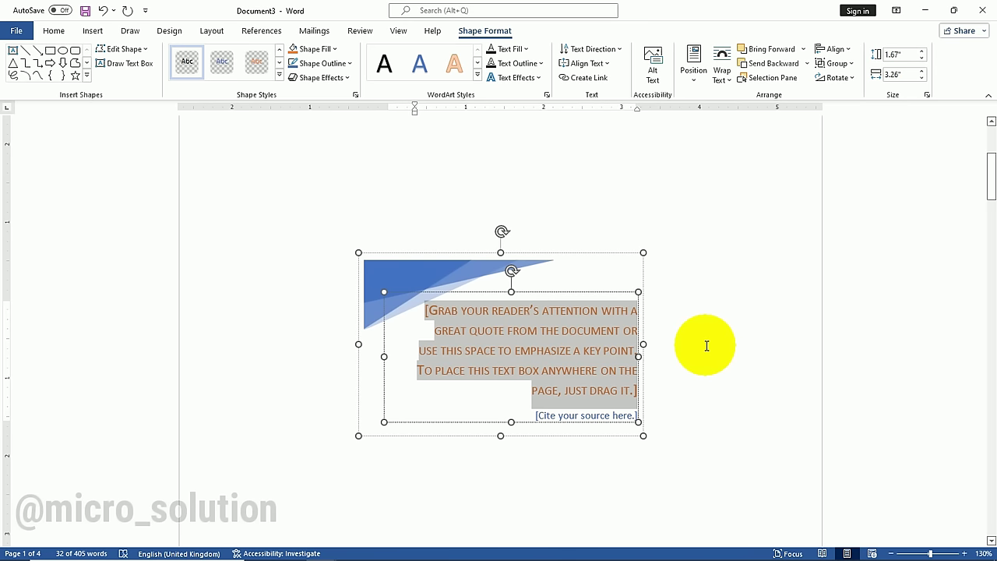
{"action": "type", "text": "yy"}
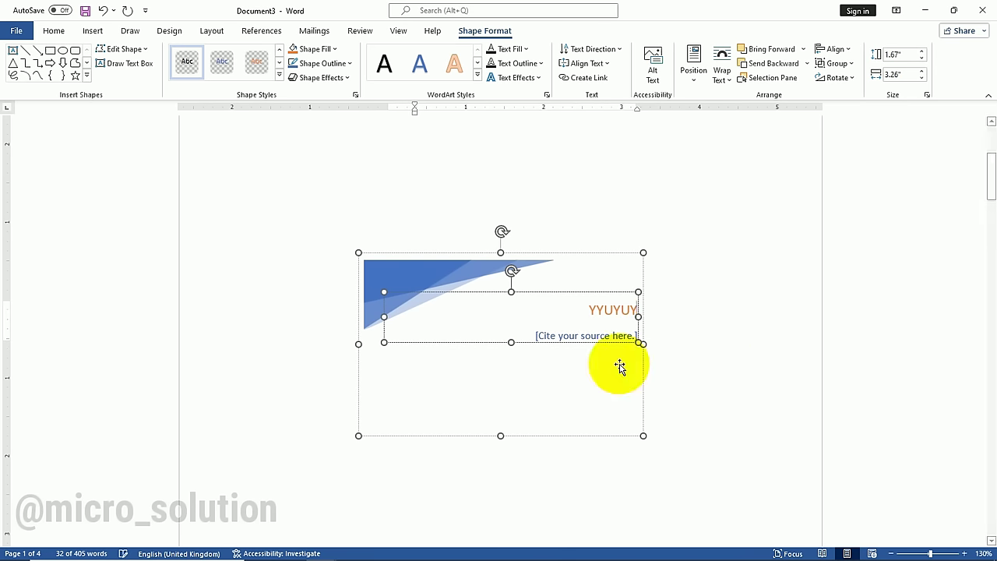
{"action": "key", "text": "ctrl+z"}
Move and shrink the pull-quote box so it sits beside the questions
{"action": "left_click", "coordinate": [736, 327]}
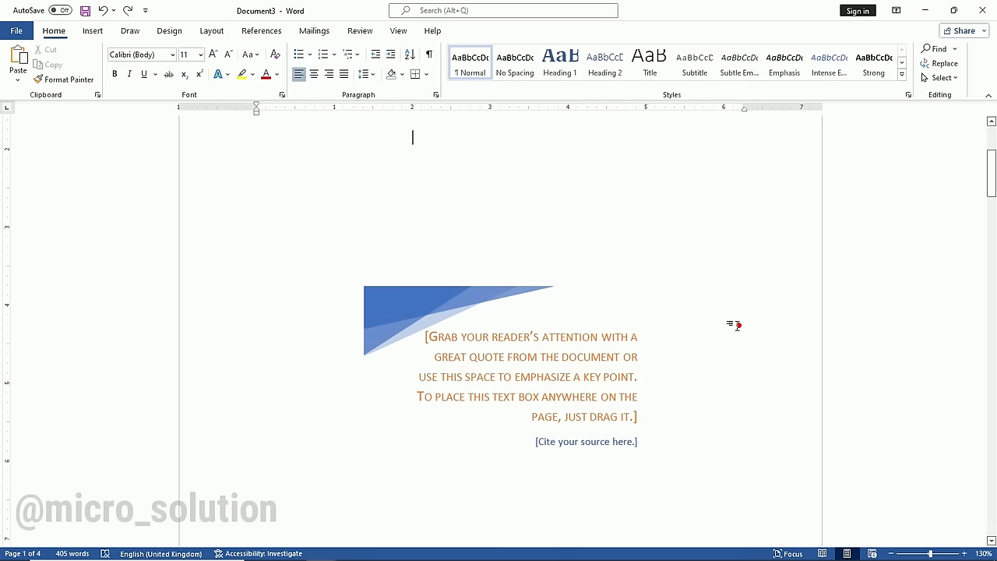
{"action": "left_click", "coordinate": [530, 358]}
{"action": "left_click", "coordinate": [568, 293]}
{"action": "left_click", "coordinate": [525, 305]}
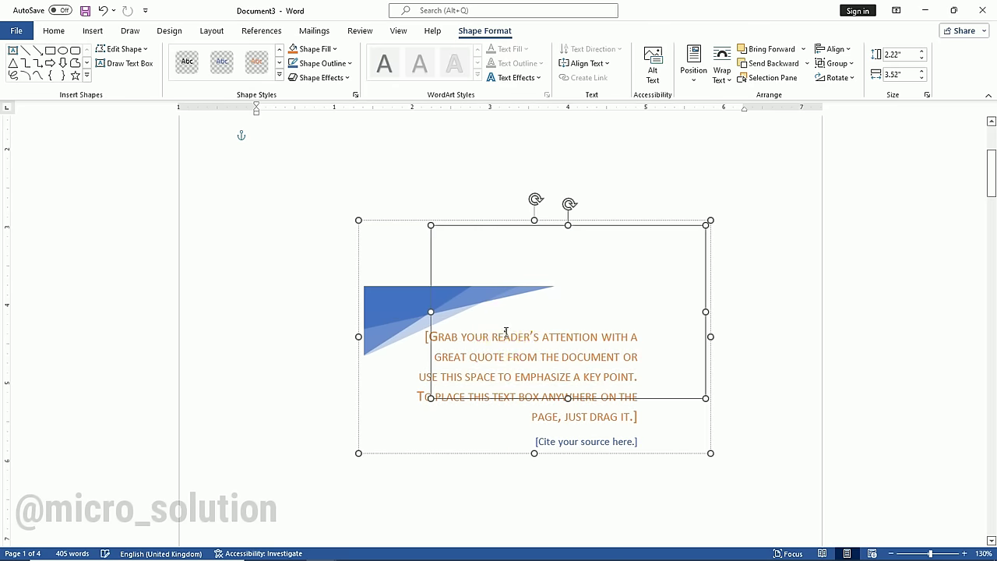
{"action": "left_click_drag", "start_coordinate": [683, 218], "coordinate": [696, 167]}
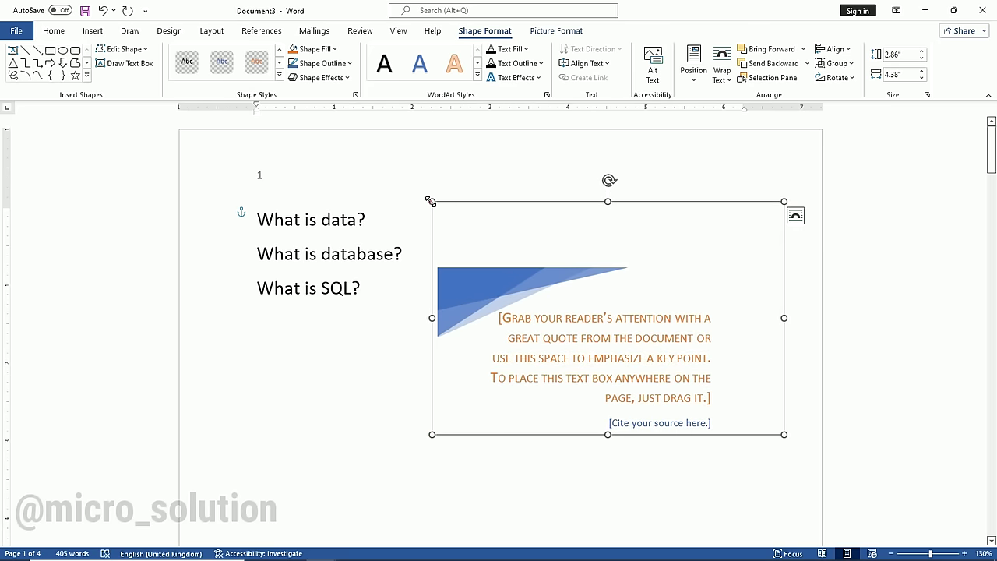
{"action": "left_click_drag", "start_coordinate": [431, 201], "coordinate": [591, 271]}
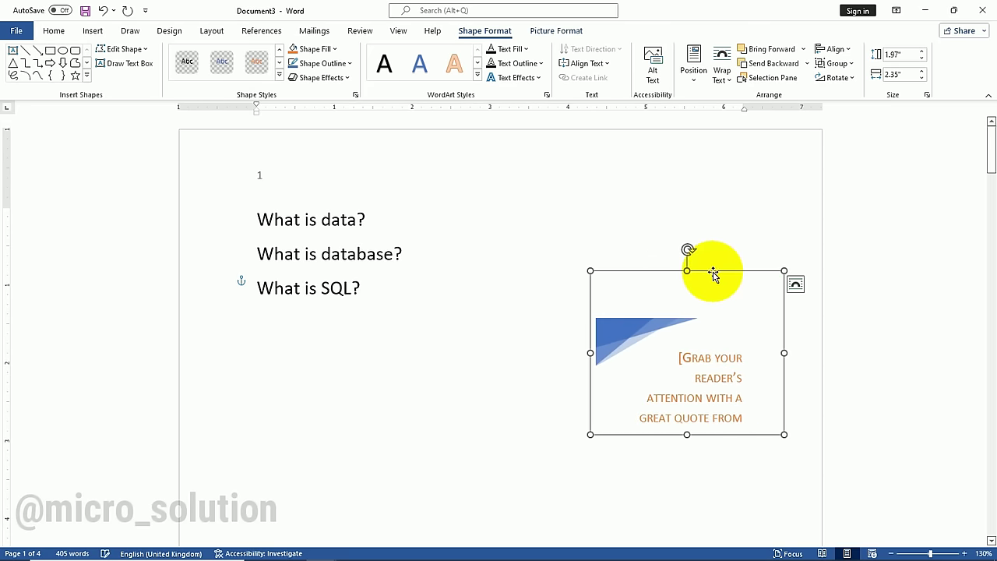
{"action": "mouse_move", "coordinate": [713, 273]}
{"action": "left_mouse_down"}
{"action": "mouse_move", "coordinate": [490, 298]}
{"action": "mouse_move", "coordinate": [731, 245]}
{"action": "left_mouse_up"}
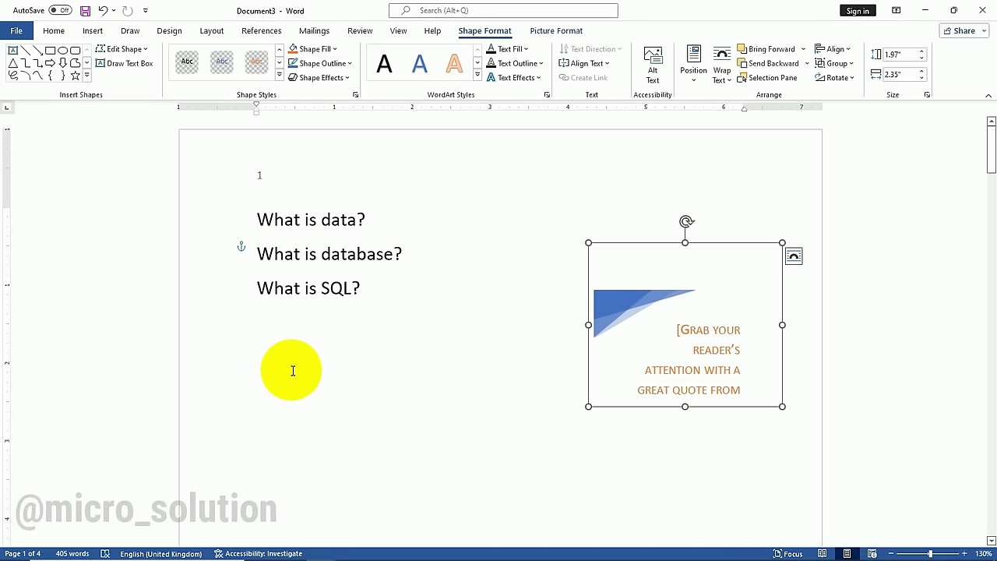
Select the whole pull-quote box and delete it from page 1
{"action": "left_click", "coordinate": [705, 254]}
{"action": "left_click", "coordinate": [684, 292]}
{"action": "left_click", "coordinate": [706, 244]}
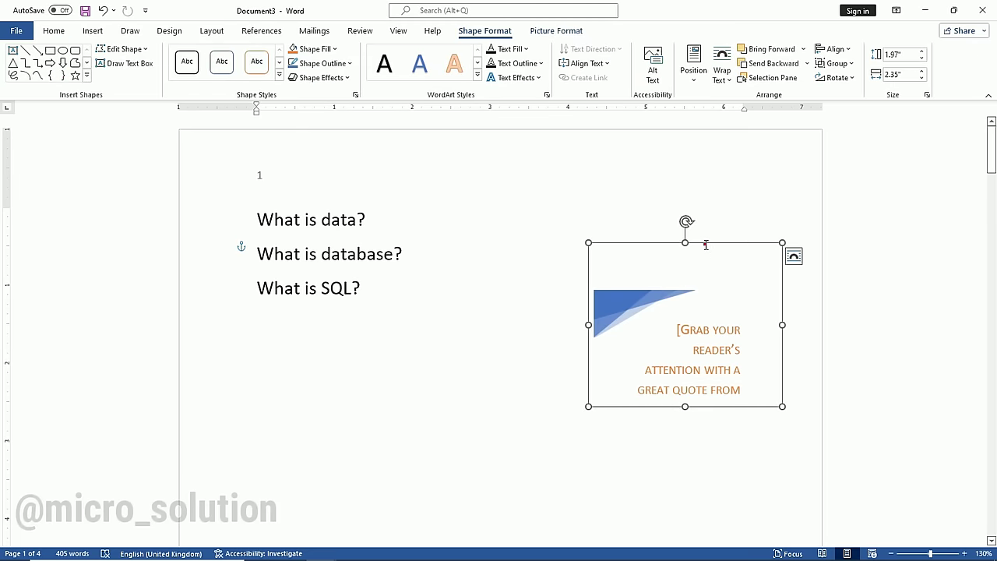
{"action": "key", "text": "Delete"}
{"action": "left_click", "coordinate": [93, 30]}
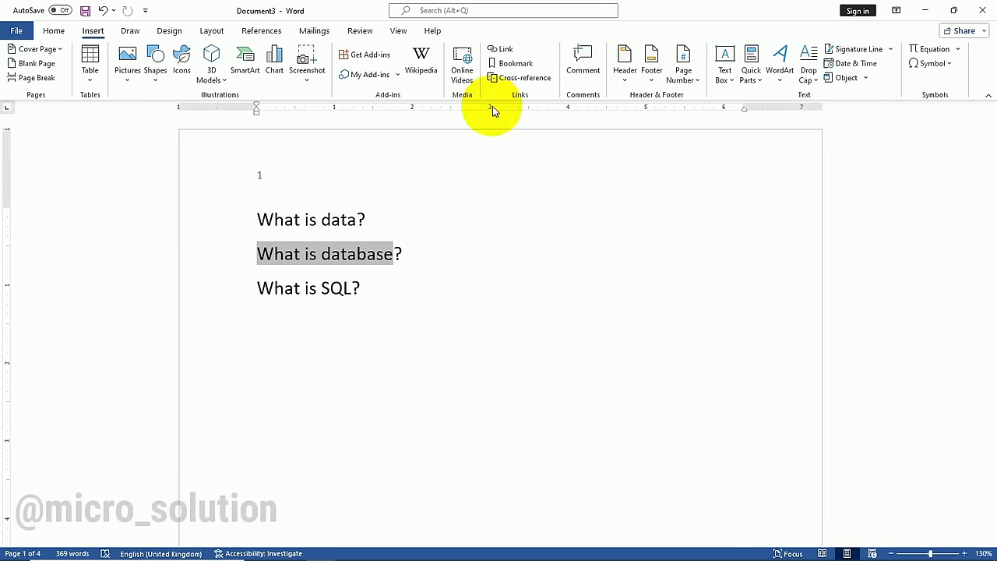
{"action": "left_click", "coordinate": [724, 74]}
{"action": "left_click", "coordinate": [764, 149]}
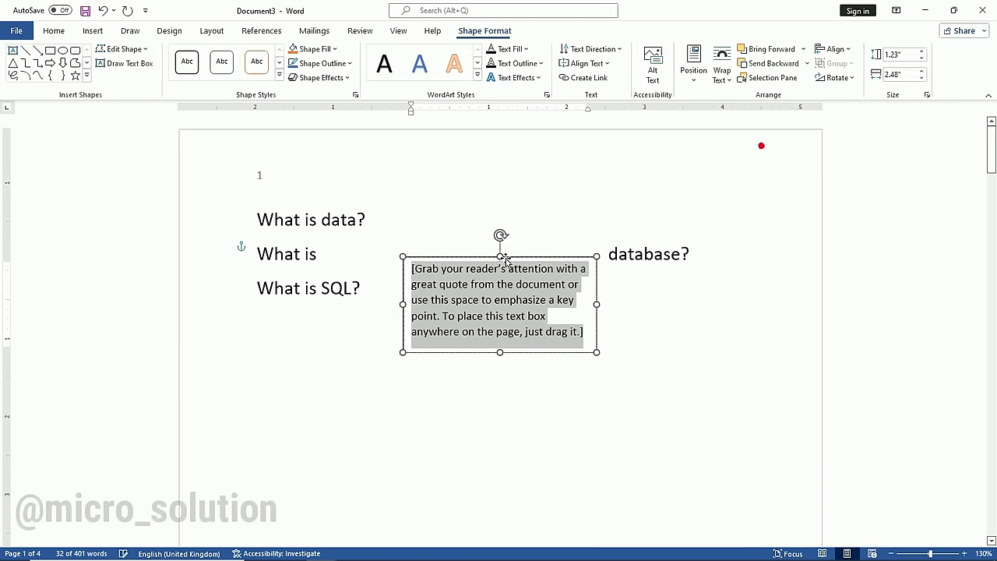
{"action": "left_click_drag", "start_coordinate": [539, 254], "coordinate": [701, 299]}
{"action": "left_click", "coordinate": [648, 369]}
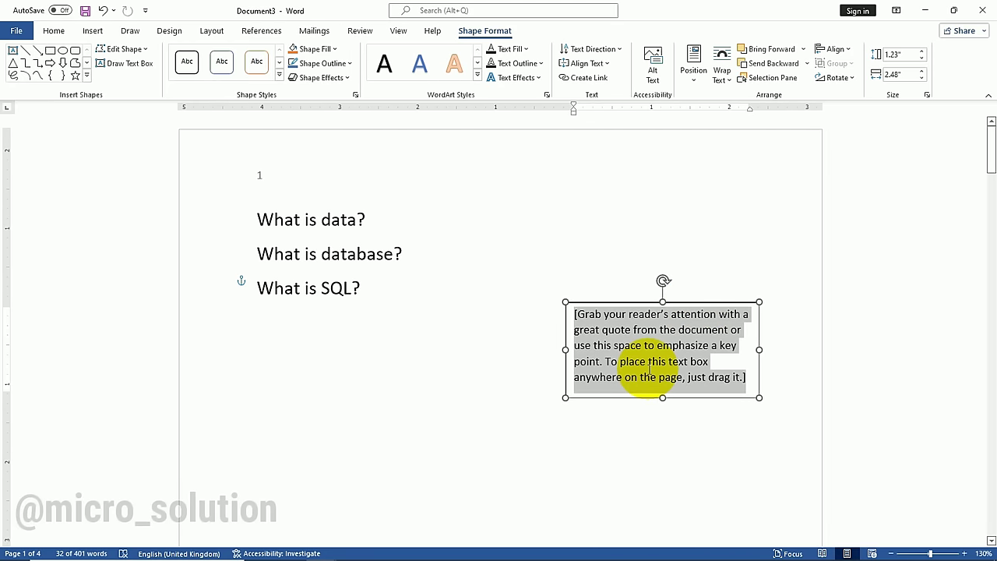
{"action": "mouse_move", "coordinate": [704, 302]}
{"action": "left_mouse_down"}
{"action": "mouse_move", "coordinate": [530, 326]}
{"action": "mouse_move", "coordinate": [746, 335]}
{"action": "mouse_move", "coordinate": [497, 345]}
{"action": "left_mouse_up"}
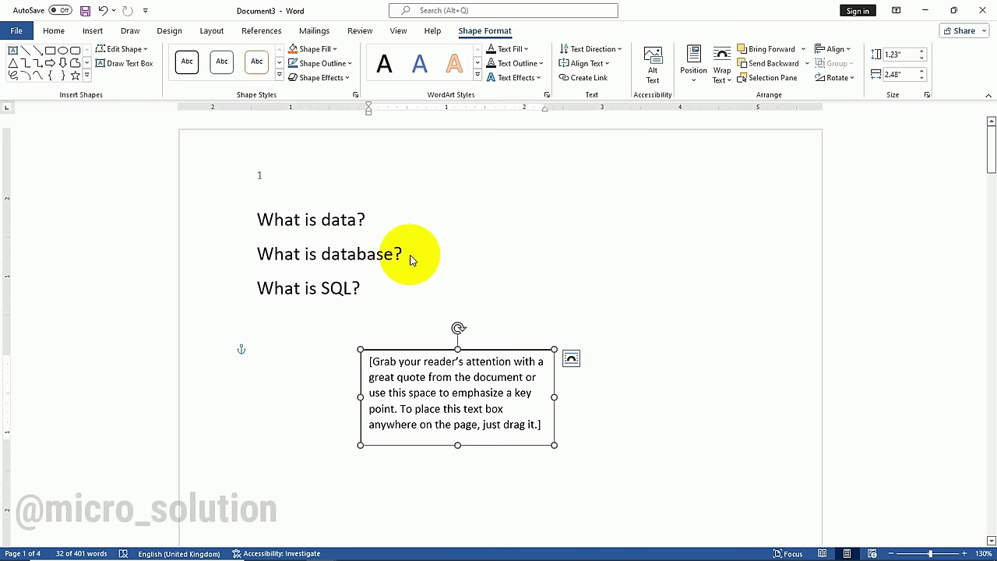
{"action": "key", "text": "Delete"}
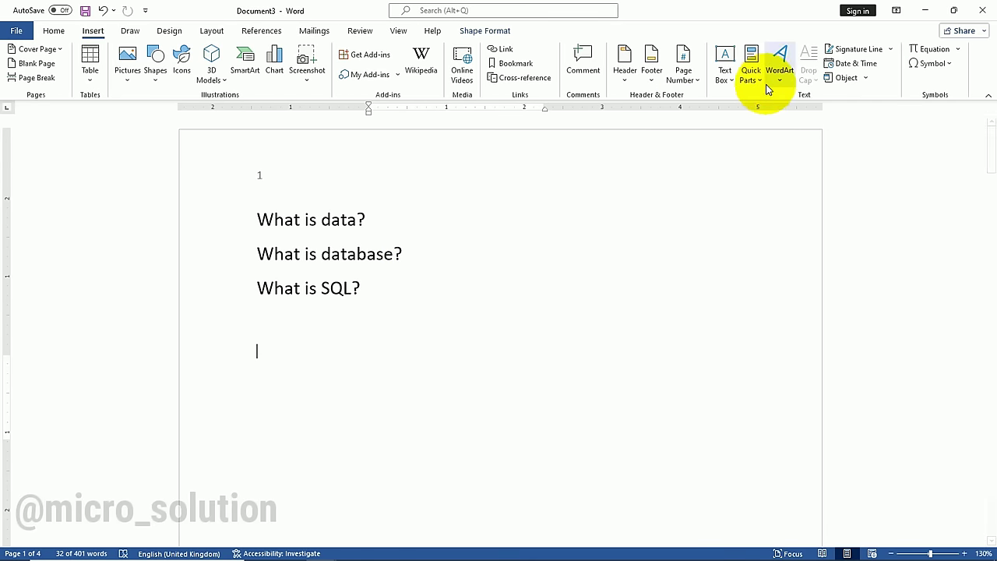
{"action": "left_click", "coordinate": [762, 81]}
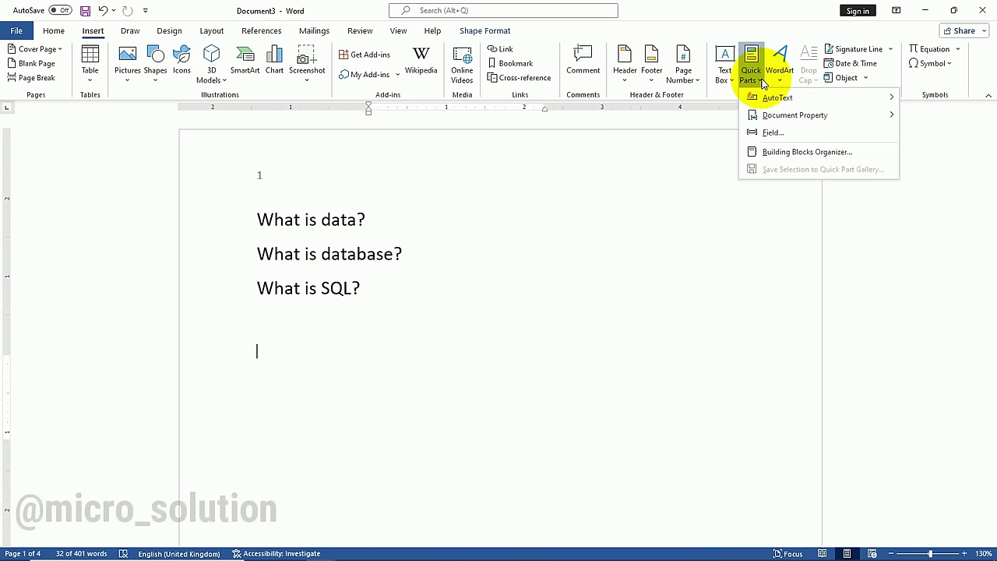
{"action": "mouse_move", "coordinate": [794, 116]}
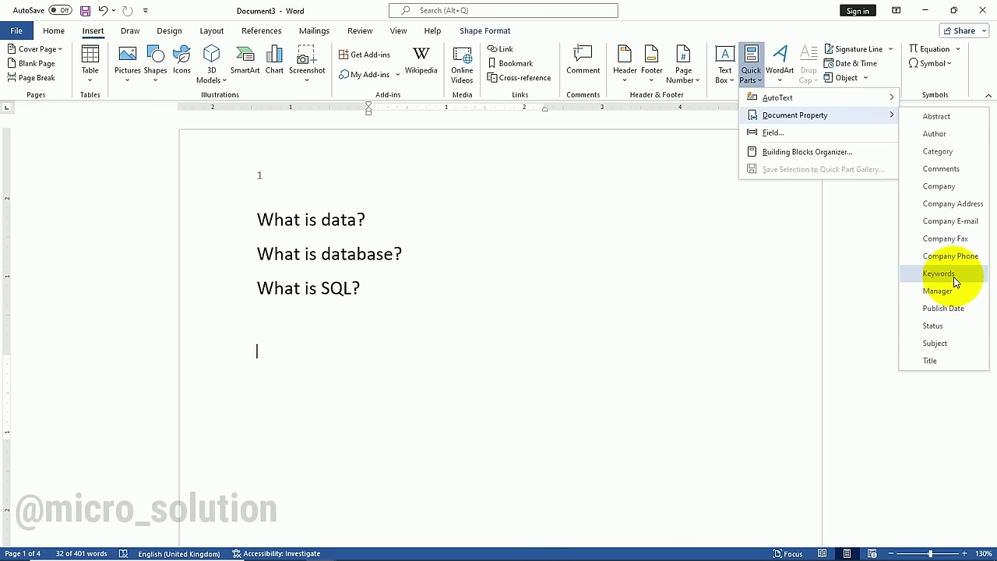
{"action": "left_click", "coordinate": [957, 274]}
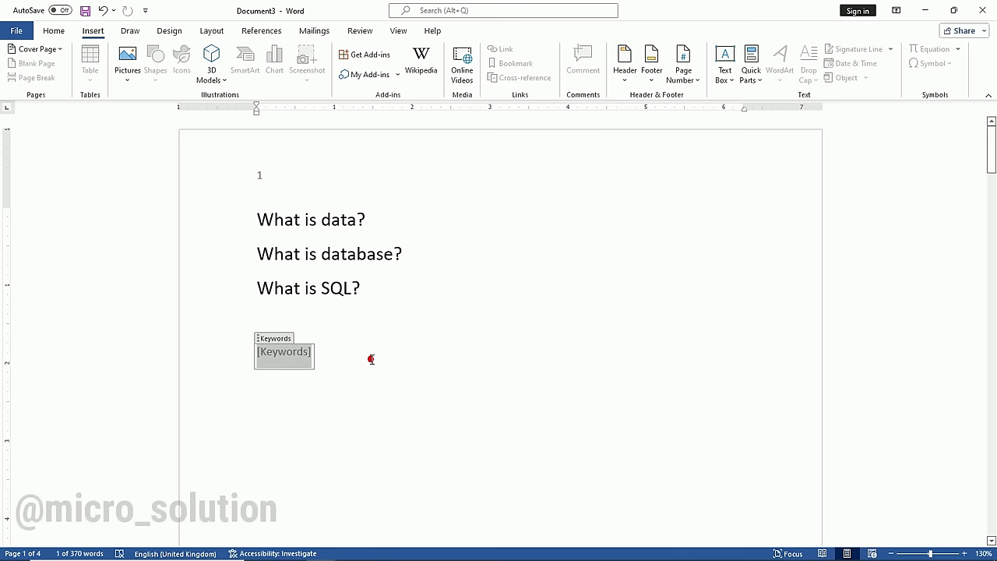
{"action": "key", "text": "ctrl+z"}
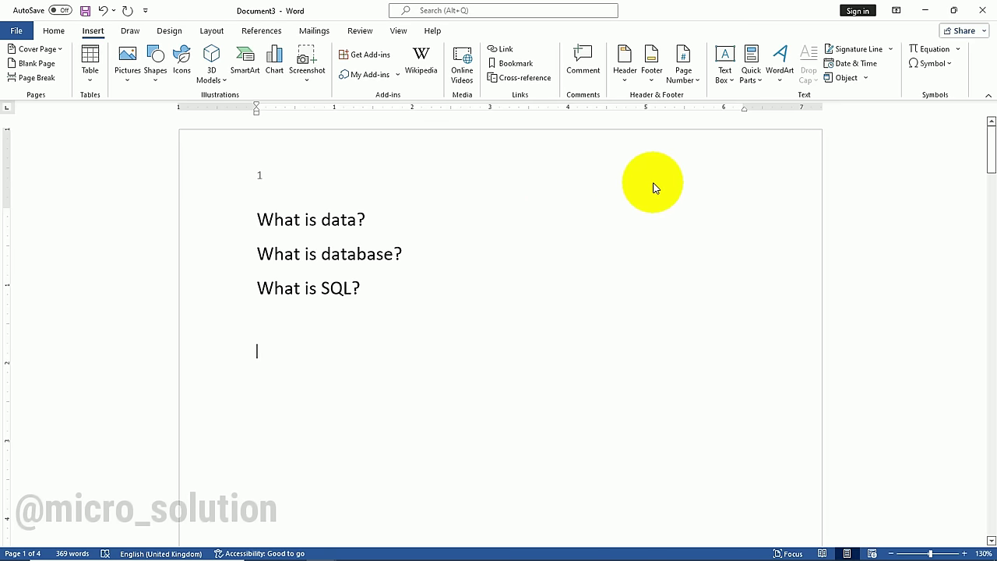
{"action": "left_click", "coordinate": [749, 67]}
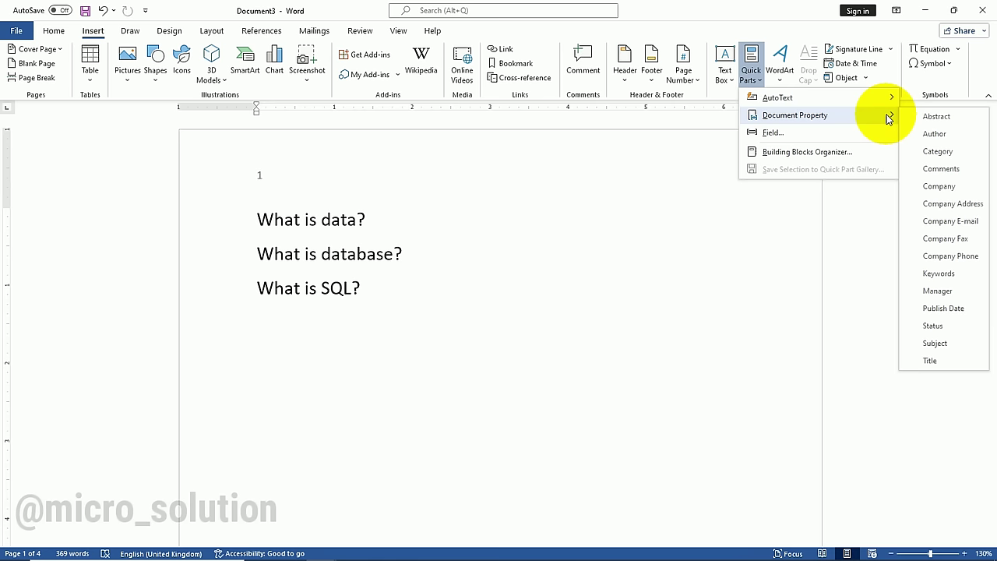
{"action": "left_click", "coordinate": [765, 244]}
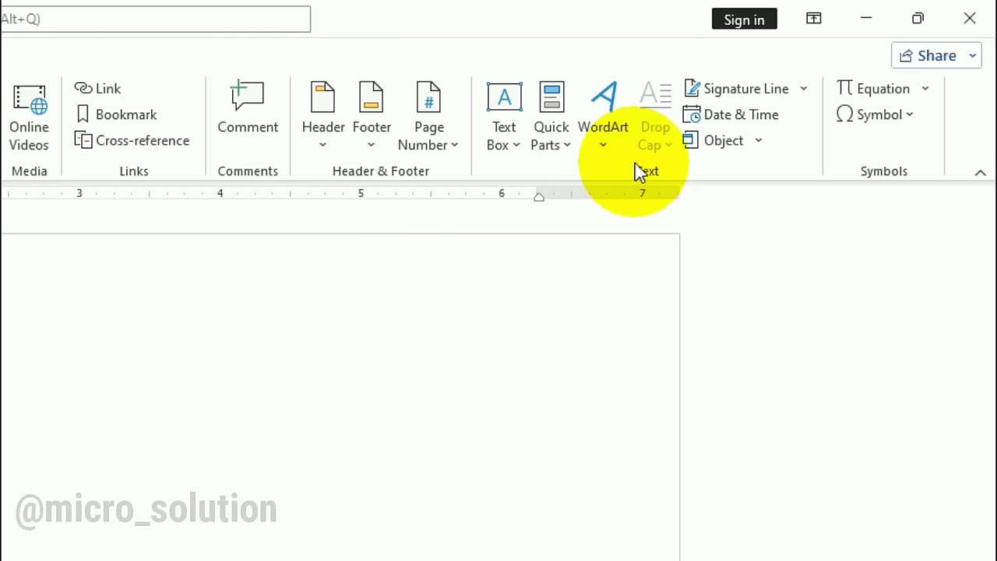
Insert black-shadow WordArt reading SQL NOTS and move it to the top of the page
{"action": "left_click", "coordinate": [621, 136]}
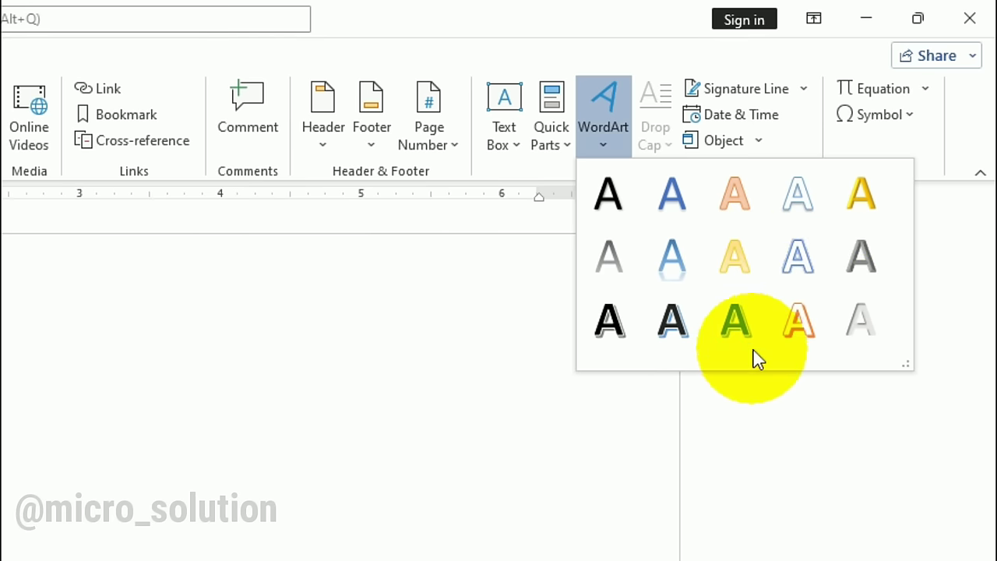
{"action": "left_click", "coordinate": [674, 325]}
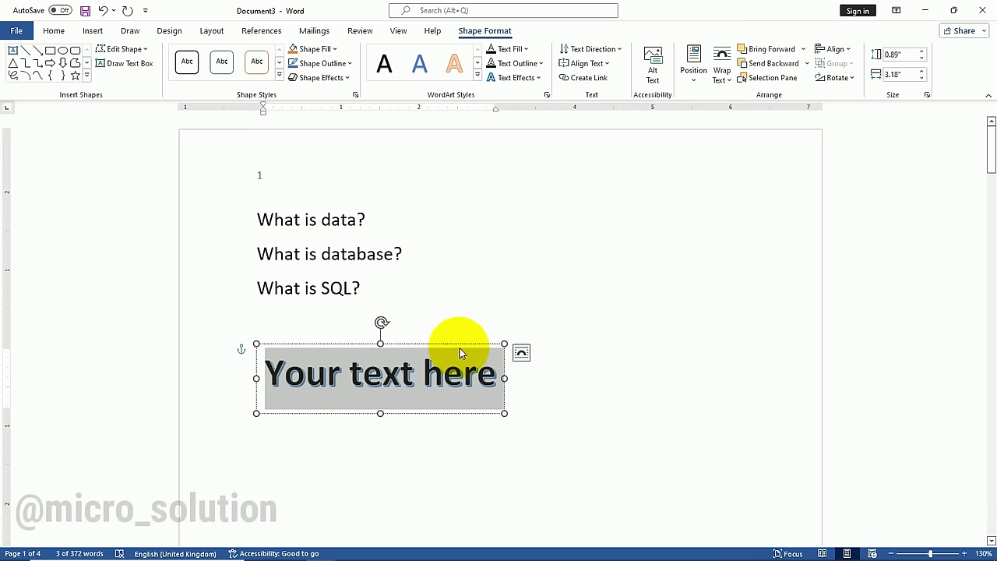
{"action": "left_click_drag", "start_coordinate": [468, 346], "coordinate": [585, 351]}
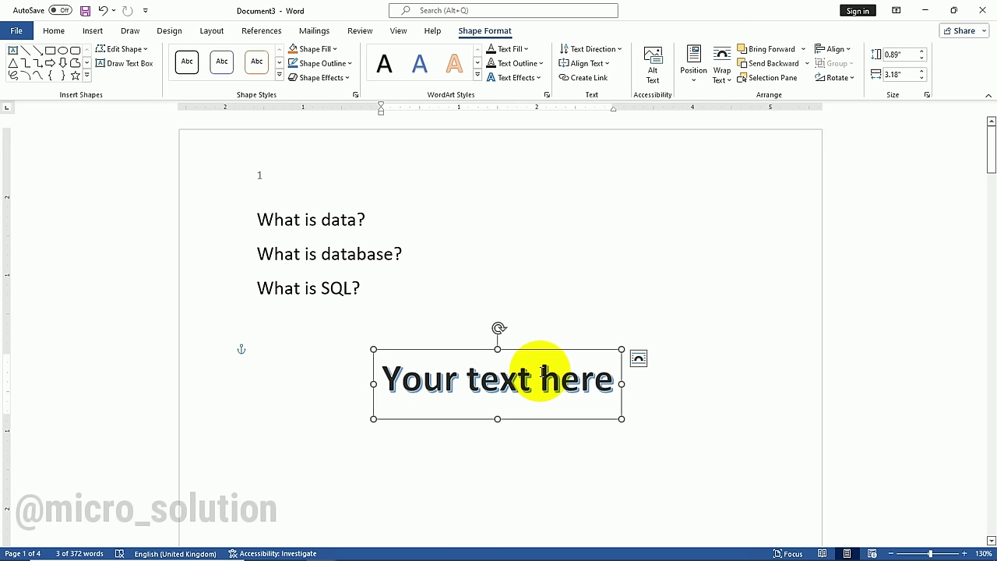
{"action": "type", "text": "SQL NOTS"}
{"action": "mouse_move", "coordinate": [525, 348]}
{"action": "left_mouse_down"}
{"action": "mouse_move", "coordinate": [566, 160]}
{"action": "mouse_move", "coordinate": [554, 160]}
{"action": "left_mouse_up"}
Enlarge the SQL NOTS title twice with Grow Font
{"action": "left_click", "coordinate": [58, 30]}
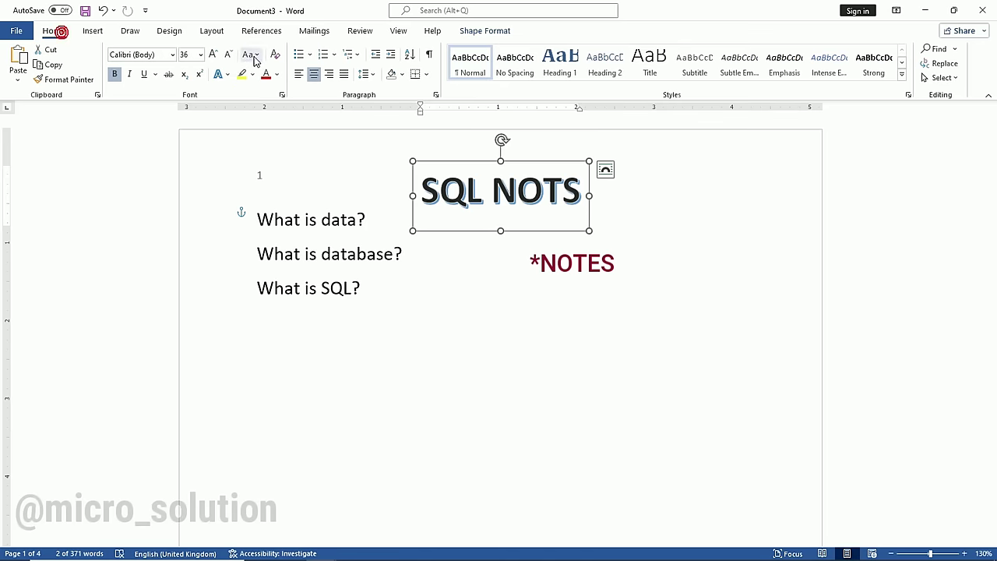
{"action": "left_click", "coordinate": [213, 53]}
{"action": "left_click", "coordinate": [213, 54]}
{"action": "left_click", "coordinate": [471, 258]}
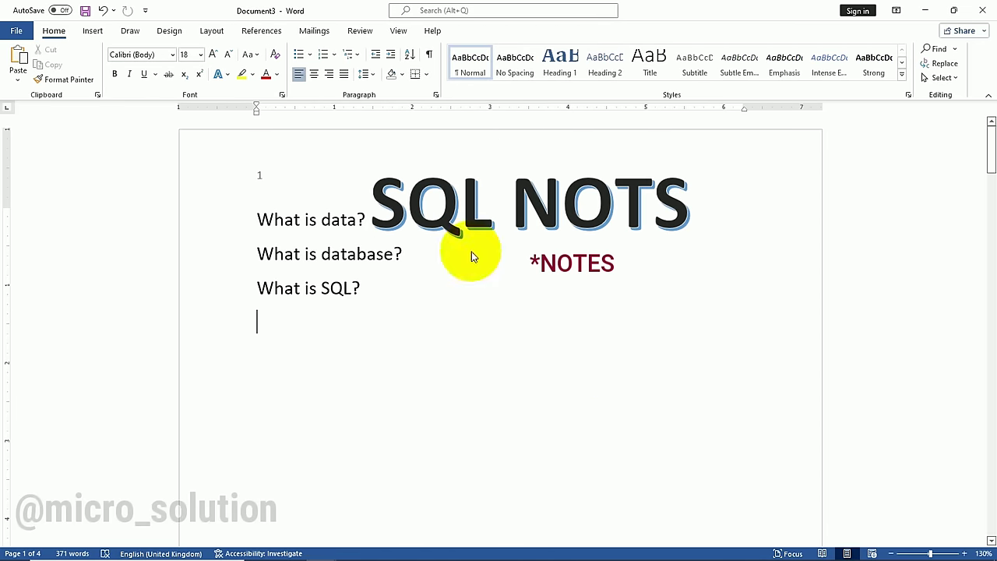
{"action": "left_click", "coordinate": [93, 30]}
{"action": "left_click", "coordinate": [781, 72]}
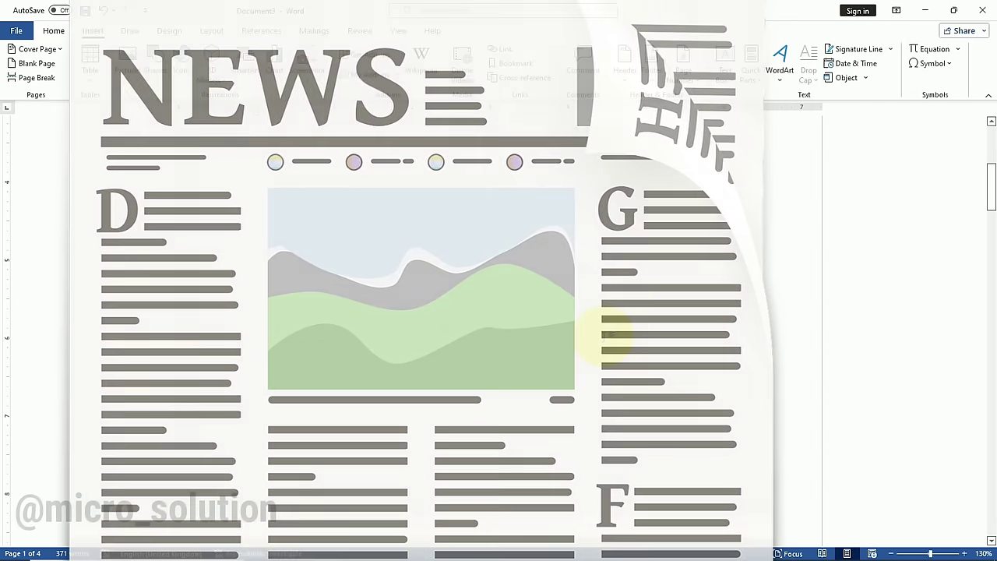
Apply a Dropped drop cap to the W of the 'What is SQL?' paragraph on page 2
{"action": "scroll", "coordinate": [604, 344], "scroll_direction": "down", "scroll_amount": 5}
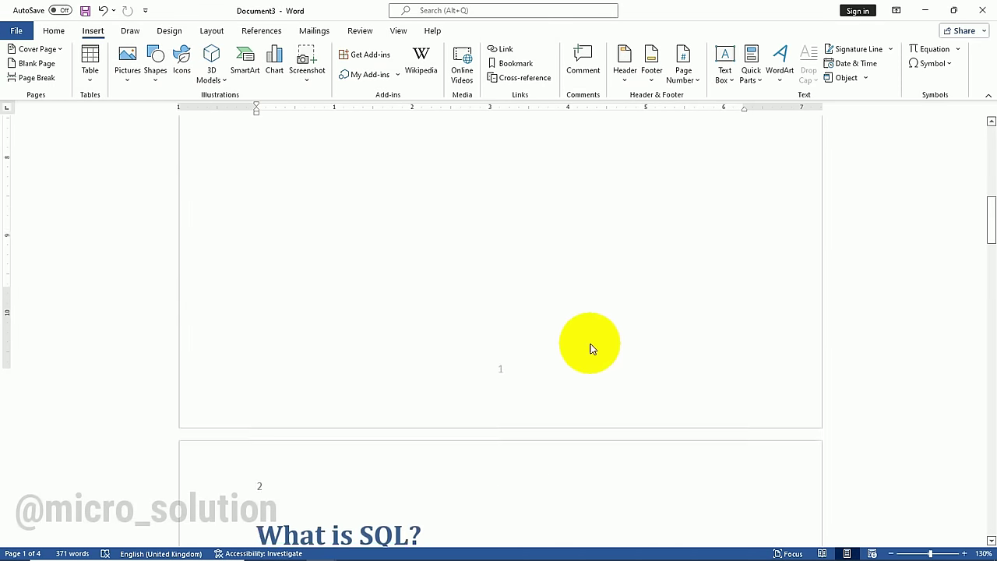
{"action": "scroll", "coordinate": [590, 346], "scroll_direction": "down", "scroll_amount": 5}
{"action": "scroll", "coordinate": [592, 343], "scroll_direction": "down", "scroll_amount": 2}
{"action": "scroll", "coordinate": [418, 249], "scroll_direction": "up", "scroll_amount": 1}
{"action": "scroll", "coordinate": [421, 251], "scroll_direction": "up", "scroll_amount": 1}
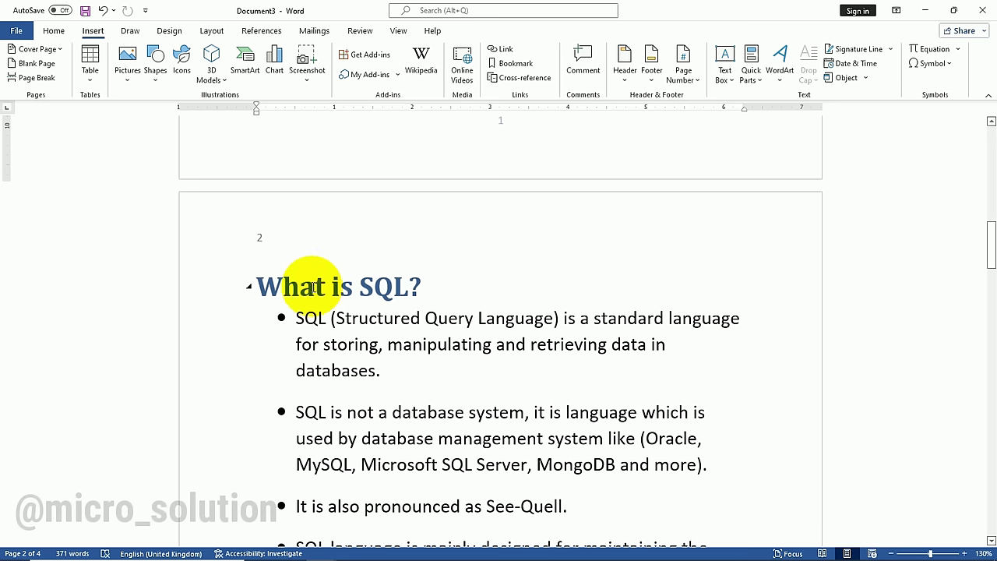
{"action": "left_click", "coordinate": [260, 287]}
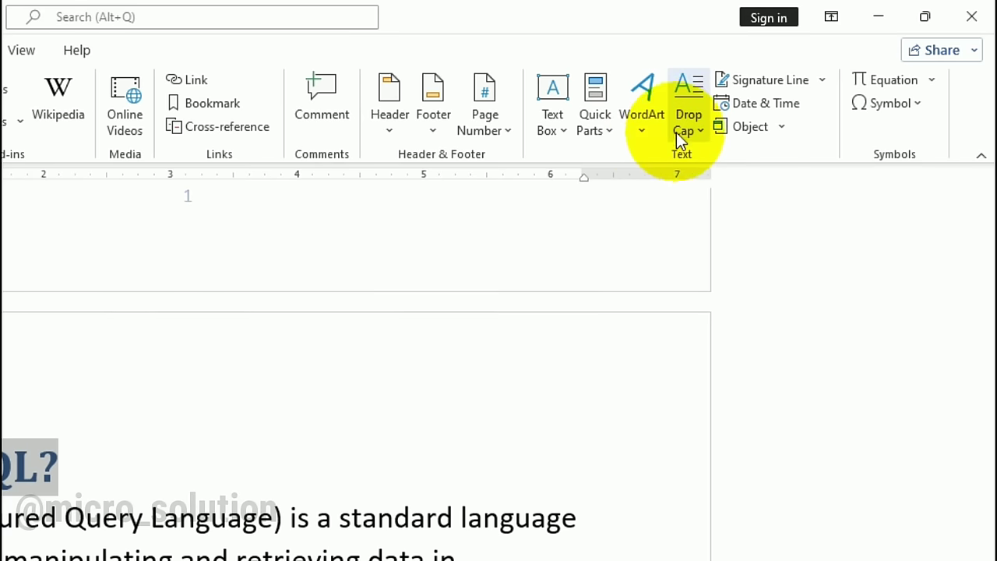
{"action": "left_click", "coordinate": [681, 131]}
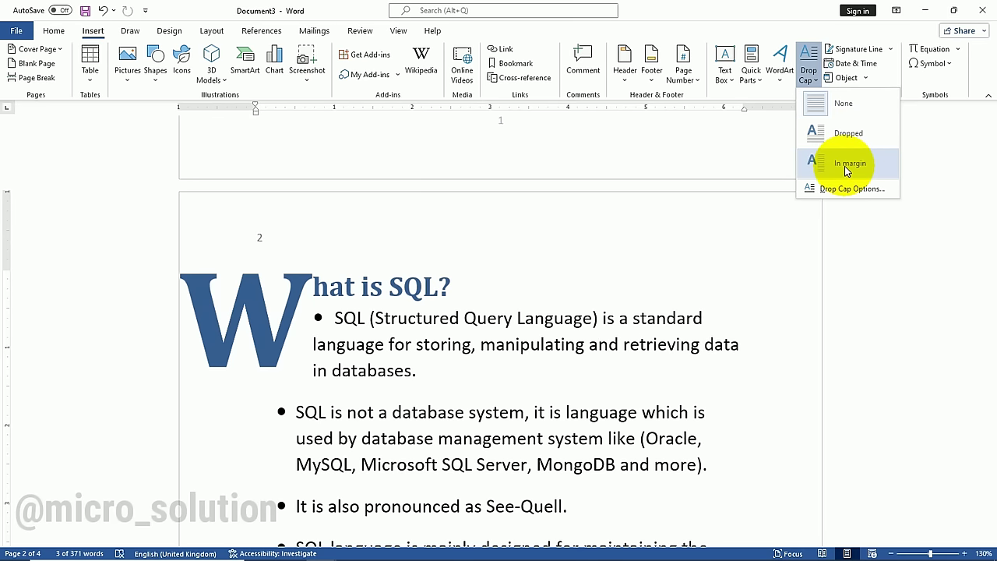
{"action": "left_click", "coordinate": [845, 136]}
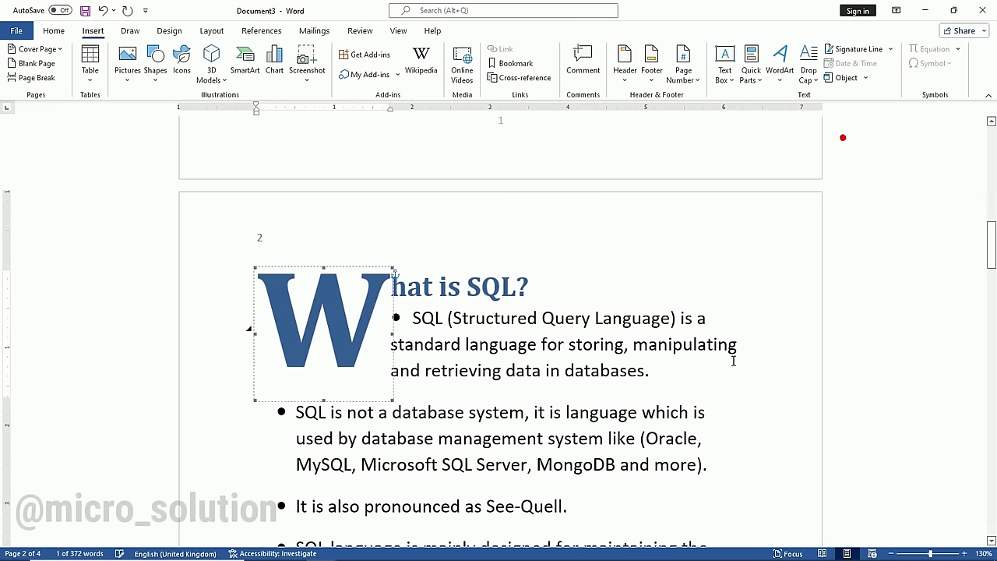
{"action": "left_click", "coordinate": [732, 372]}
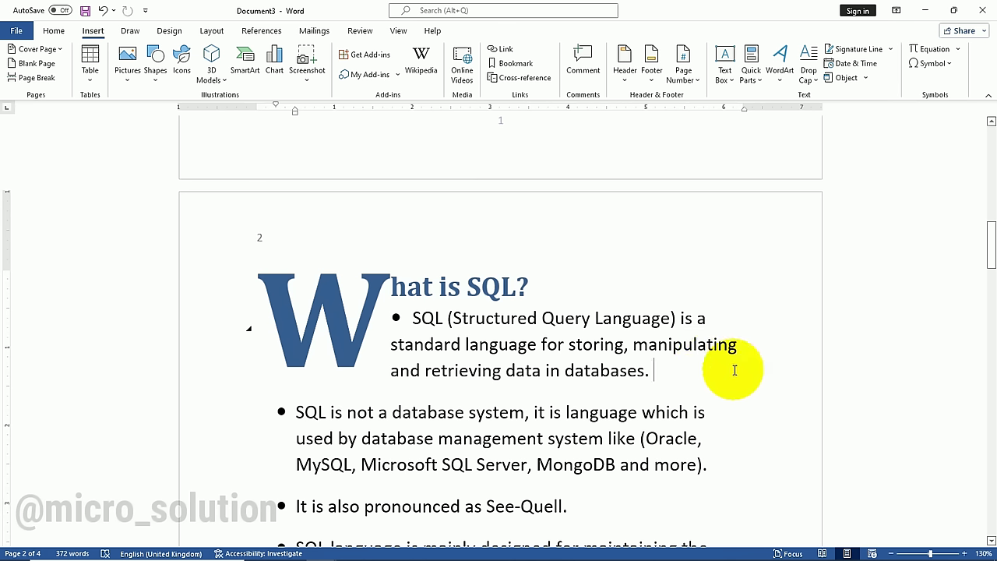
Insert a signature line with the signer's name, title Youtuber and the signer's e-mail address
{"action": "scroll", "coordinate": [735, 370], "scroll_direction": "up", "scroll_amount": 10}
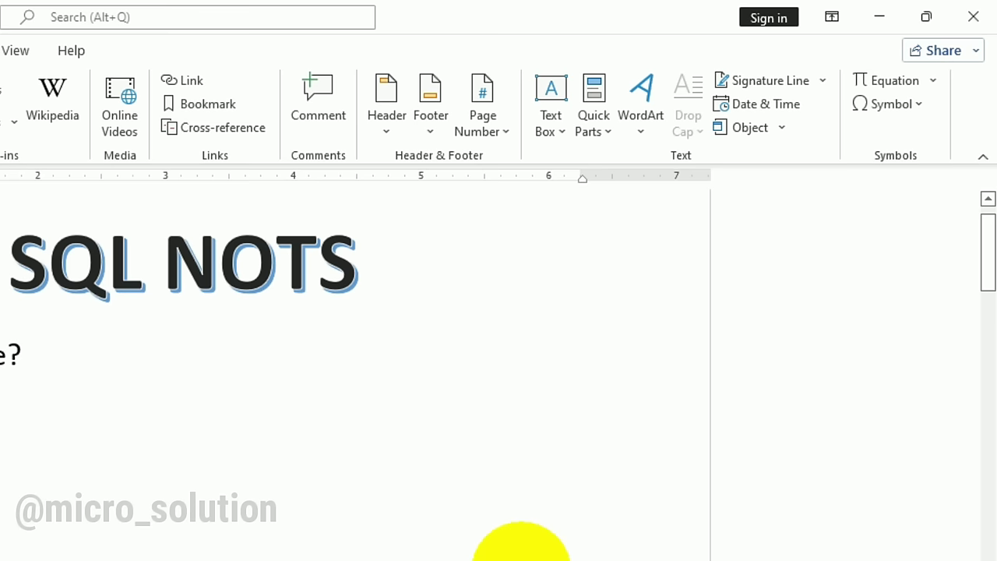
{"action": "left_click", "coordinate": [774, 88]}
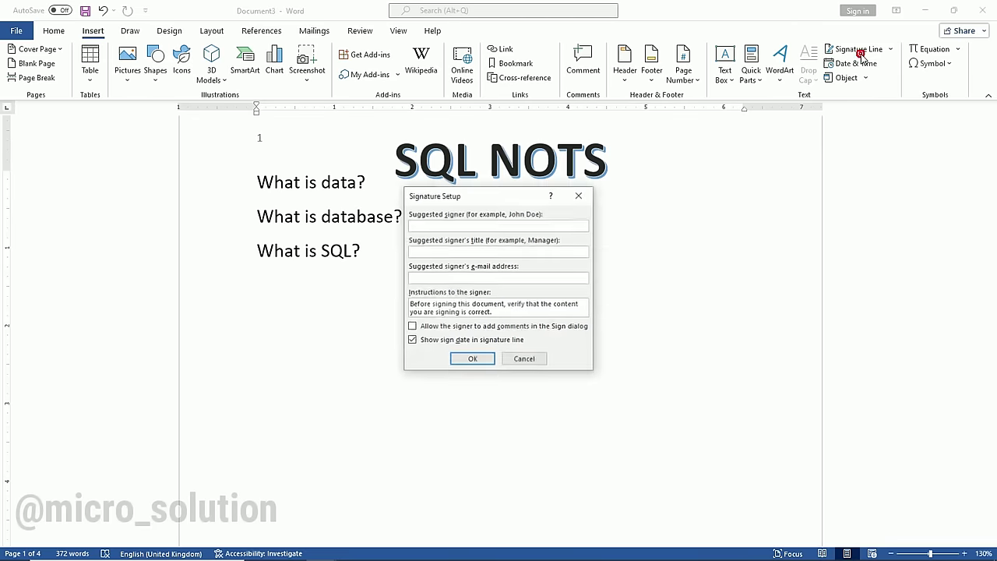
{"action": "left_click_drag", "start_coordinate": [468, 196], "coordinate": [532, 270]}
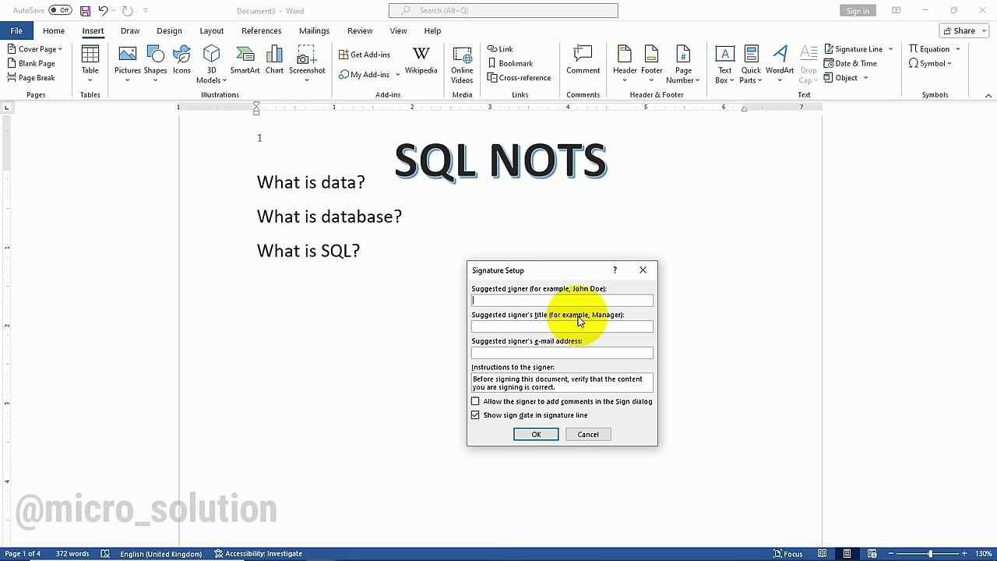
{"action": "left_click_drag", "start_coordinate": [561, 270], "coordinate": [563, 247]}
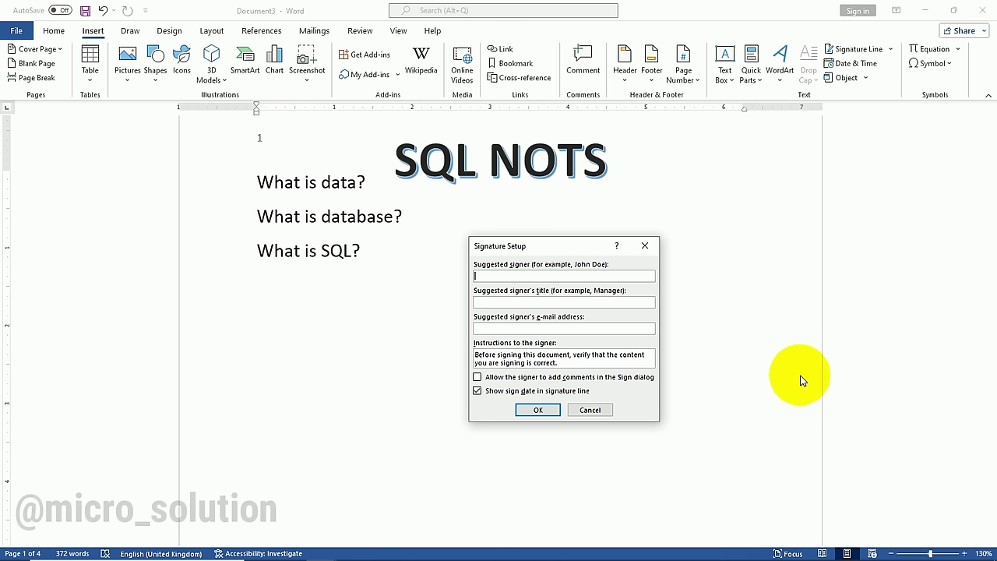
{"action": "type", "text": "Abhishek "}
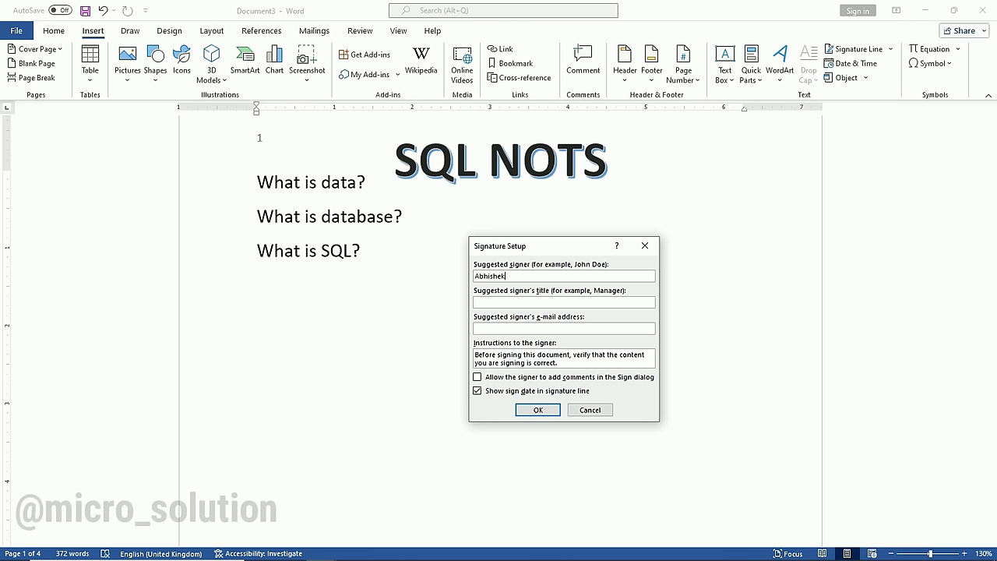
{"action": "type", "text": "Shrivastava"}
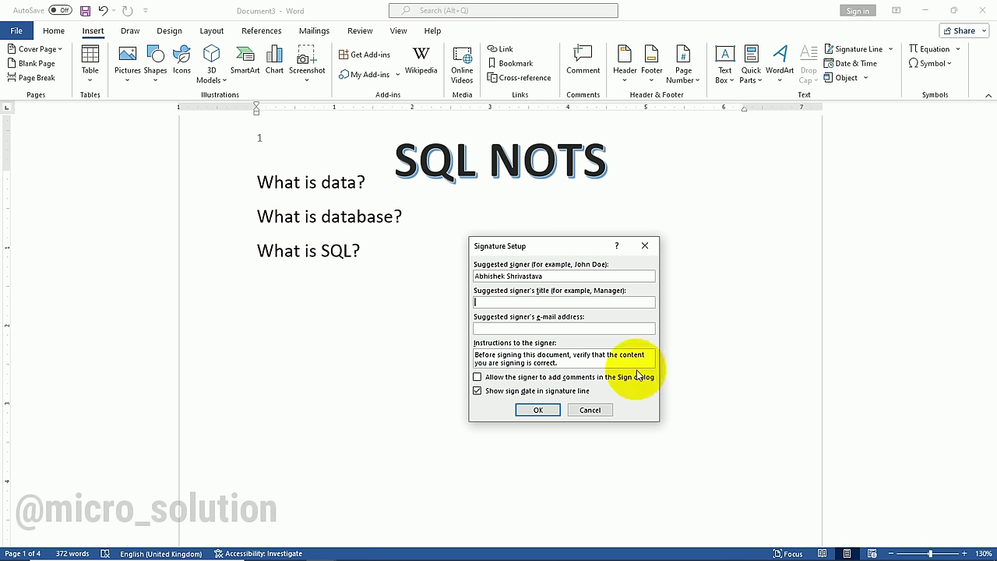
{"action": "type", "text": "Youtuber"}
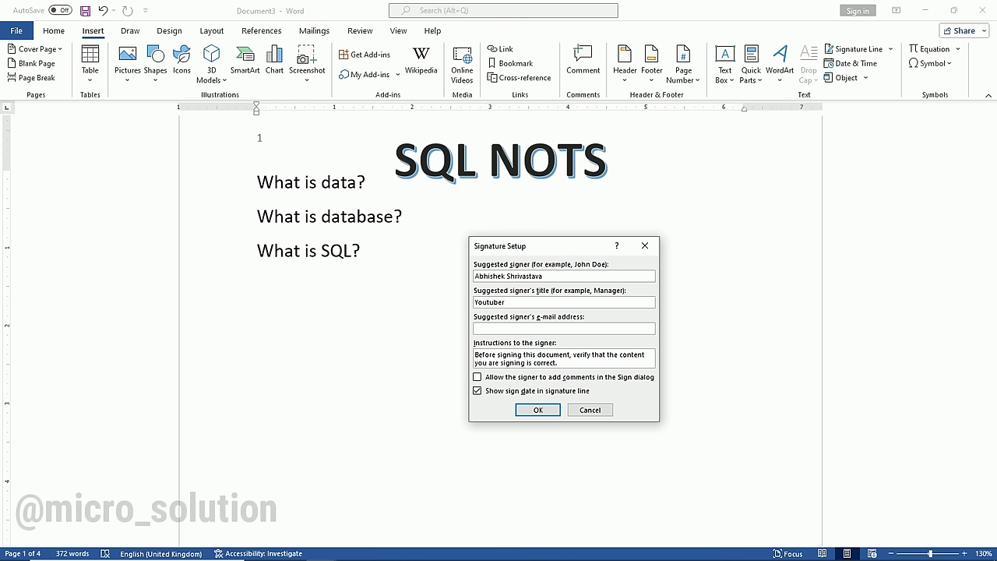
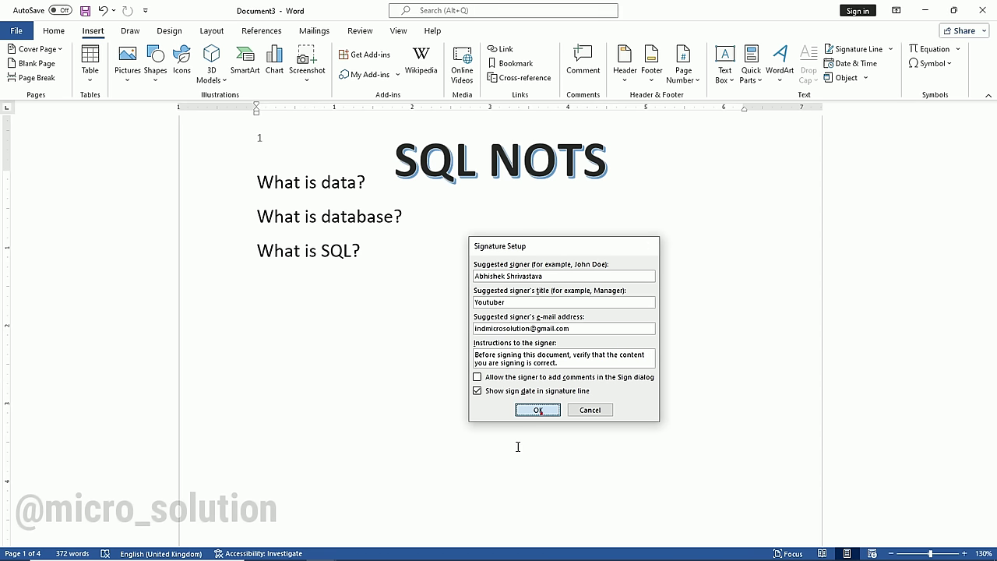
{"action": "left_click", "coordinate": [537, 409]}
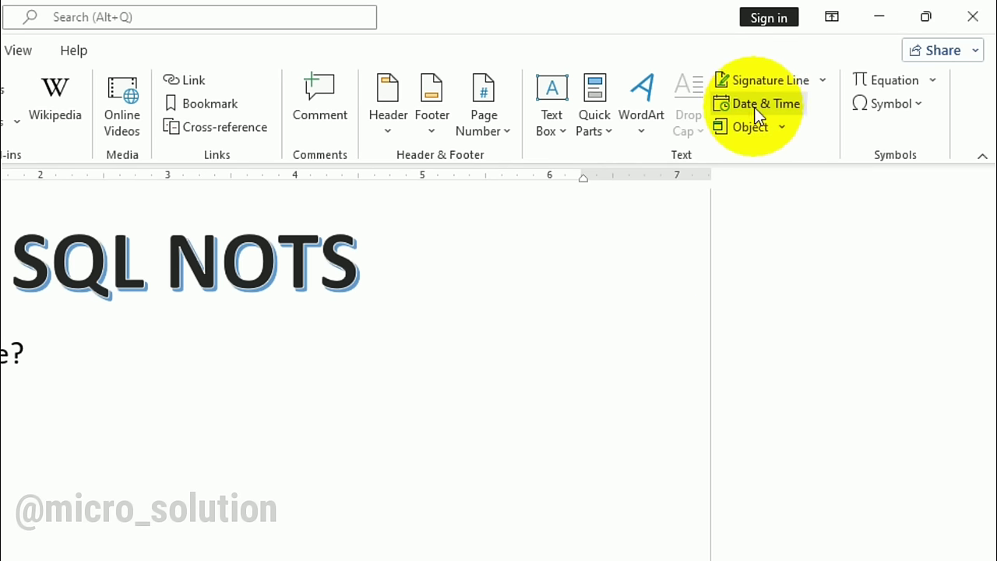
{"action": "left_click", "coordinate": [775, 107]}
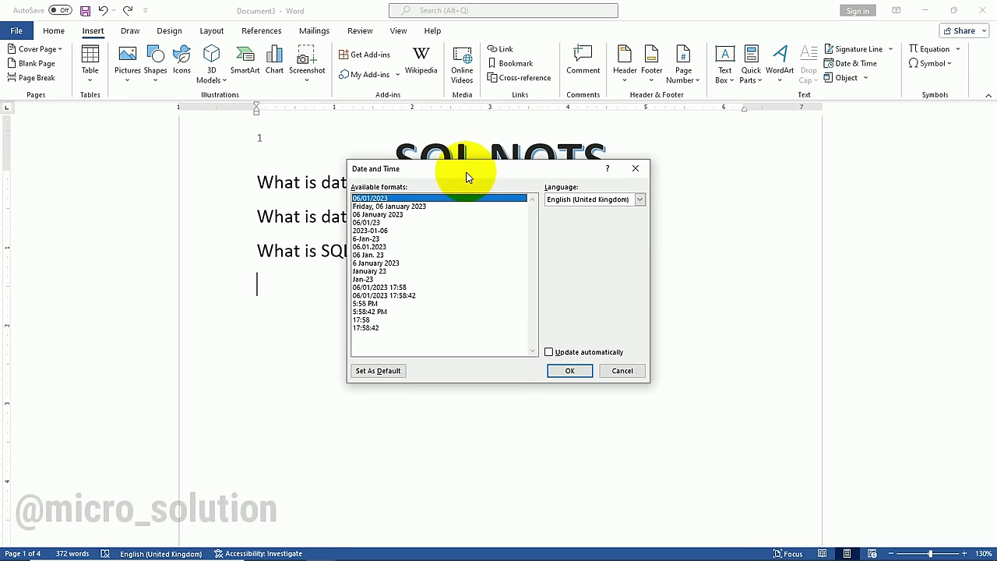
{"action": "left_click_drag", "start_coordinate": [468, 169], "coordinate": [613, 217]}
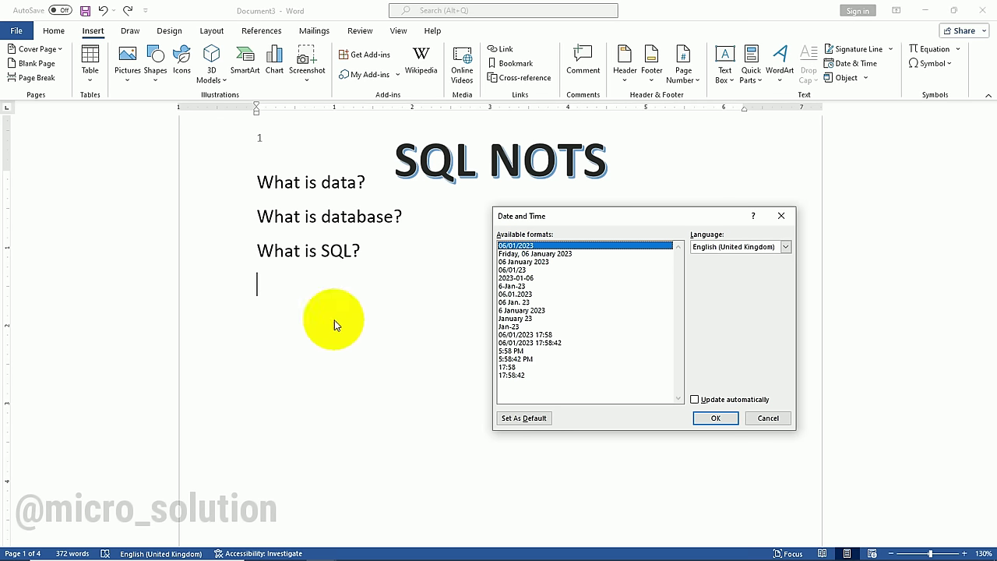
{"action": "left_click", "coordinate": [715, 418]}
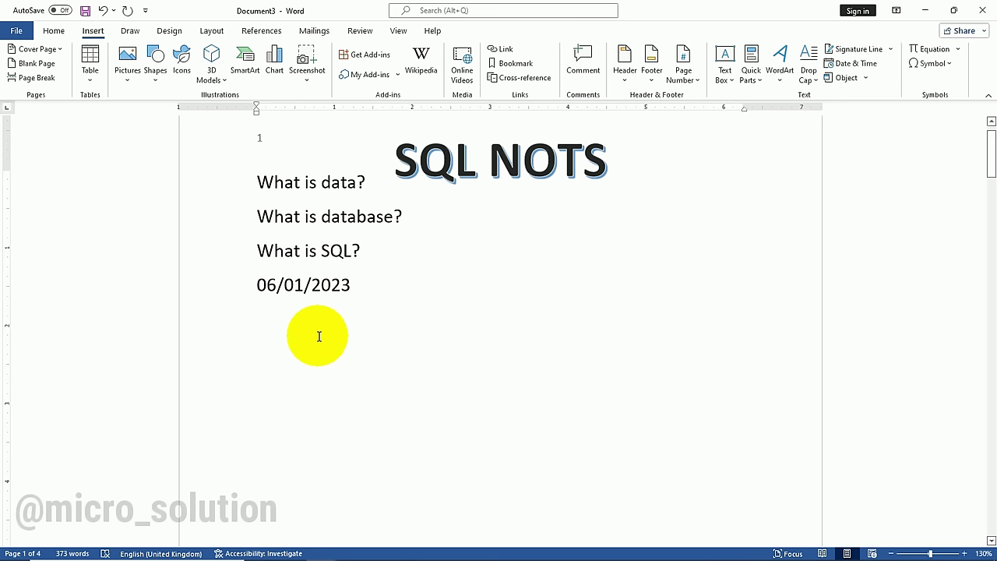
Delete the inserted date line and choose Bitmap Image as a new object type
{"action": "left_click_drag", "start_coordinate": [351, 285], "coordinate": [231, 285]}
{"action": "key", "text": "BackSpace"}
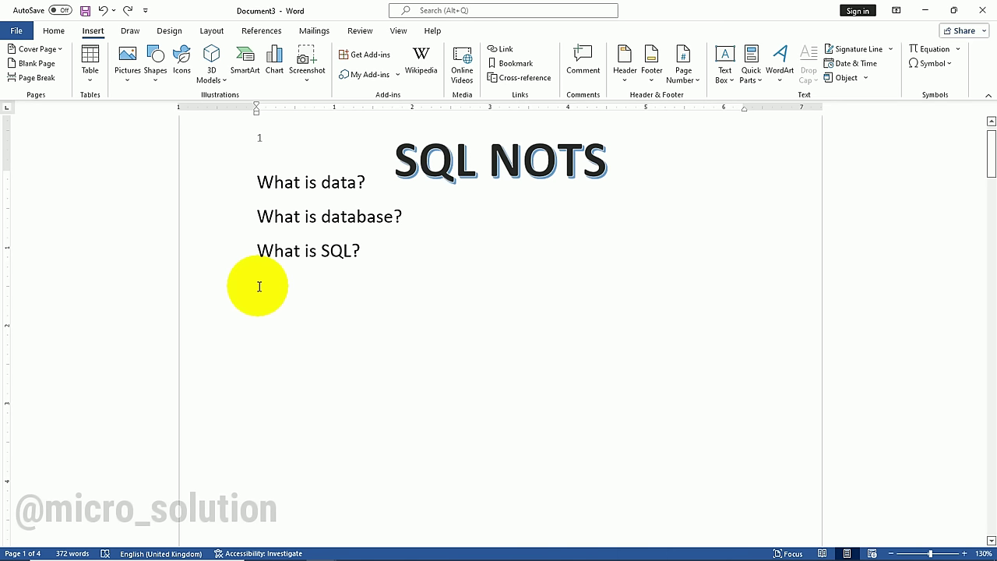
{"action": "left_click", "coordinate": [866, 77]}
{"action": "left_click", "coordinate": [860, 94]}
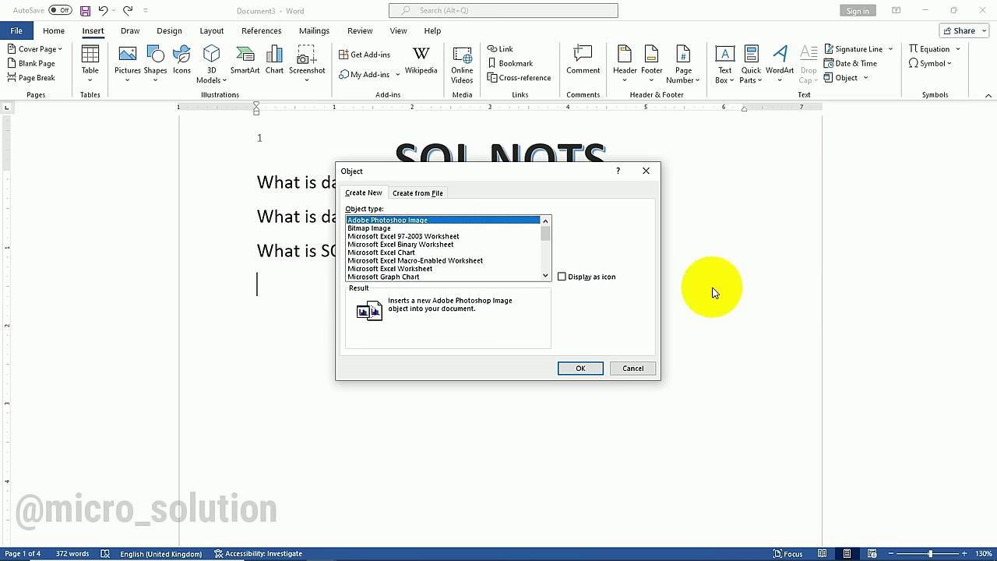
{"action": "scroll", "coordinate": [463, 234], "scroll_direction": "down", "scroll_amount": 5}
{"action": "scroll", "coordinate": [465, 268], "scroll_direction": "up", "scroll_amount": 5}
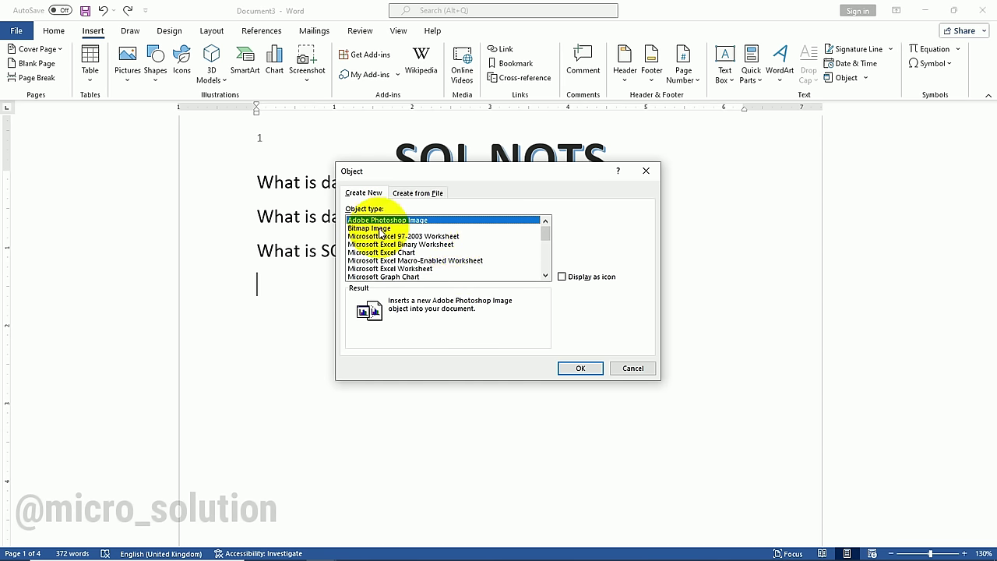
{"action": "left_click", "coordinate": [369, 228]}
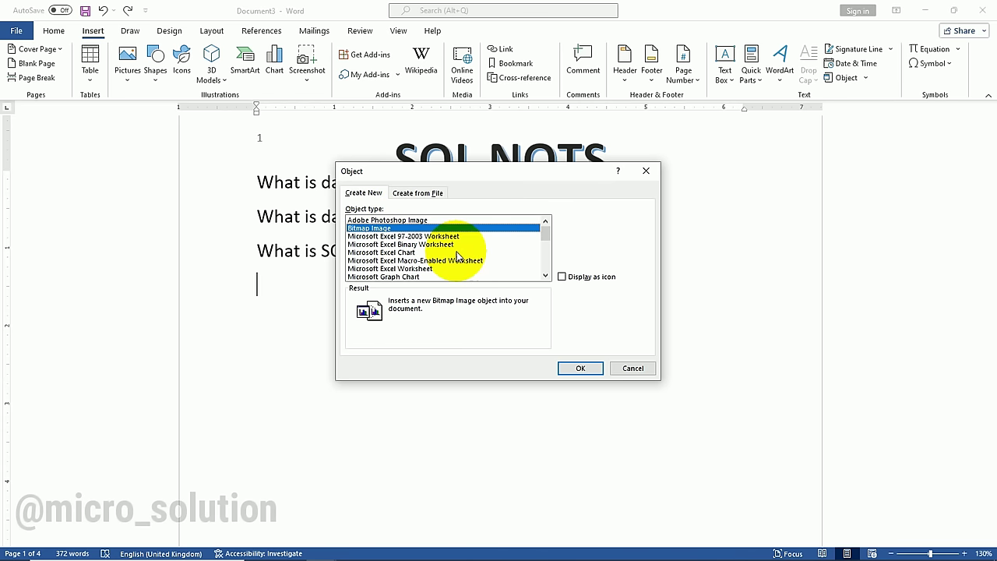
Confirm embedding the new Bitmap Image object below the questions
{"action": "left_click", "coordinate": [588, 372]}
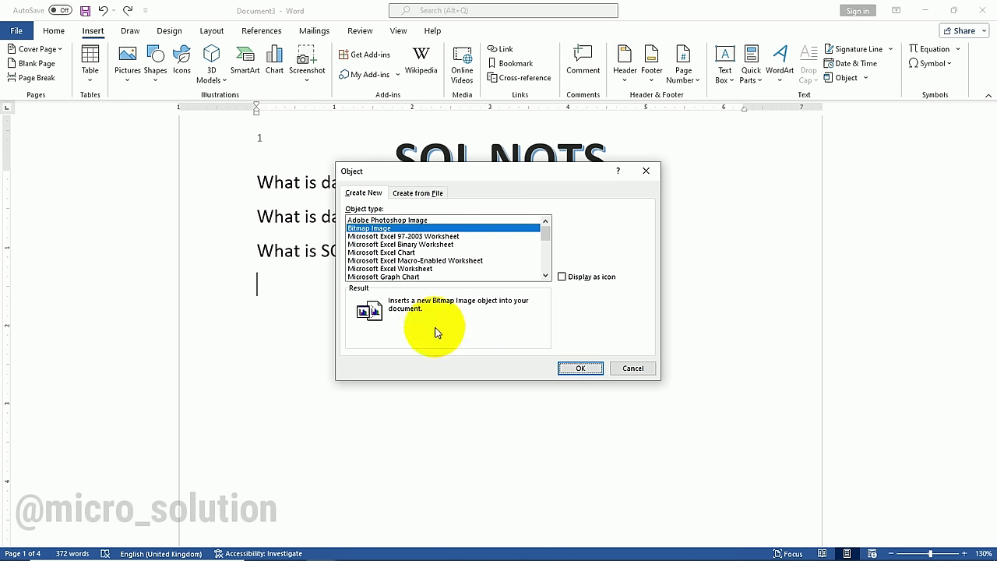
{"action": "scroll", "coordinate": [444, 261], "scroll_direction": "down", "scroll_amount": 5}
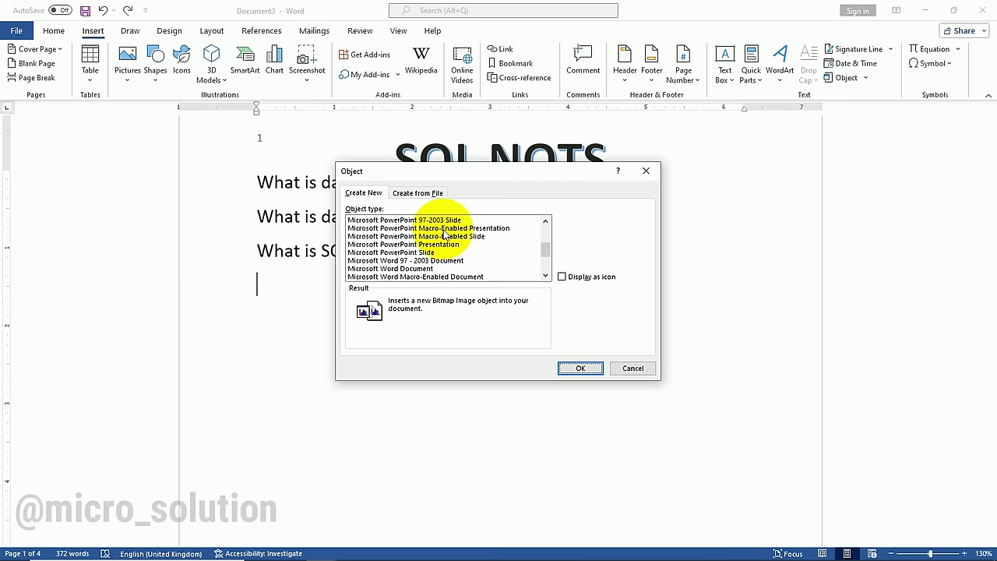
{"action": "scroll", "coordinate": [442, 264], "scroll_direction": "up", "scroll_amount": 2}
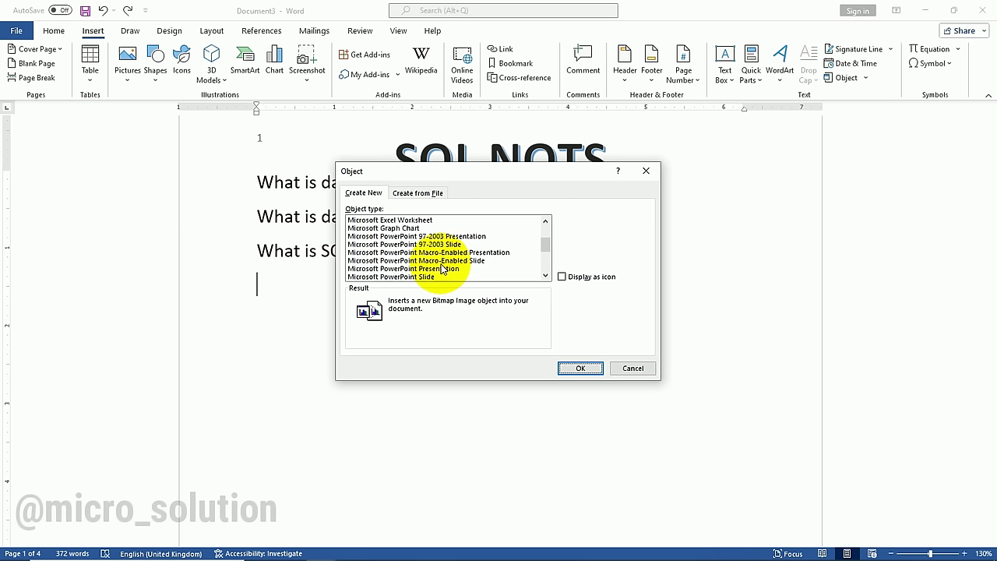
{"action": "scroll", "coordinate": [442, 264], "scroll_direction": "up", "scroll_amount": 3}
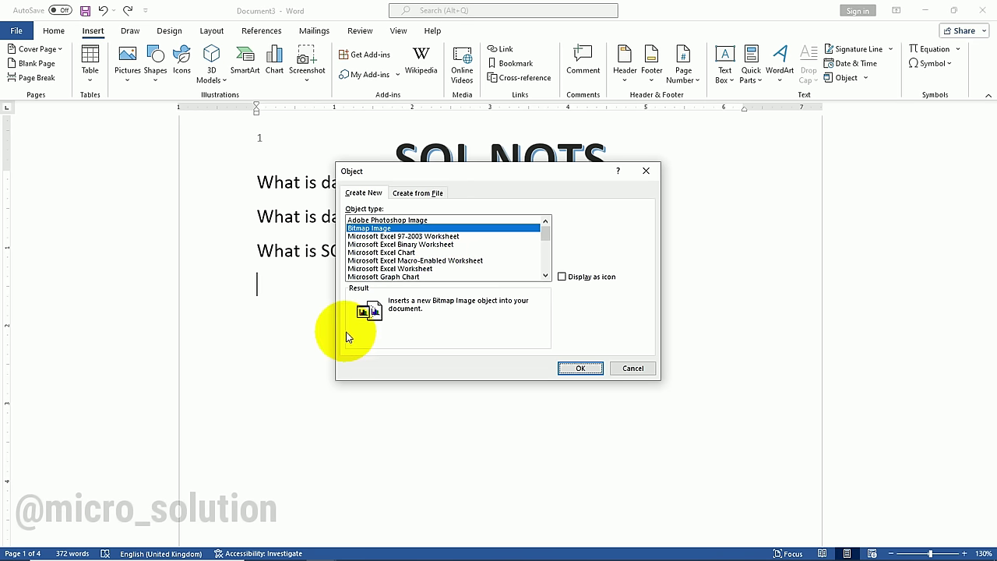
{"action": "scroll", "coordinate": [382, 234], "scroll_direction": "down", "scroll_amount": 2}
{"action": "scroll", "coordinate": [401, 265], "scroll_direction": "up", "scroll_amount": 2}
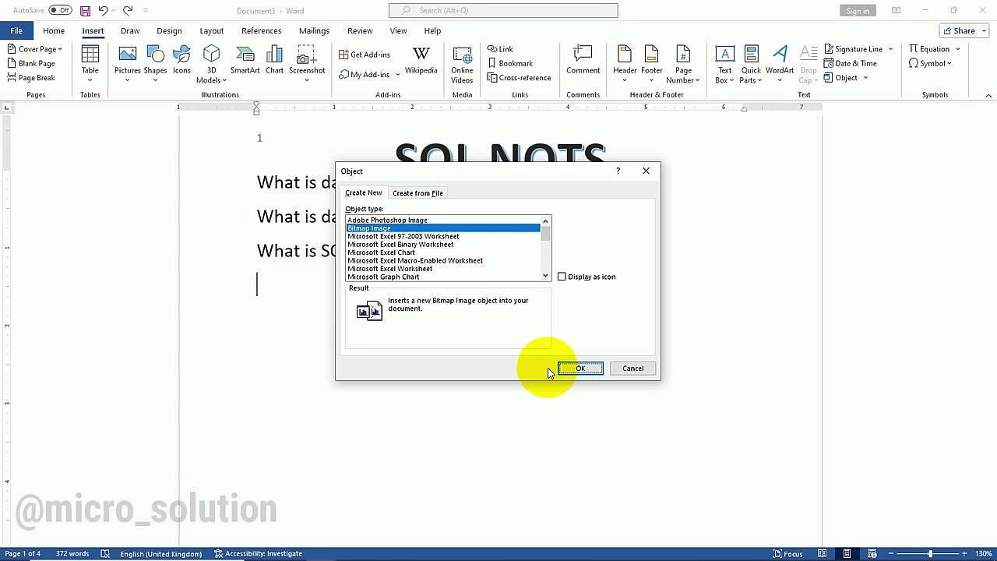
{"action": "left_click", "coordinate": [581, 368]}
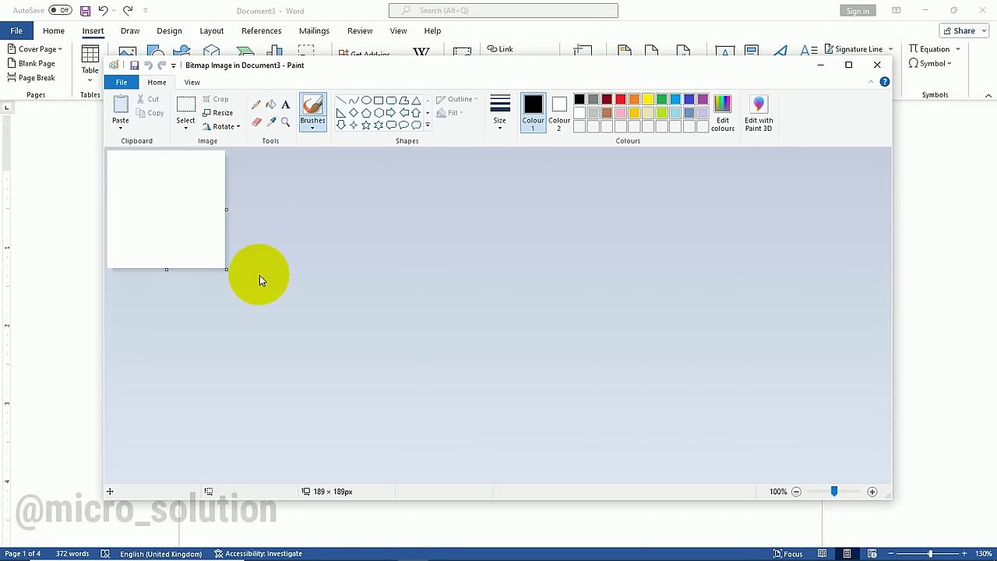
Draw a red-filled circle on the bitmap canvas, then close Paint to return to Word
{"action": "left_click_drag", "start_coordinate": [226, 268], "coordinate": [996, 560]}
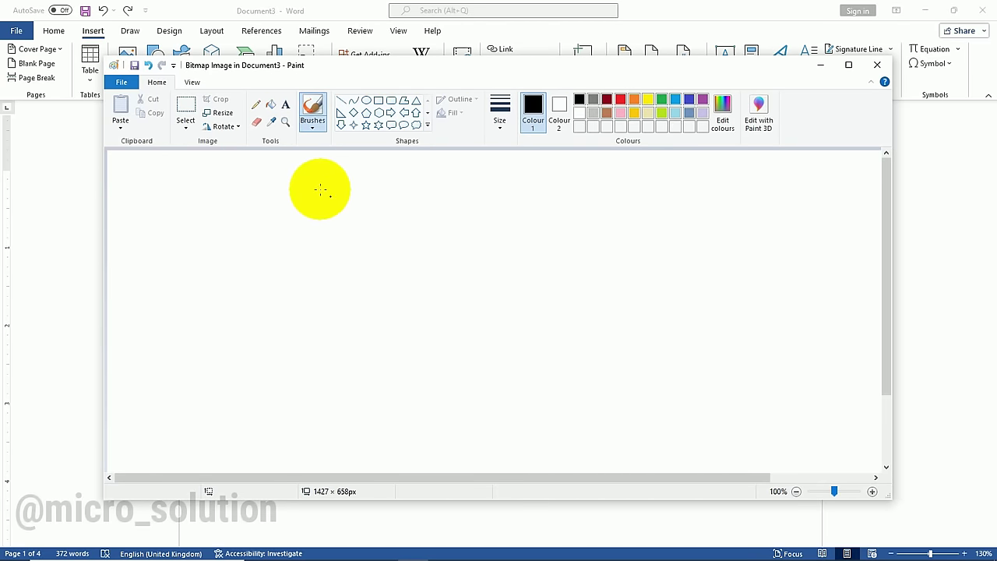
{"action": "left_click", "coordinate": [367, 99]}
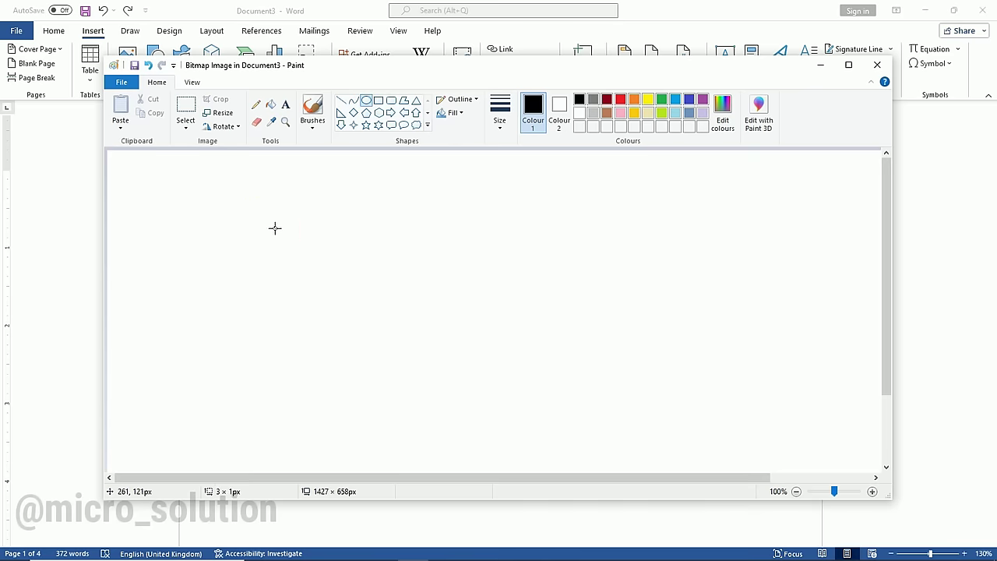
{"action": "left_click_drag", "start_coordinate": [271, 225], "coordinate": [368, 329]}
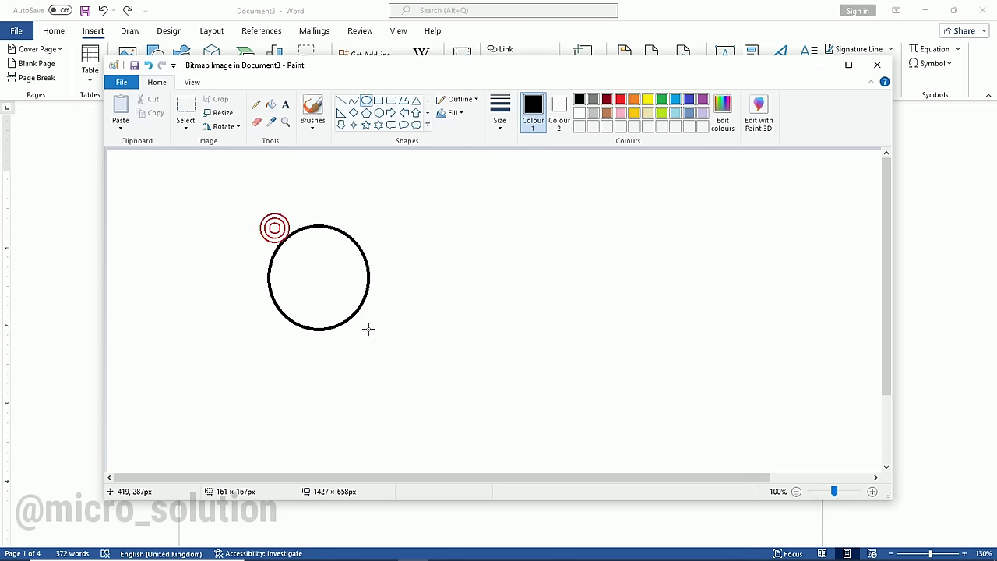
{"action": "left_click", "coordinate": [270, 105]}
{"action": "left_click", "coordinate": [620, 99]}
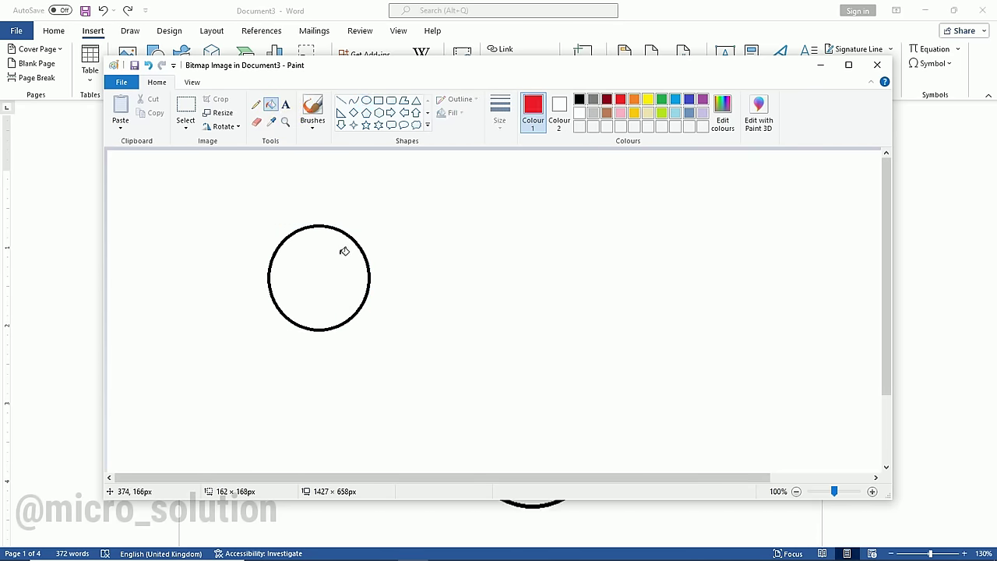
{"action": "left_click", "coordinate": [340, 253]}
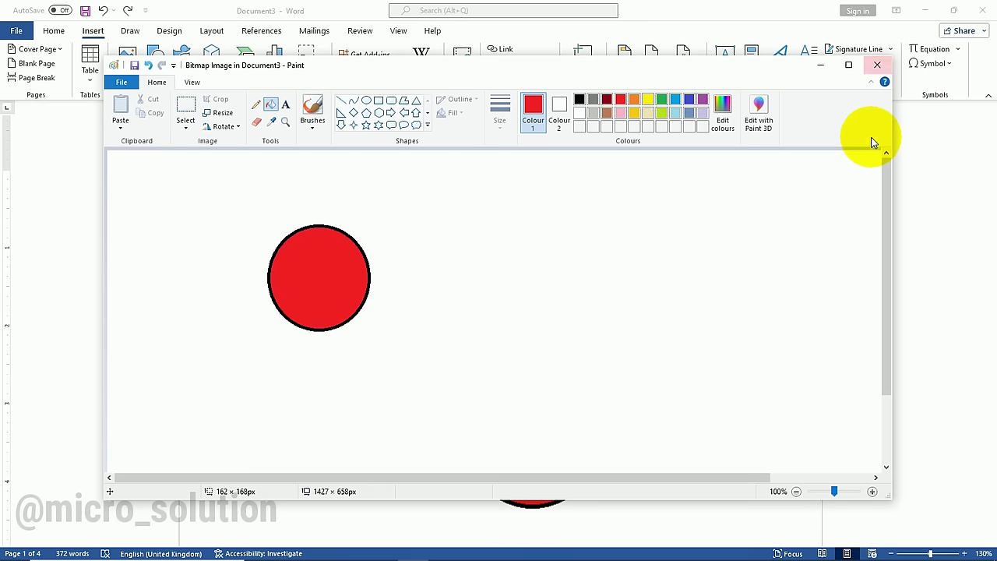
{"action": "left_click", "coordinate": [877, 66]}
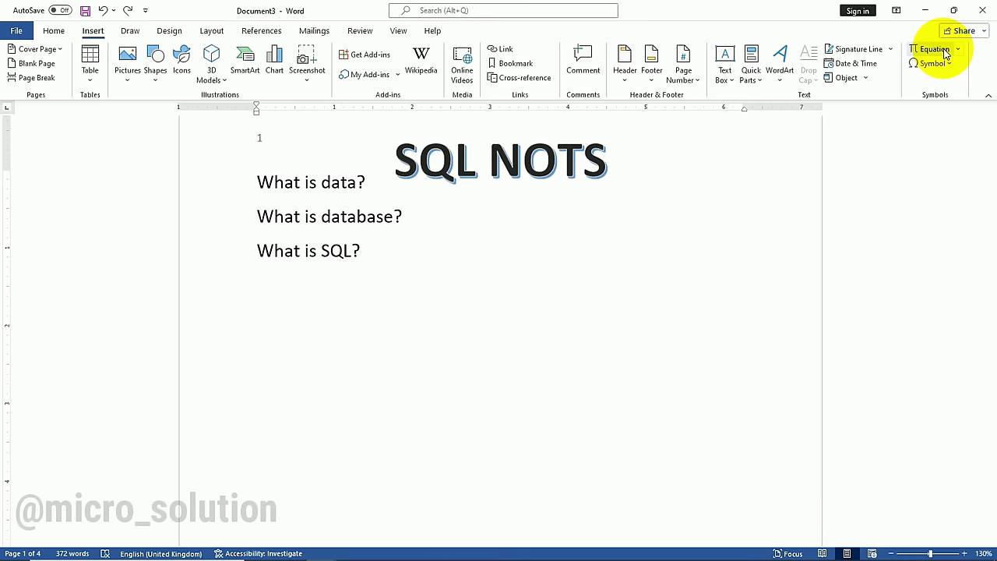
{"action": "left_click", "coordinate": [957, 49]}
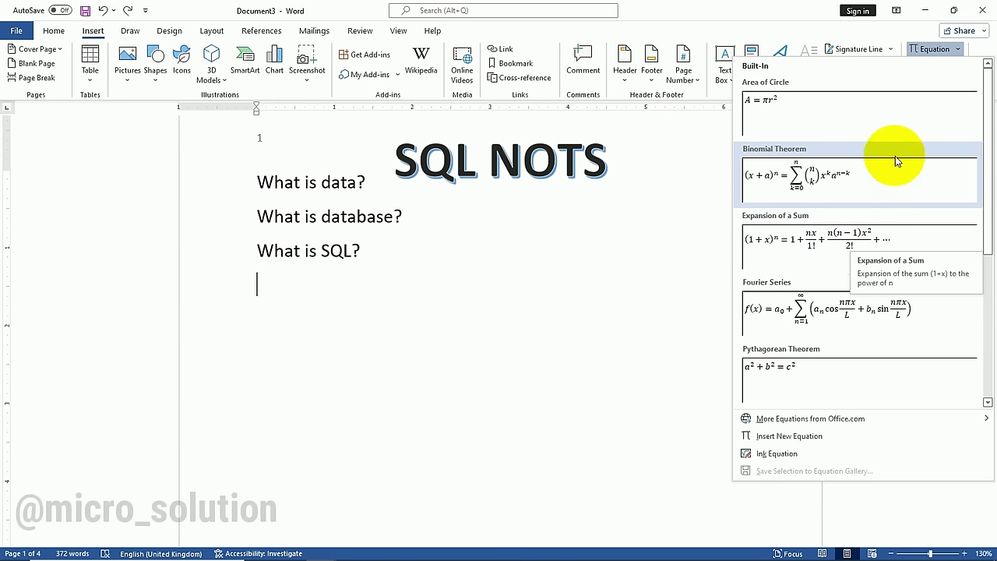
{"action": "left_click", "coordinate": [871, 322]}
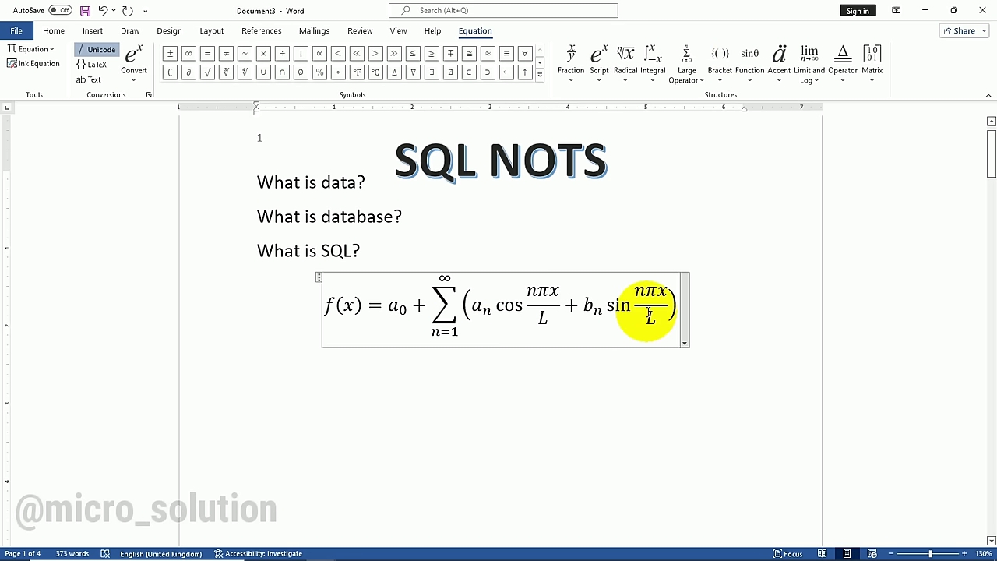
{"action": "left_click", "coordinate": [318, 278]}
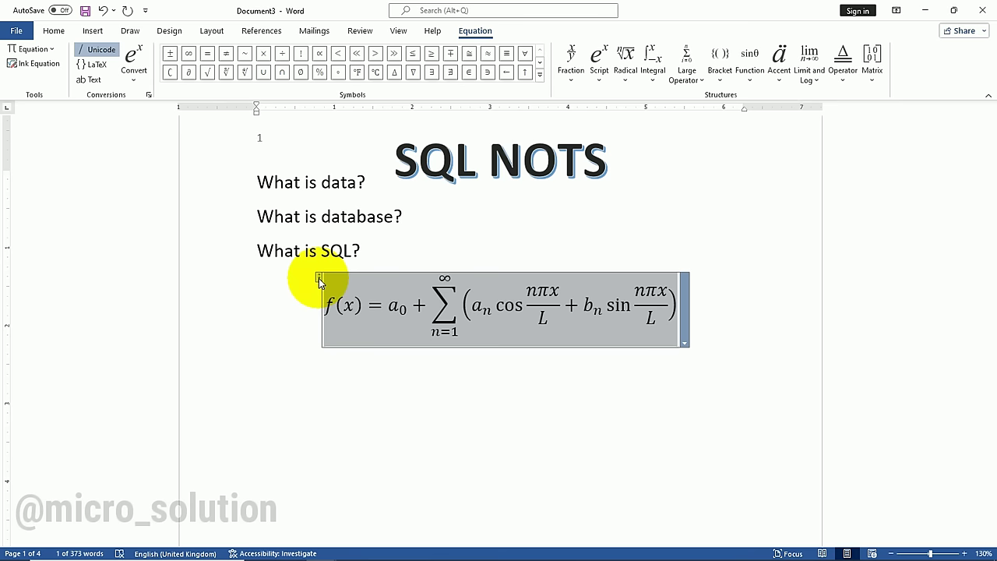
{"action": "key", "text": "Delete"}
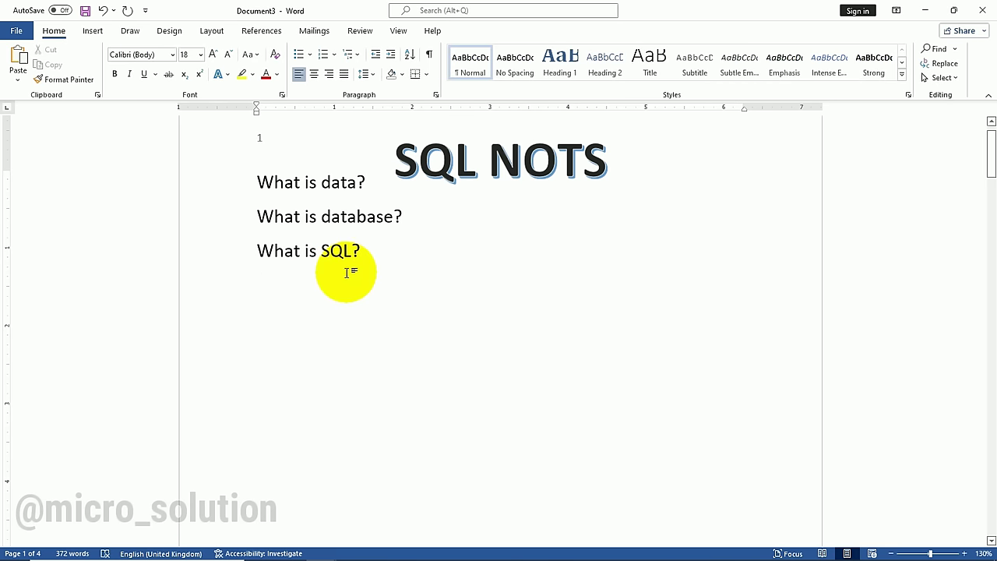
{"action": "left_click", "coordinate": [92, 31]}
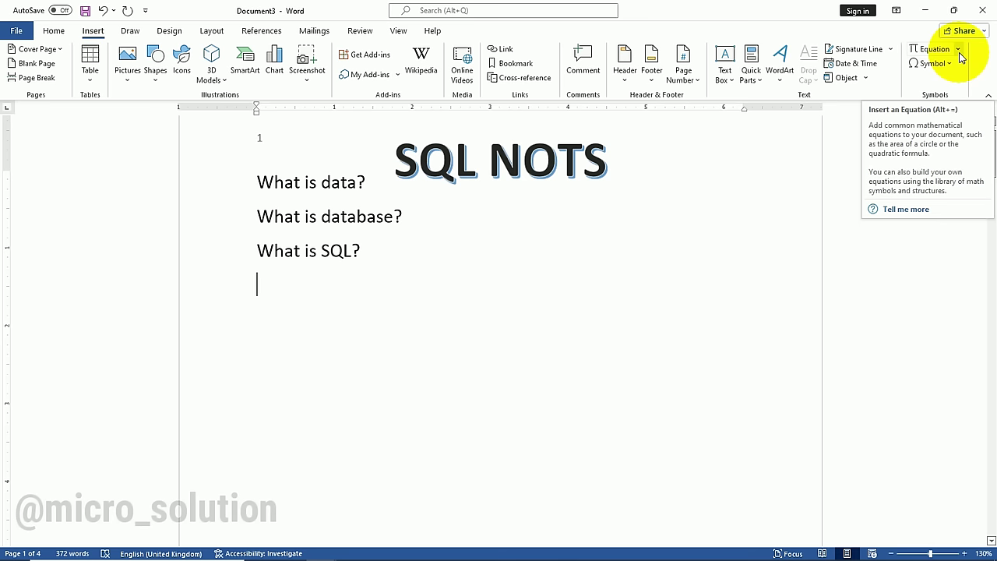
Start an Ink Equation and handwrite a² + b
{"action": "left_click", "coordinate": [958, 50]}
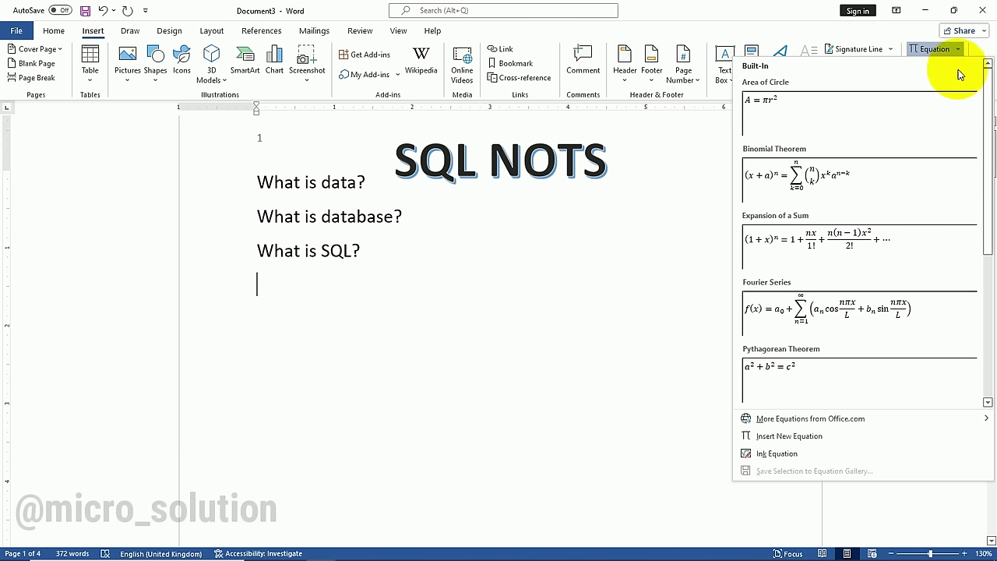
{"action": "left_click", "coordinate": [818, 459]}
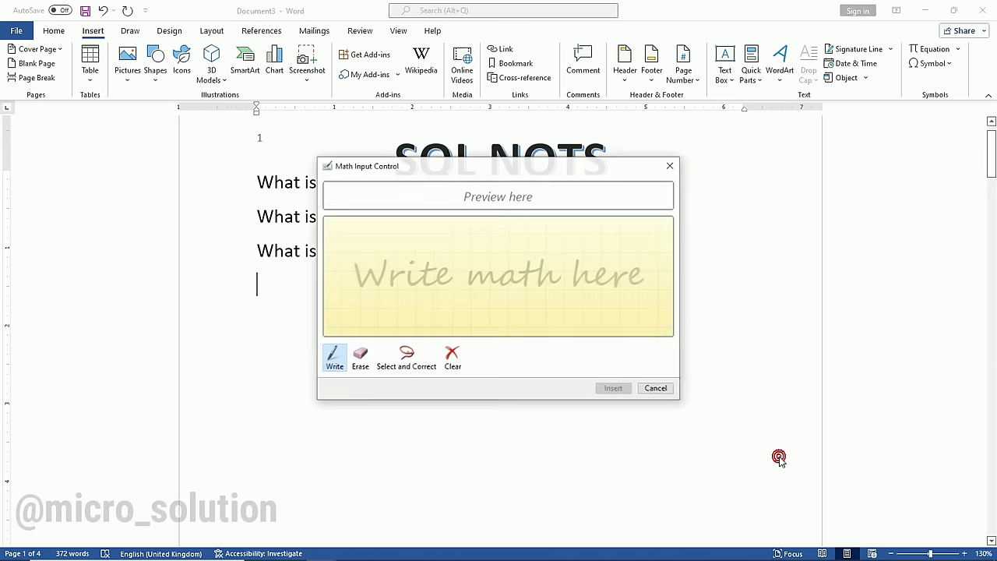
{"action": "left_click_drag", "start_coordinate": [606, 221], "coordinate": [631, 219]}
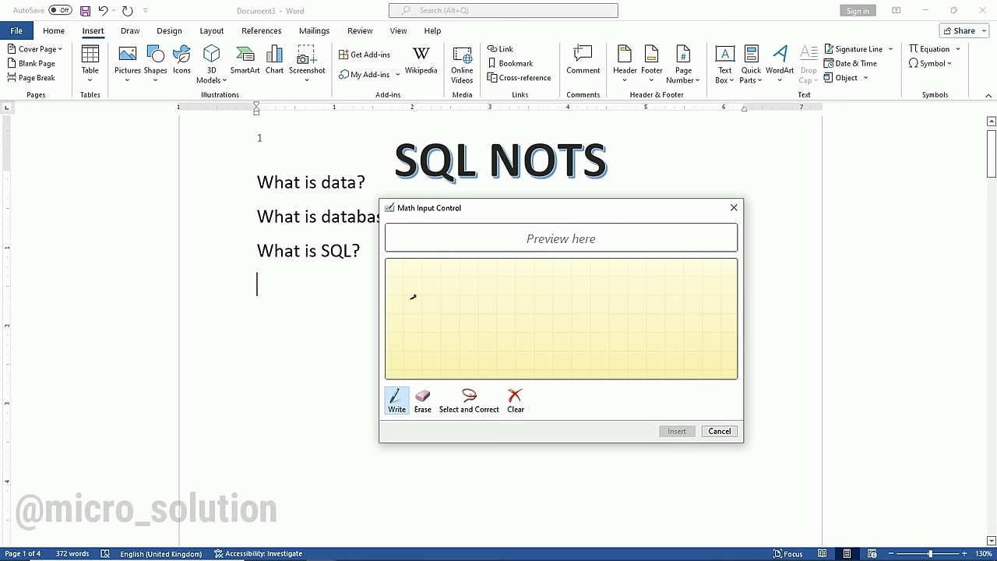
{"action": "left_click_drag", "start_coordinate": [415, 298], "coordinate": [418, 311]}
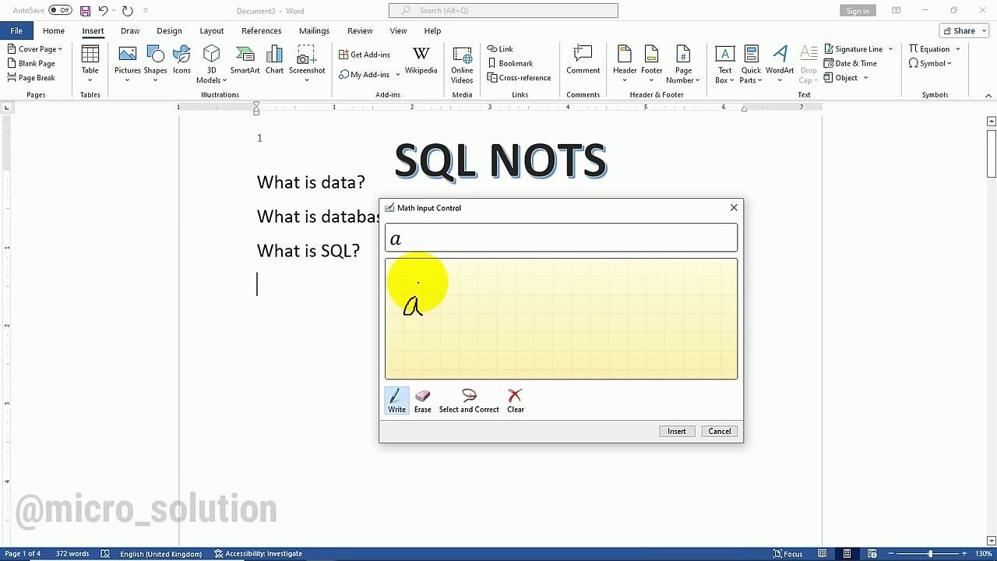
{"action": "left_click_drag", "start_coordinate": [419, 284], "coordinate": [437, 303]}
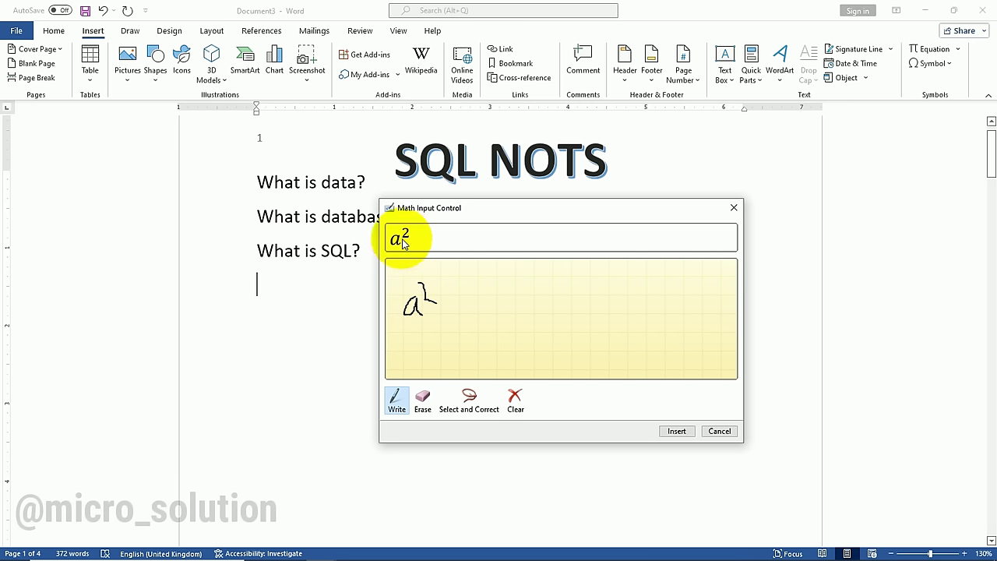
{"action": "mouse_move", "coordinate": [452, 299]}
{"action": "left_mouse_down"}
{"action": "mouse_move", "coordinate": [453, 320]}
{"action": "mouse_move", "coordinate": [464, 310]}
{"action": "mouse_move", "coordinate": [488, 331]}
{"action": "left_mouse_up"}
{"action": "left_click", "coordinate": [534, 313]}
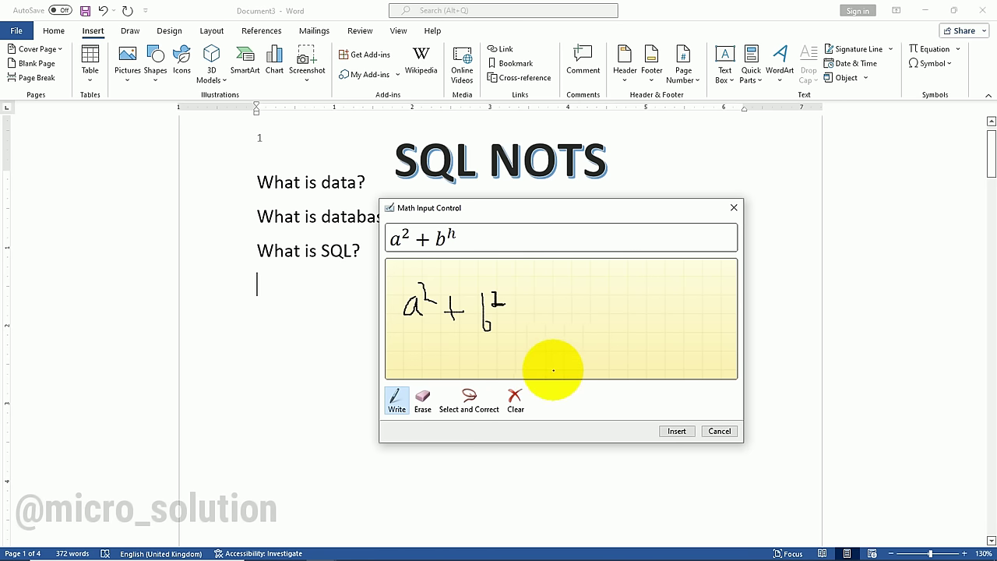
Erase the misread exponent, rewrite b², and insert the a² + b² equation
{"action": "left_click", "coordinate": [422, 399]}
{"action": "left_click", "coordinate": [496, 300]}
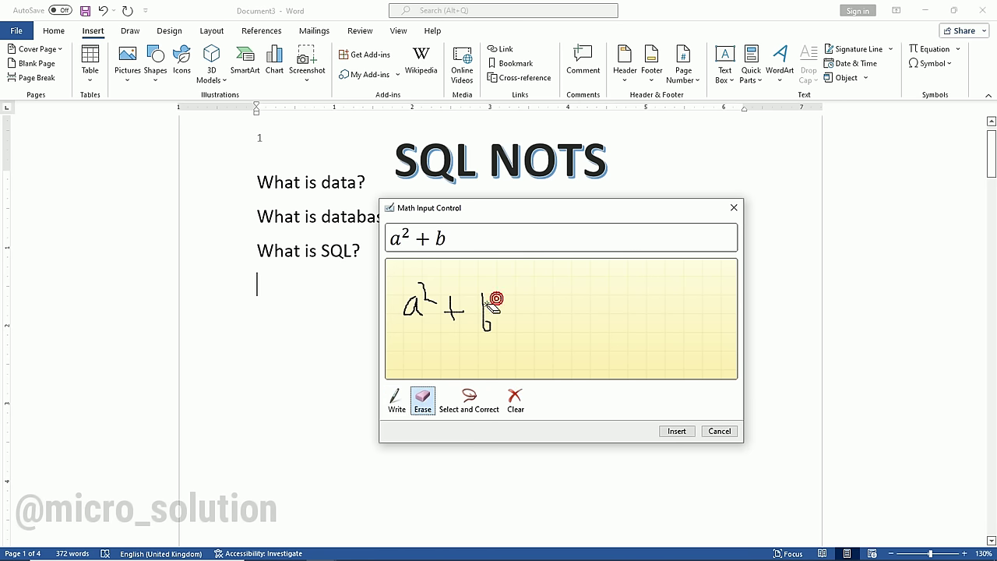
{"action": "left_click", "coordinate": [396, 399]}
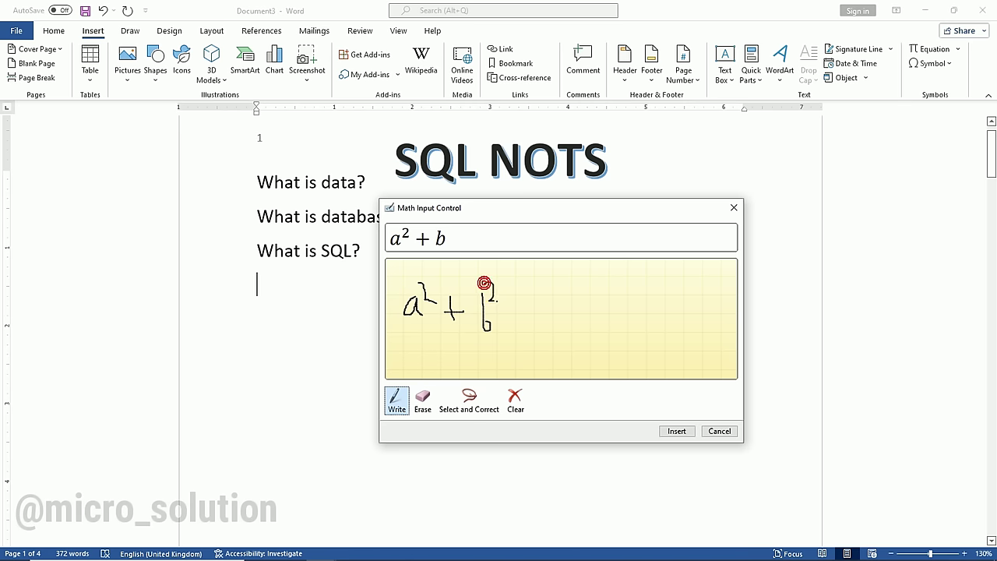
{"action": "left_click_drag", "start_coordinate": [484, 283], "coordinate": [500, 299]}
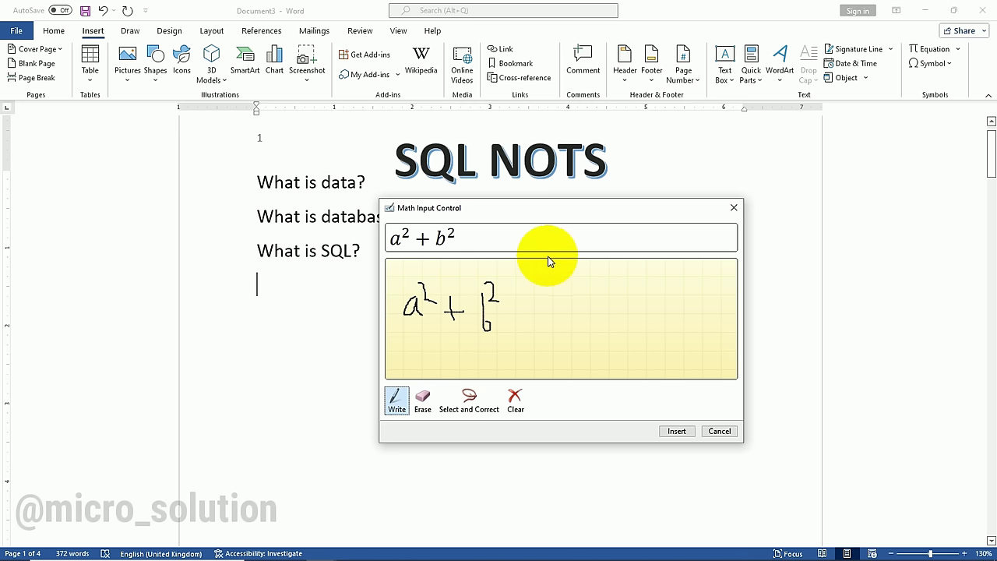
{"action": "left_click", "coordinate": [676, 431]}
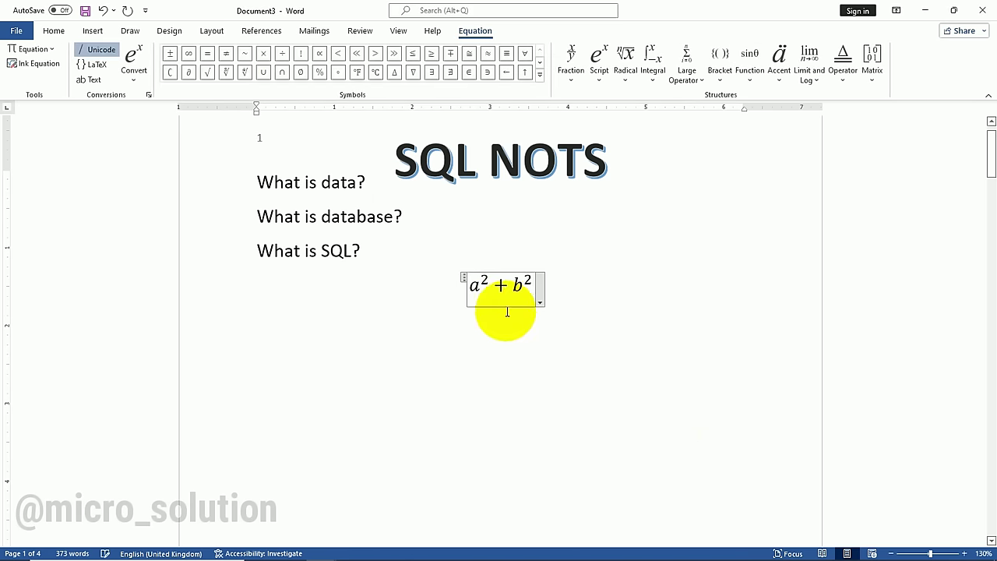
{"action": "left_click", "coordinate": [632, 290]}
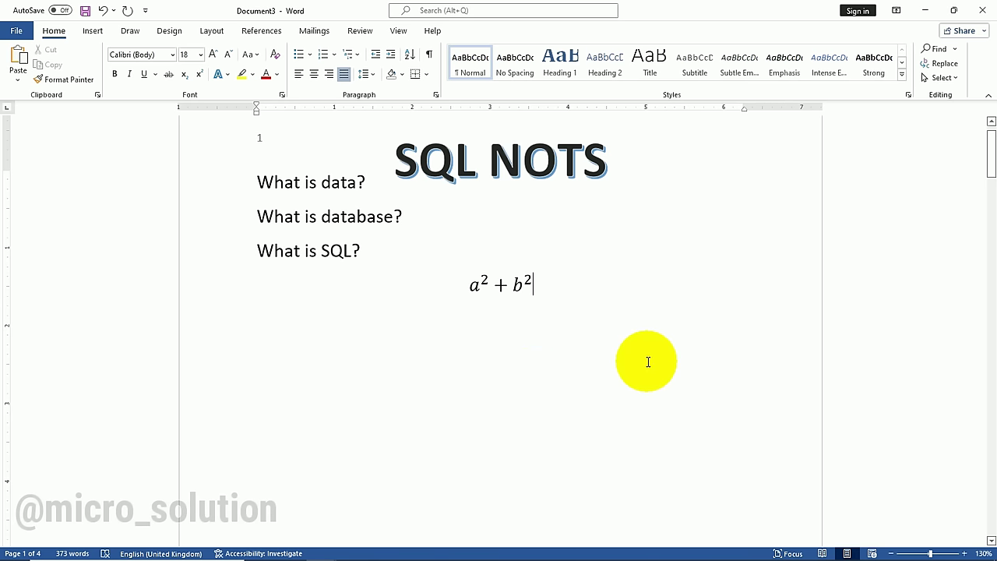
{"action": "left_click", "coordinate": [93, 30]}
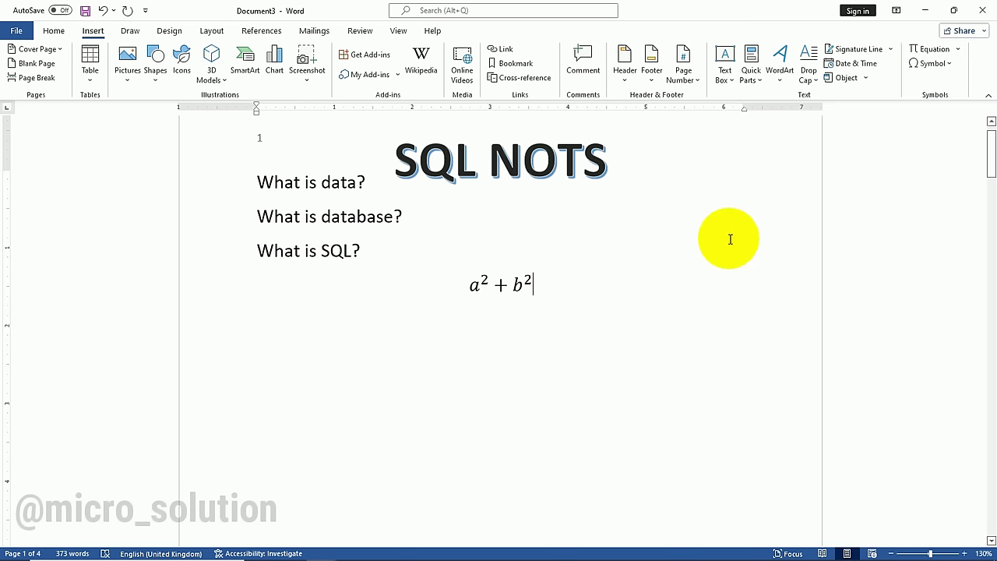
Insert a β symbol on the empty line below the a² + b² equation
{"action": "left_click", "coordinate": [454, 351]}
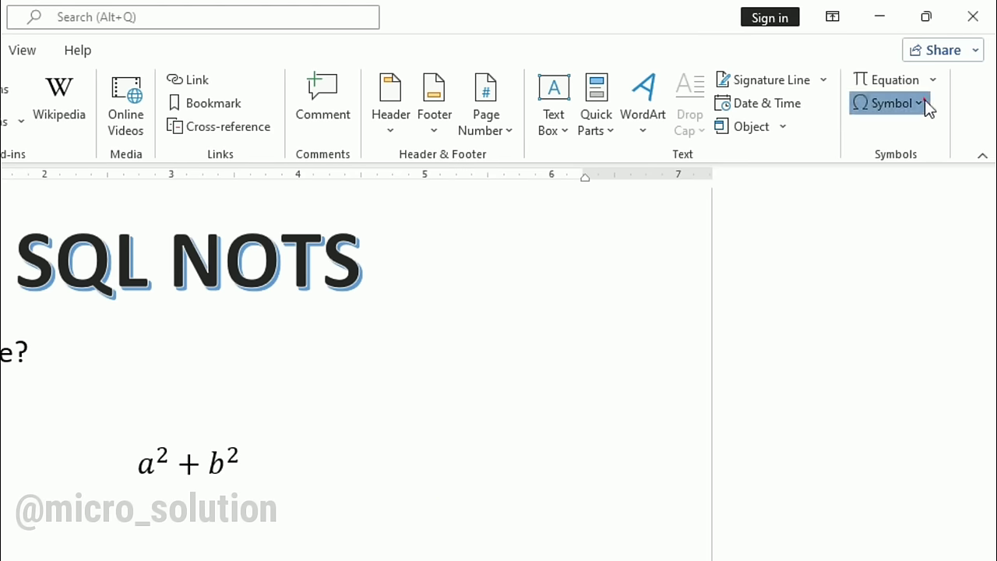
{"action": "left_click", "coordinate": [950, 63]}
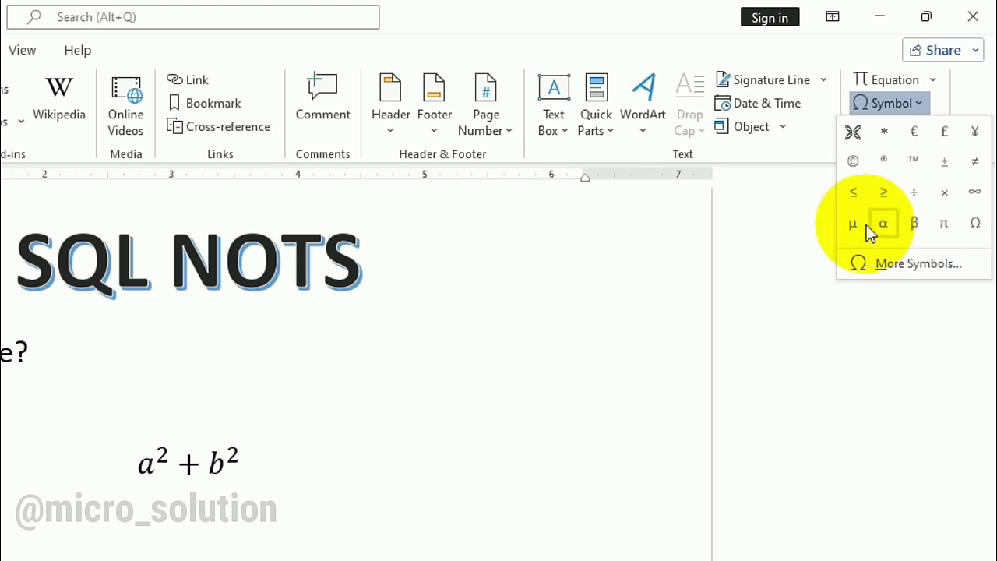
{"action": "left_click", "coordinate": [916, 224]}
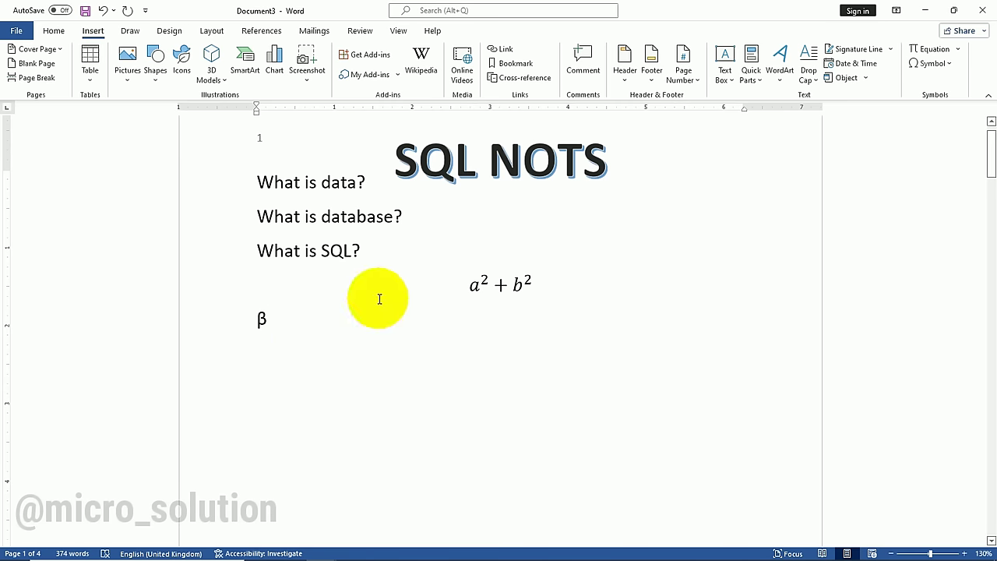
Open the Symbol dialog via More Symbols and check its Font list, keeping normal text
{"action": "left_click", "coordinate": [944, 65]}
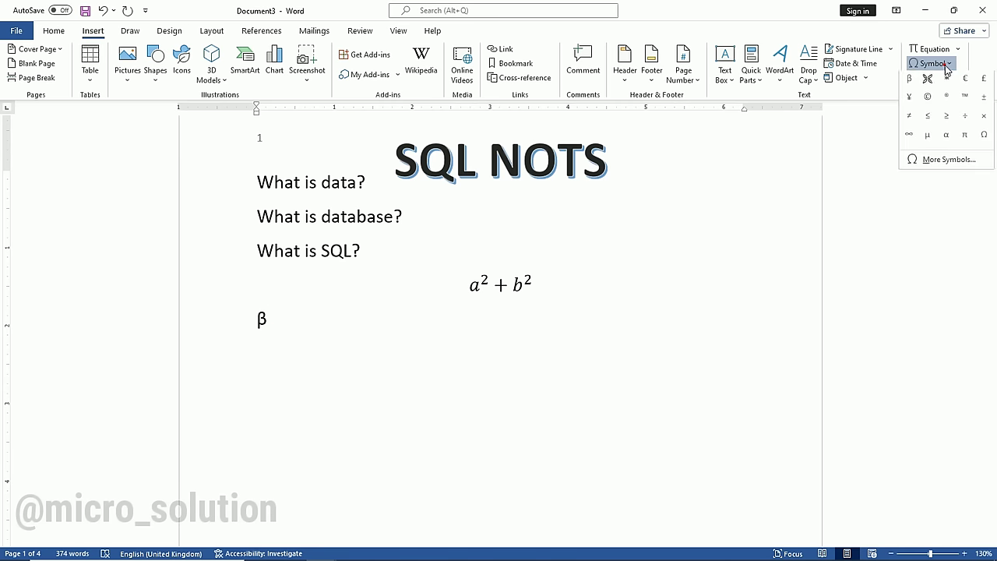
{"action": "left_click", "coordinate": [948, 161]}
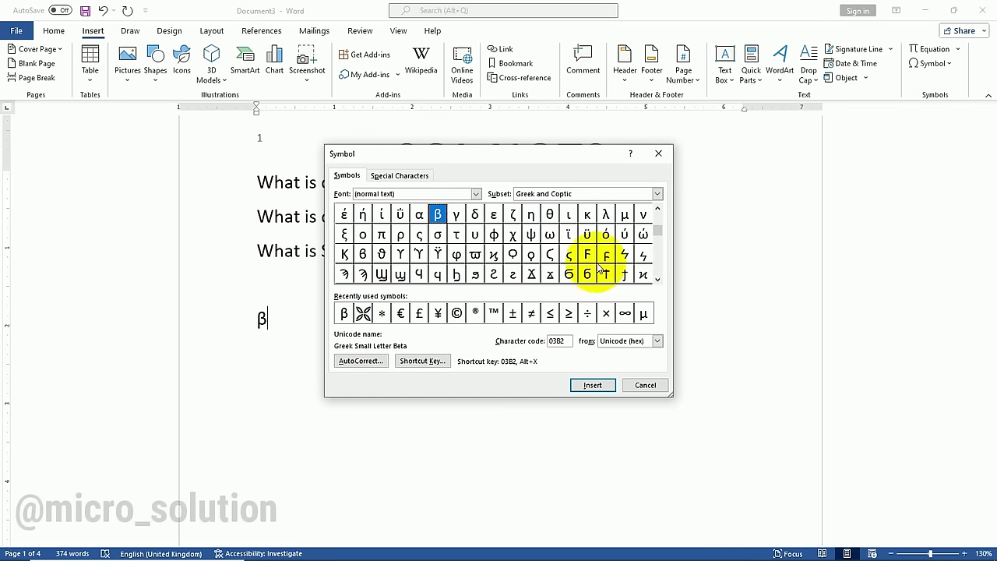
{"action": "left_click", "coordinate": [476, 194]}
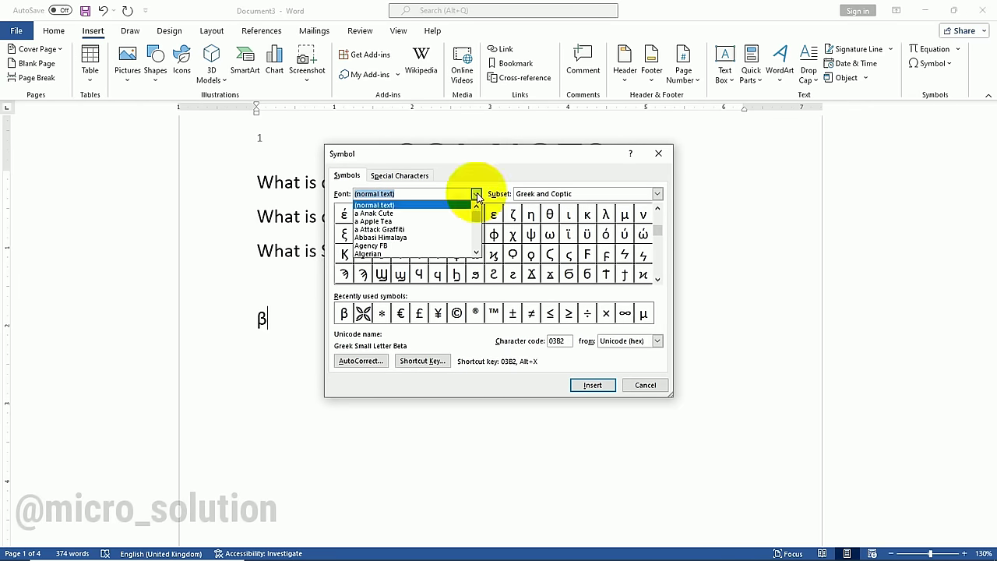
{"action": "left_click", "coordinate": [476, 194]}
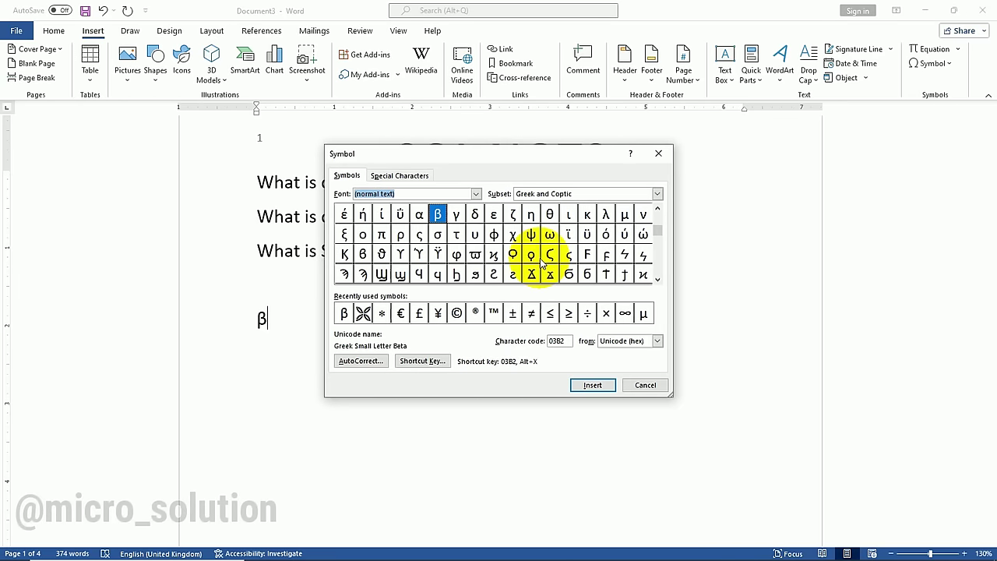